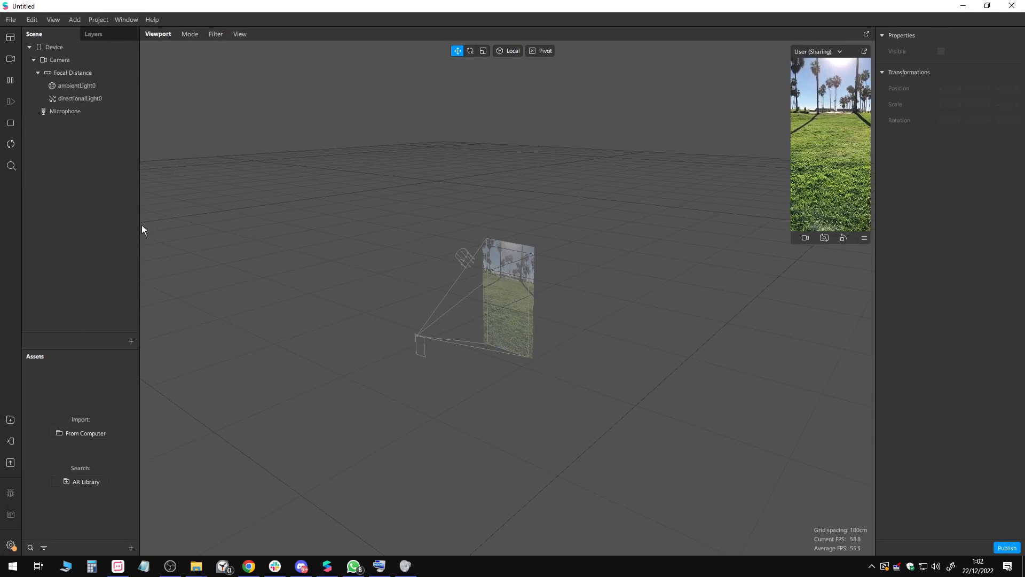
Step: Create the Device's Render Pass patch, enlarge the patch graph area, and move the Device patch aside to make room
left_click(70, 47)
left_click(882, 203)
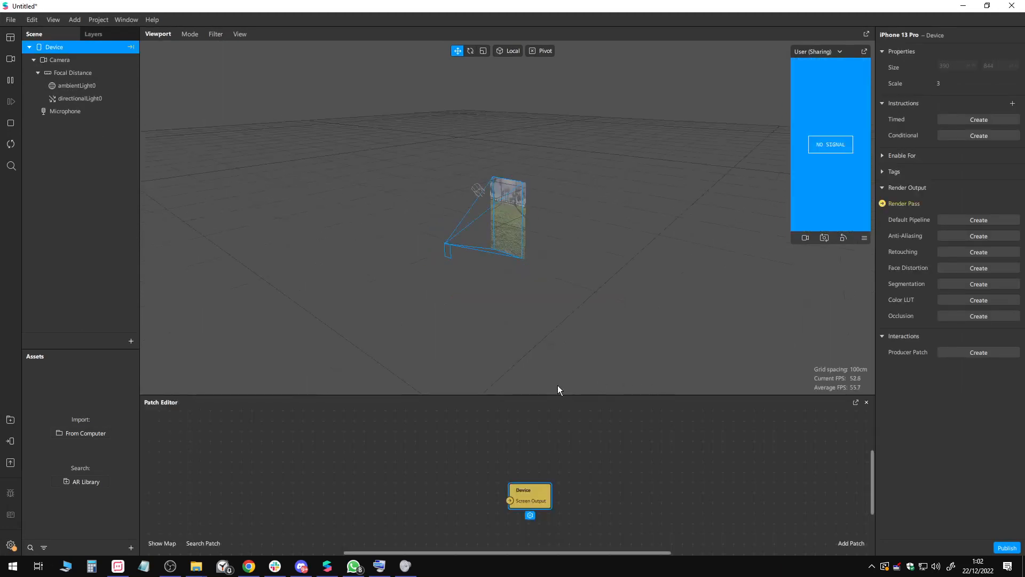
left_click_drag(545, 394, 571, 327)
left_click_drag(531, 428, 749, 462)
Step: Add a Vertex Attribute patch set to Texture Coordinates, well ahead of the Device patch
right_click(236, 428)
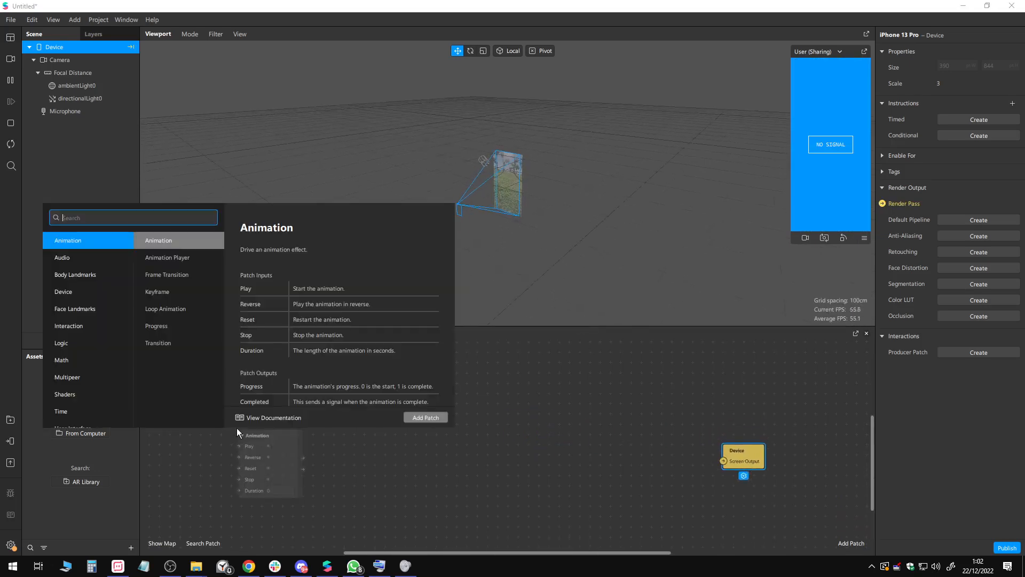
type("ver")
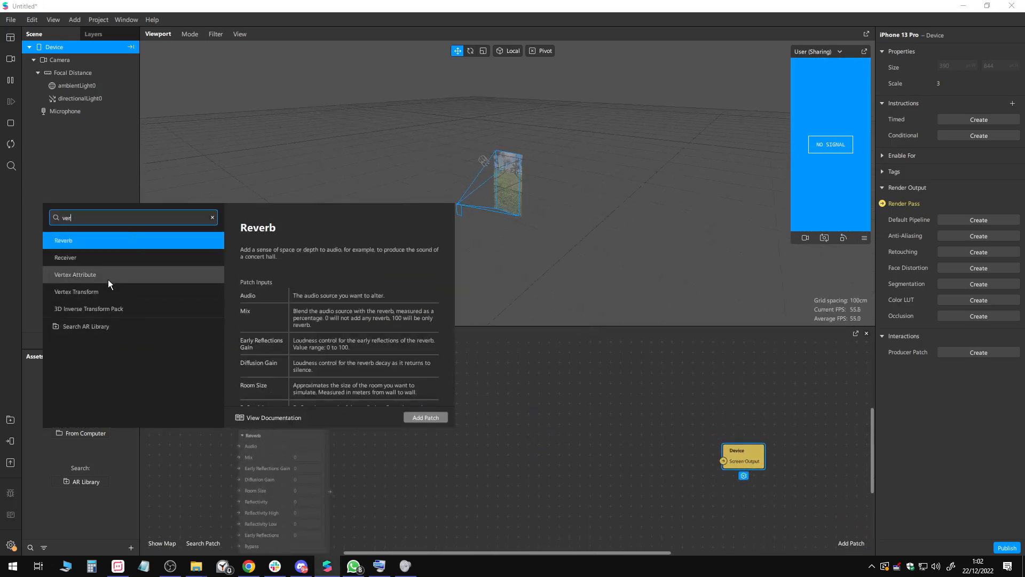
double_click(108, 277)
left_click(282, 447)
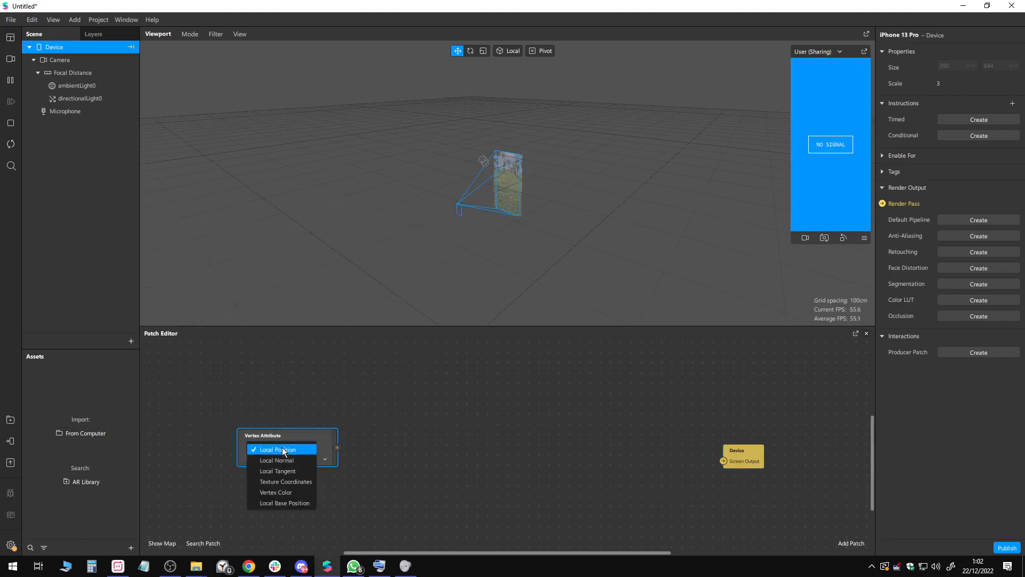
left_click(288, 482)
left_click_drag(305, 442, 285, 435)
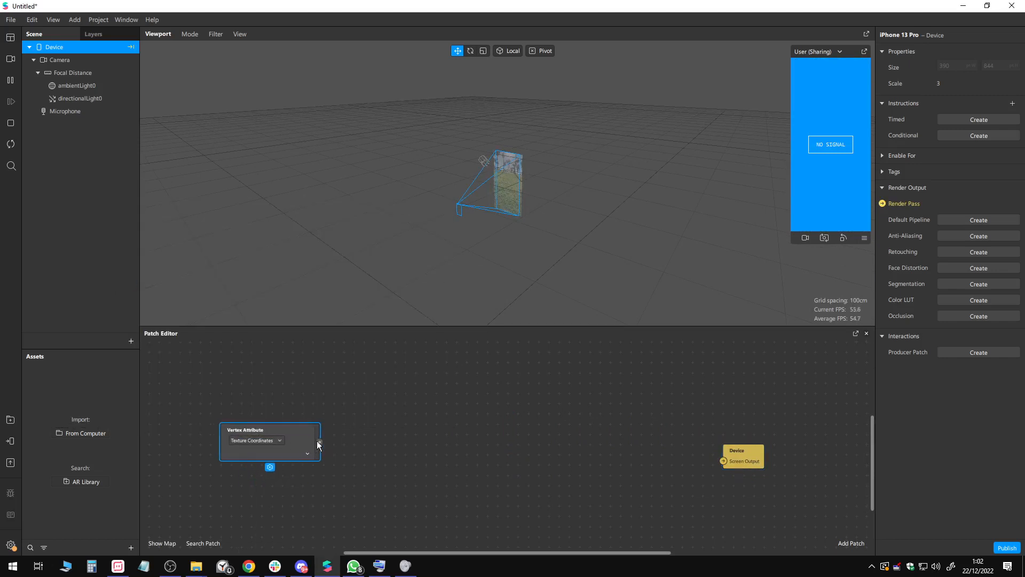
left_click(277, 441)
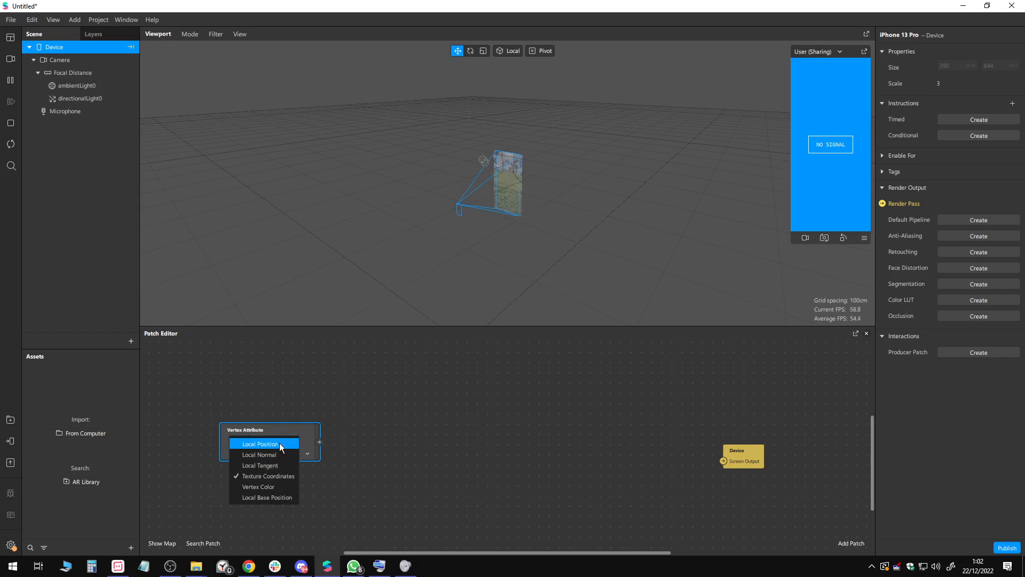
left_click(291, 476)
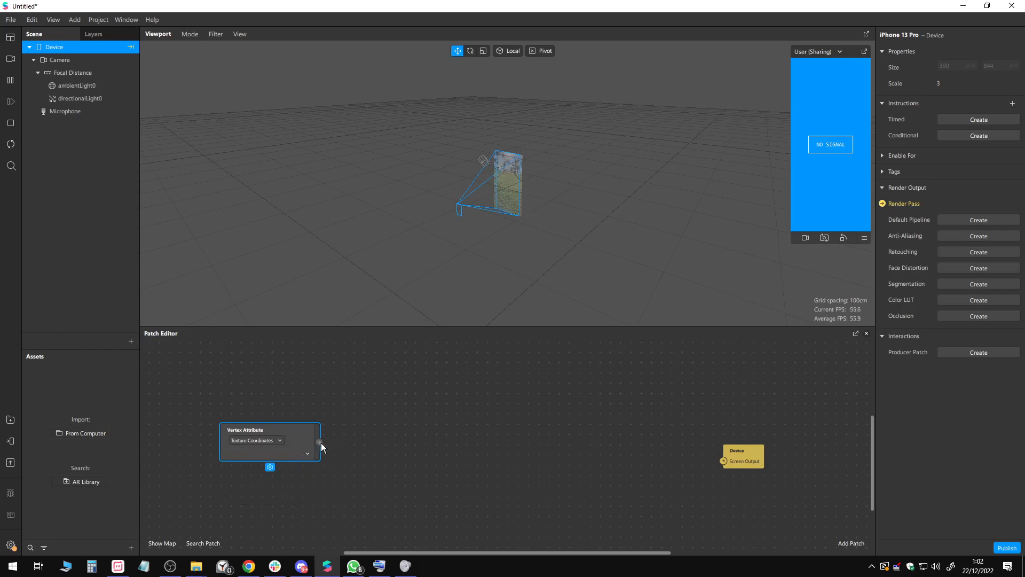
Step: Add a Fragment Stage patch fed by the Vertex Attribute output, place it directly beneath, and enlarge the device preview
left_click_drag(319, 442, 362, 439)
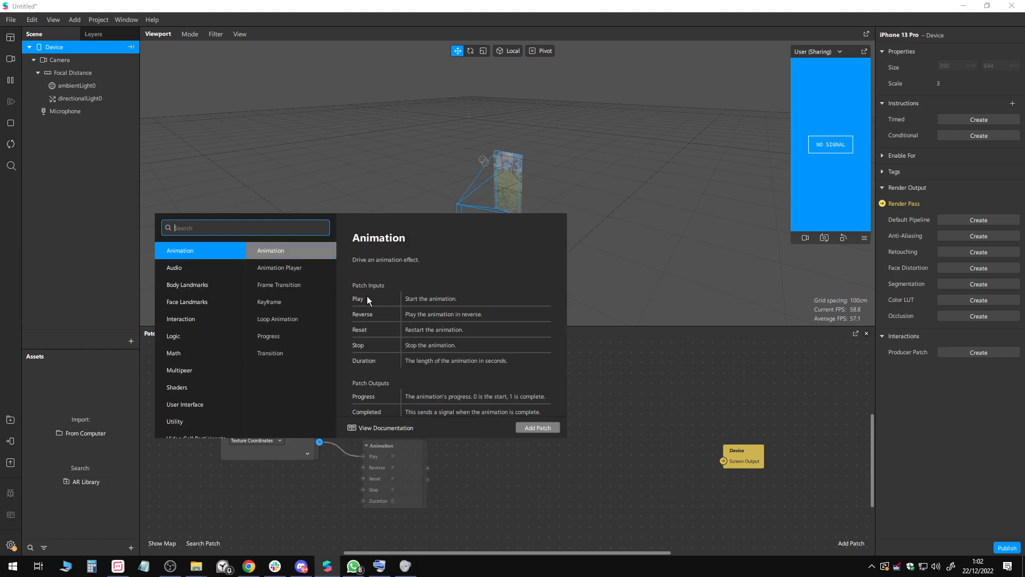
type("fra")
left_click(202, 285)
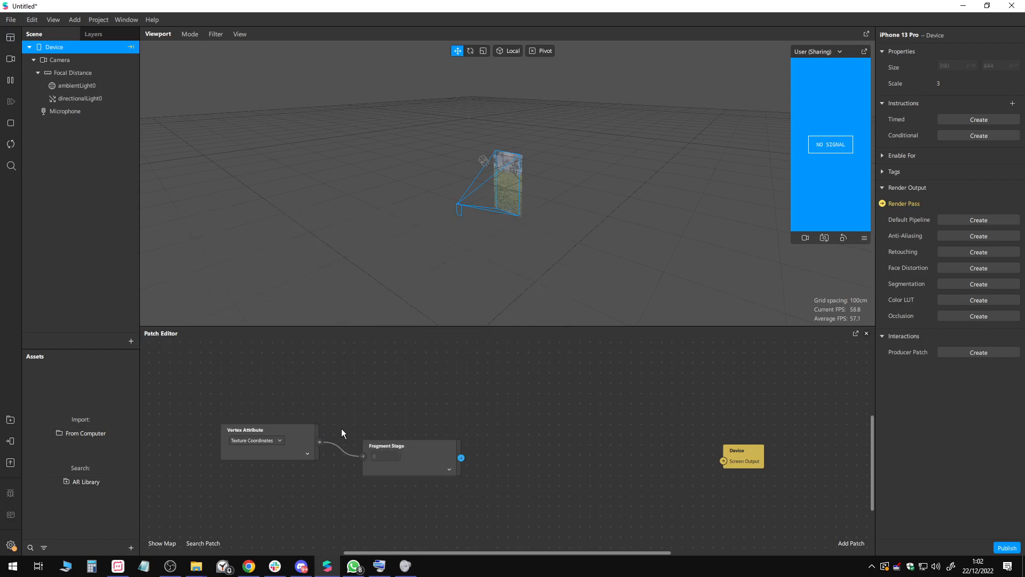
left_click_drag(415, 455, 282, 487)
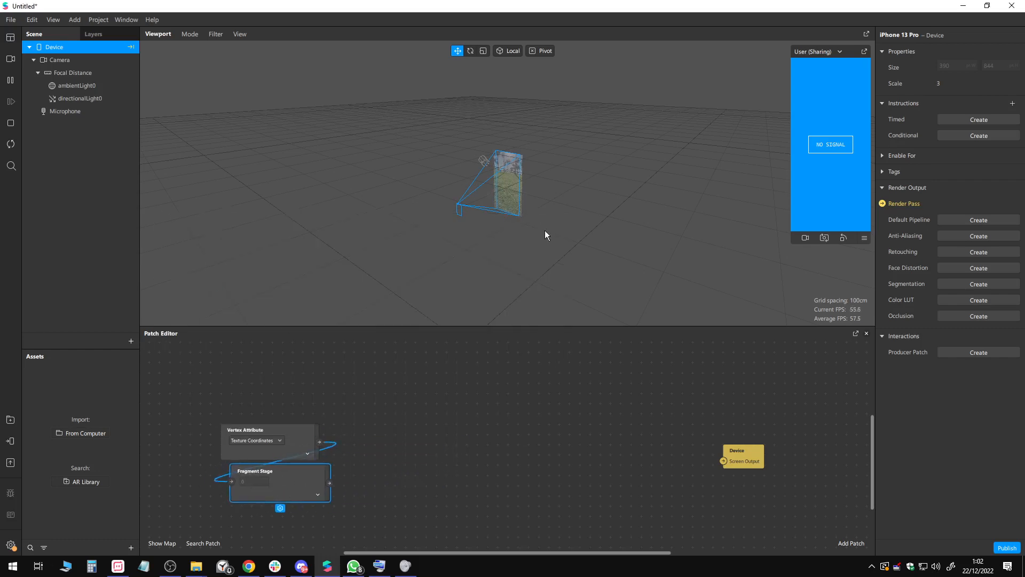
scroll(536, 222, "up", 5)
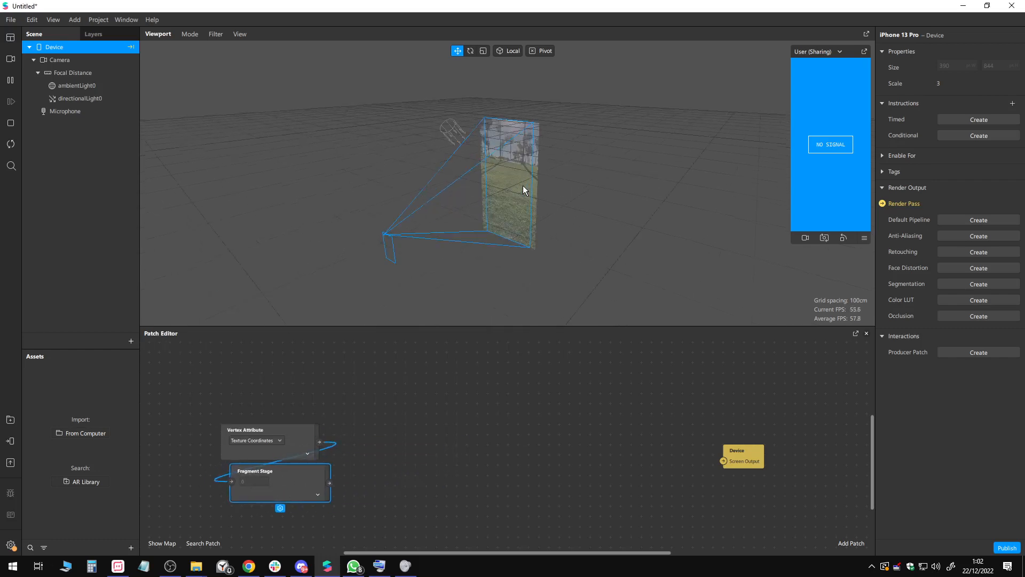
left_click_drag(523, 185, 495, 248)
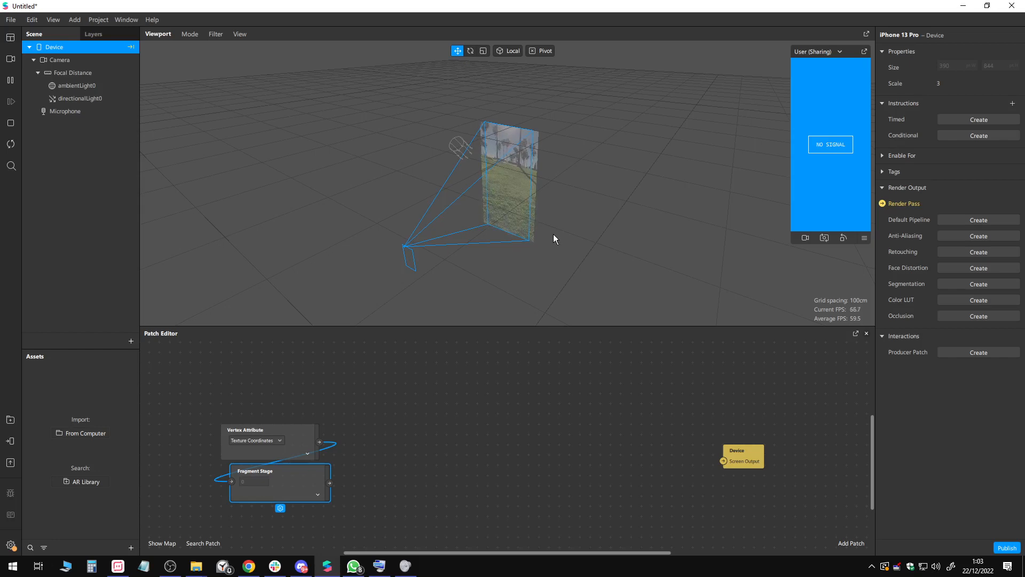
left_click_drag(306, 480, 298, 485)
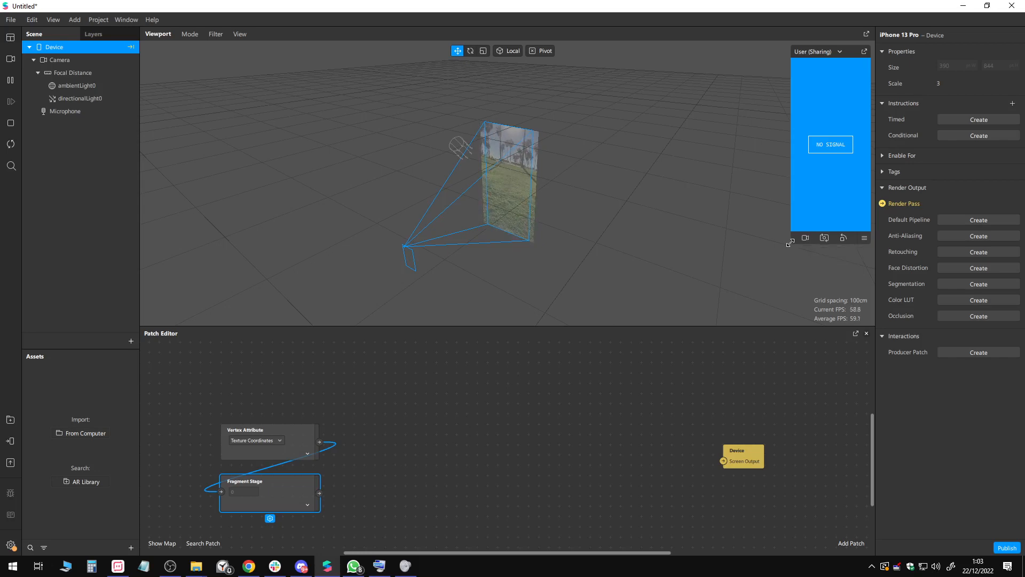
left_click_drag(794, 241, 729, 334)
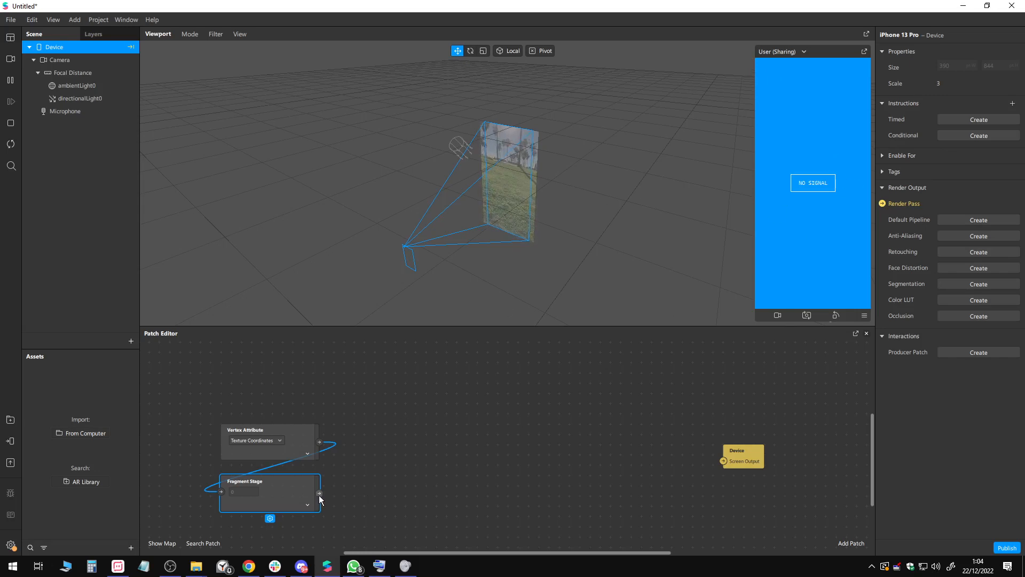
Step: Add a Swizzle patch fed by the Fragment Stage output and set its swizzle to xy01
left_click_drag(320, 496, 401, 491)
type("s")
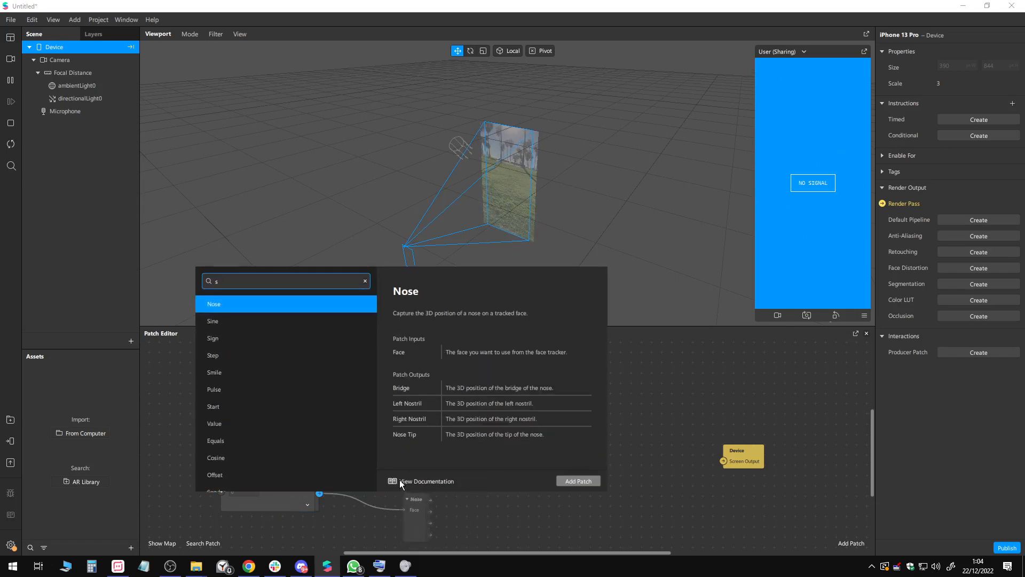
type("w")
key("Down")
key("Return")
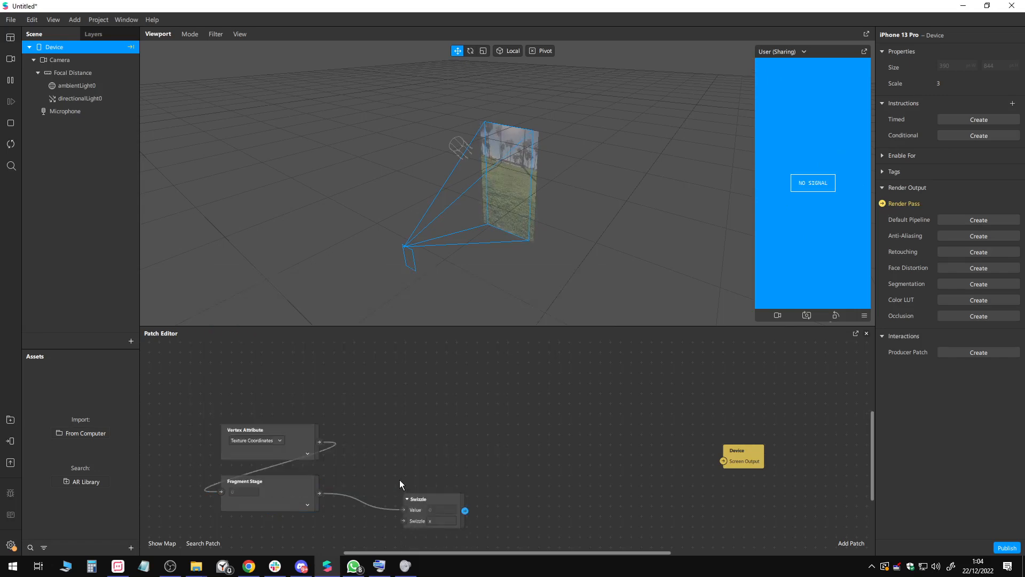
left_click(445, 523)
double_click(444, 523)
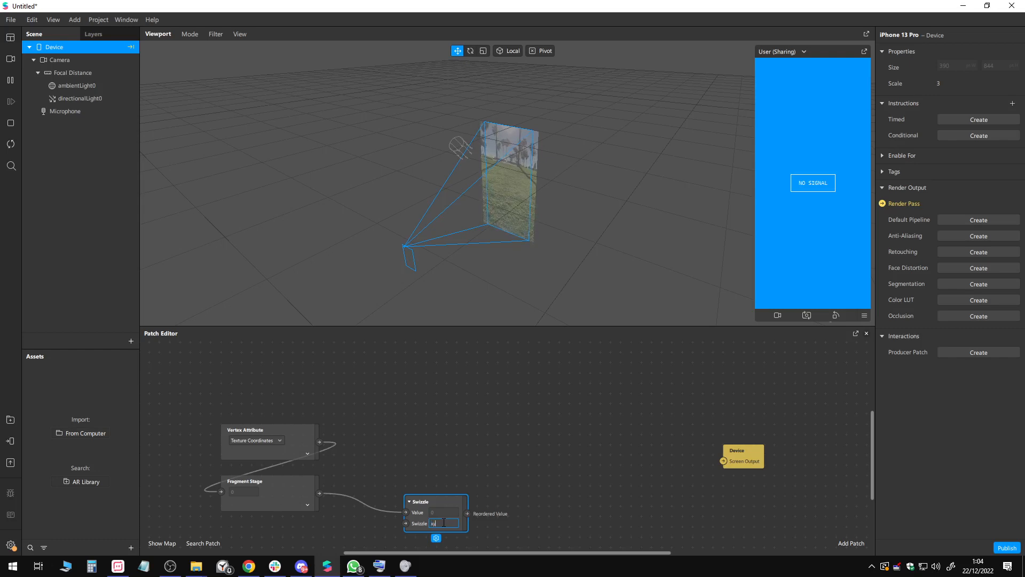
type("xy01")
key("Return")
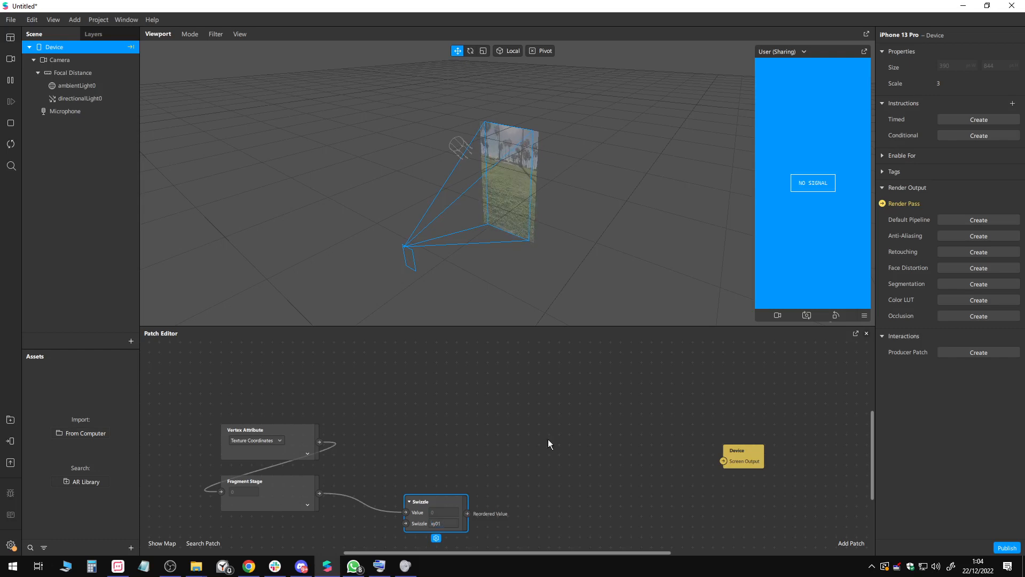
Step: Connect the Swizzle output to the Device's Screen Output and line the two patches up with the Fragment Stage
left_click_drag(439, 502, 542, 483)
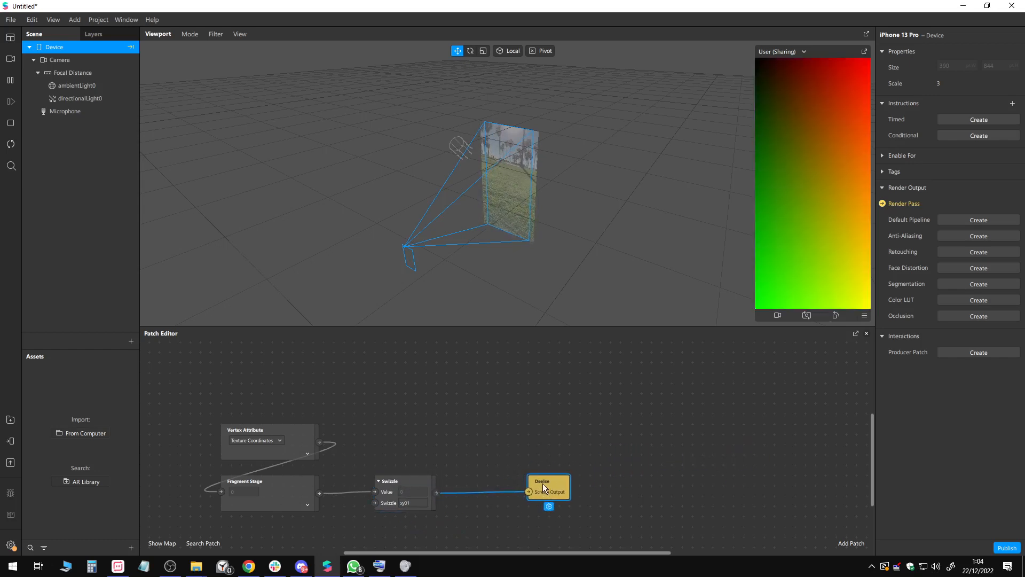
scroll(502, 444, "up", 2)
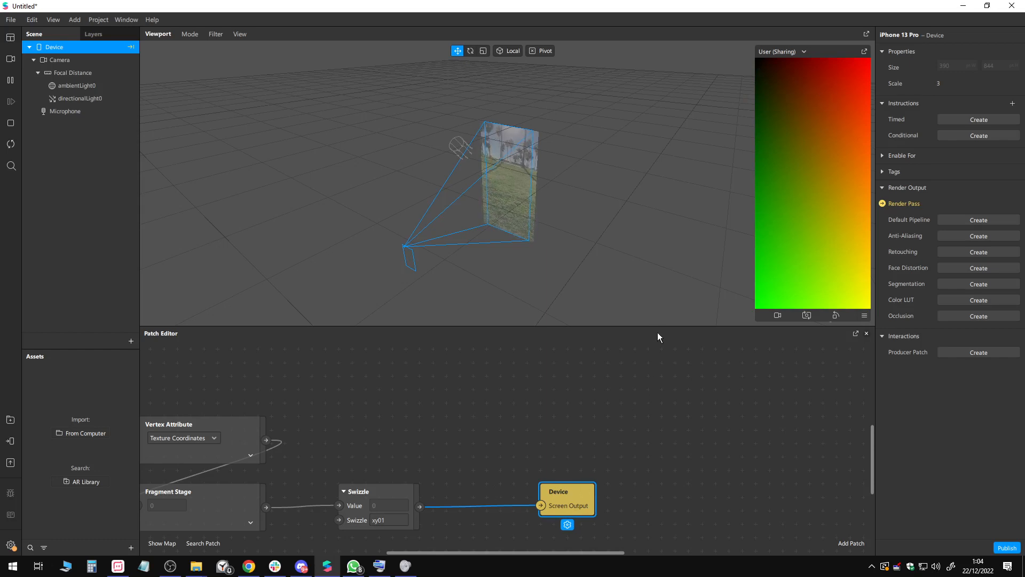
left_click_drag(664, 325, 665, 342)
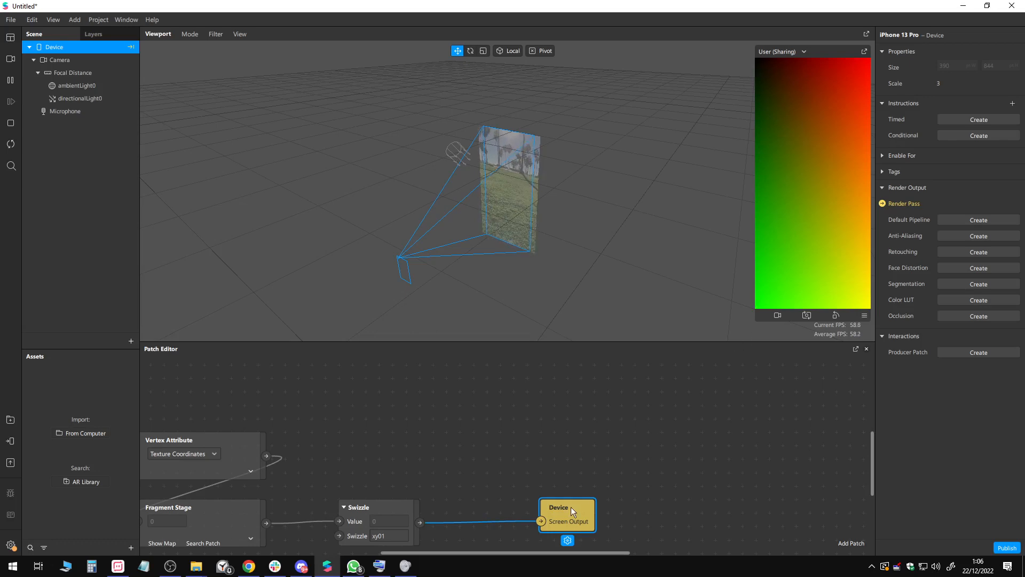
Step: Move the Device patch farther away and add a Vector 4 Value patch above the connection between Swizzle and Device
left_click_drag(559, 521, 681, 465)
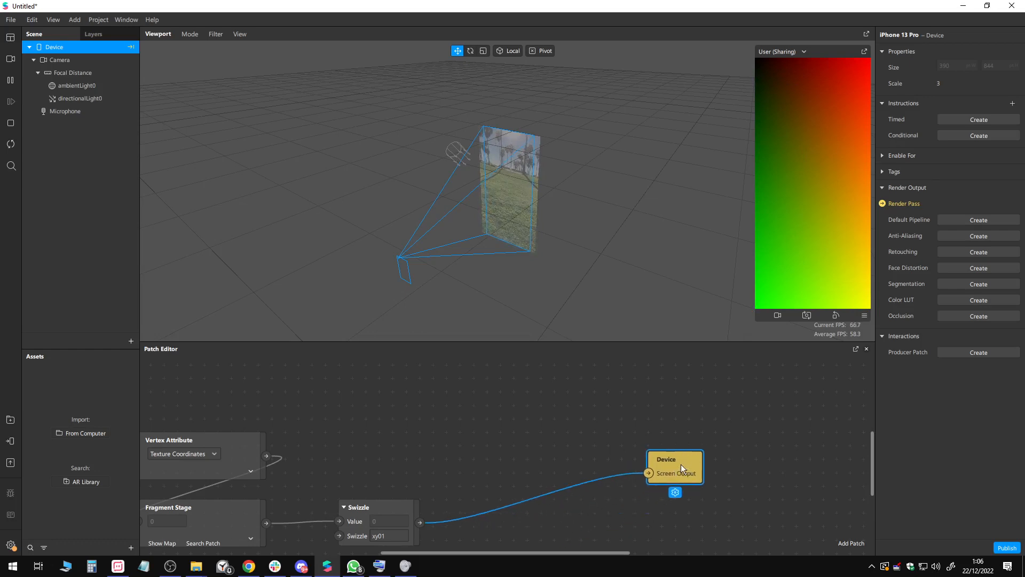
double_click(477, 427)
type("val")
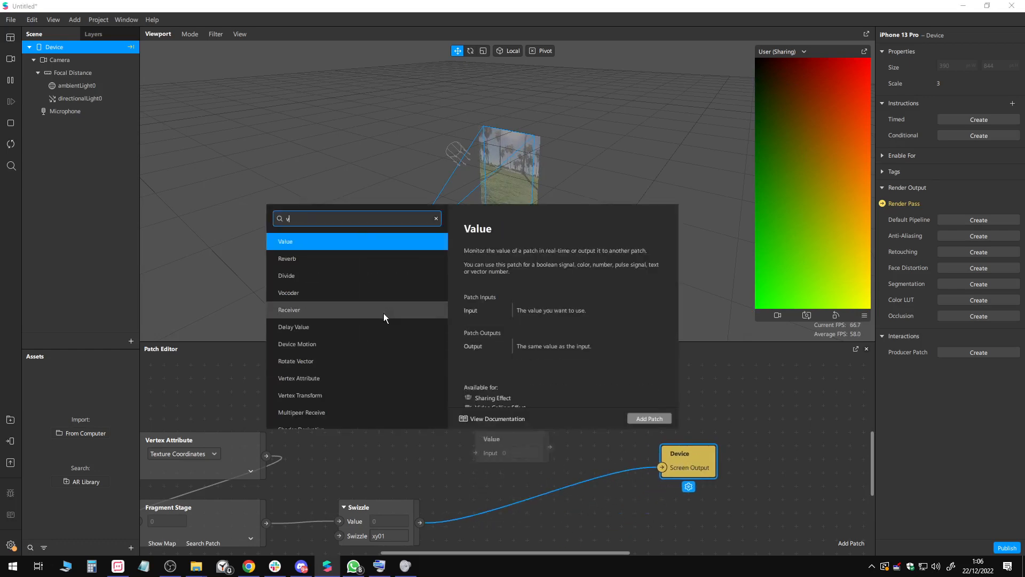
double_click(318, 247)
left_click(516, 475)
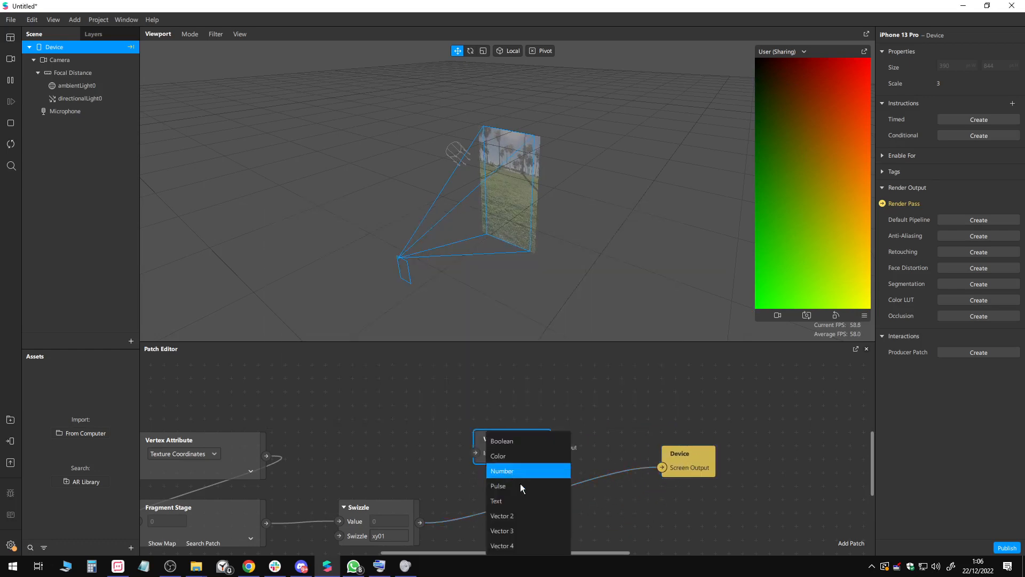
left_click(520, 542)
left_click_drag(526, 438, 457, 426)
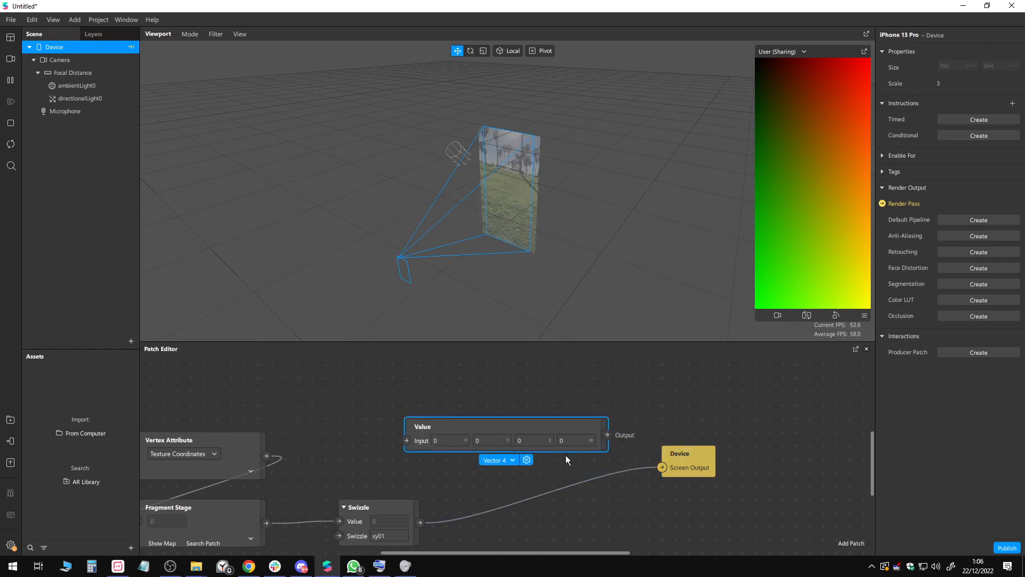
left_click(526, 440)
left_click(576, 441)
left_click_drag(517, 450, 495, 413)
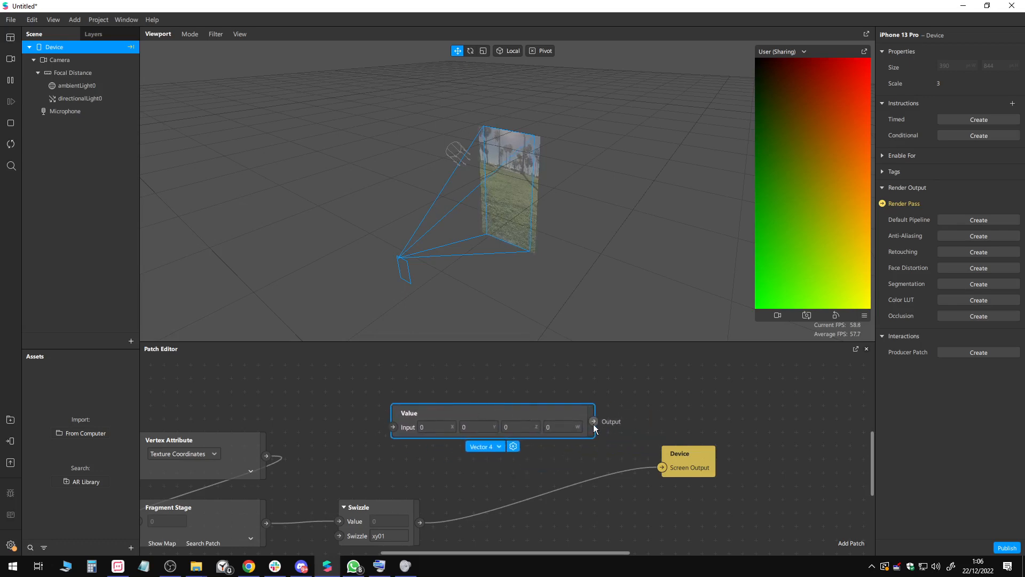
Step: Connect the Value patch to the Device's Screen Output and set its W component to 1
left_click_drag(595, 423, 661, 468)
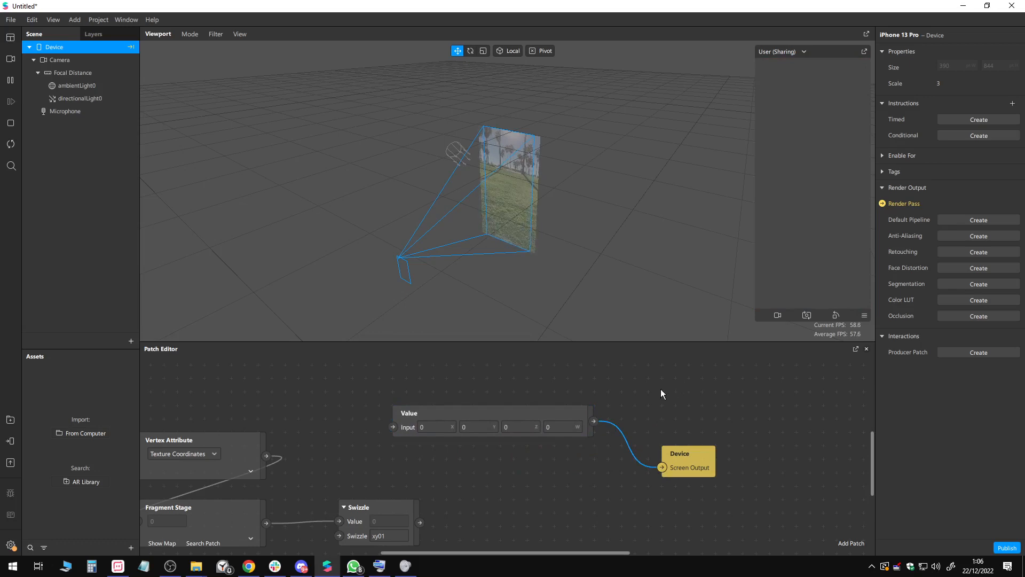
left_click(562, 427)
key("BackSpace")
type("1")
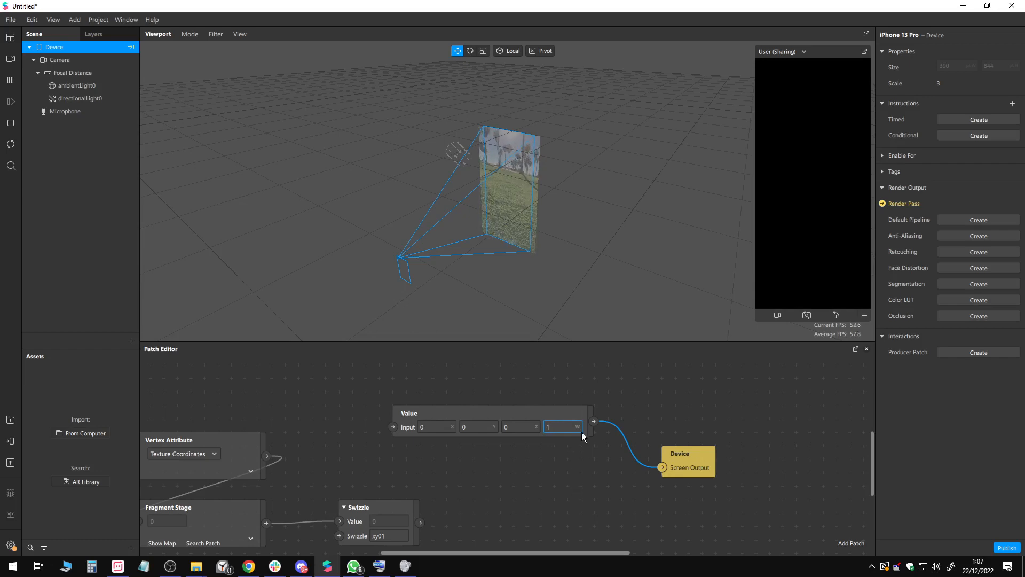
left_click(515, 498)
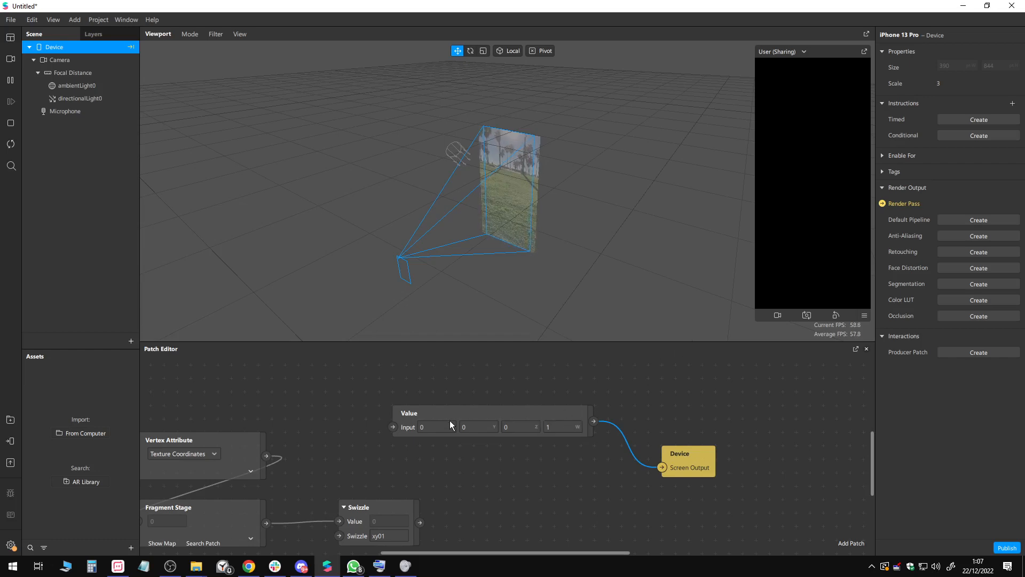
Step: Set the Value patch's X component to 1 for a pure red screen
left_click(481, 430)
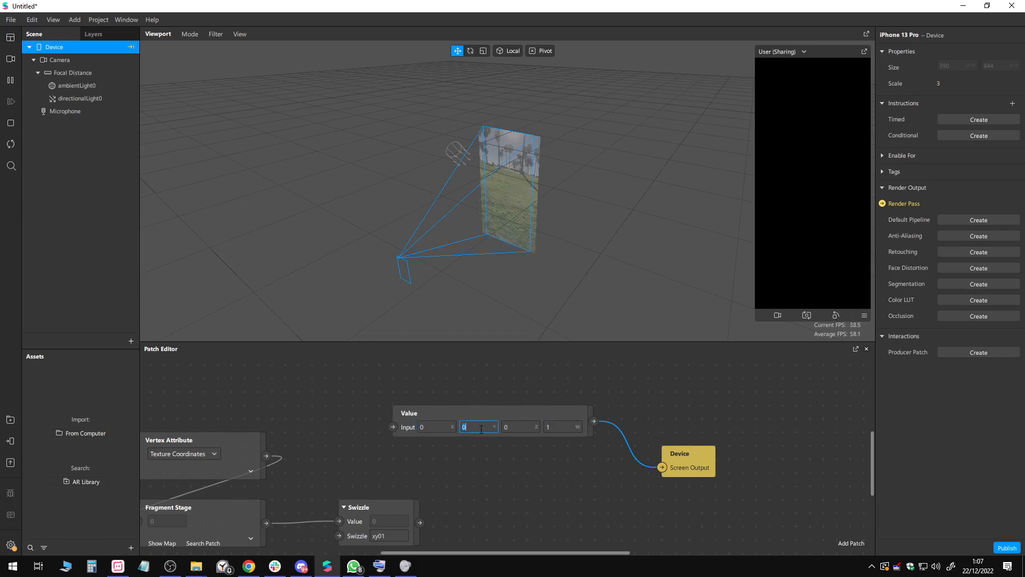
left_click(526, 427)
left_click(436, 427)
type("1")
key("Return")
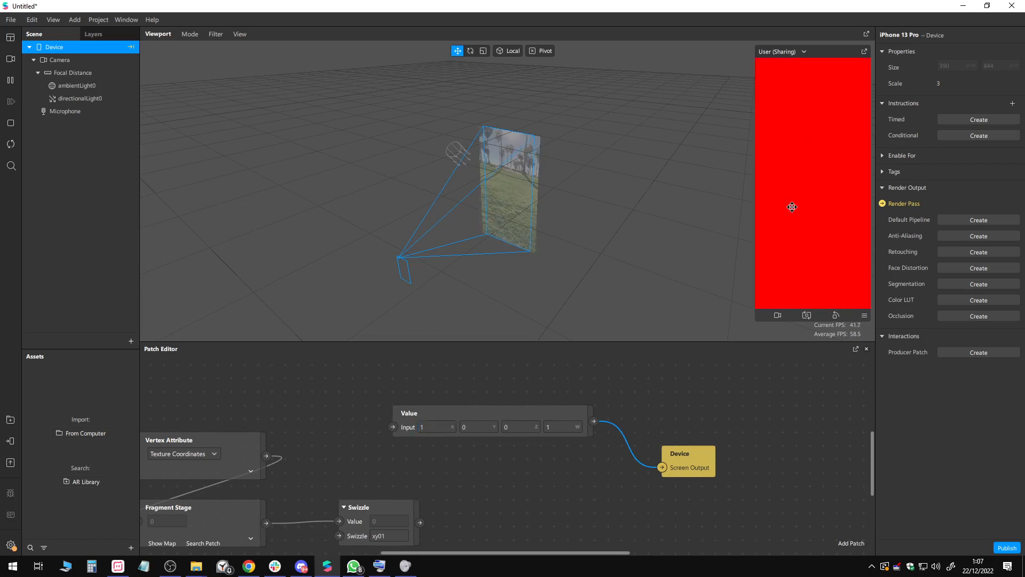
Step: Set the Value patch's X component to 0 and its Y component to 1 for pure green
double_click(445, 427)
type("0")
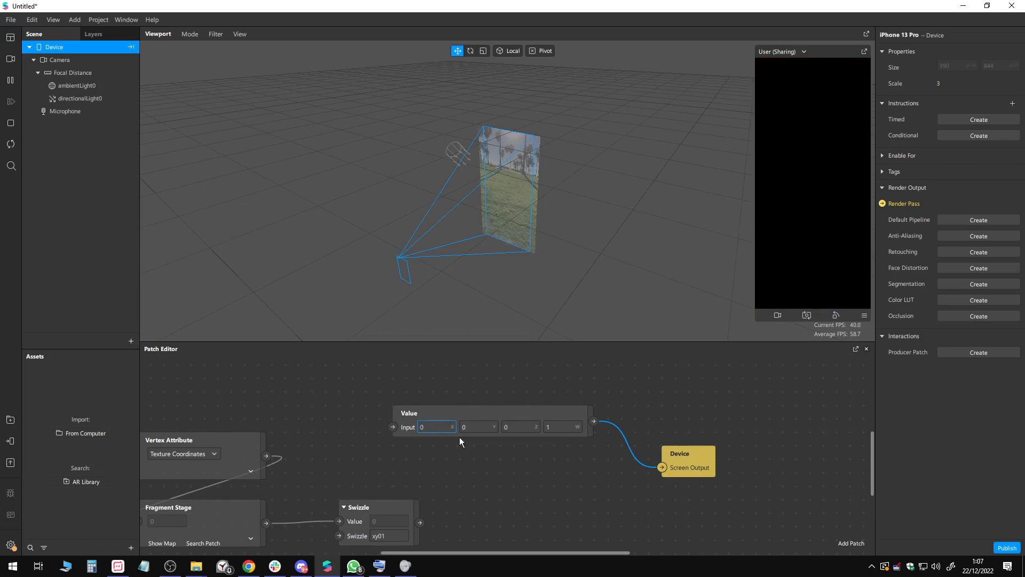
left_click(479, 426)
type("1")
key("Return")
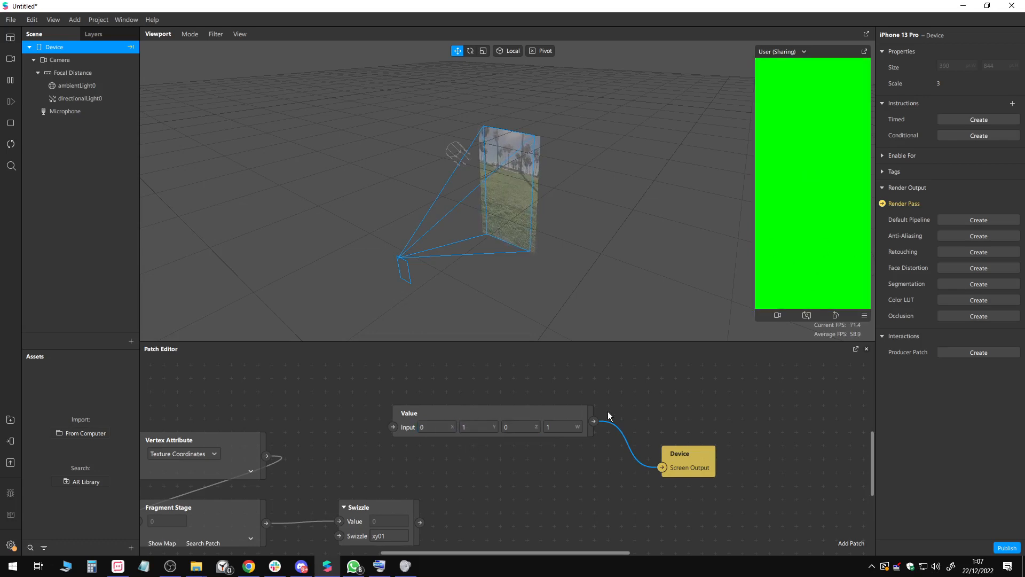
Step: Set the Value patch's X component to 1 for yellow, and reconnect the Swizzle output to the Device's Screen Output
double_click(440, 426)
type("1")
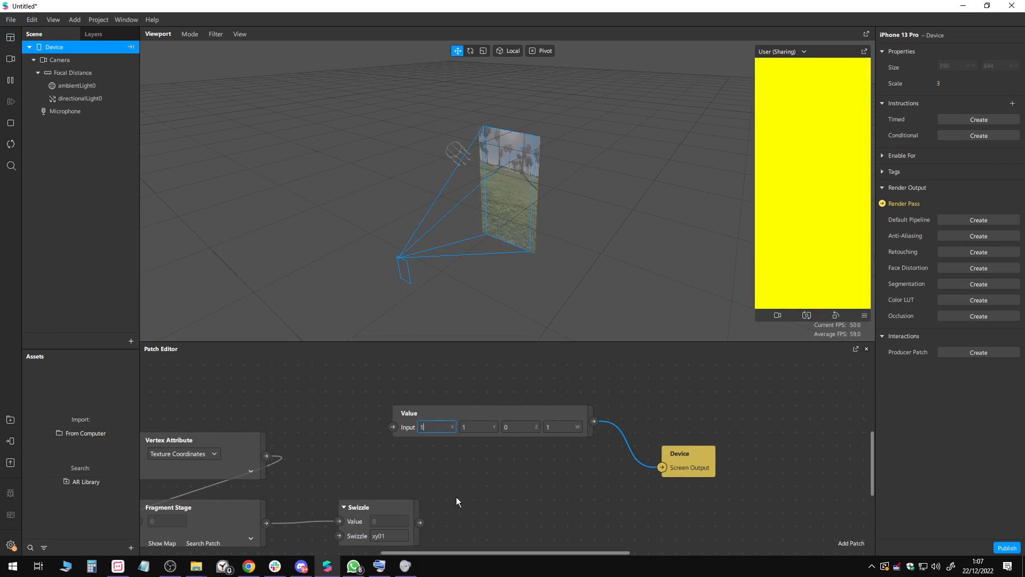
left_click_drag(420, 522, 661, 467)
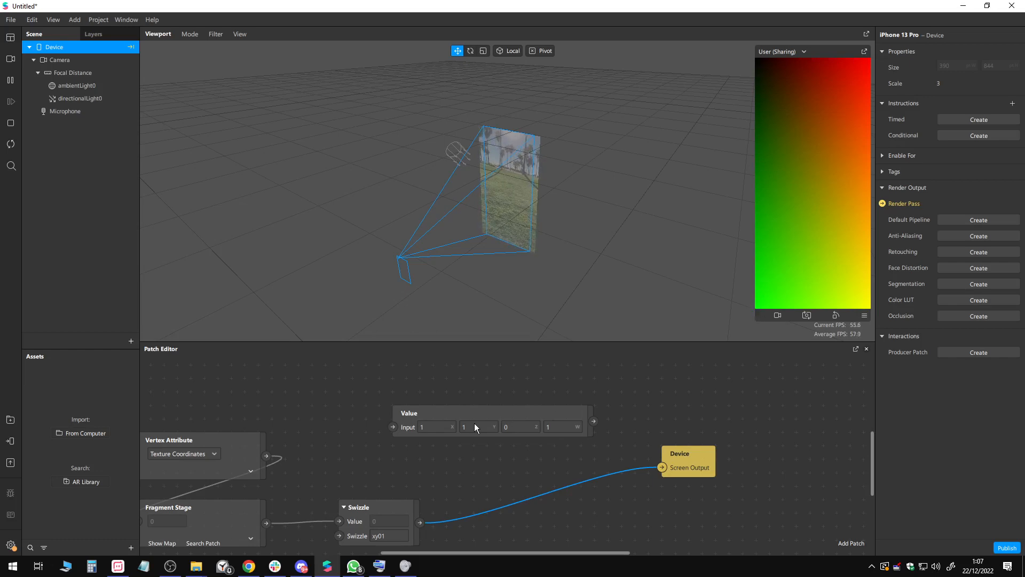
Step: Set the Value patch's X component to 0 for green and connect the patch to the Device's Screen Output
left_click(432, 428)
left_click_drag(593, 421, 662, 467)
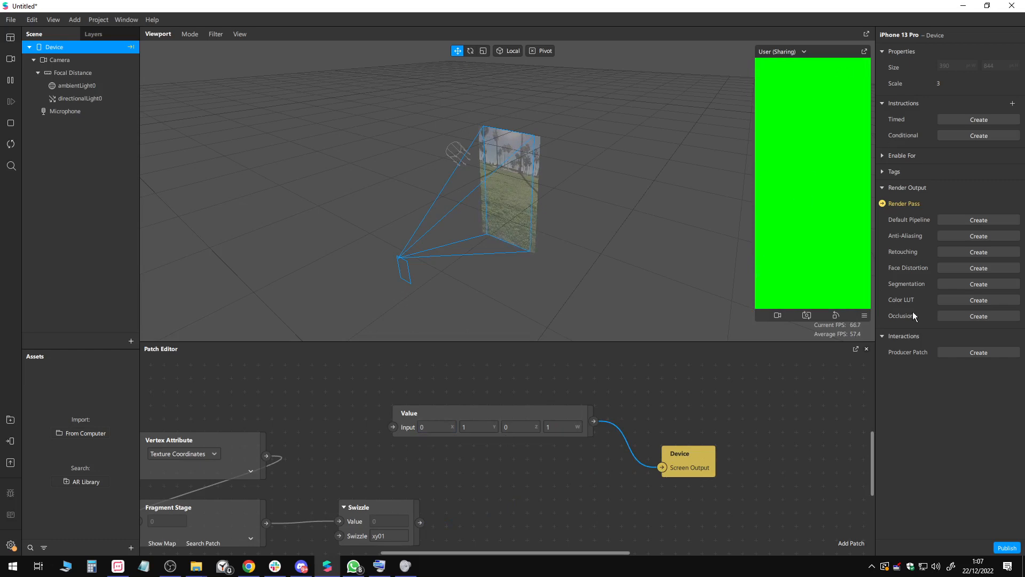
Step: Set the Value patch's Y component to 0 and X to 1 for red, and reconnect the Swizzle output to the Device's Screen Output
left_click(478, 429)
type("0")
left_click(434, 428)
type("1")
left_click_drag(421, 528, 662, 467)
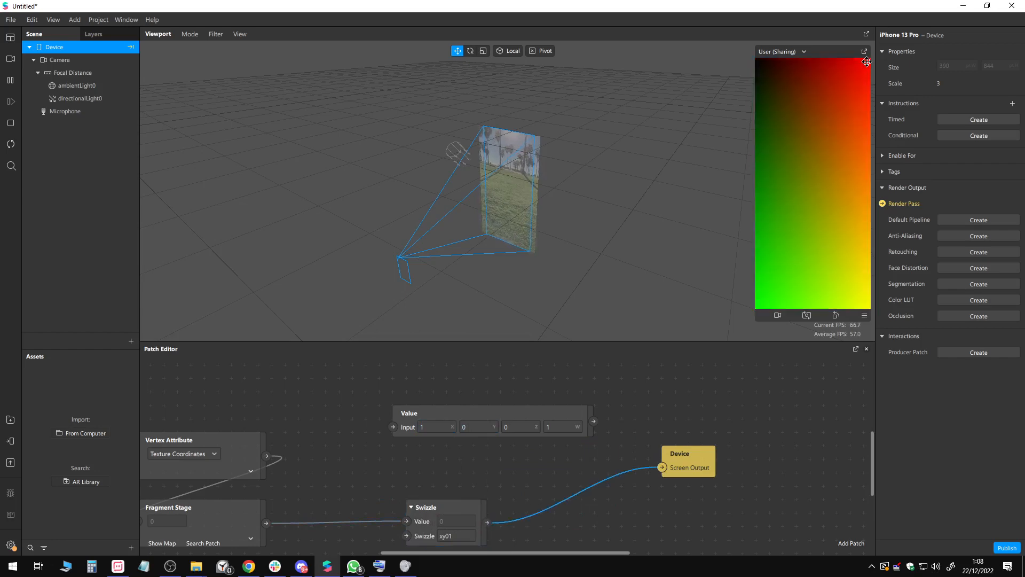
left_click_drag(656, 467, 661, 469)
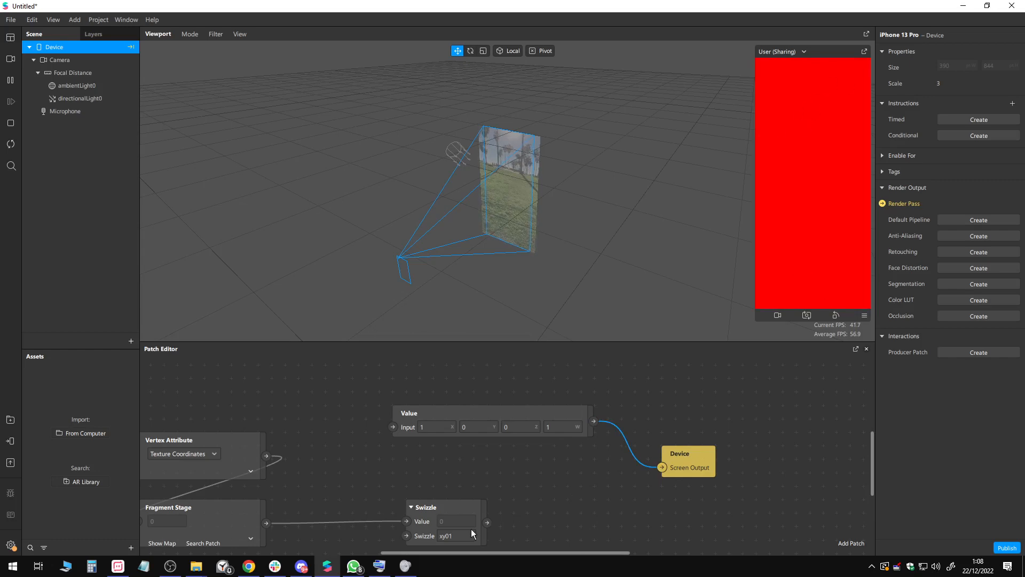
left_click_drag(487, 523, 665, 470)
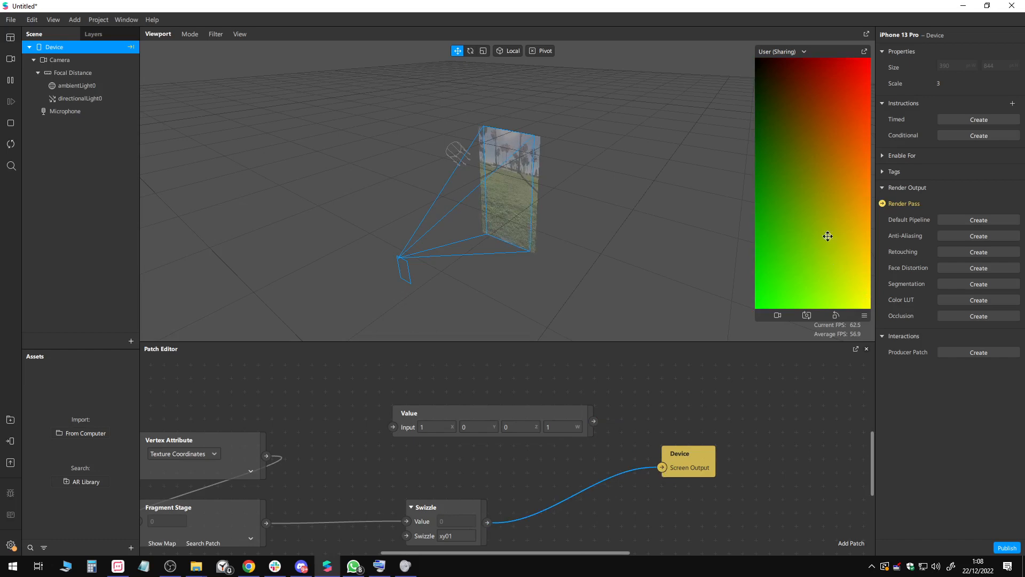
Step: Move the Swizzle patch closer to the Device patch and line the two up in a row
scroll(495, 478, "down", 2)
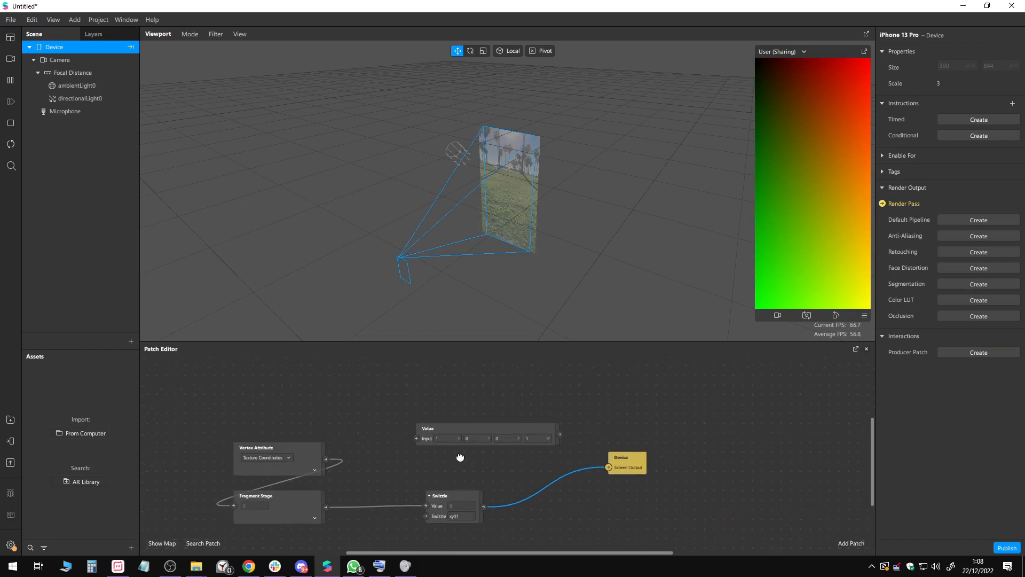
scroll(449, 452, "down", 1)
left_click_drag(422, 488, 525, 489)
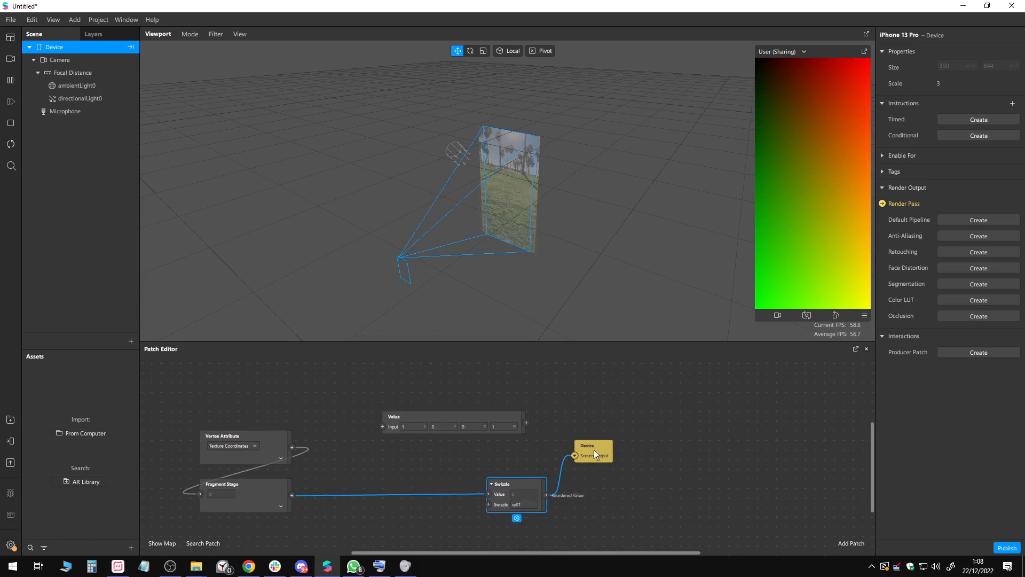
left_click_drag(595, 450, 598, 469)
middle_click_drag(529, 453, 571, 424)
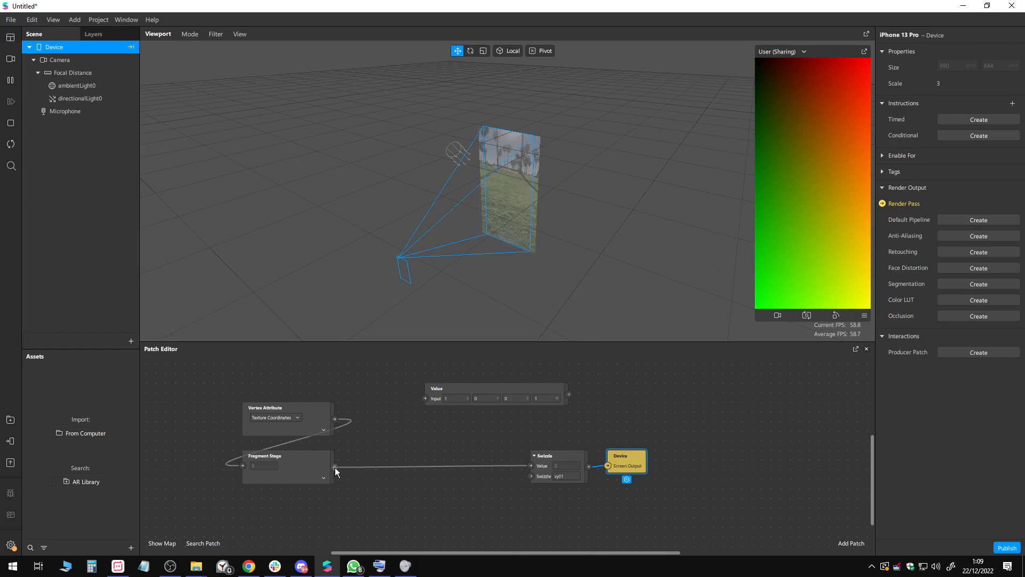
Step: Insert a Subtract patch between the Fragment Stage output and the Swizzle's Value input, and set its second input to 0.5
left_click_drag(335, 466, 358, 477)
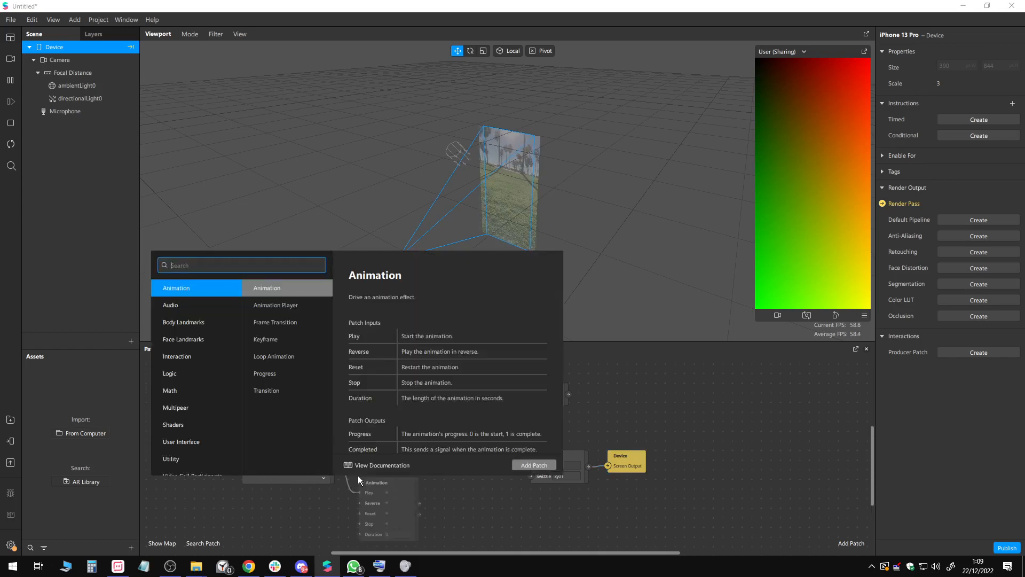
type("sub")
left_click(222, 288)
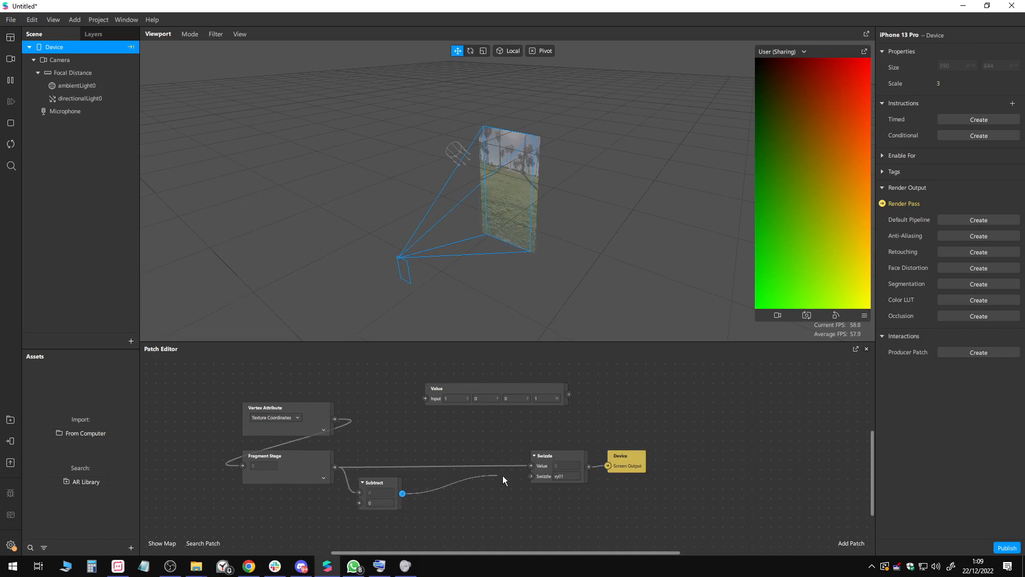
left_click_drag(502, 476, 531, 468)
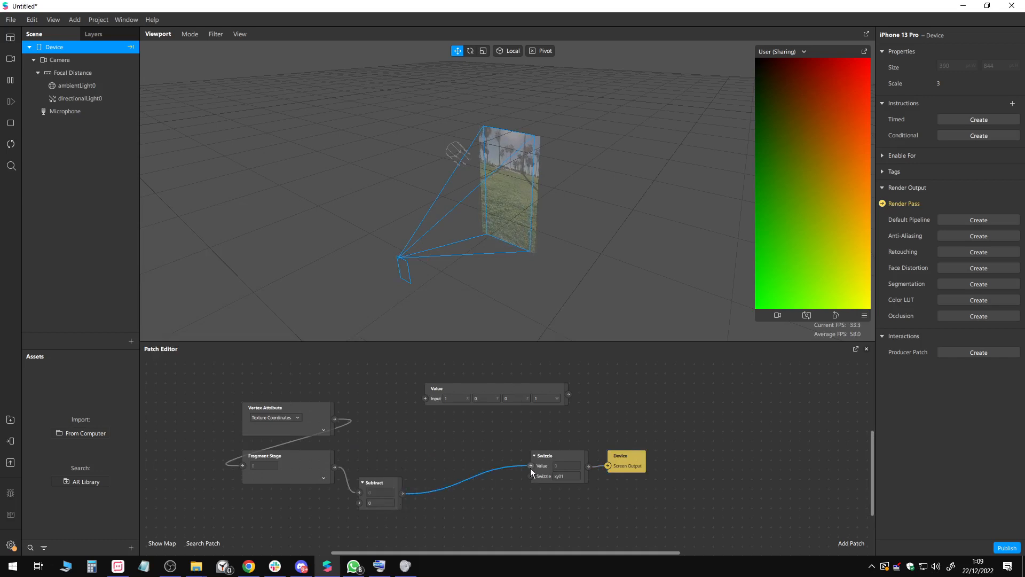
left_click(376, 502)
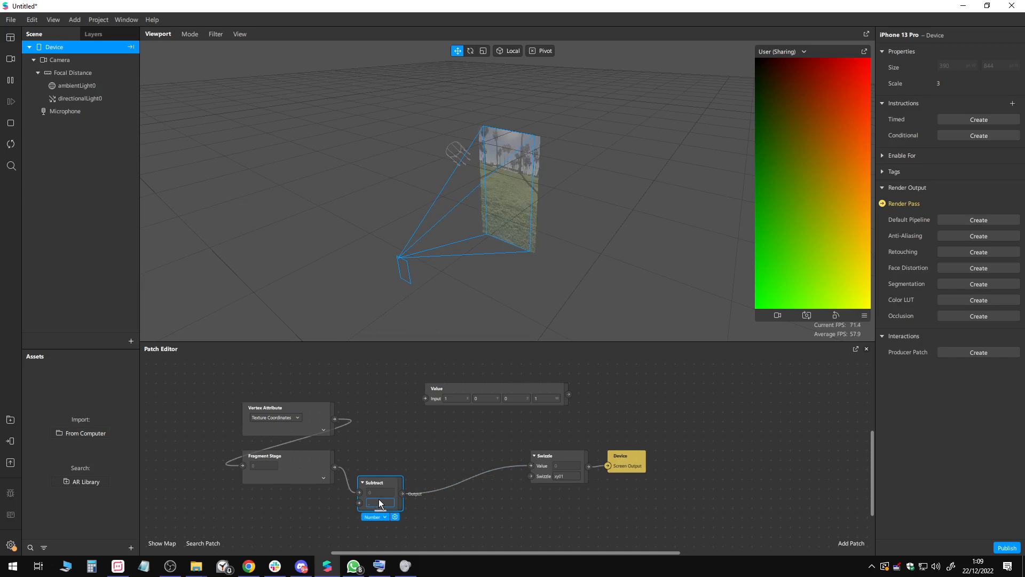
type(".5")
key("Return")
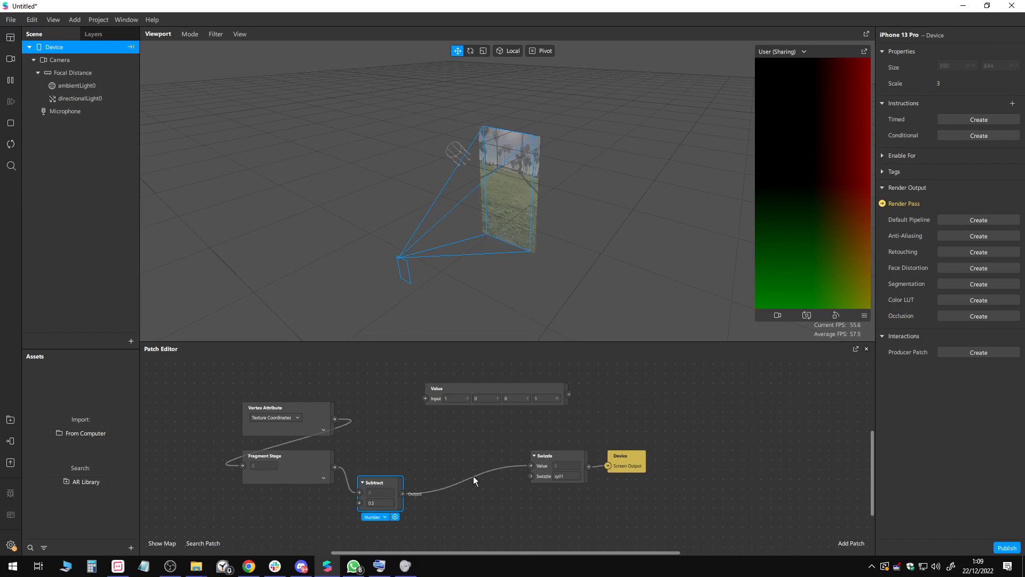
Step: Change the Subtract patch's type to Vector 2 and set the Y component of its second input to 0
left_click_drag(376, 477, 381, 479)
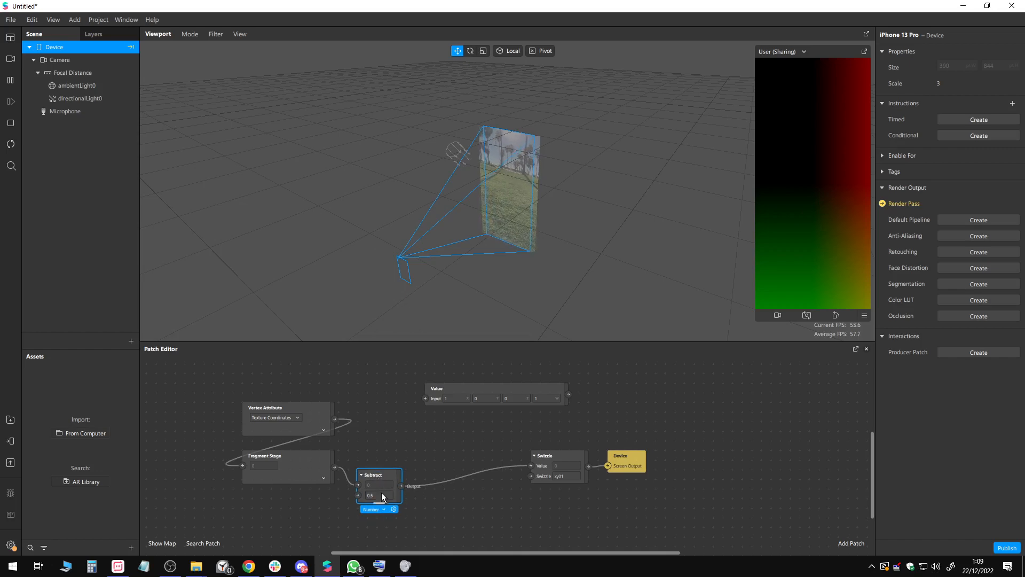
left_click(382, 509)
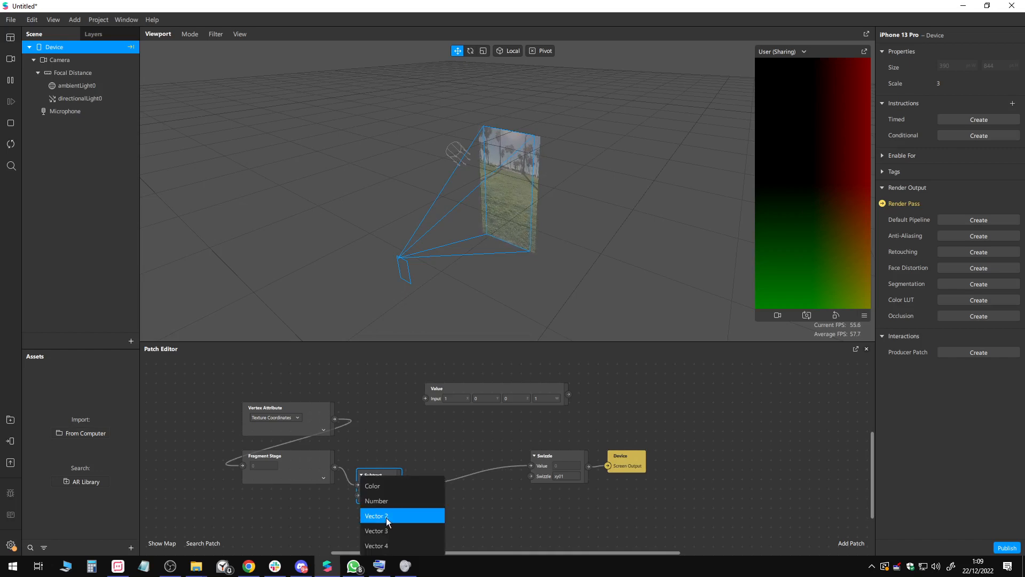
left_click(386, 516)
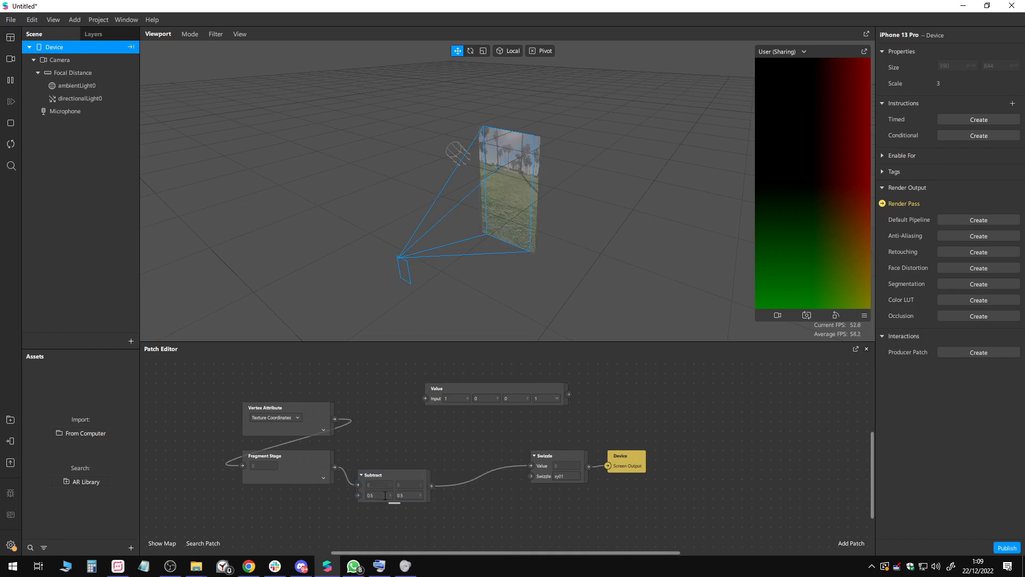
left_click(409, 495)
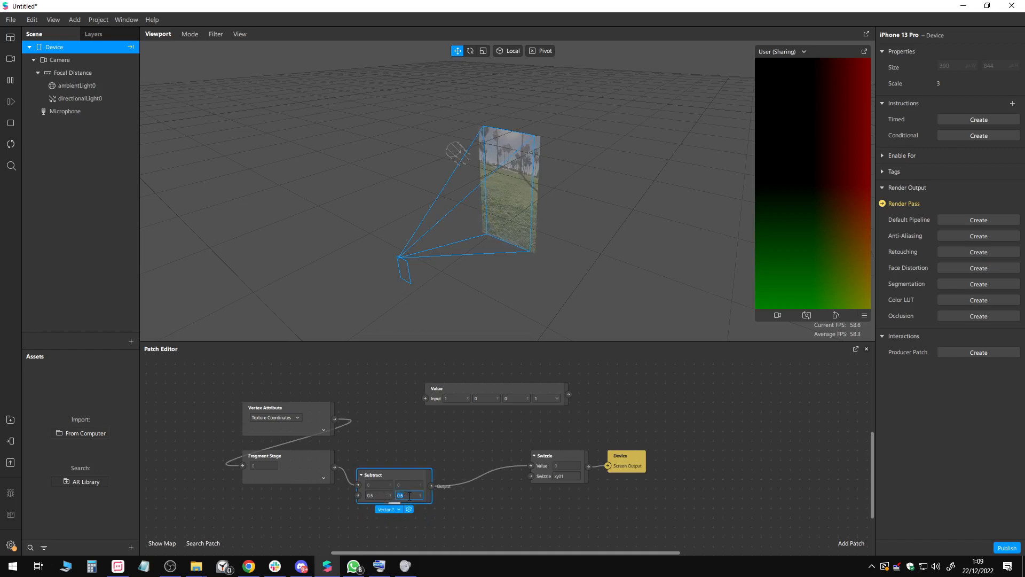
type("0")
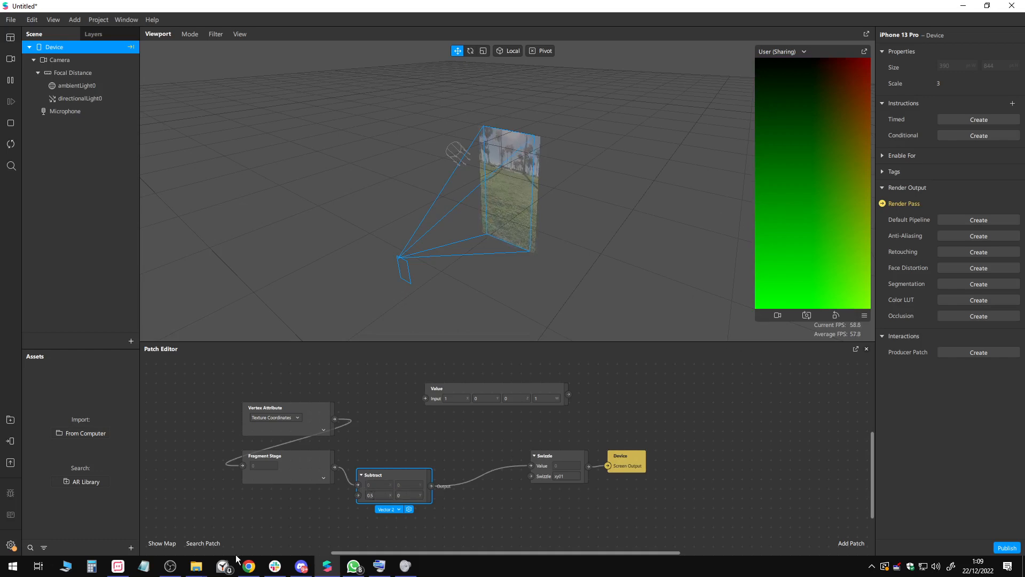
Step: Set the Y component of the Subtract patch's second input to 0.5 and switch the patch's type back to Number
left_click(404, 496)
key("Up")
key("Up")
key("Up")
key("Up")
key("Up")
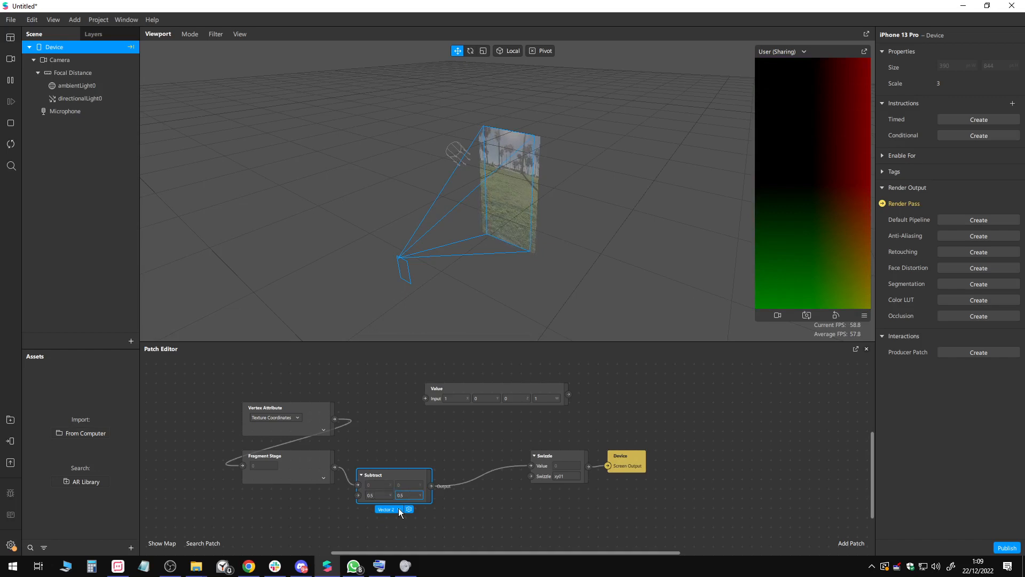
left_click(399, 508)
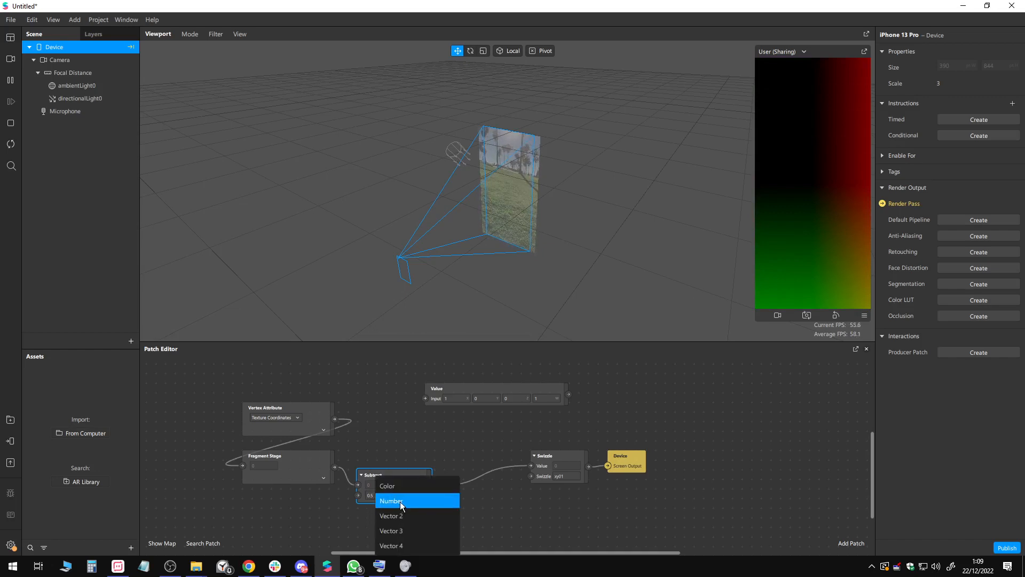
left_click(399, 501)
left_click(379, 477)
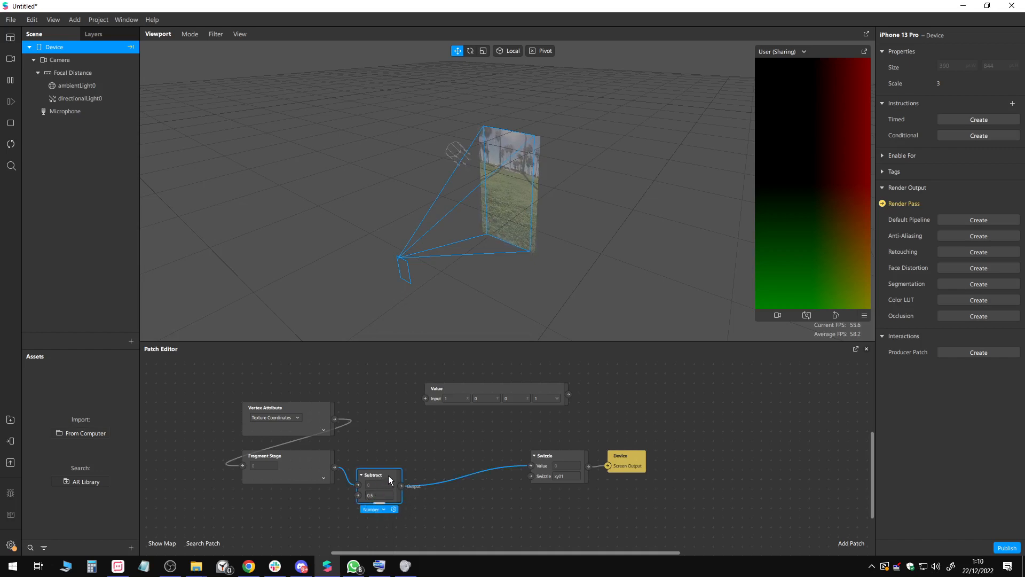
Step: Place the Subtract patch directly beneath the Fragment Stage patch and change its type to Vector 2
left_click_drag(383, 478, 267, 497)
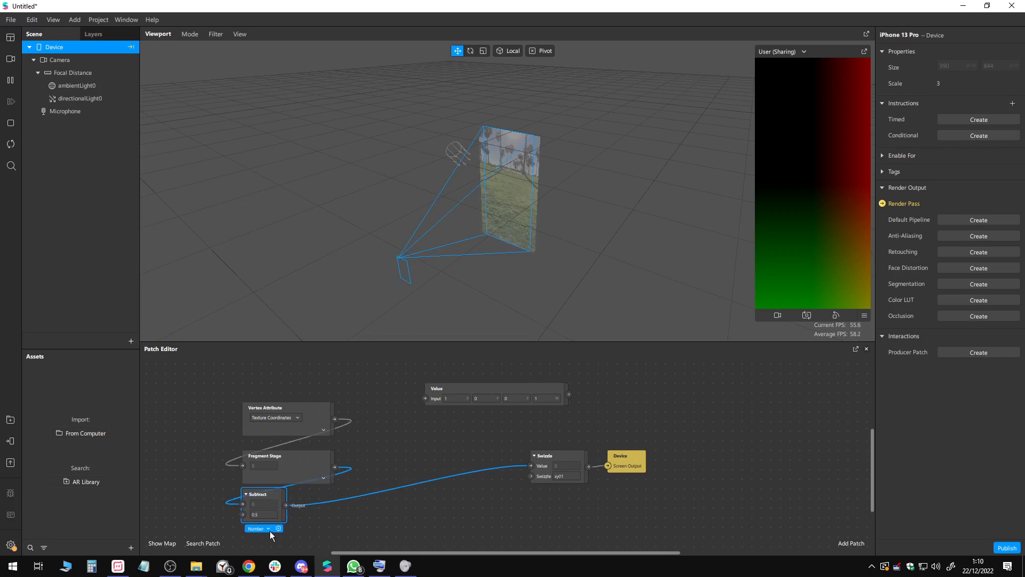
left_click(271, 532)
left_click(267, 496)
left_click(268, 528)
left_click(277, 517)
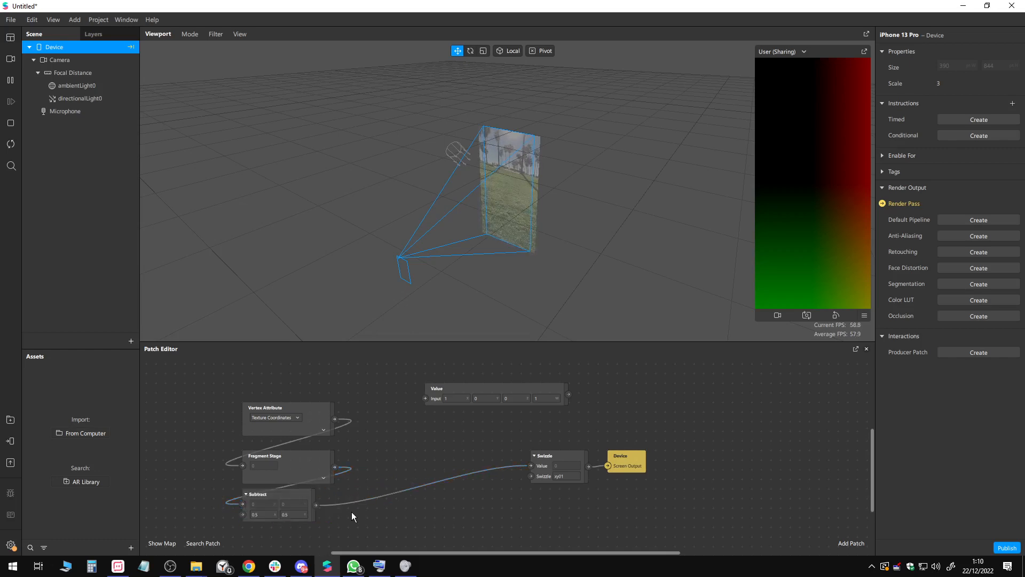
left_click(284, 502)
left_click(263, 514)
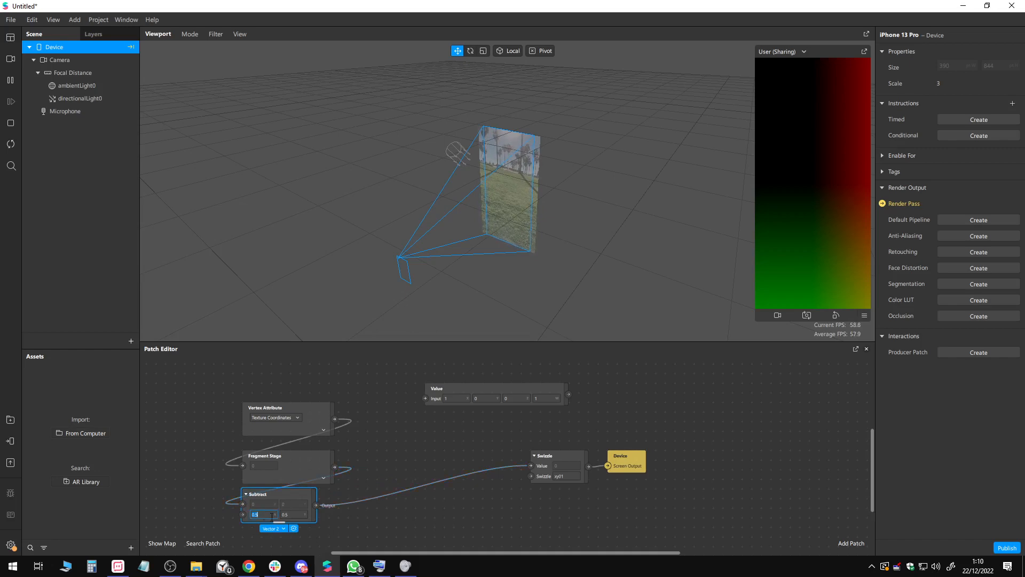
left_click(299, 513)
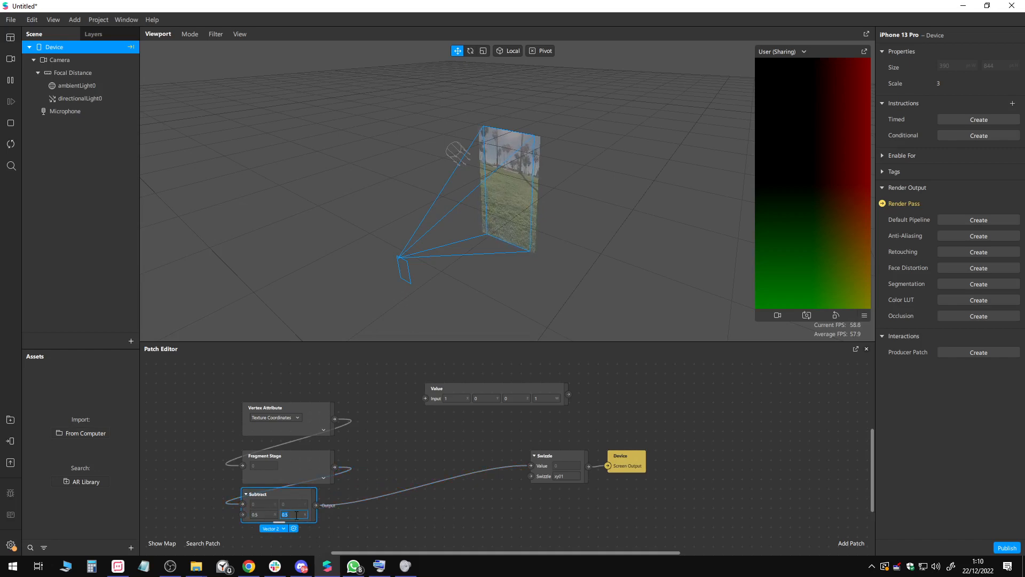
left_click(351, 515)
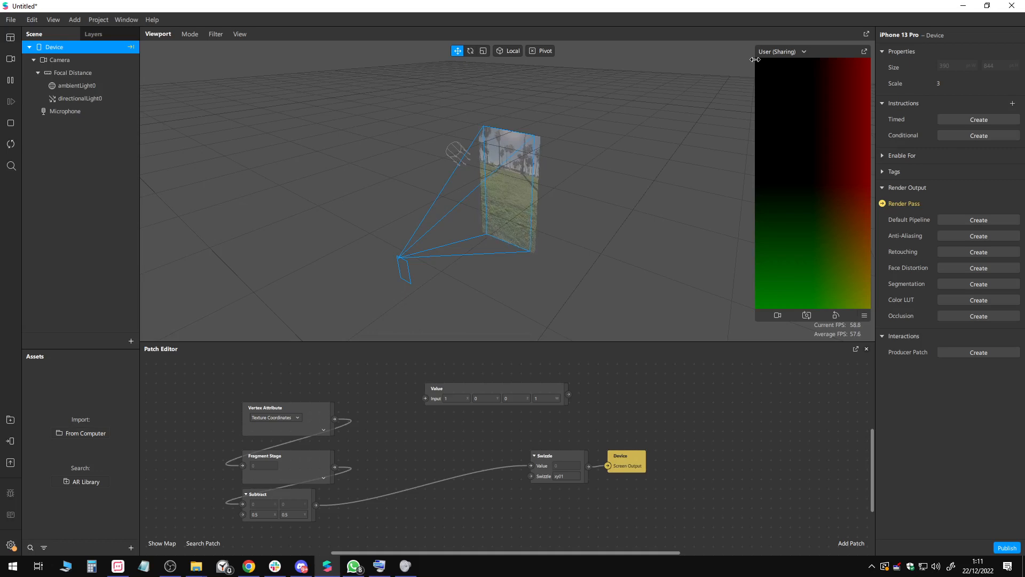
Step: Insert a Multiply patch with a factor of 2 between the Subtract and Swizzle patches, placed directly beside Subtract
left_click_drag(361, 496, 362, 494)
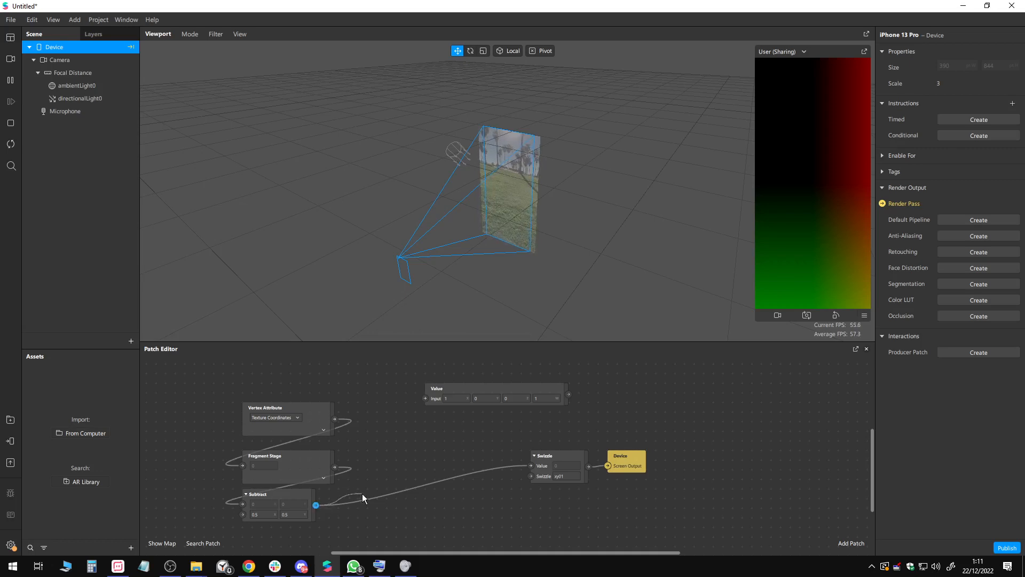
type("mul")
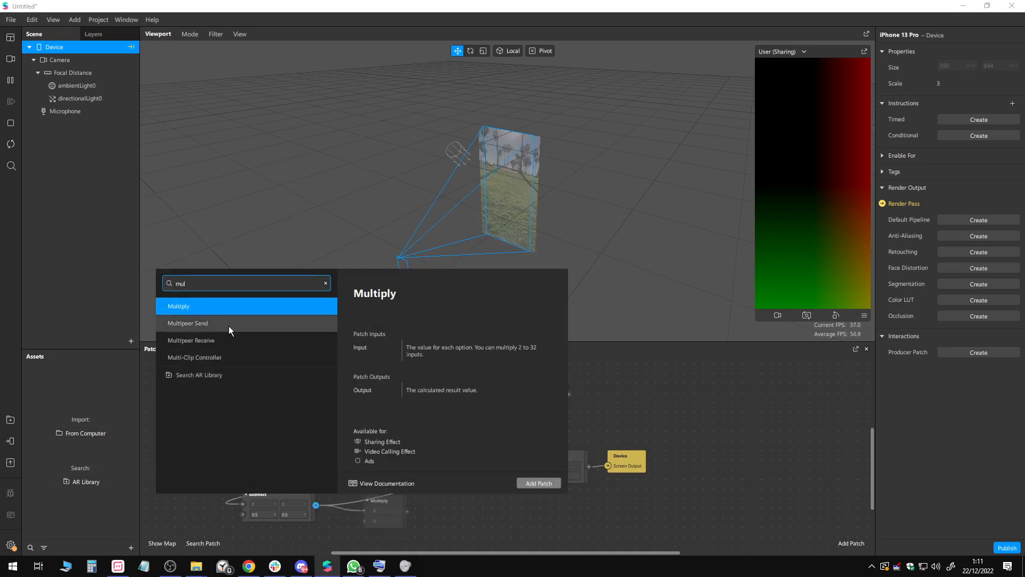
left_click(210, 303)
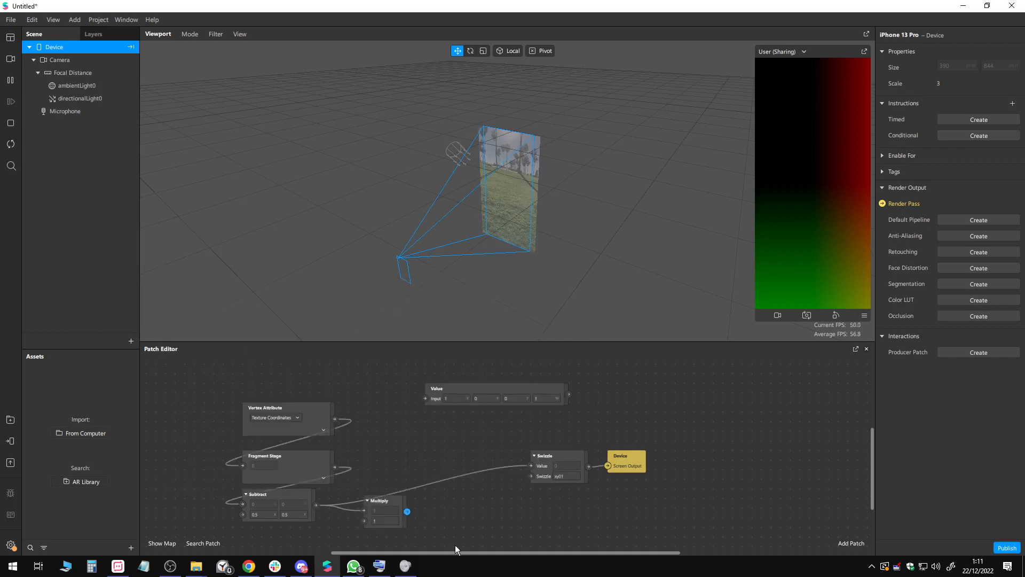
left_click(383, 524)
type("2")
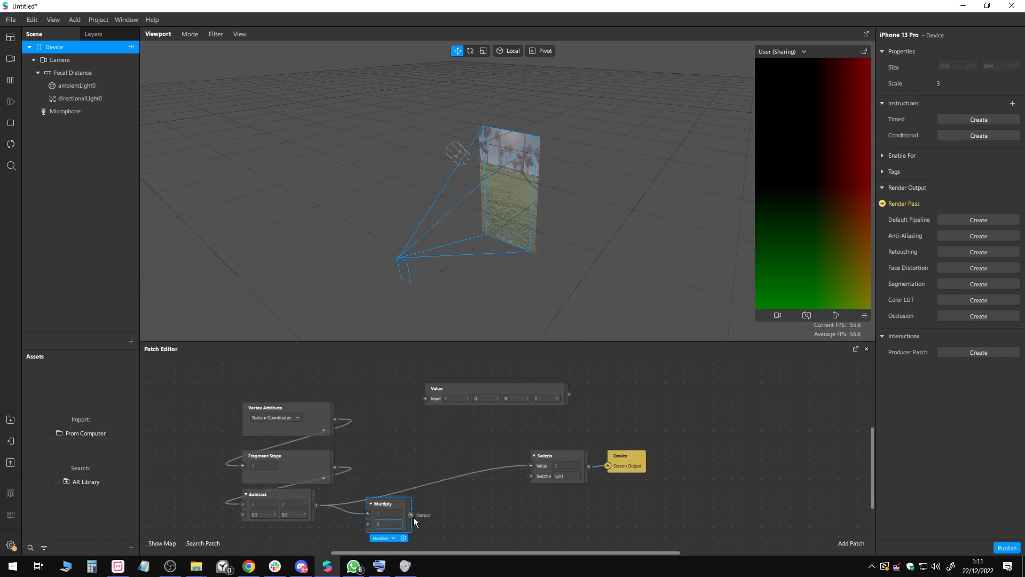
left_click_drag(411, 515, 530, 466)
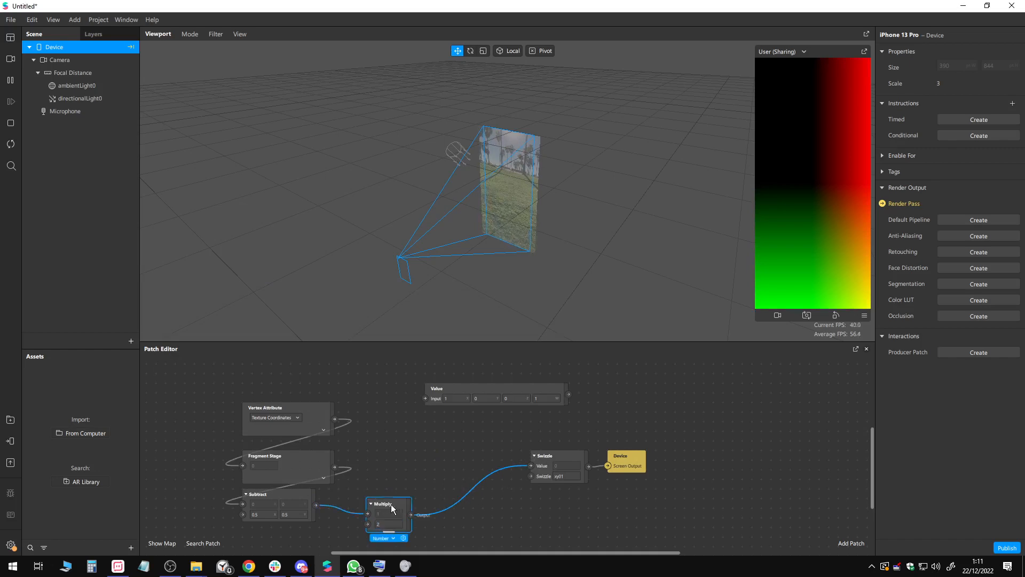
left_click_drag(391, 504, 361, 494)
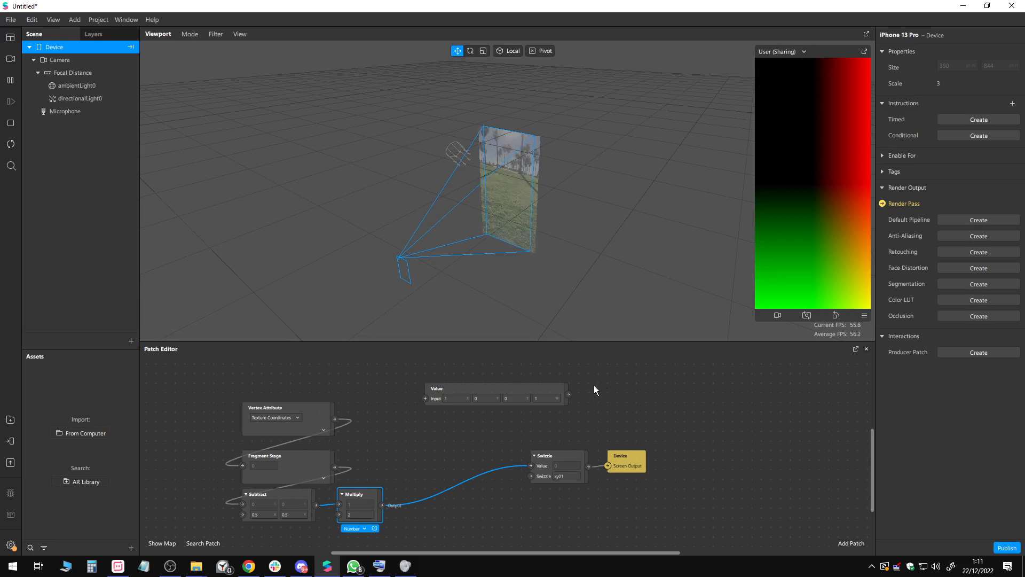
Step: Connect the Value patch to the Device's Screen Output and set its first component to -0.9
left_click_drag(569, 395, 608, 465)
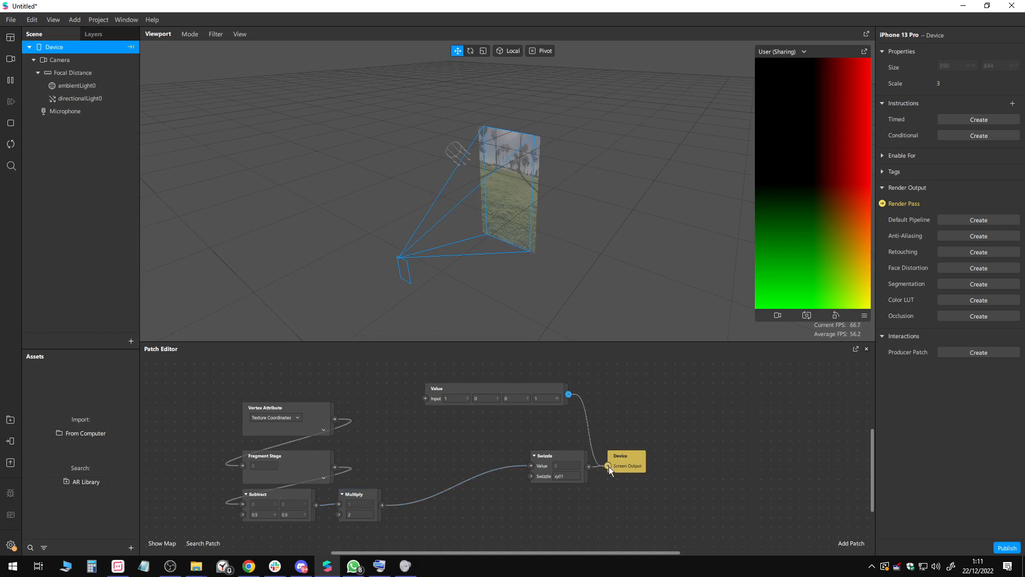
left_click(458, 398)
key("BackSpace")
type("0.9")
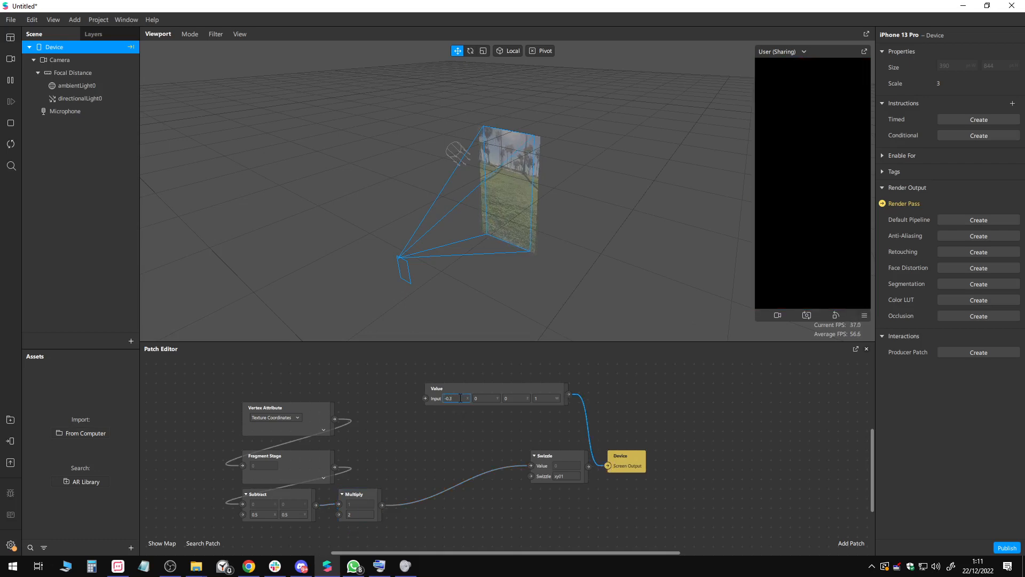
key("Return")
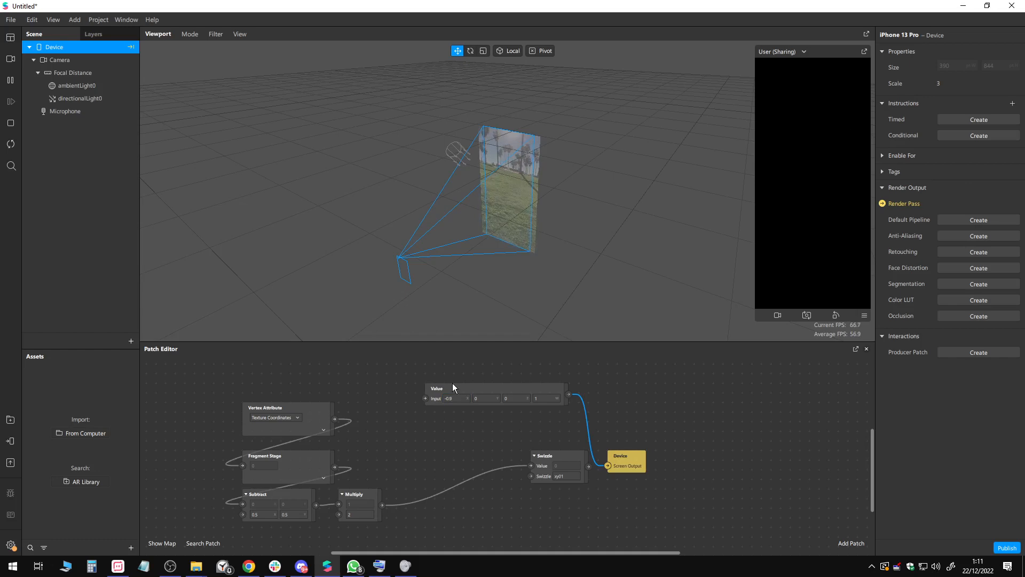
Step: Set the first component of the Value patch to 0
left_click(458, 399)
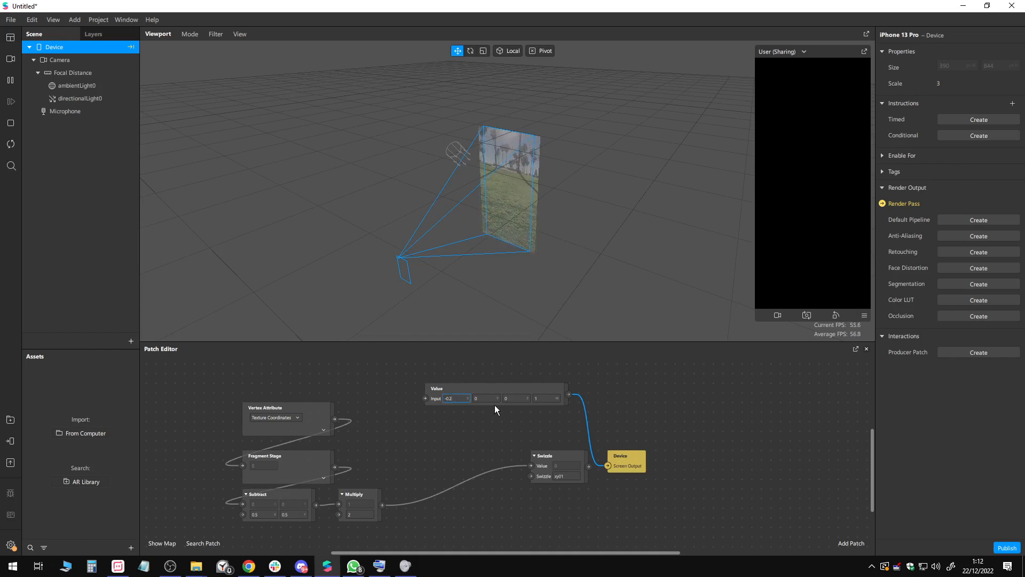
type("0")
left_click(630, 461)
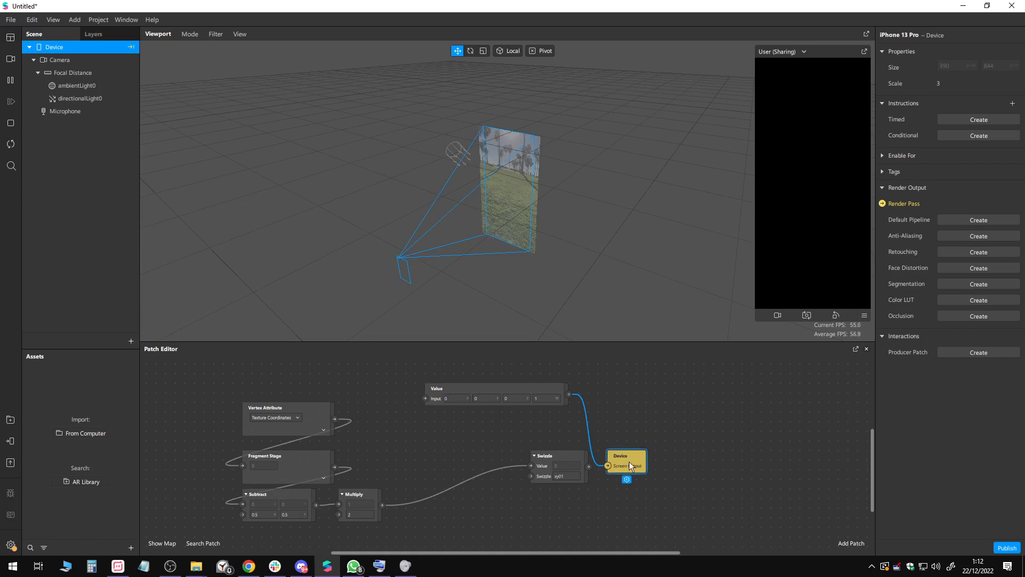
Step: Connect the Swizzle output to the Device's Screen Output again and line both patches up with the Multiply patch
left_click_drag(629, 462, 672, 399)
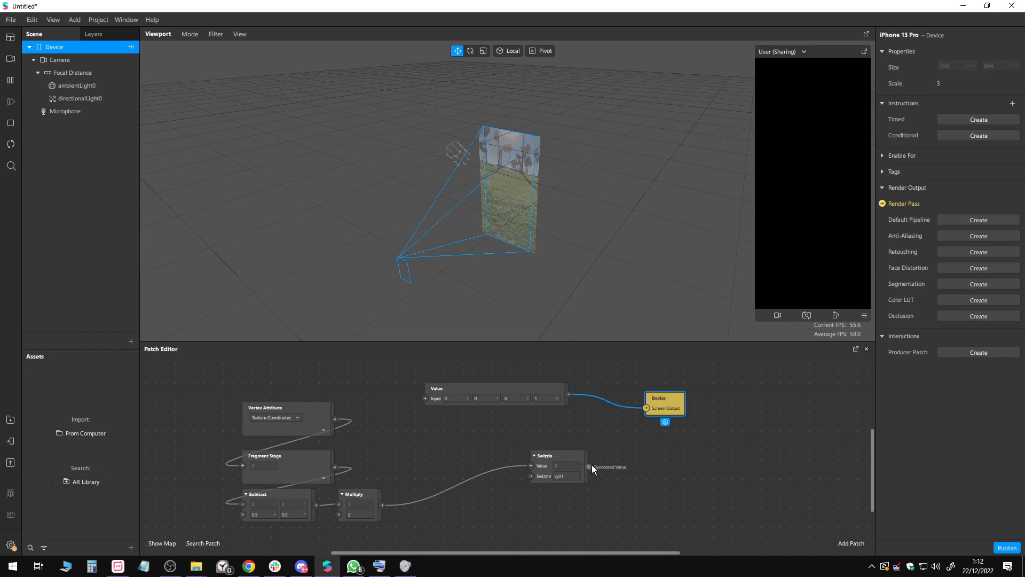
left_click_drag(591, 464, 658, 457)
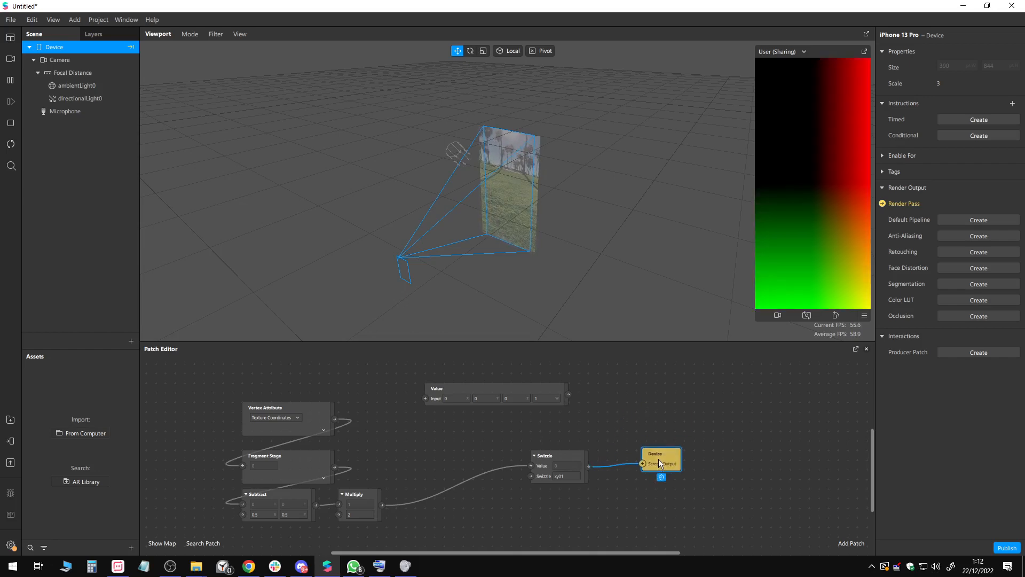
left_click_drag(567, 441, 667, 507)
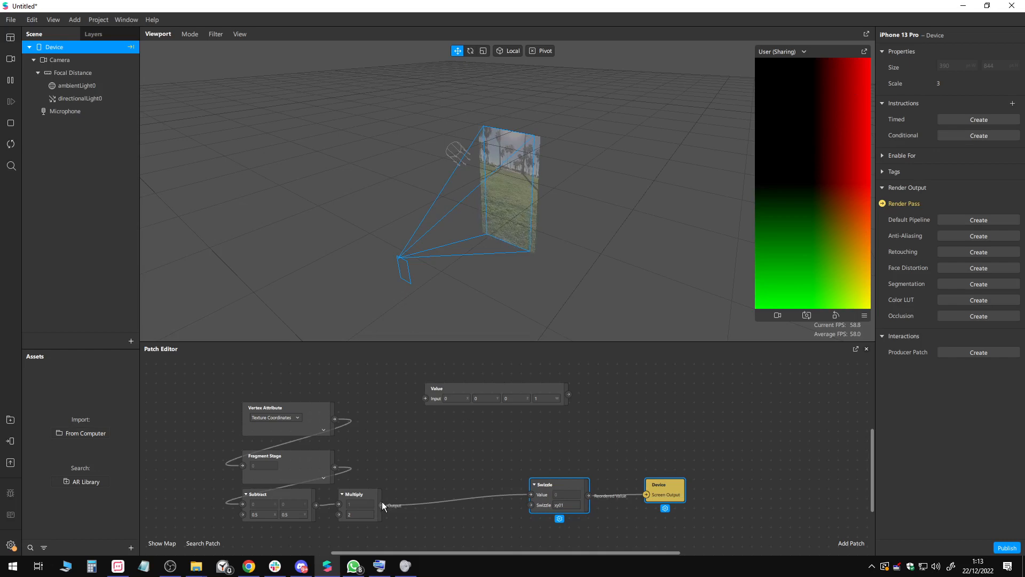
Step: Add a Distance patch fed by the Multiply output and place it between the Multiply and Swizzle patches
left_click_drag(383, 504, 412, 477)
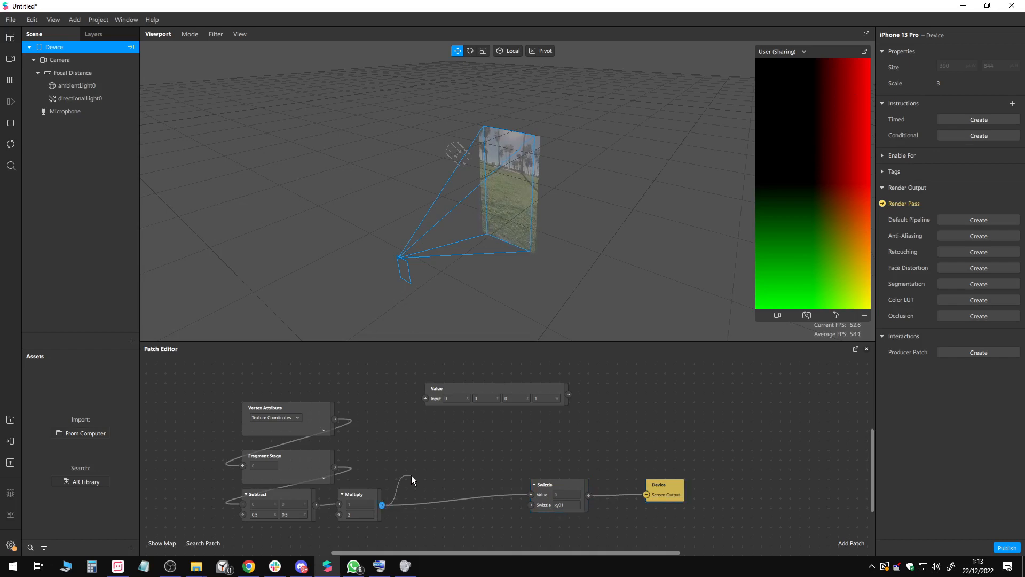
left_click_drag(411, 477, 412, 476)
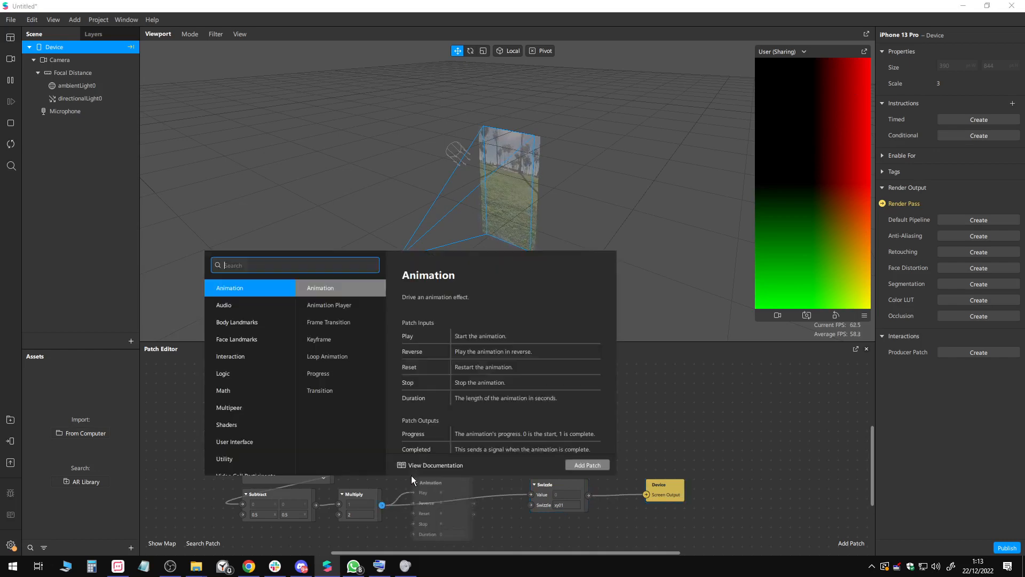
type("d")
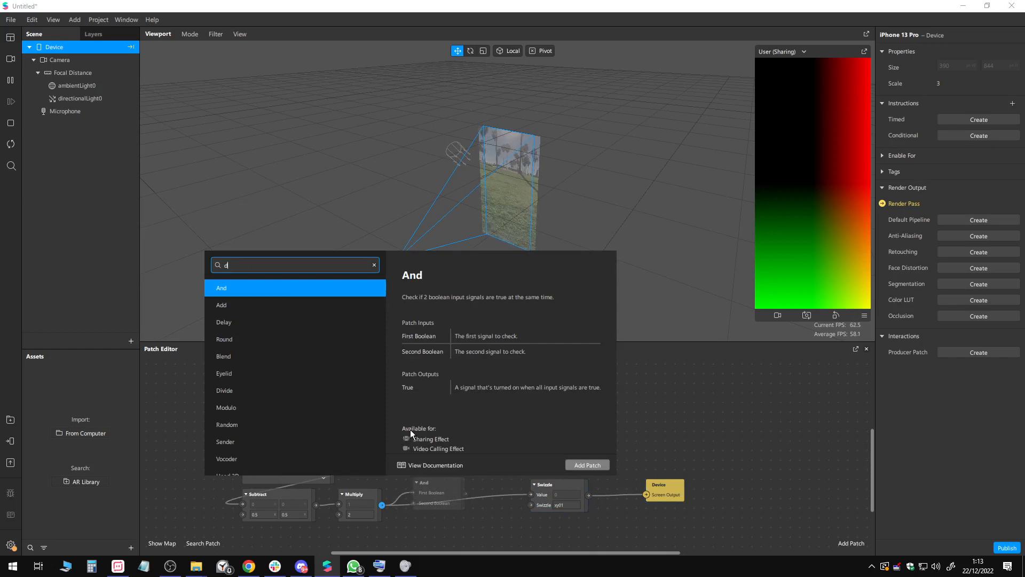
type("i")
left_click(229, 304)
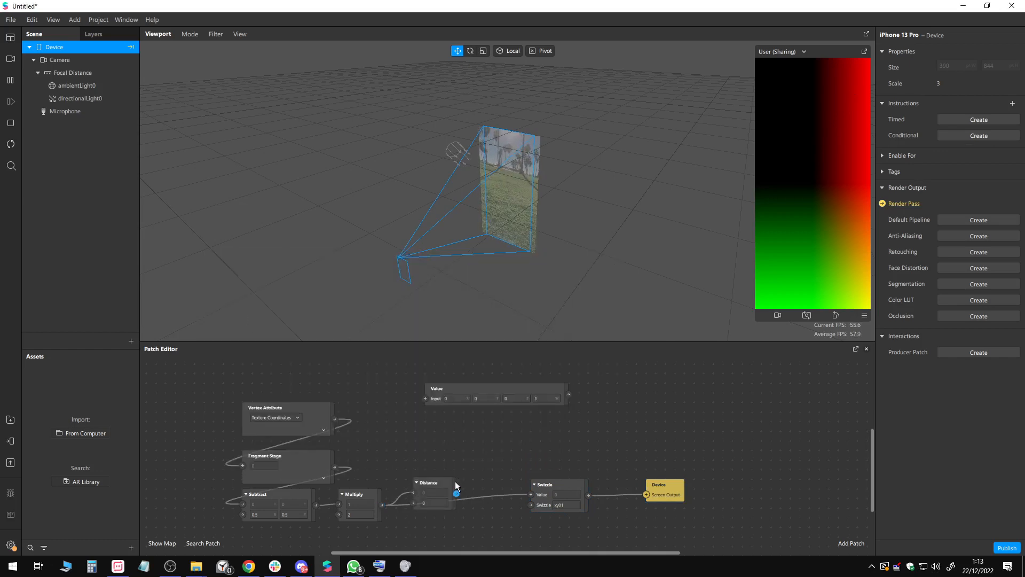
mouse_move(455, 482)
left_mouse_down()
mouse_move(449, 488)
mouse_move(460, 493)
left_mouse_up()
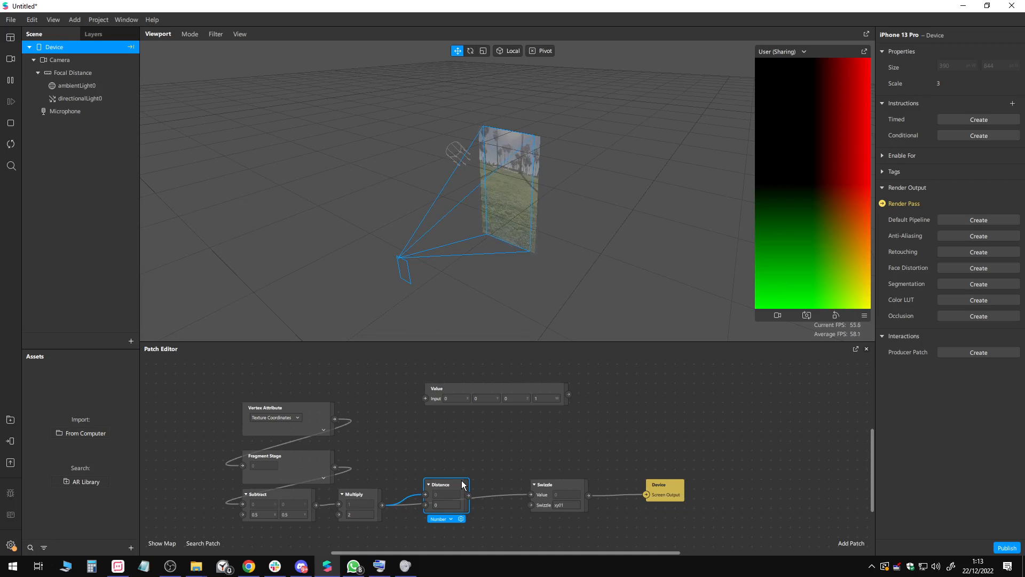
Step: Connect the Distance output to the Device's Screen Output and move the Swizzle and Value patches up out of the way
left_click_drag(463, 485, 647, 492)
left_click_drag(553, 483, 534, 435)
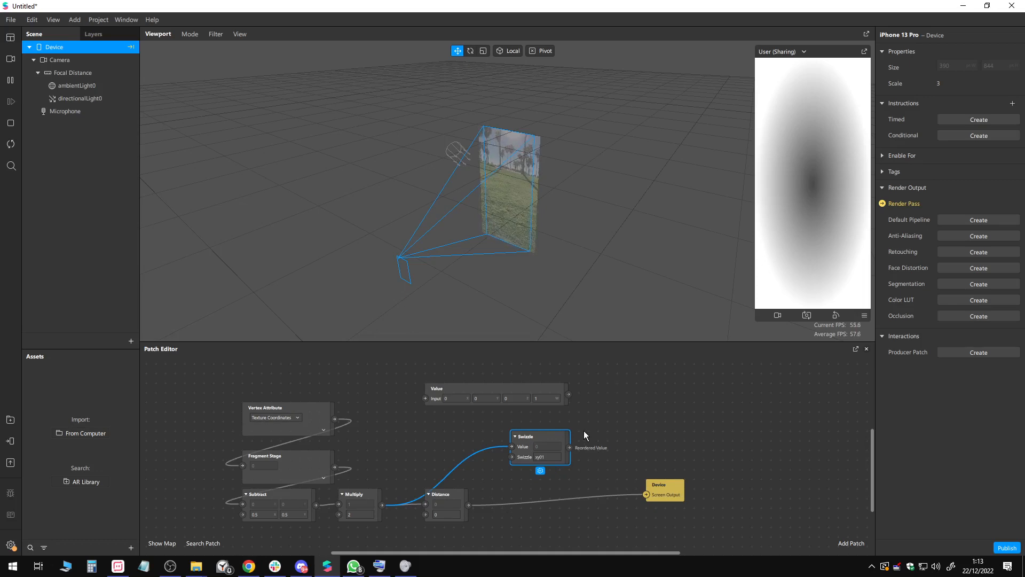
left_click(467, 508)
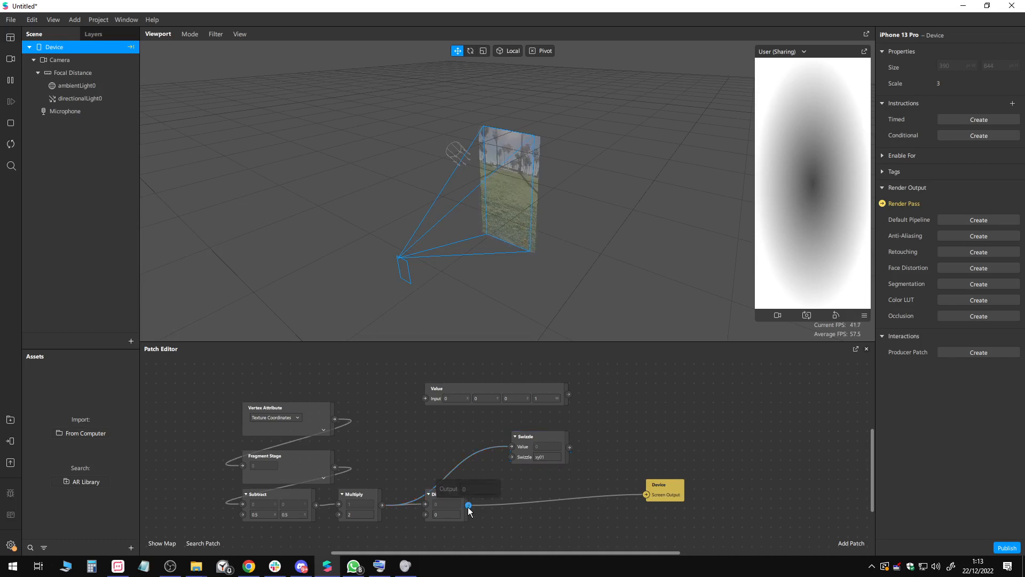
left_click_drag(522, 386, 512, 372)
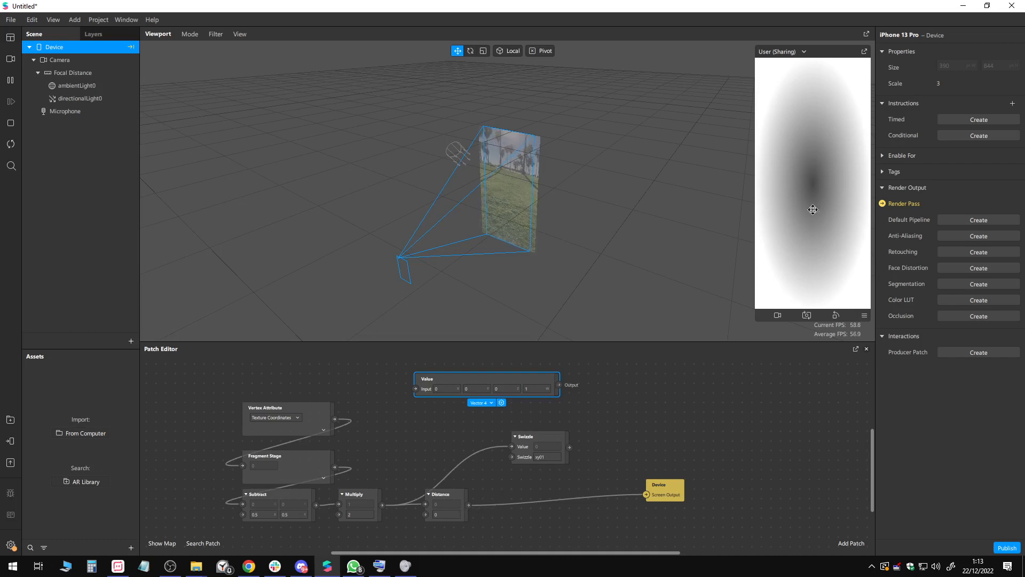
Step: Insert a Step patch between the Distance and Device patches, placed directly beside Distance
left_click_drag(468, 505, 569, 510)
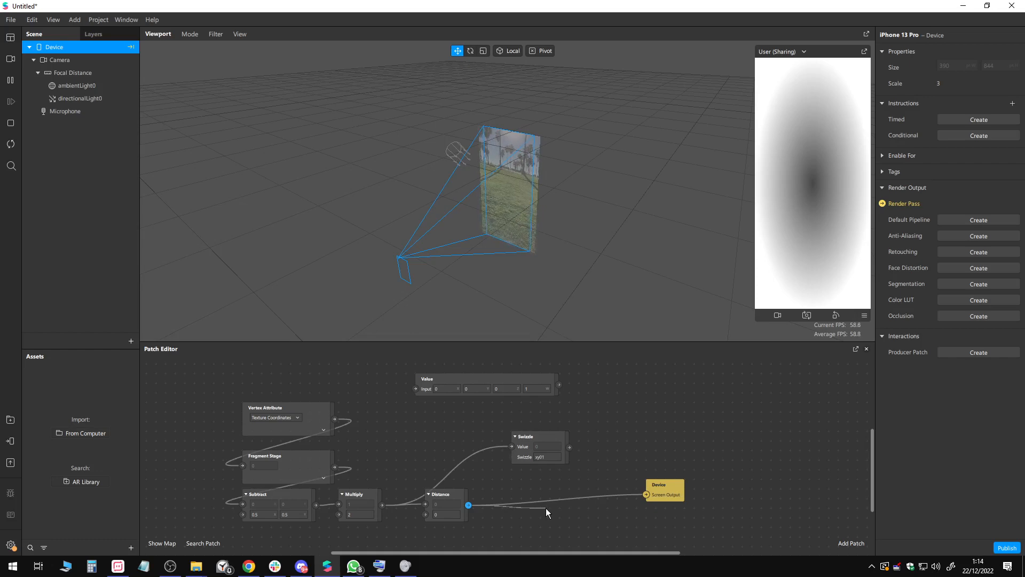
left_click_drag(520, 501, 519, 500)
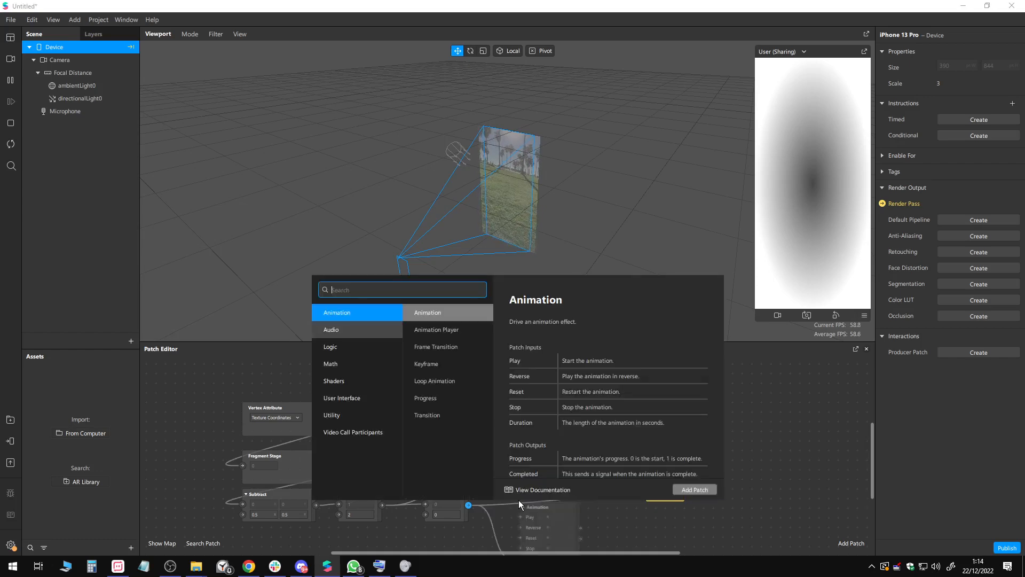
type("step")
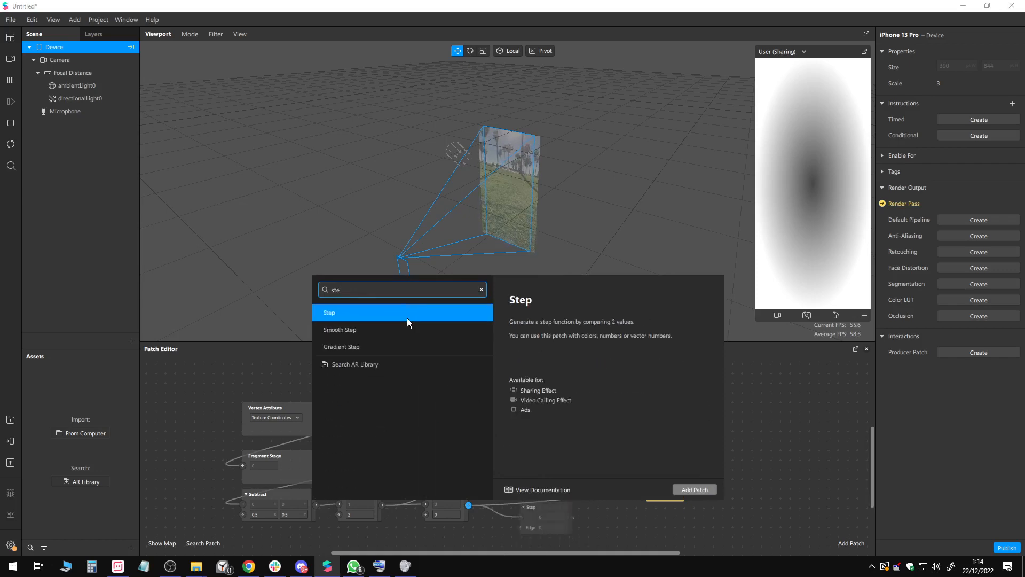
double_click(407, 317)
left_click_drag(544, 505, 515, 492)
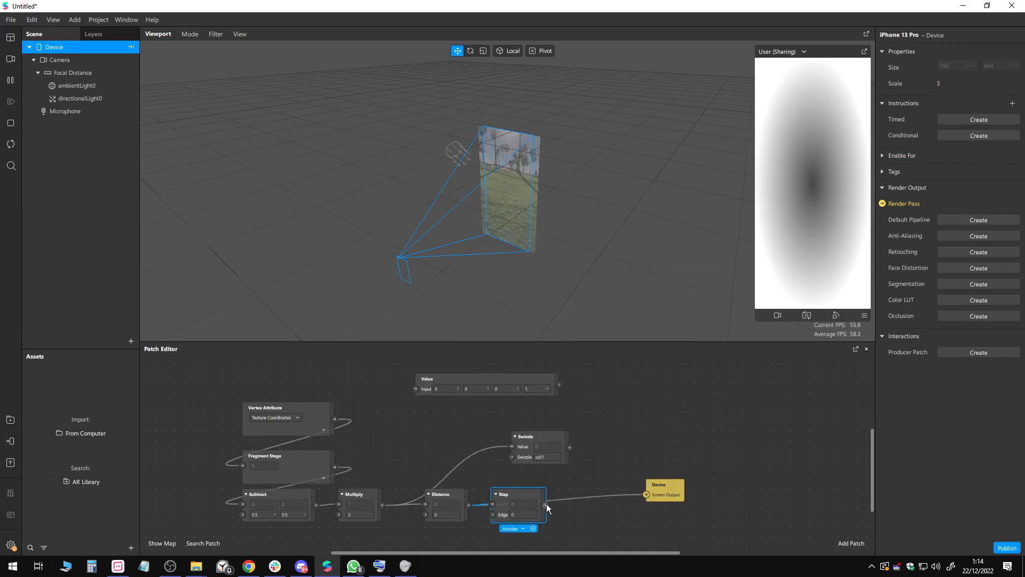
left_click_drag(546, 505, 645, 493)
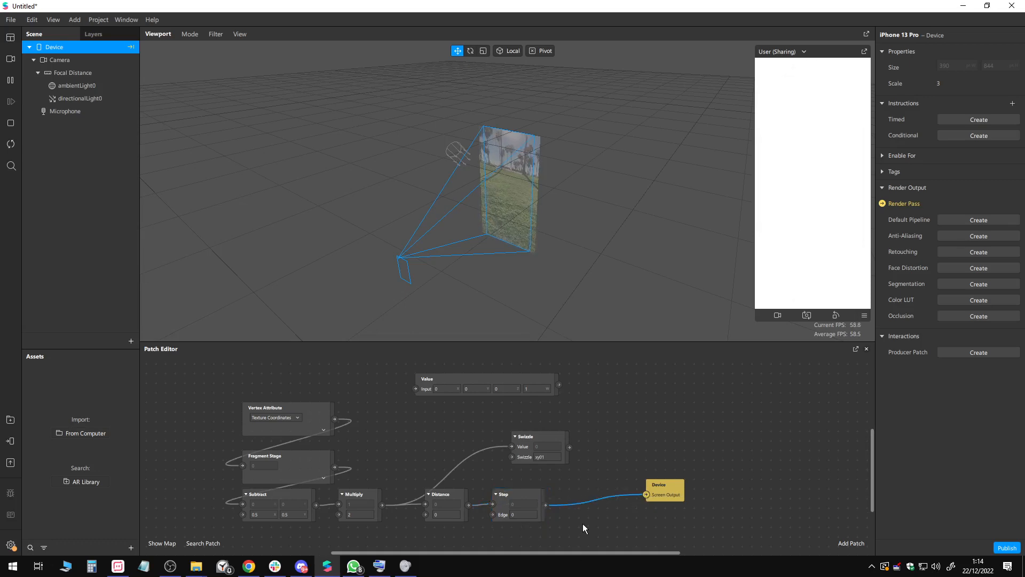
Step: Raise the Step patch's Edge value gradually to 1
left_click(527, 515)
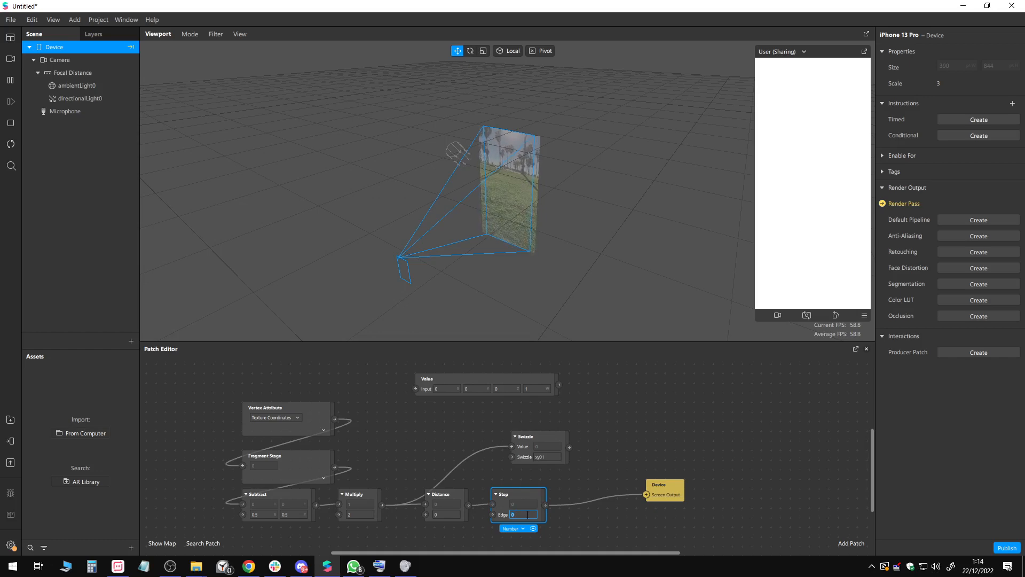
key("Up")
key("Up")
key("Up")
key("Up")
key("Up")
key("Up")
key("Up")
key("Up")
key("Up")
key("Up")
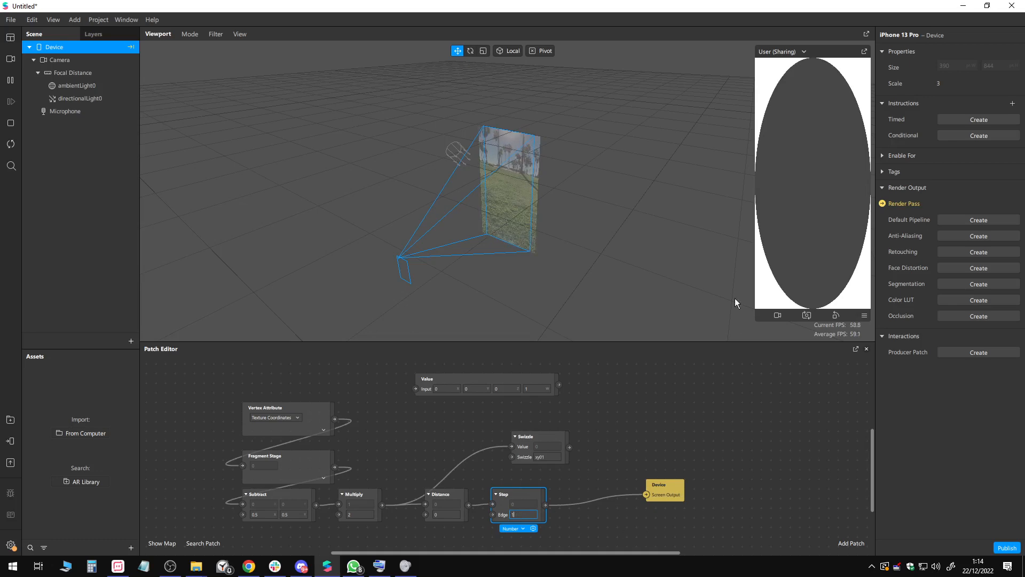
left_click(517, 514)
Step: Switch the Device's Screen Output to the Swizzle patch for comparison and back to the Step patch
left_click_drag(382, 505, 510, 447)
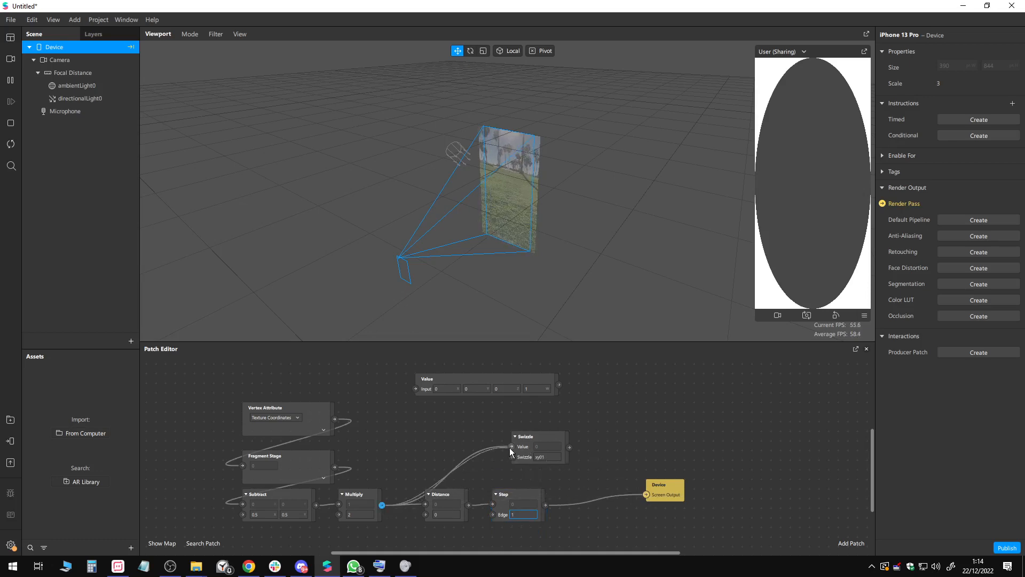
left_click(572, 452)
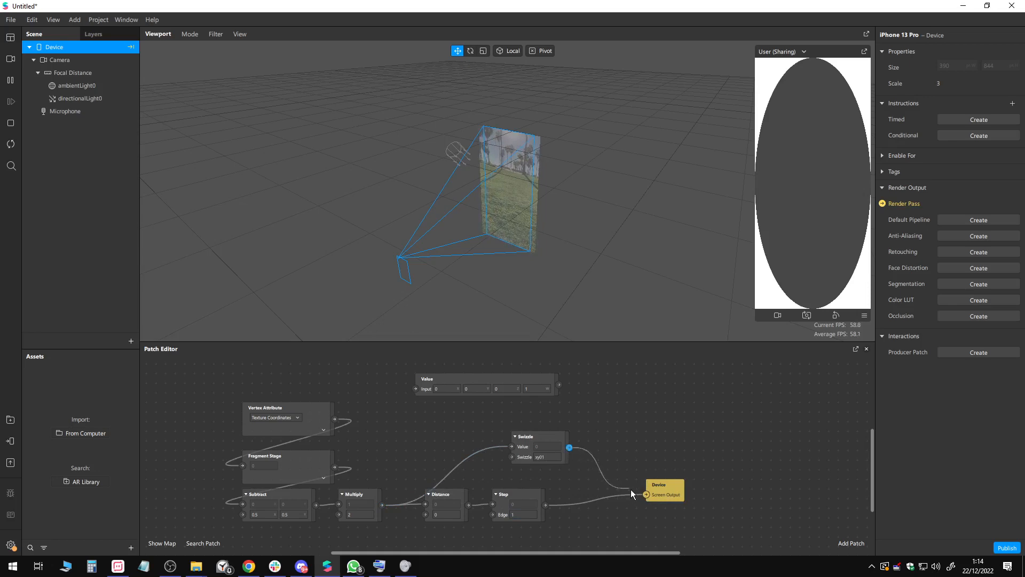
left_click_drag(631, 490, 645, 494)
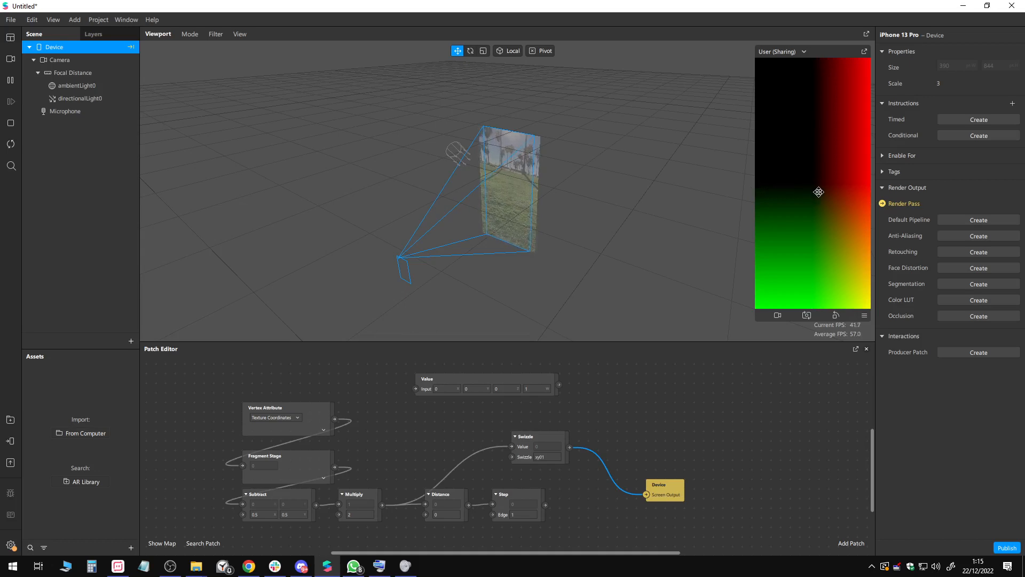
left_click(528, 514)
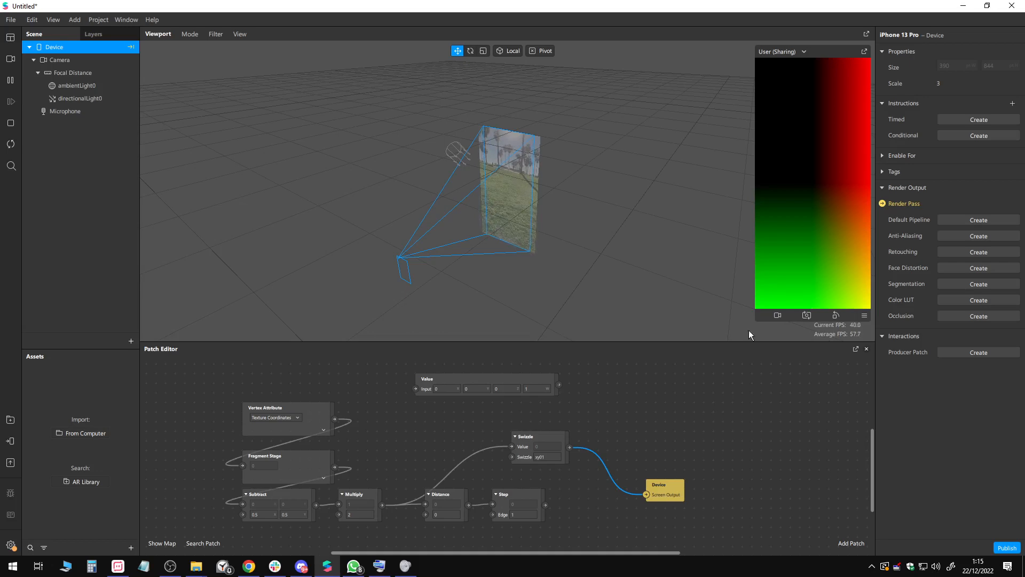
left_click_drag(546, 504, 646, 495)
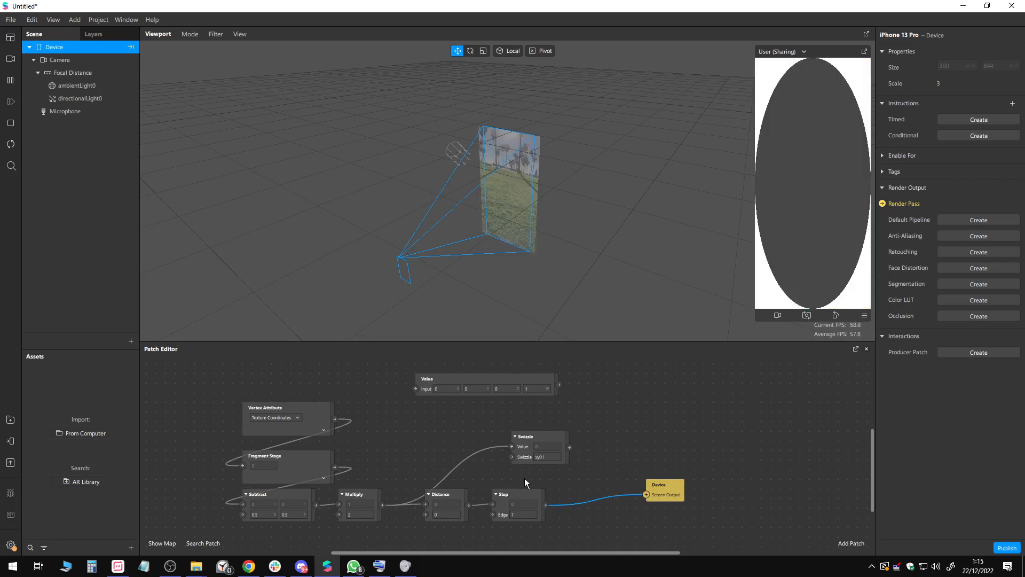
Step: Move Swizzle above Distance and insert a Subtract patch between Step and Device that subtracts the Step output from 1
left_click_drag(541, 435, 454, 416)
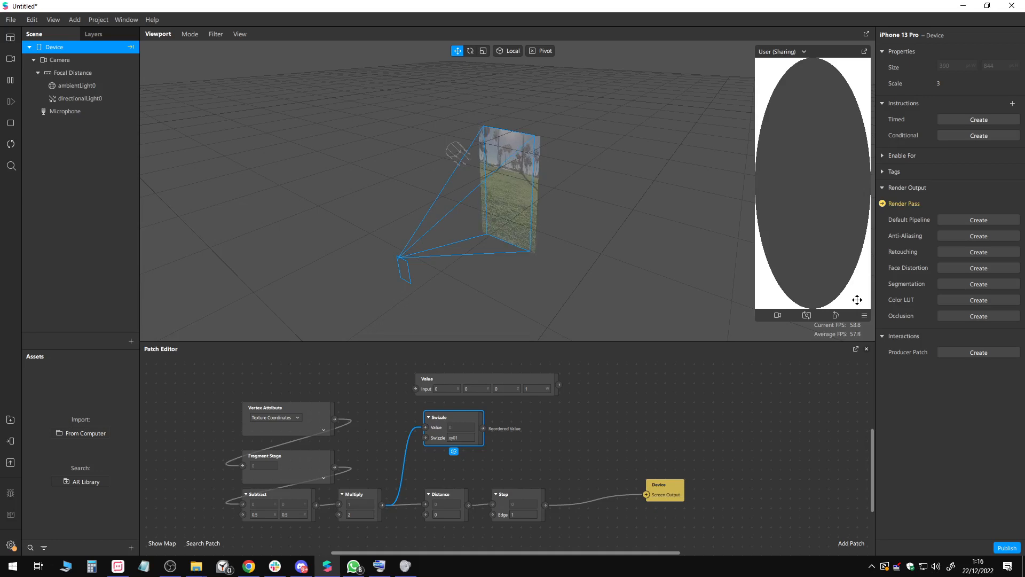
double_click(560, 519)
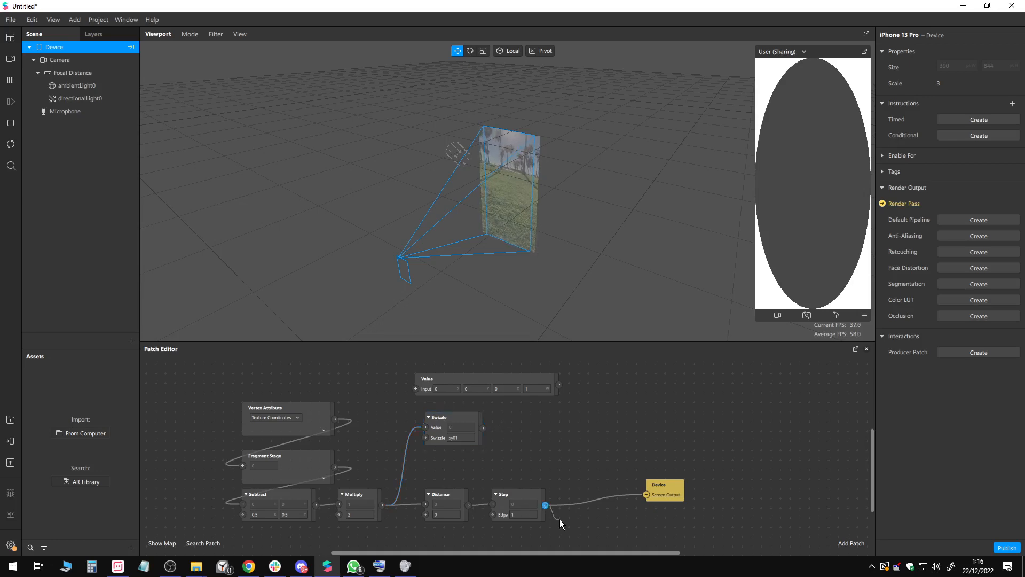
type("su")
double_click(424, 338)
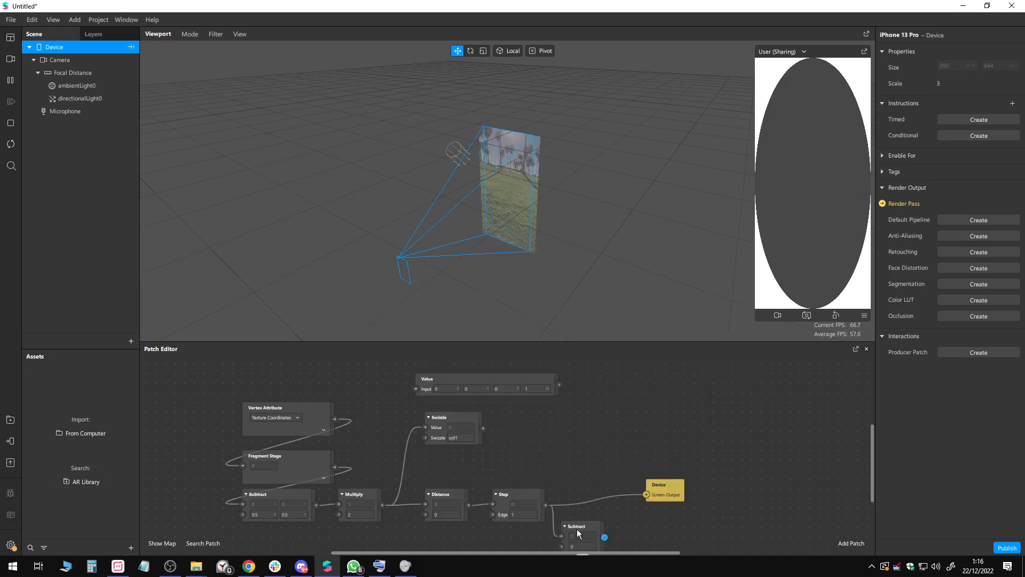
left_click_drag(577, 528, 646, 496)
left_click(588, 495)
type("1")
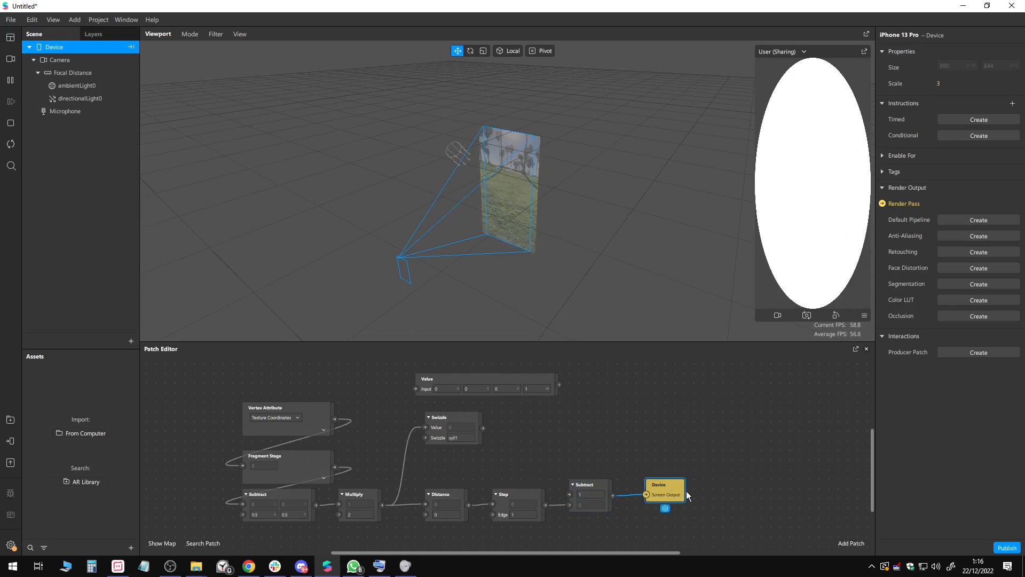
Step: Move the Device patch farther from Subtract and add a Mix patch above the connection between them
left_click_drag(673, 495, 765, 495)
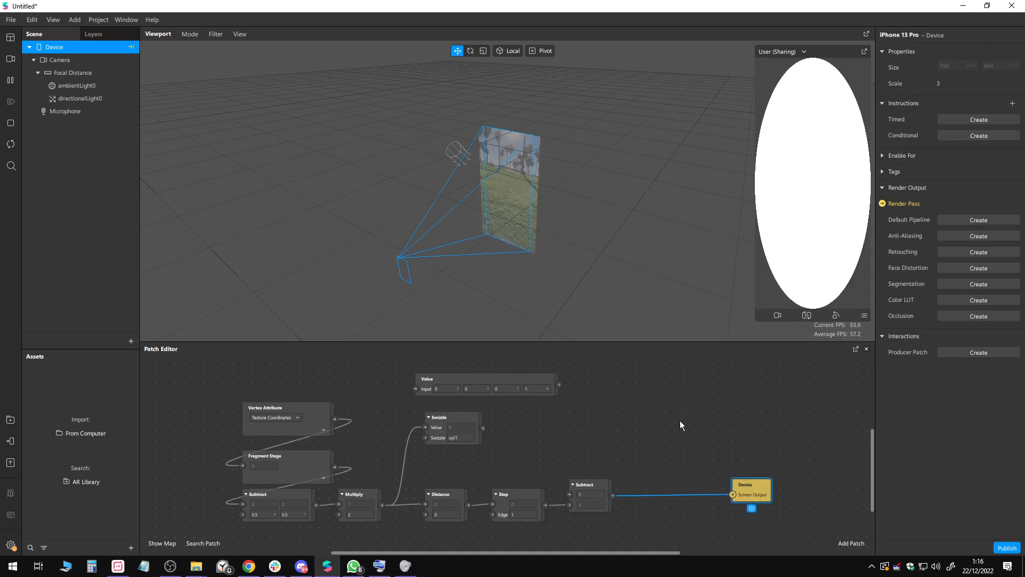
left_click(662, 430)
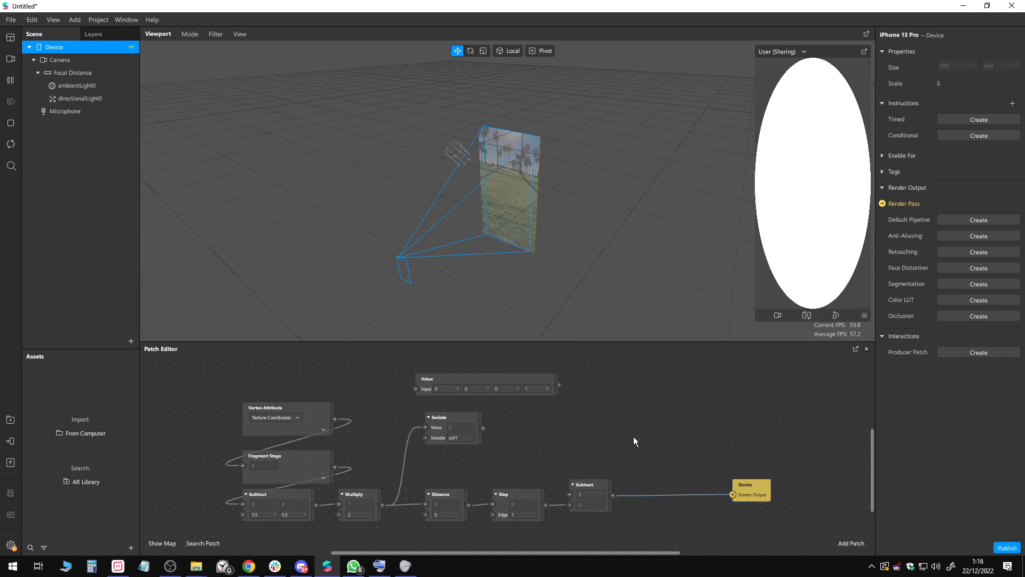
double_click(634, 437)
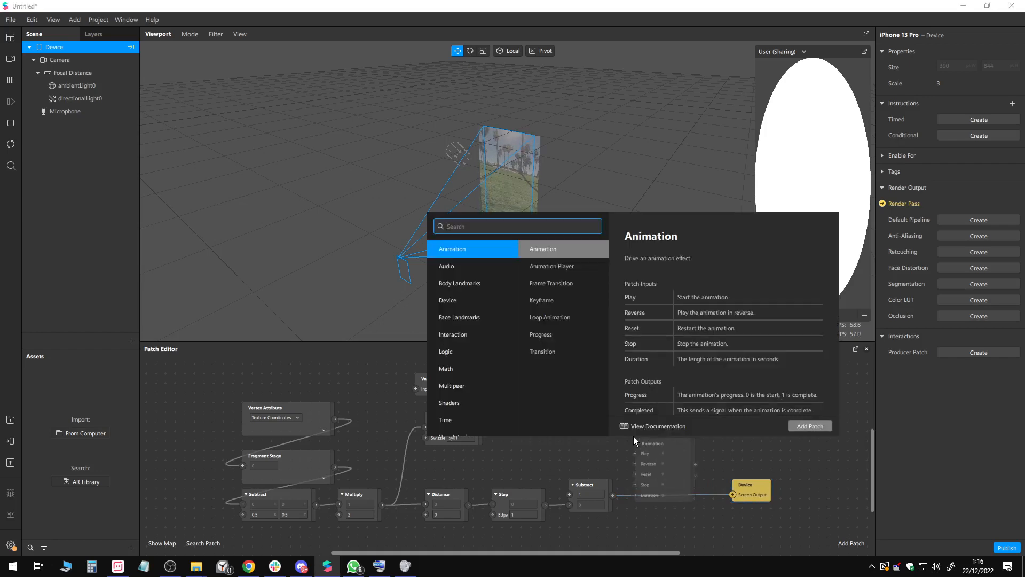
type("mix")
double_click(469, 255)
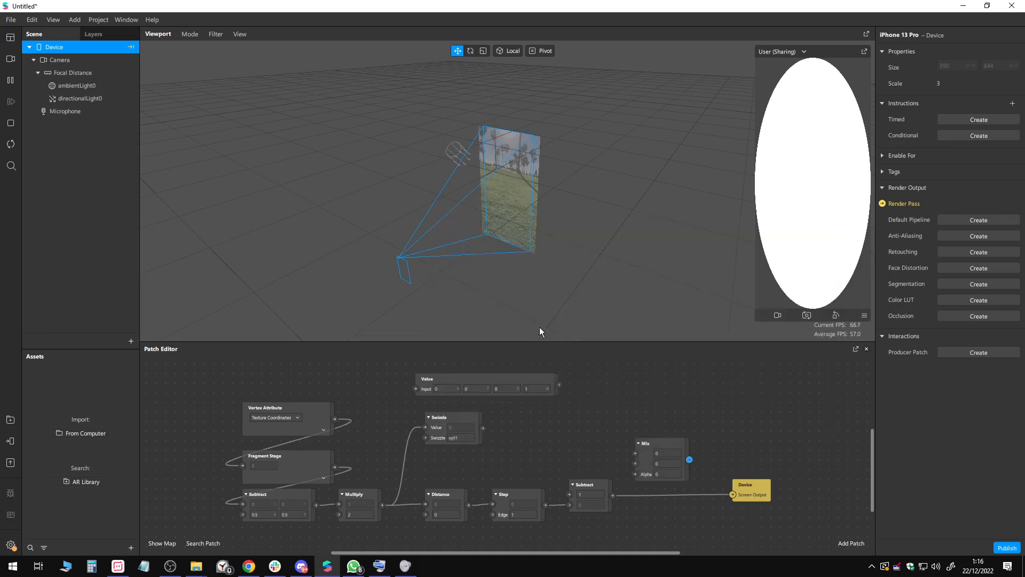
left_click_drag(668, 443, 667, 428)
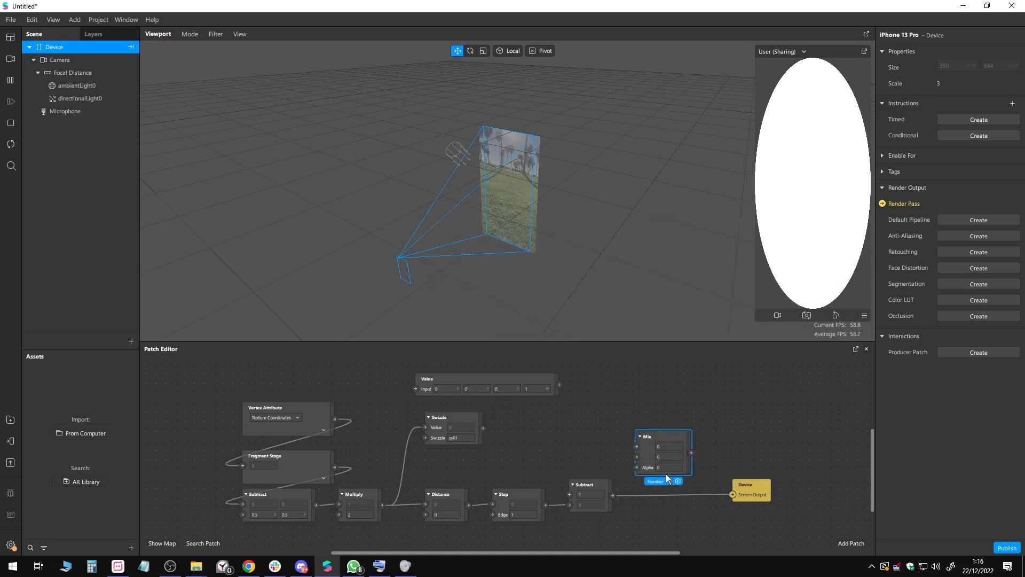
Step: Feed Subtract into Mix's Alpha, switch Mix to Color with white as second color, and connect it to the Device's Screen Output
left_click_drag(614, 495, 636, 468)
left_click(659, 443)
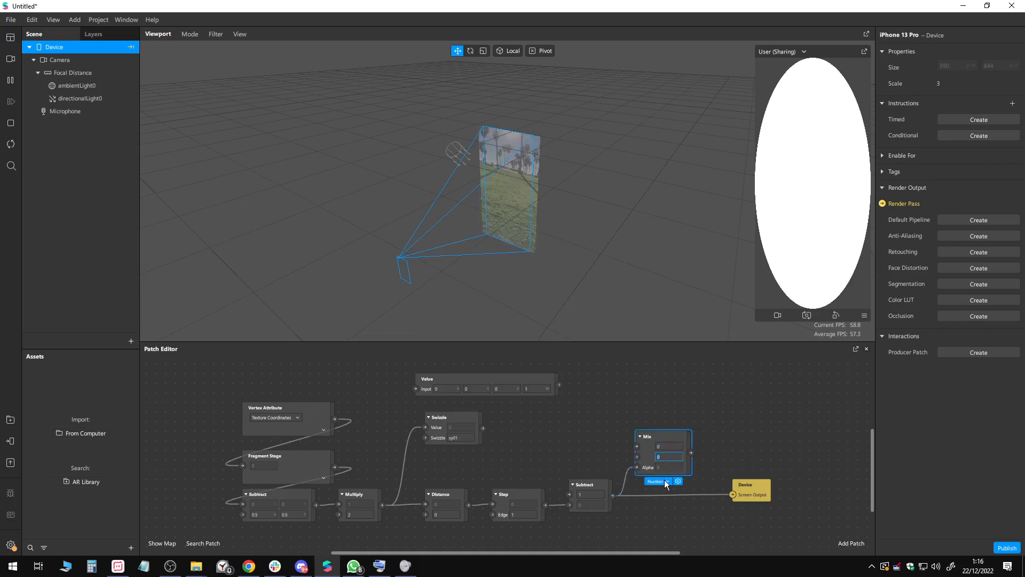
left_click(664, 480)
left_click(674, 488)
left_click(659, 456)
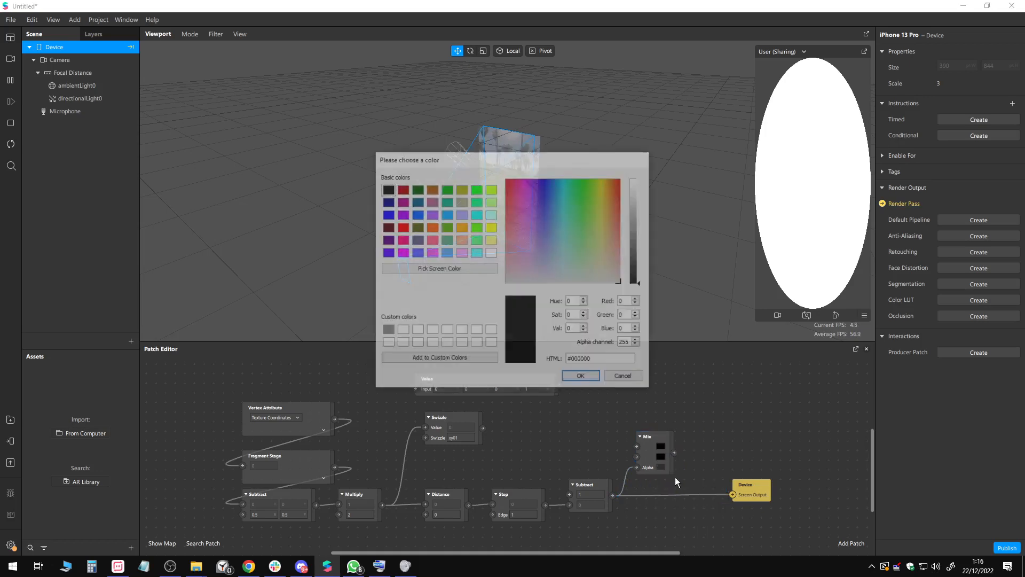
left_click(491, 252)
left_click(579, 377)
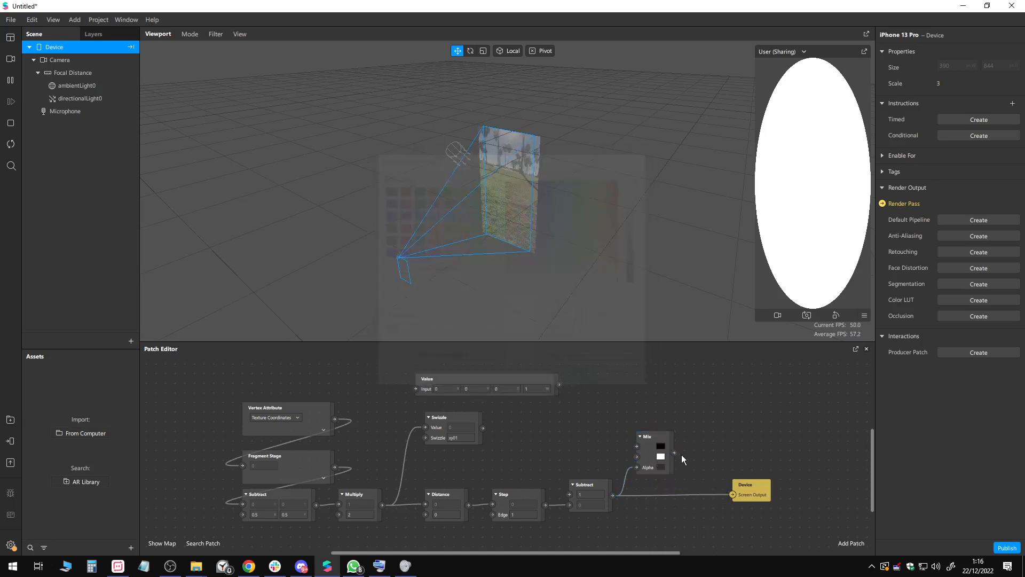
left_click_drag(710, 491, 733, 494)
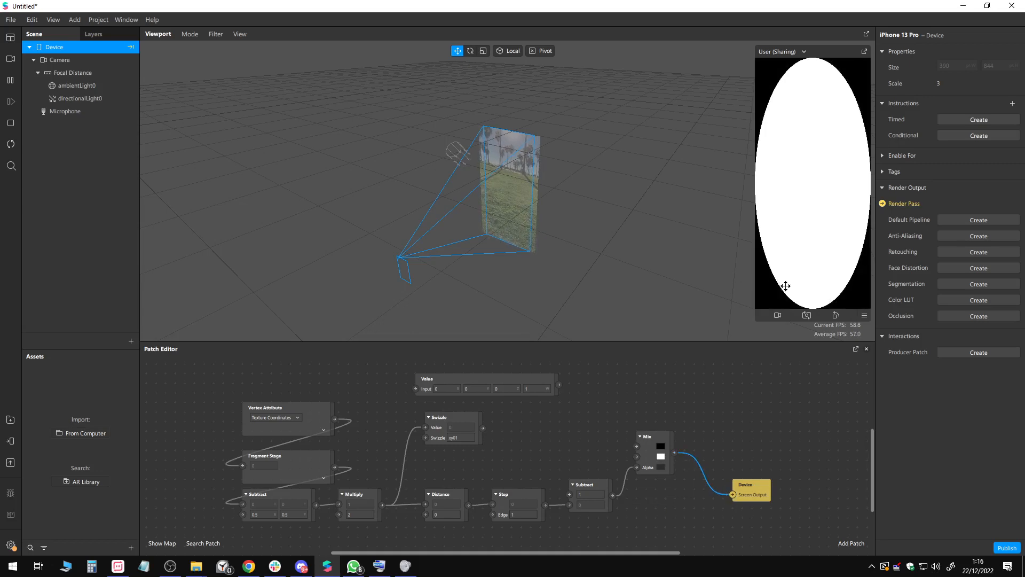
Step: Remove the Subtract patch between Step and Mix, wiring Step directly to Mix's Alpha with Mix placed beside Step
left_click(594, 488)
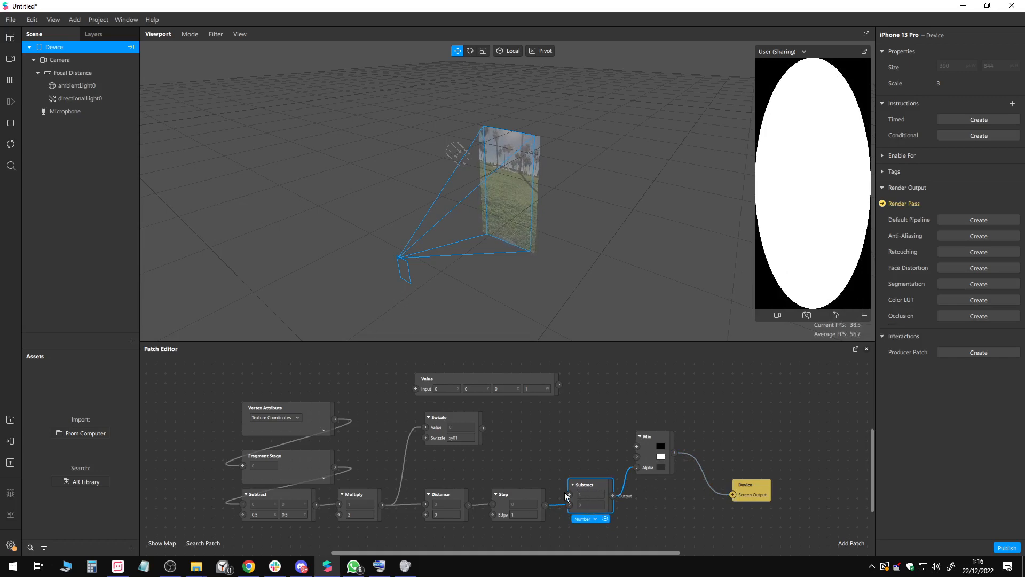
left_click_drag(545, 505, 611, 486)
left_click(601, 490)
key("Delete")
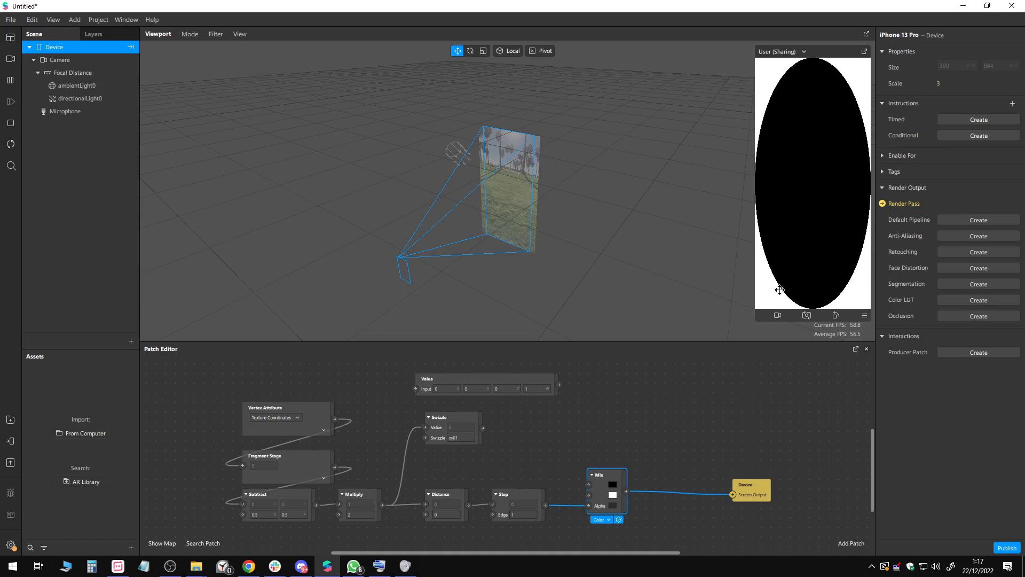
left_click(515, 519)
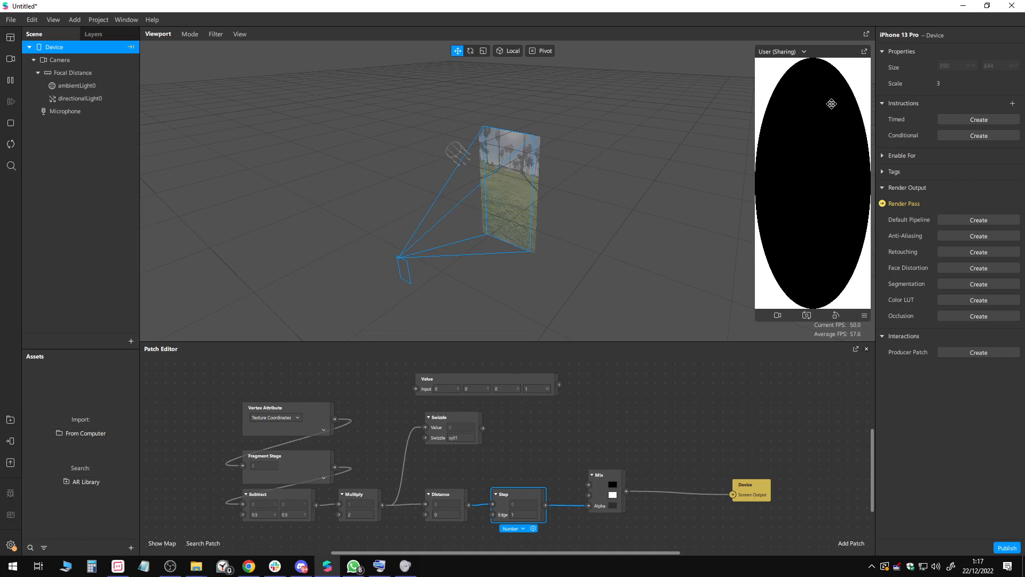
Step: Delete the Device patch from the graph and insert a Plane into the scene
left_click(750, 490)
key("Delete")
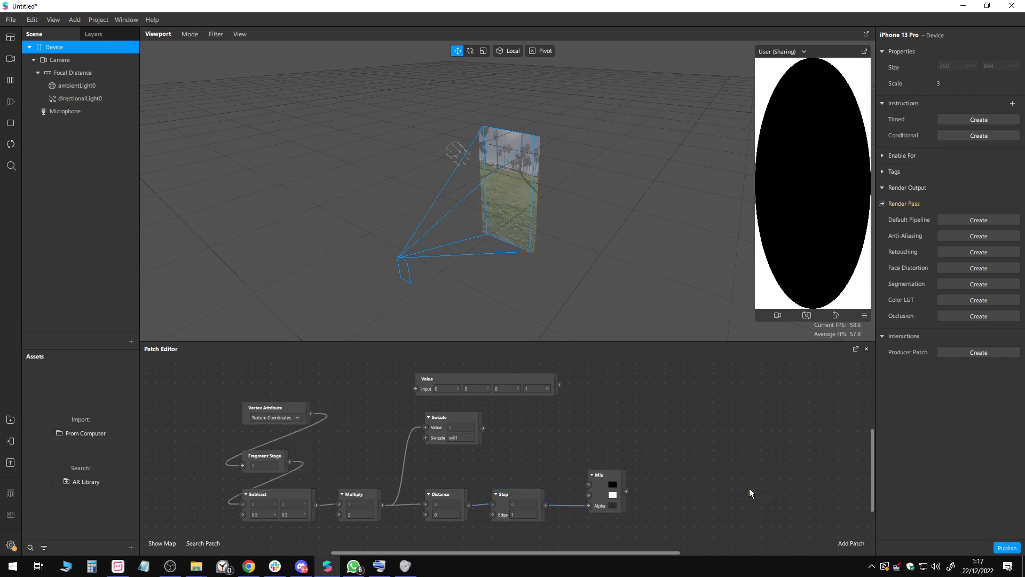
left_click(137, 341)
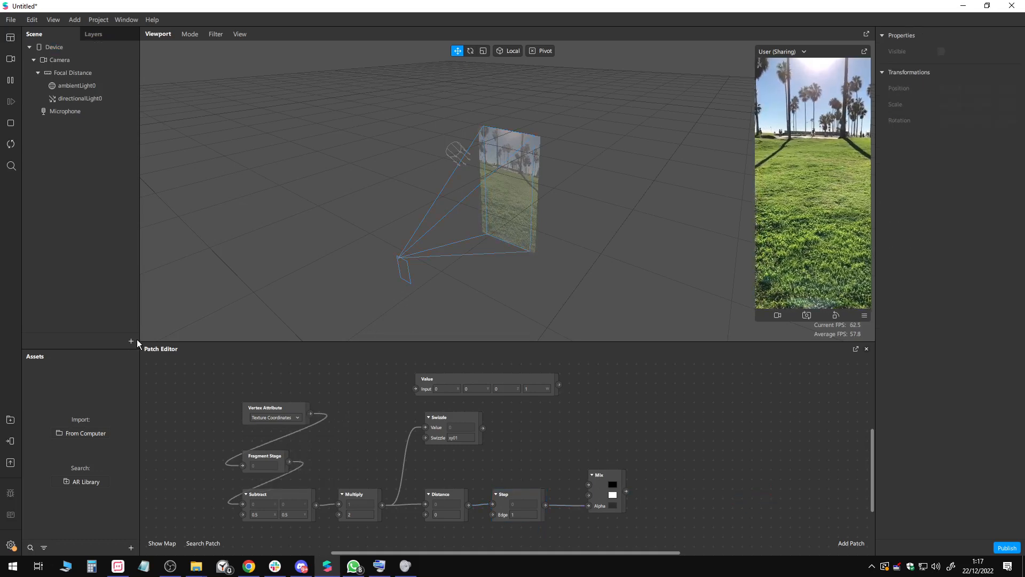
left_click(131, 341)
left_click(113, 246)
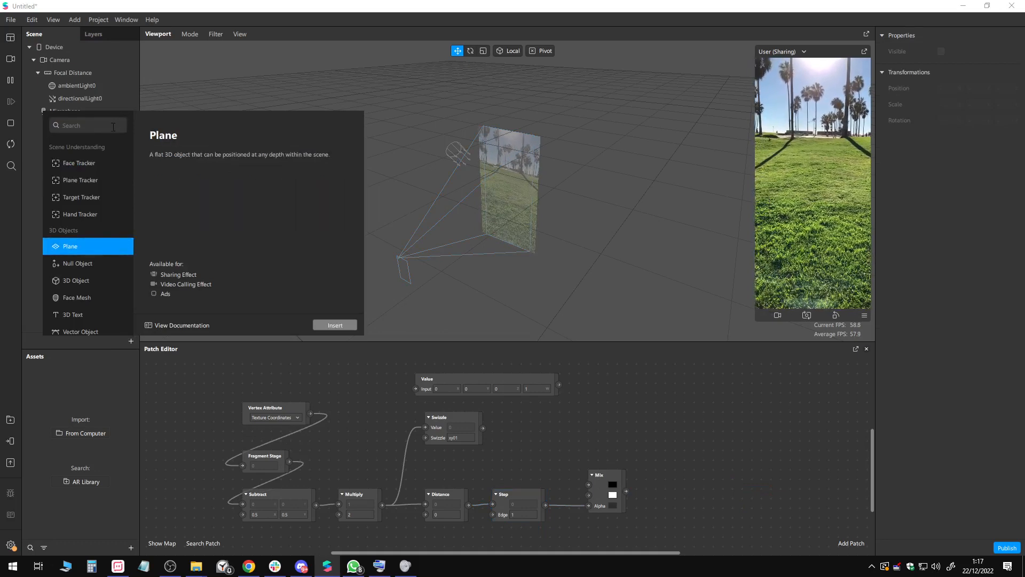
double_click(89, 249)
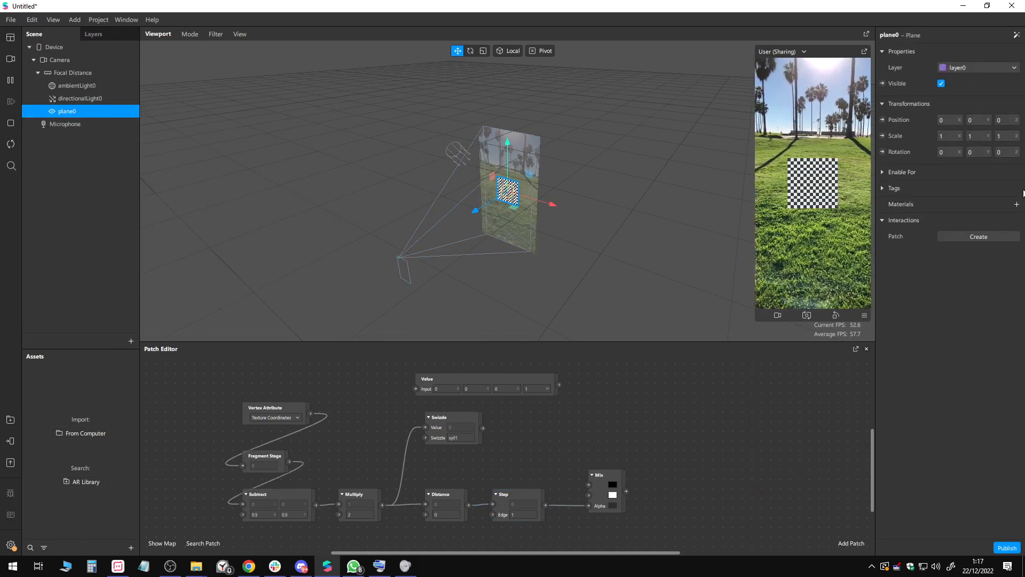
Step: Set the plane's X and Y scale to 2
left_click(949, 135)
type("2")
key("Tab")
type("2")
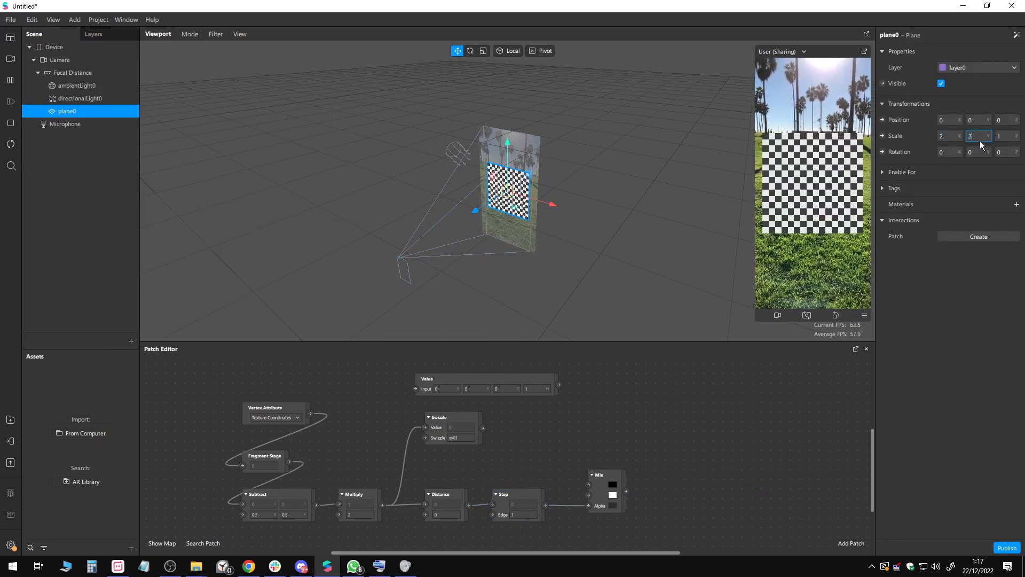
Step: Create a new material on the plane and set its shader type to Flat
left_click(1017, 205)
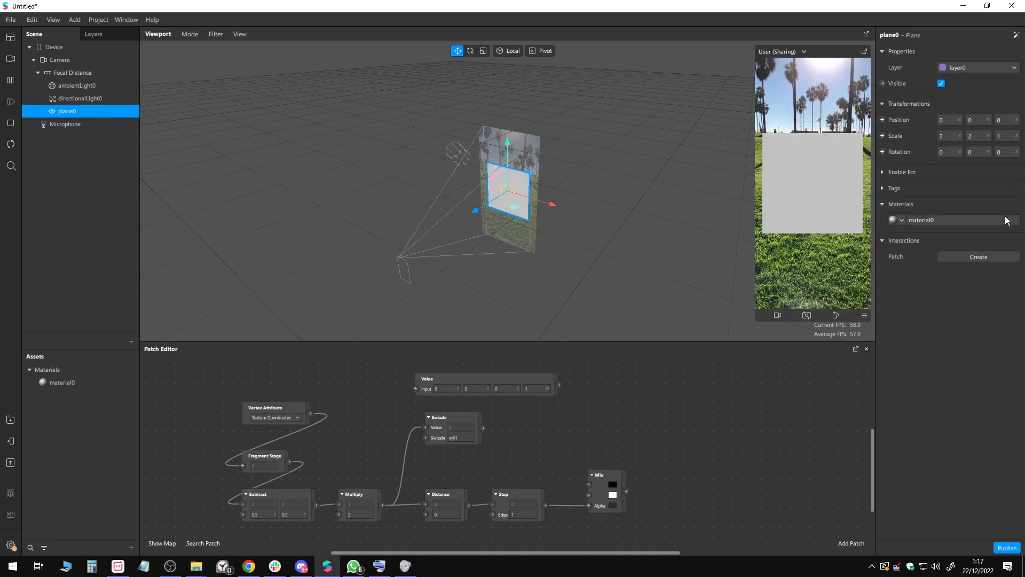
left_click(971, 224)
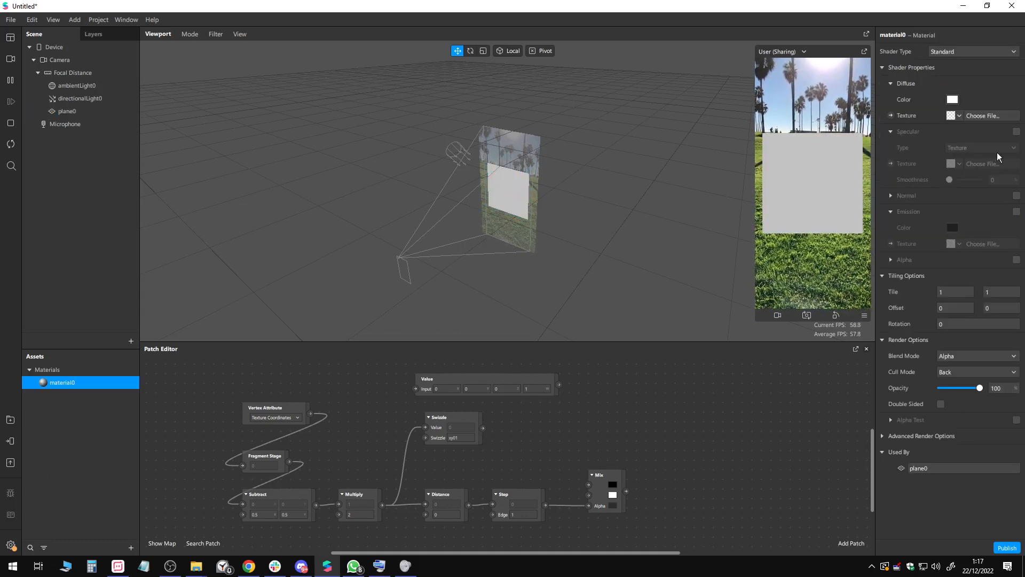
left_click(952, 51)
left_click(949, 54)
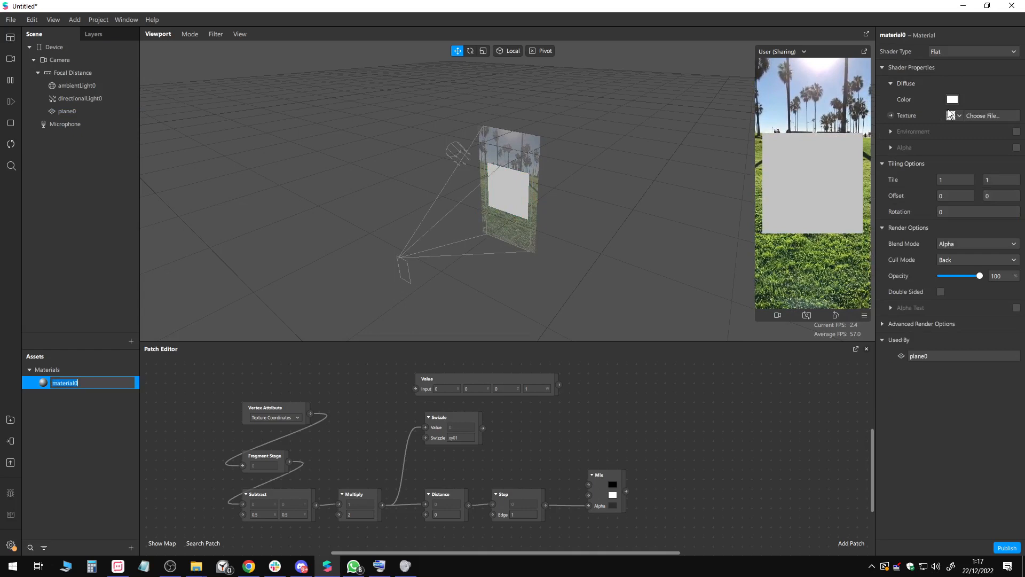
Step: Create a Diffuse Texture patch for the plane's material and connect Mix's output to it
left_click(891, 116)
left_click_drag(528, 474, 721, 467)
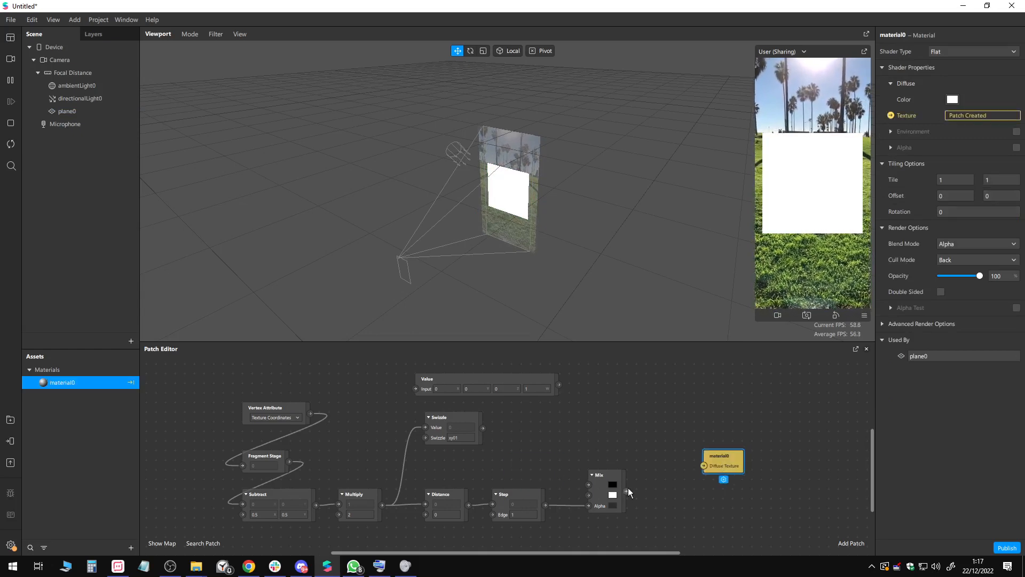
left_click_drag(626, 490, 717, 477)
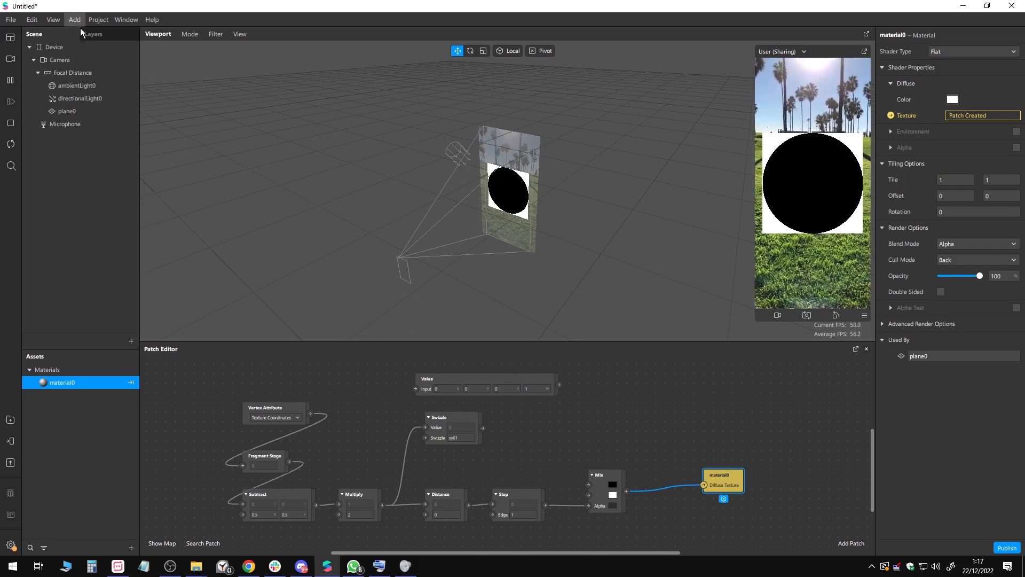
Step: Create the Device's Screen Output patch above the material patch and connect Mix's output to it as well
left_click(60, 49)
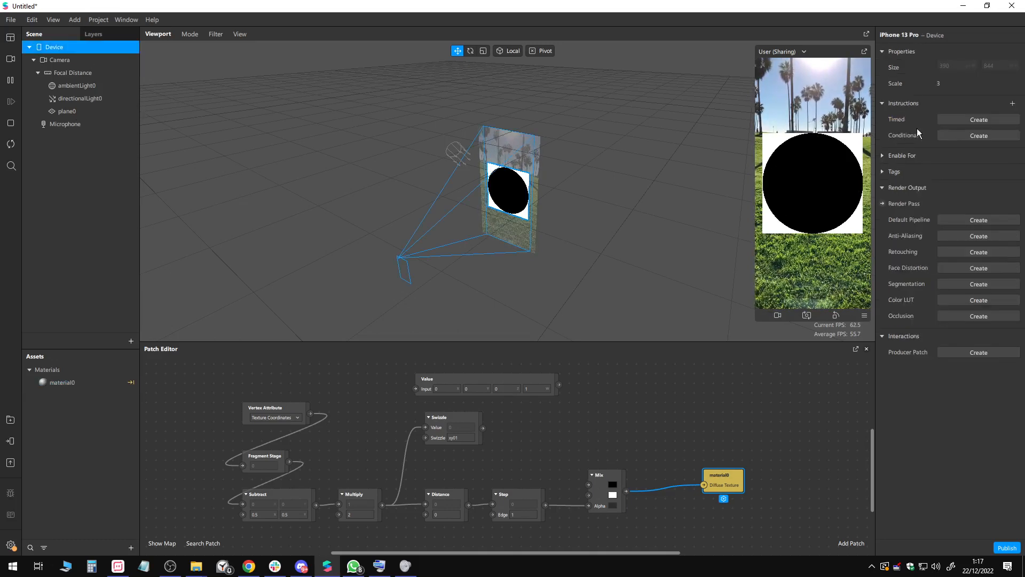
left_click(883, 203)
left_click_drag(626, 491, 704, 435)
left_click(681, 463)
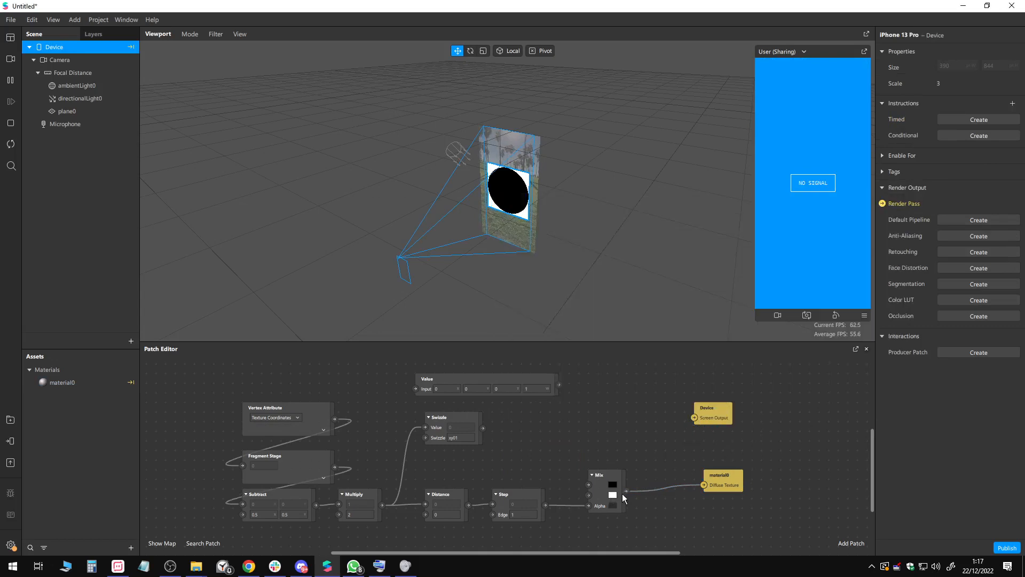
left_click(627, 491)
left_click(628, 492)
left_click_drag(628, 491, 700, 415)
left_click_drag(718, 477, 728, 495)
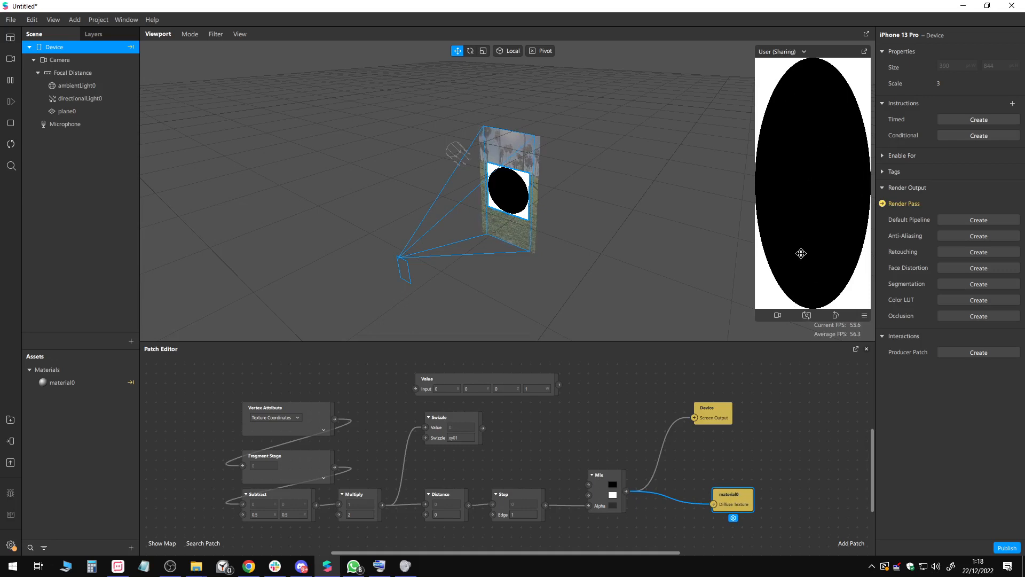
Step: Add the Device object's patch to the graph and feed its Screen Size into an Unpack patch set to Vector 2
mouse_move(543, 446)
middle_mouse_down()
mouse_move(537, 467)
mouse_move(549, 456)
middle_mouse_up()
scroll(537, 466, "down", 1)
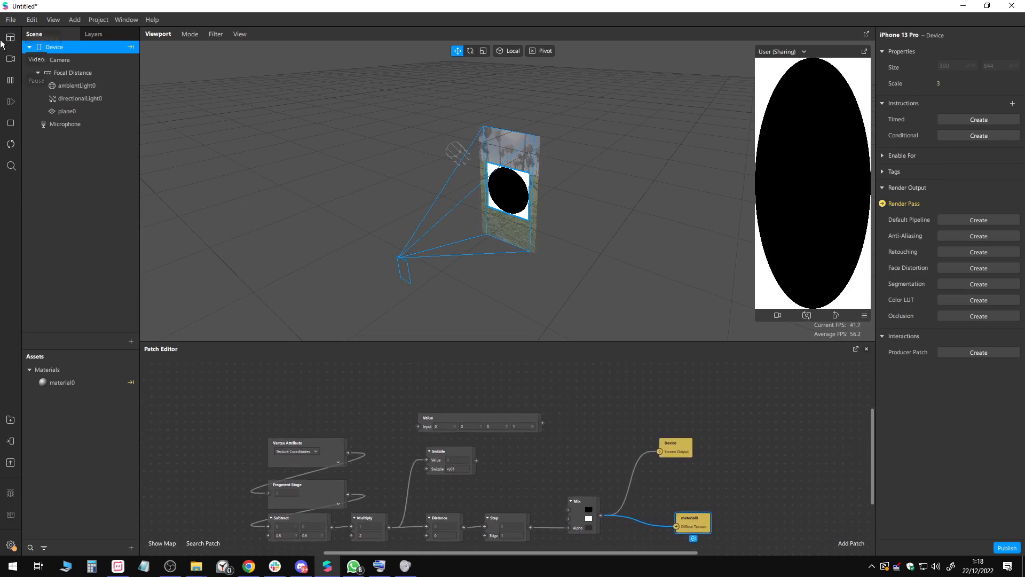
left_click_drag(197, 346, 245, 394)
type("unc")
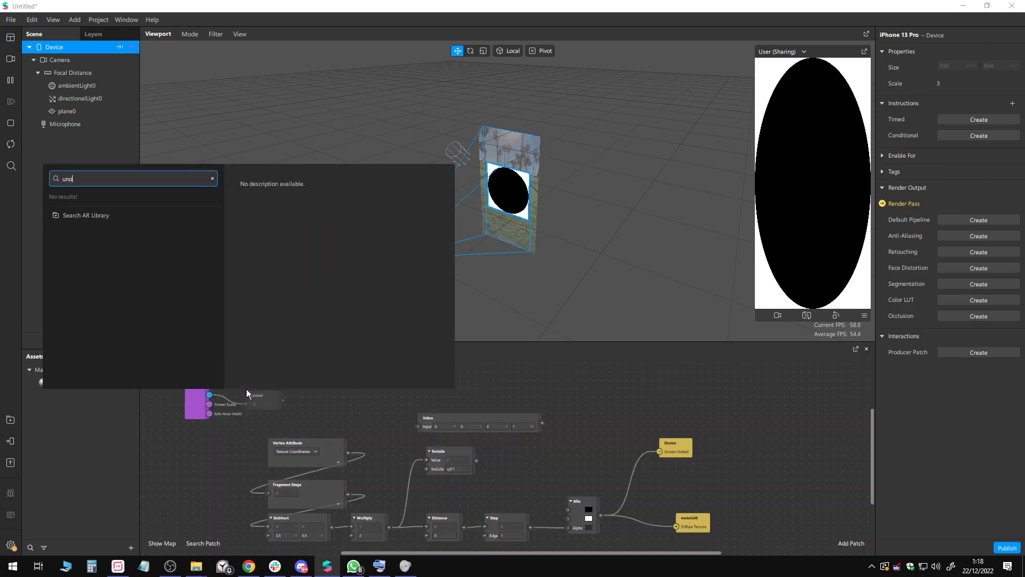
key("BackSpace")
type("p")
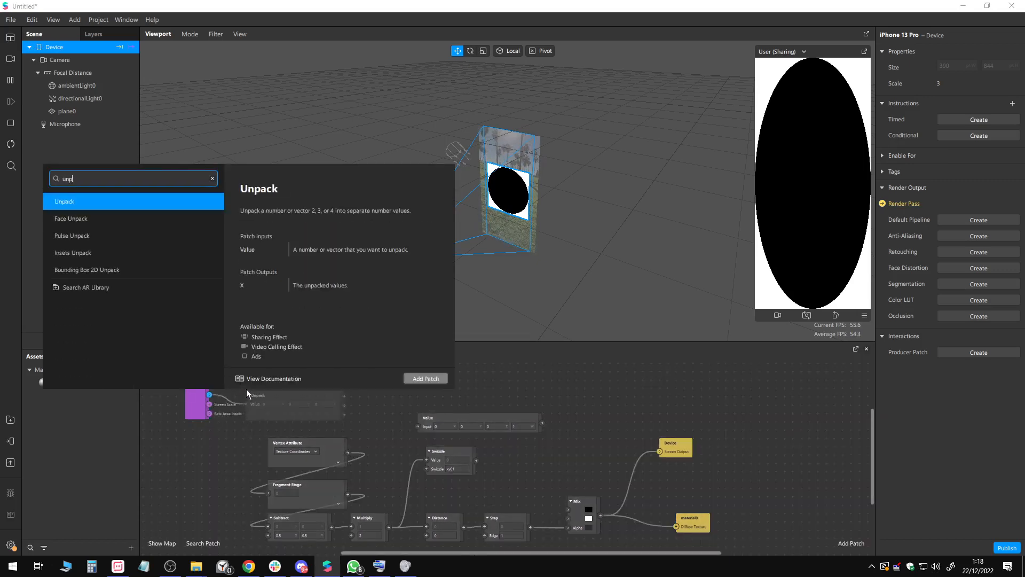
left_click(66, 199)
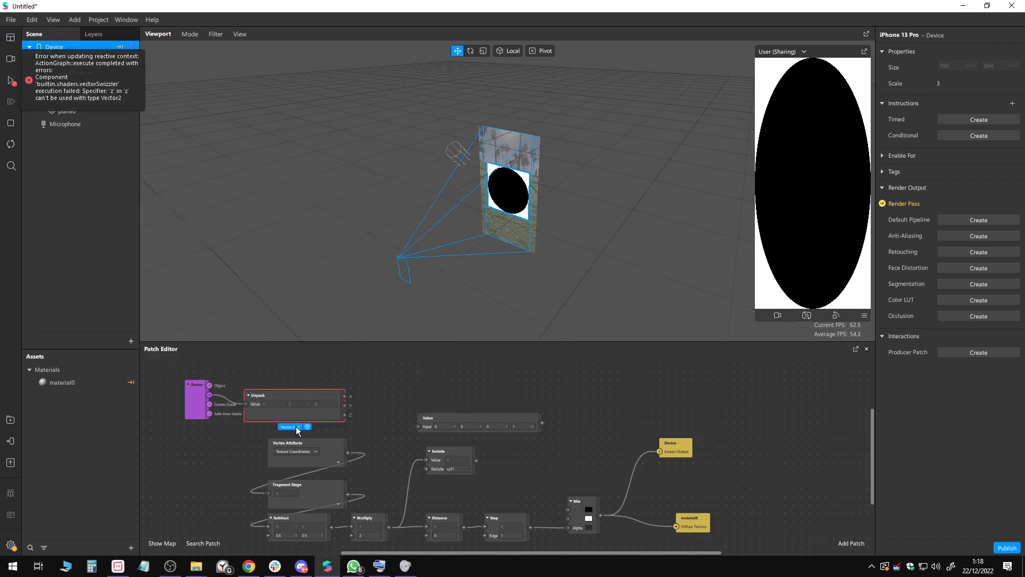
left_click(288, 426)
left_click(292, 441)
left_click_drag(274, 397, 273, 388)
mouse_move(210, 396)
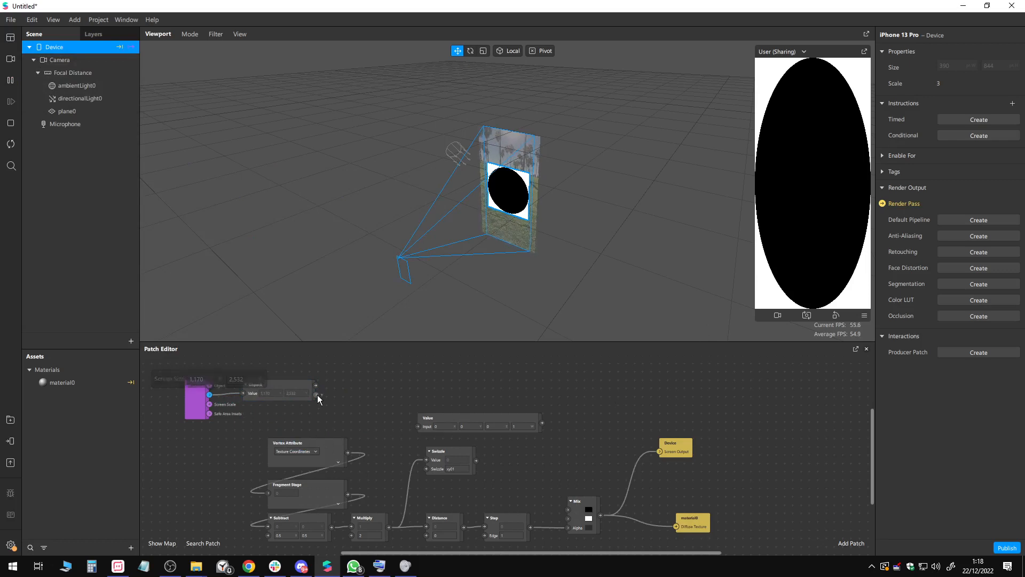
Step: Add a Divide patch dividing the unpacked Y by X, and arrange the Device and Divide patches closer to Unpack
left_click_drag(316, 395, 341, 379)
type("di")
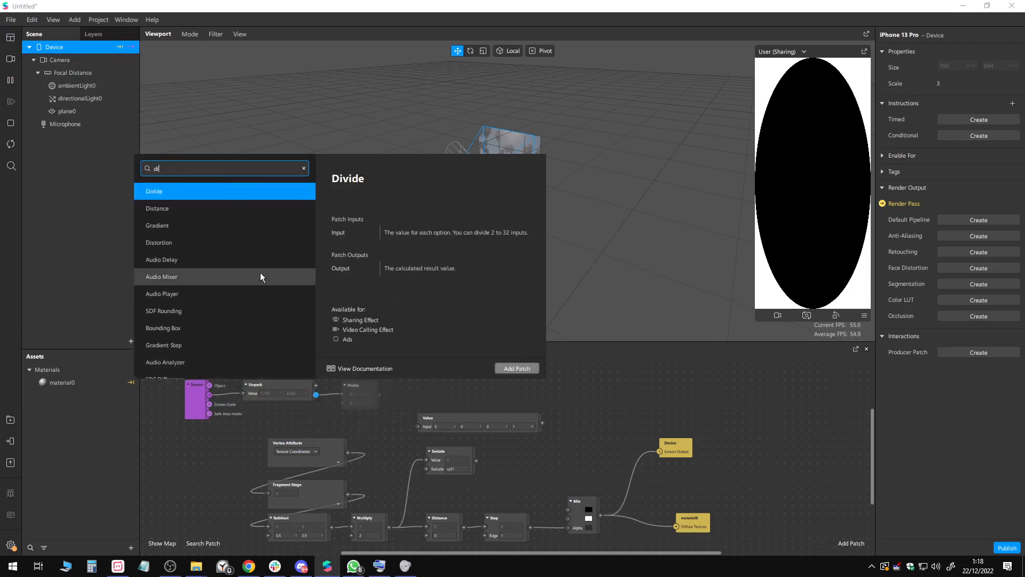
double_click(206, 193)
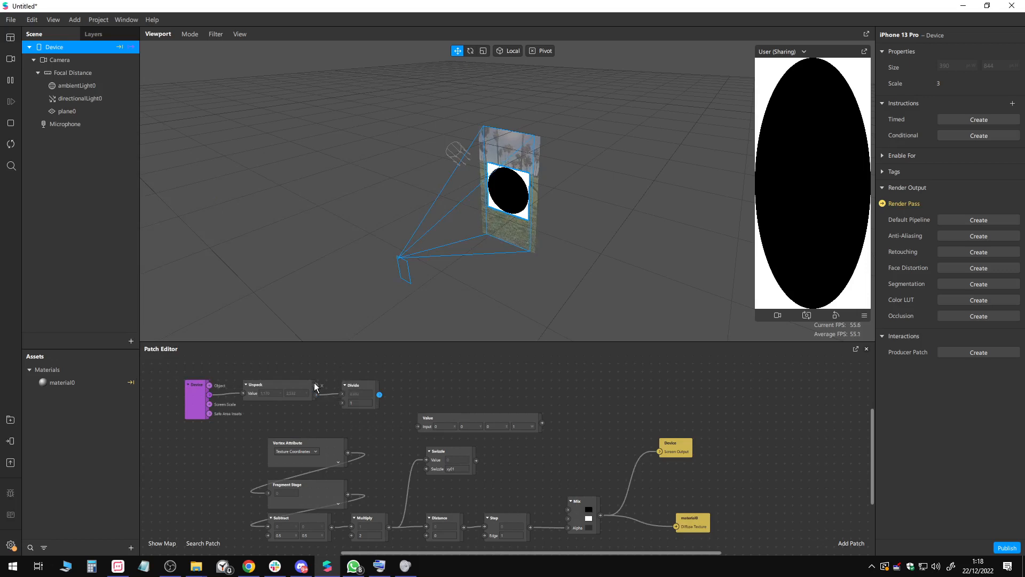
left_click_drag(315, 384, 337, 396)
left_click(355, 380)
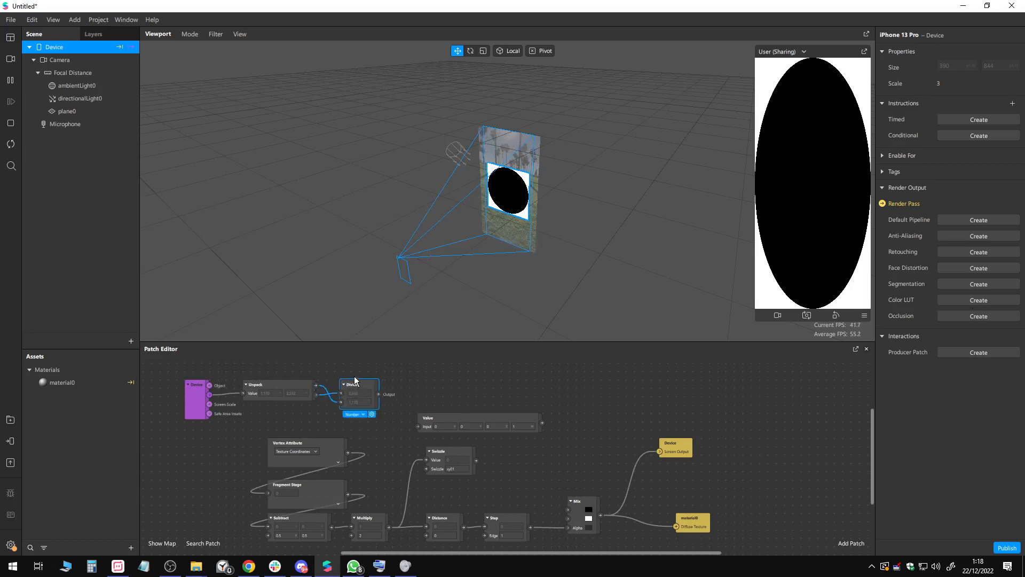
left_click_drag(355, 380, 349, 372)
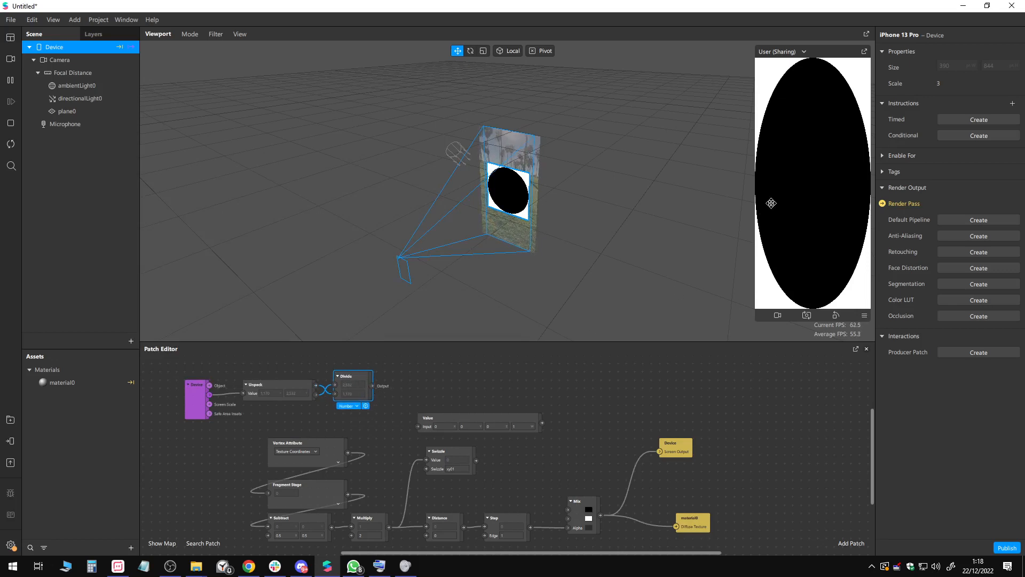
left_click(503, 373)
left_click_drag(198, 400, 214, 400)
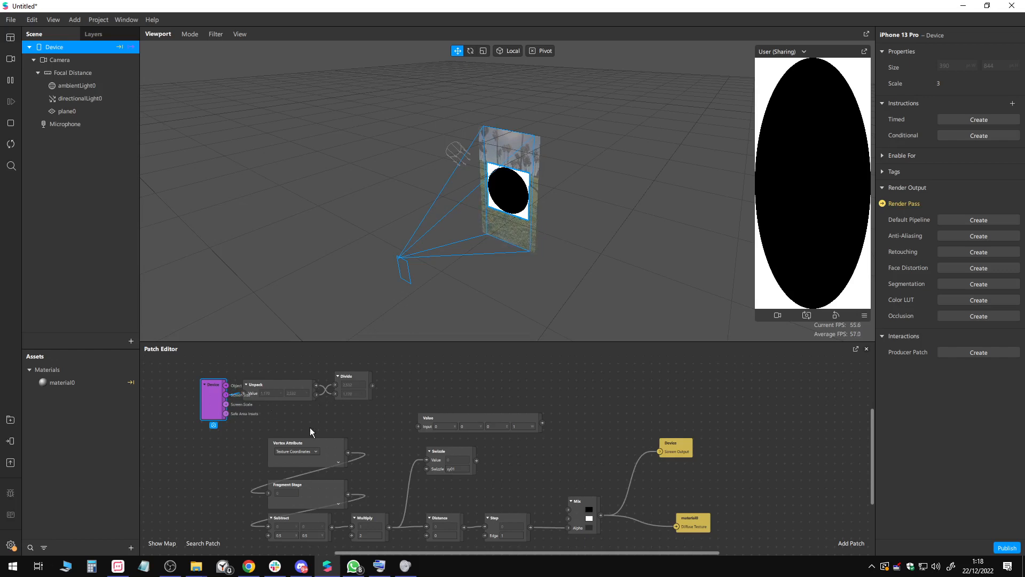
Step: Add a Swizzle patch fed by the Divide patch's output and place it beside Divide
left_click(278, 406)
left_click_drag(377, 389, 394, 378)
left_click(337, 423)
left_click_drag(288, 412, 399, 384)
type("swi")
double_click(226, 215)
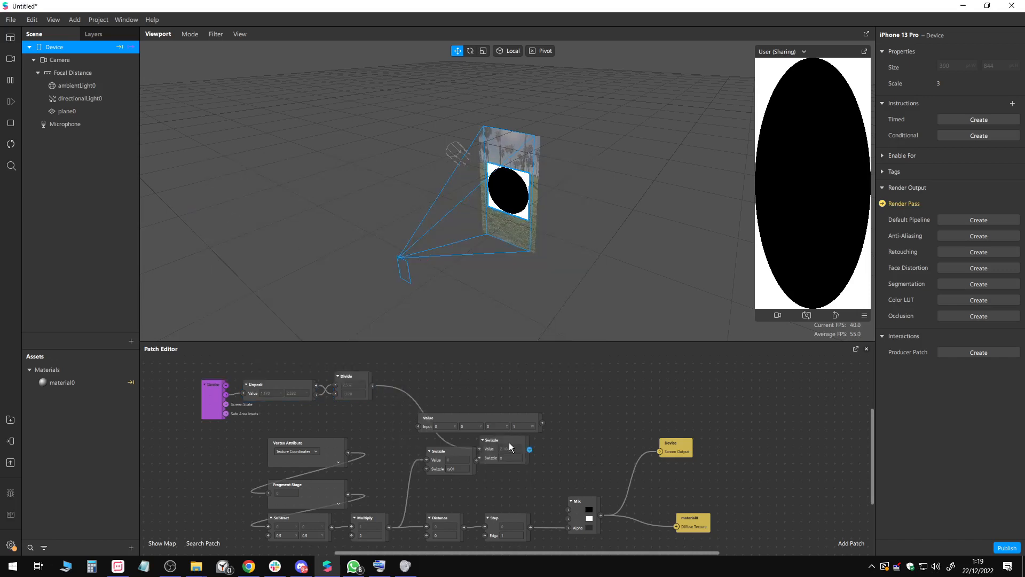
left_click_drag(510, 446, 423, 380)
Step: Set the Swizzle value of the patch after Divide to 1x
left_click(422, 394)
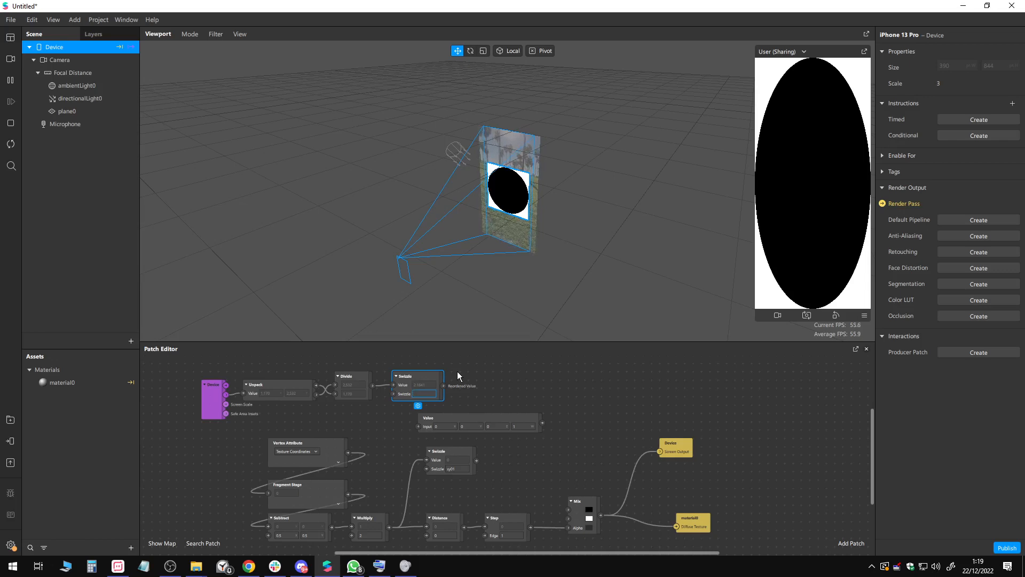
key("Return")
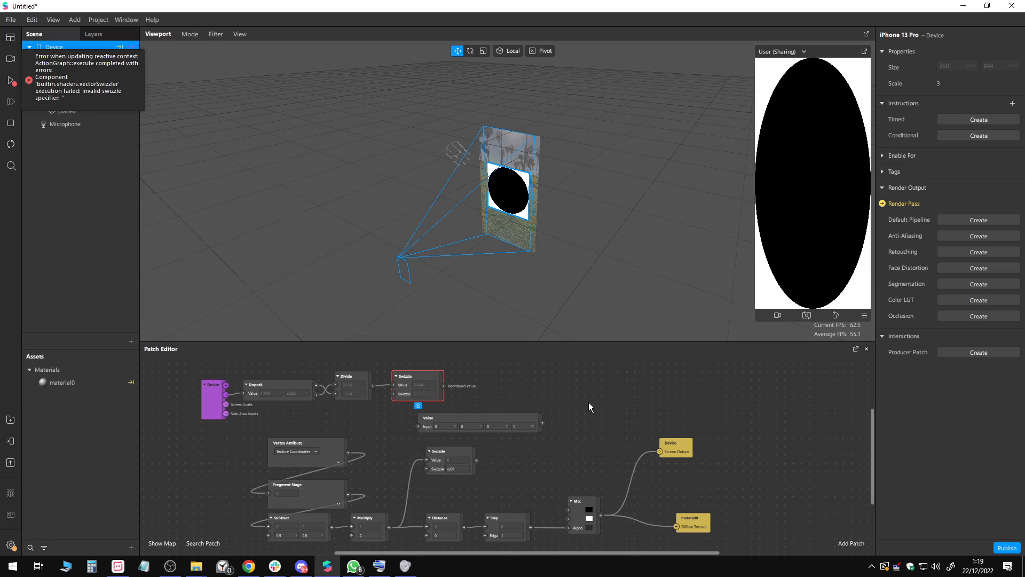
left_click(422, 394)
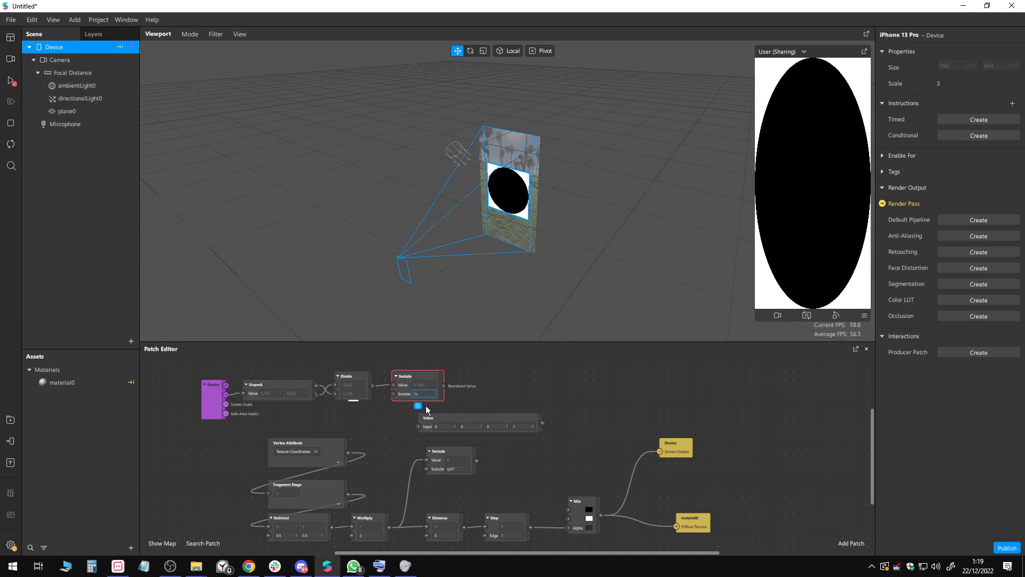
Step: Add a Multiply patch combining the 1x Swizzle output with the existing Multiply's output, and feed its result into Distance
right_click(469, 389)
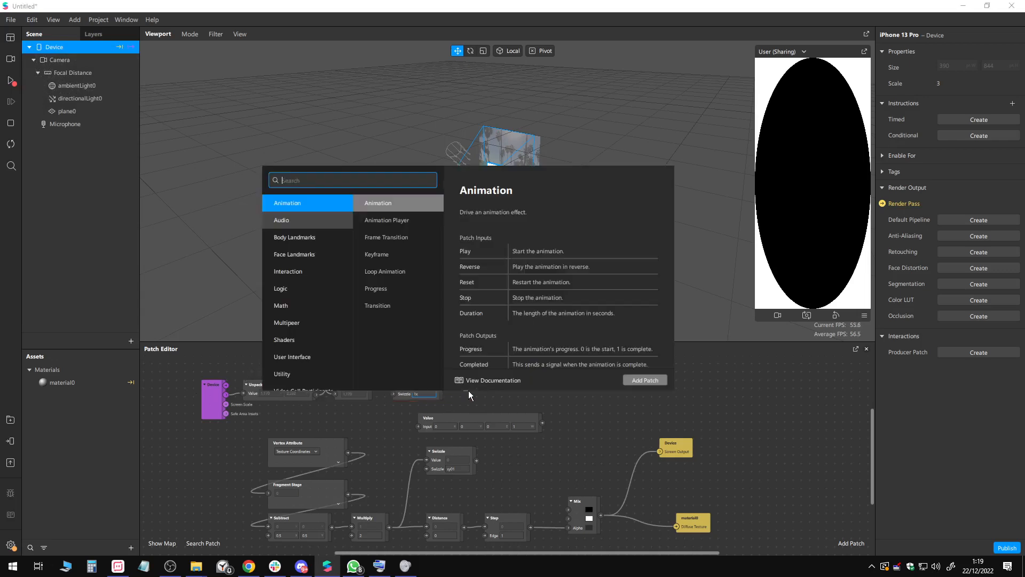
type("mul")
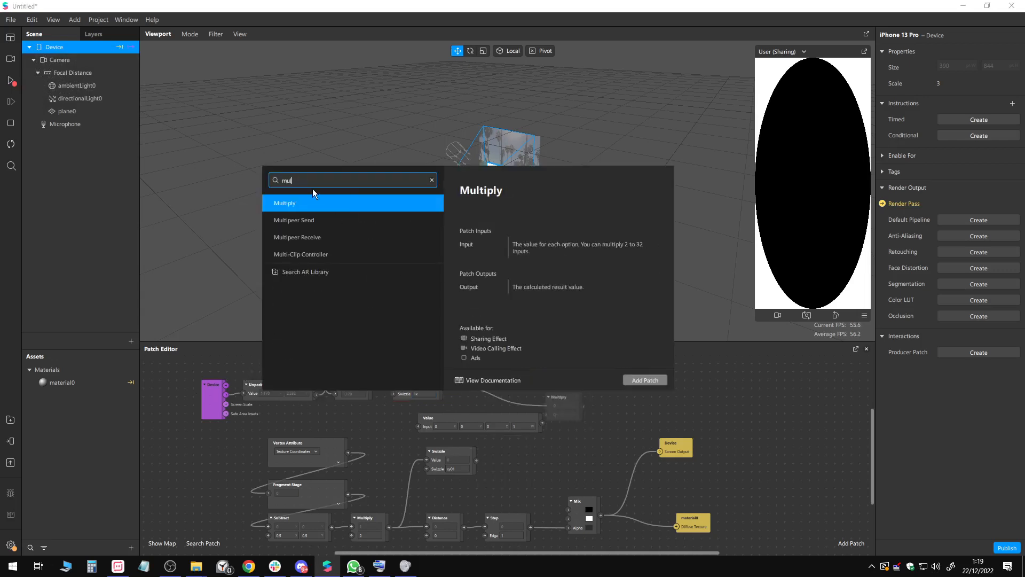
left_click(303, 212)
scroll(531, 441, "down", 2)
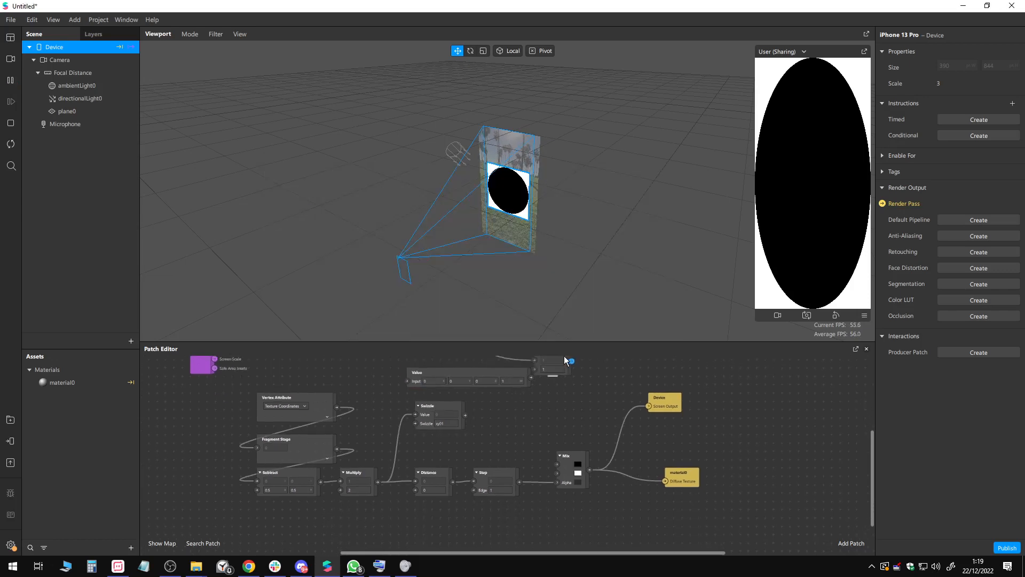
scroll(558, 403, "up", 2)
left_click_drag(564, 389, 437, 497)
scroll(487, 508, "down", 1)
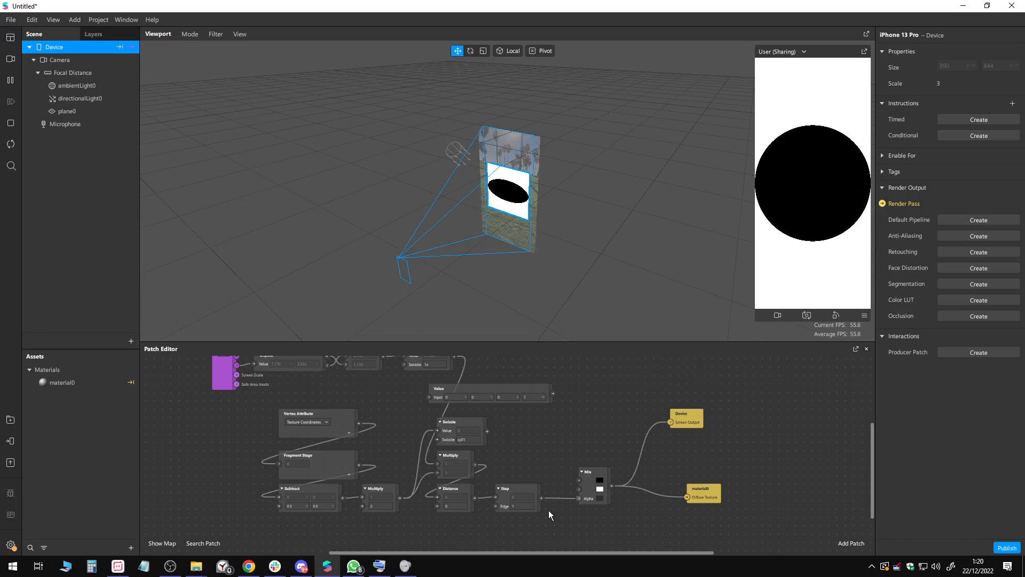
Step: Raise the Step patch's Edge gradually to 2.2 to enlarge the circle
key("Up")
key("Up")
key("Up")
key("Up")
key("Up")
key("Up")
key("Up")
key("Up")
key("Up")
key("Up")
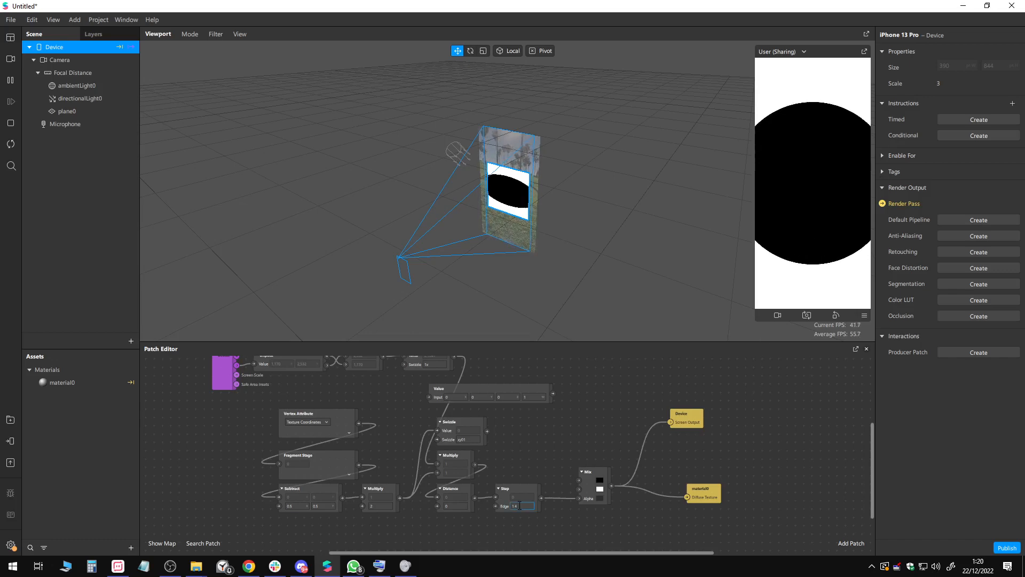
key("Up")
key("Up")
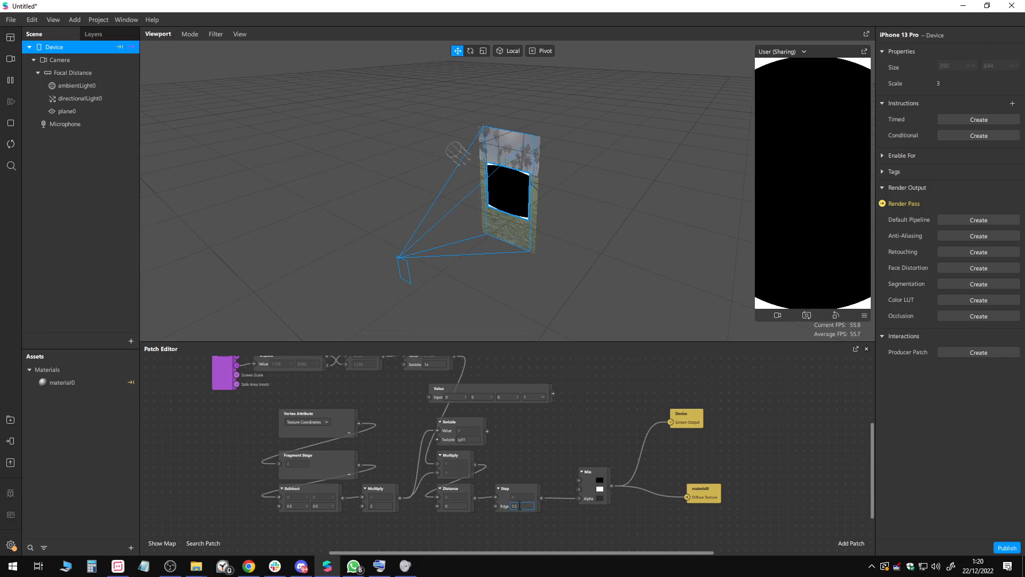
key("Down")
key("Up")
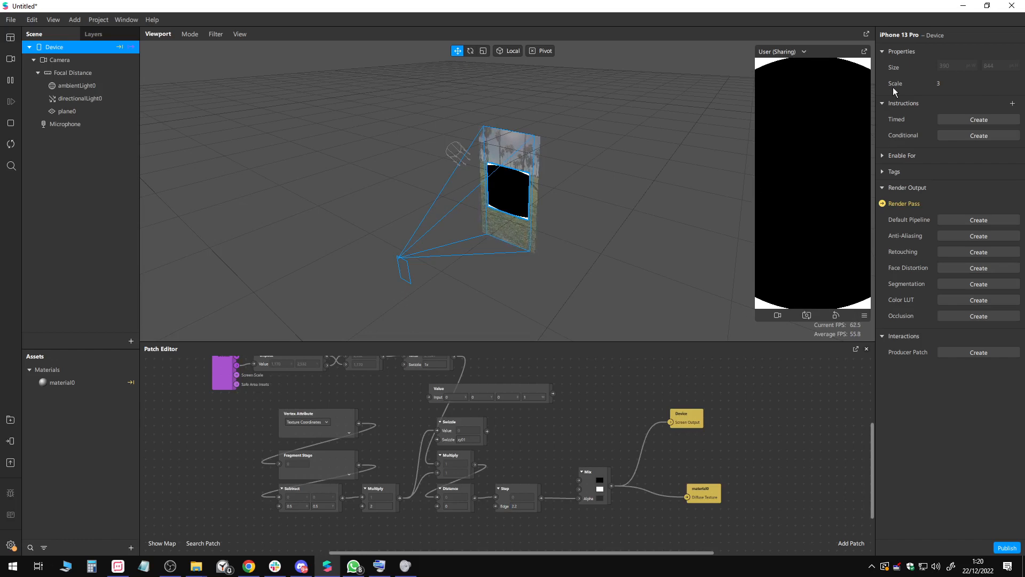
Step: Lower the Step patch's Edge gradually back to 1
left_click(526, 505)
key("Down")
key("Down")
key("Down")
key("Down")
key("Down")
key("Down")
key("Down")
key("Down")
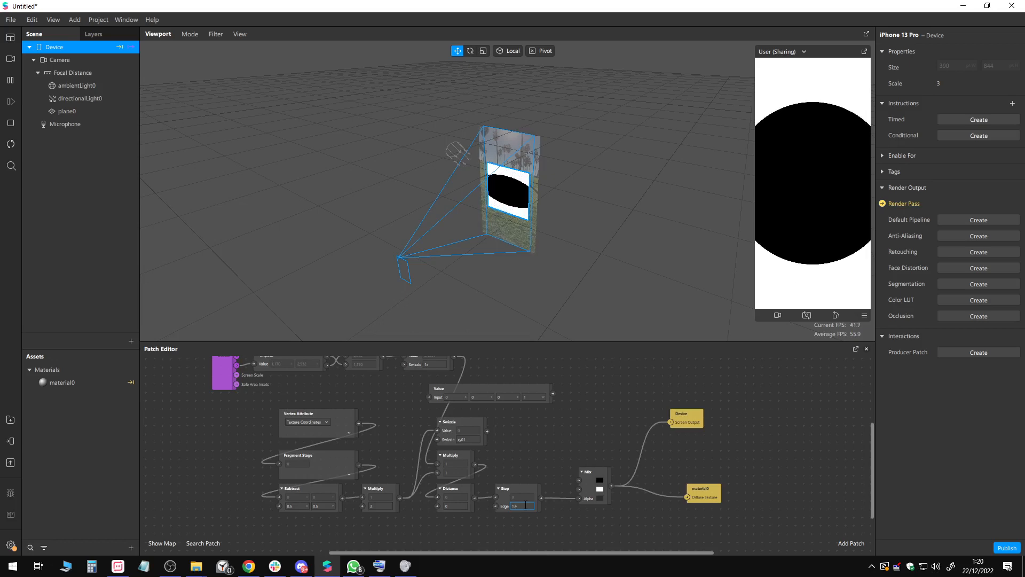
key("Down")
key("Down")
key("Down")
key("Down")
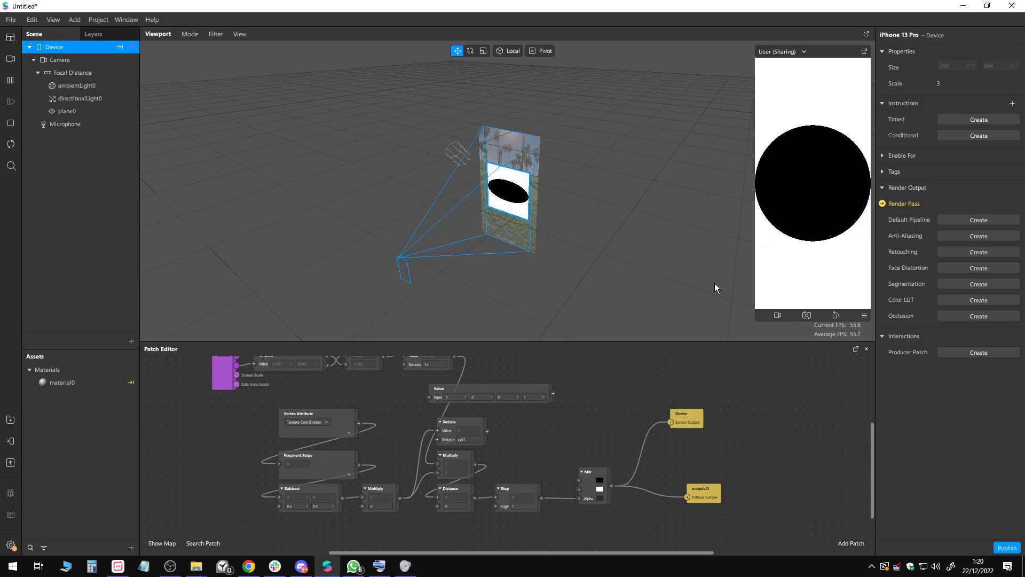
scroll(549, 456, "up", 1)
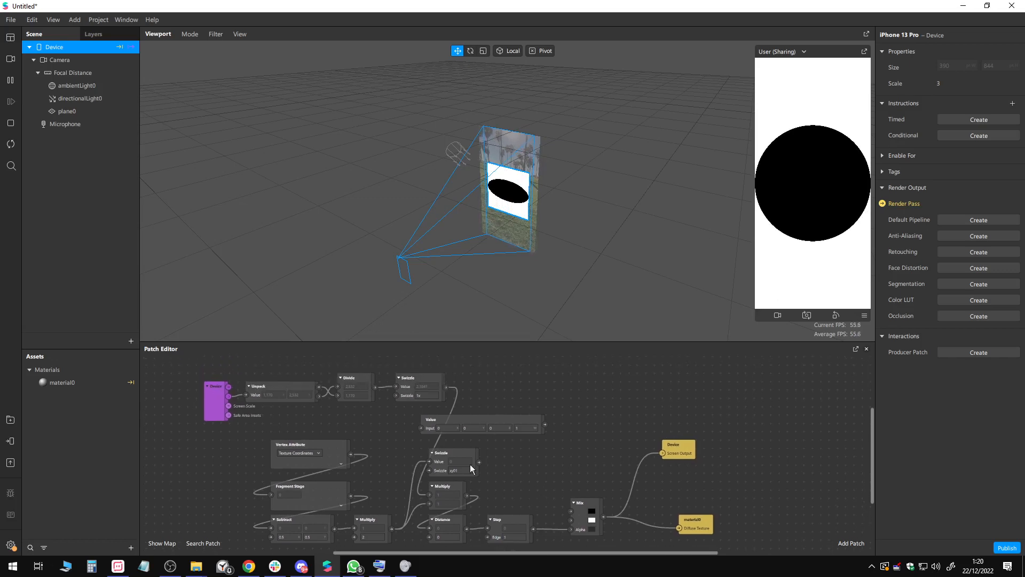
scroll(556, 445, "down", 1)
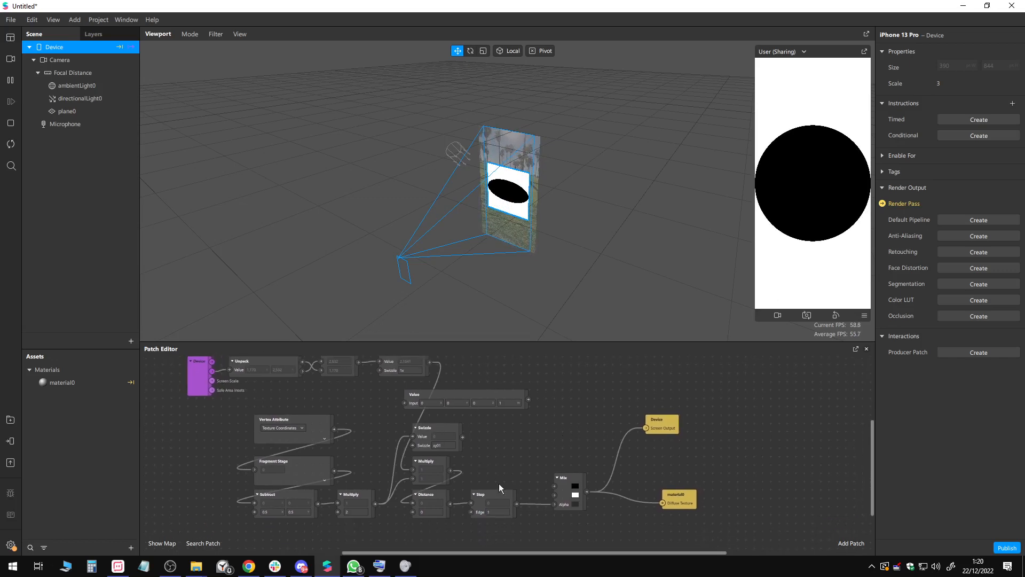
Step: Move the Subtract patch and the Multiply patch it feeds down together, freeing space below Fragment Stage
left_click(277, 498)
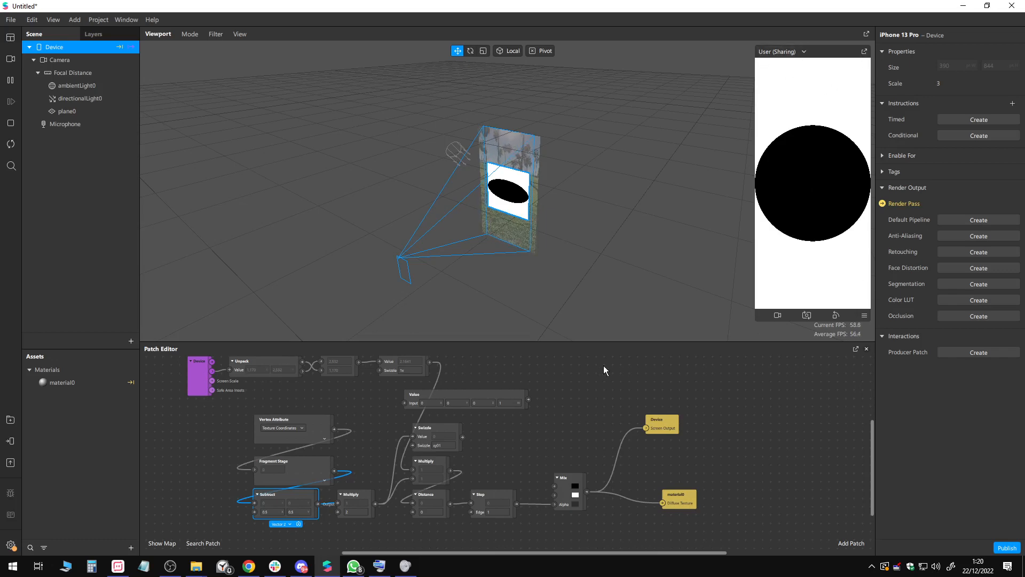
left_click(272, 513)
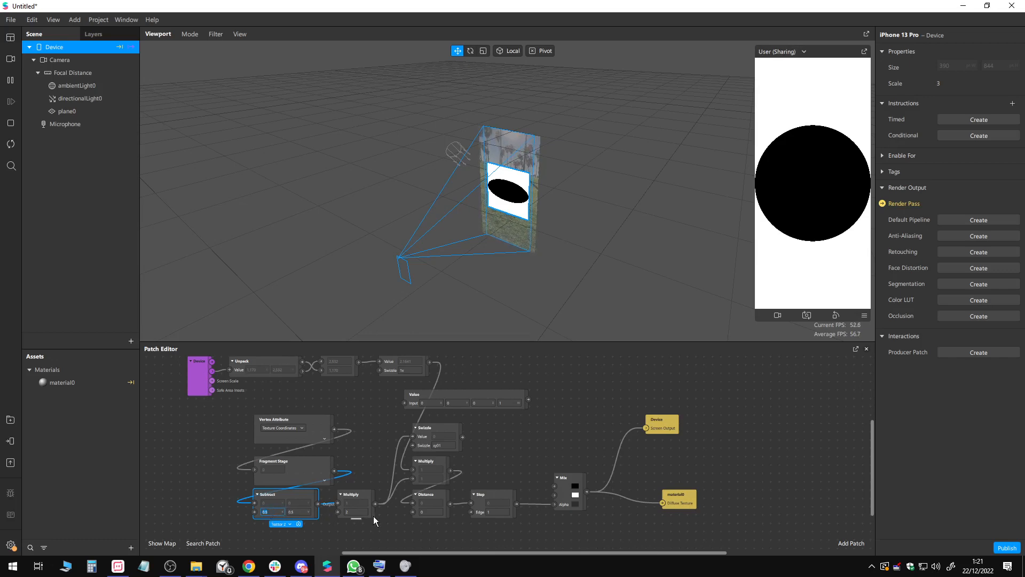
left_click_drag(358, 518, 364, 472)
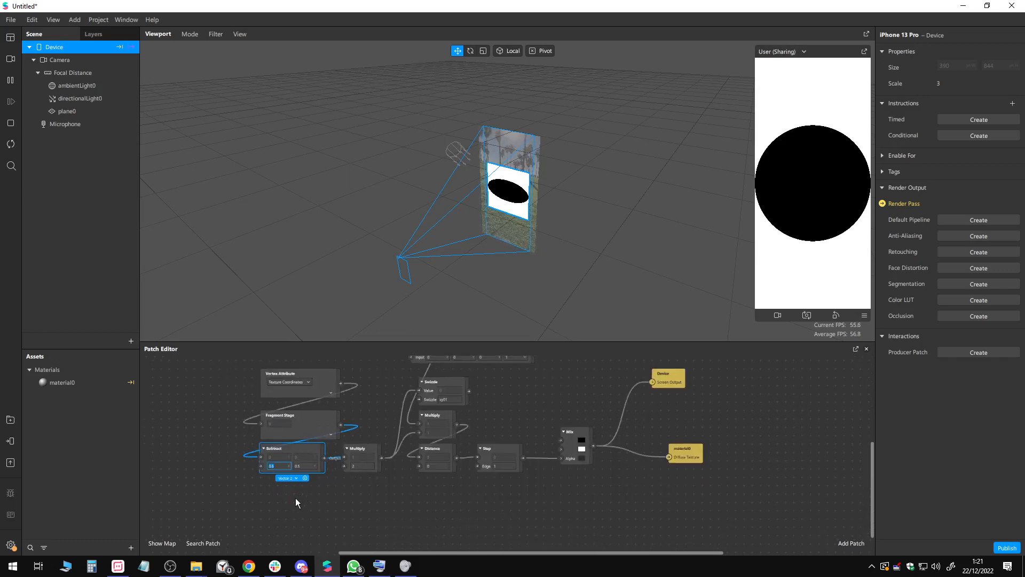
left_click_drag(296, 498, 367, 442)
left_click(364, 447)
left_click_drag(273, 504, 362, 495)
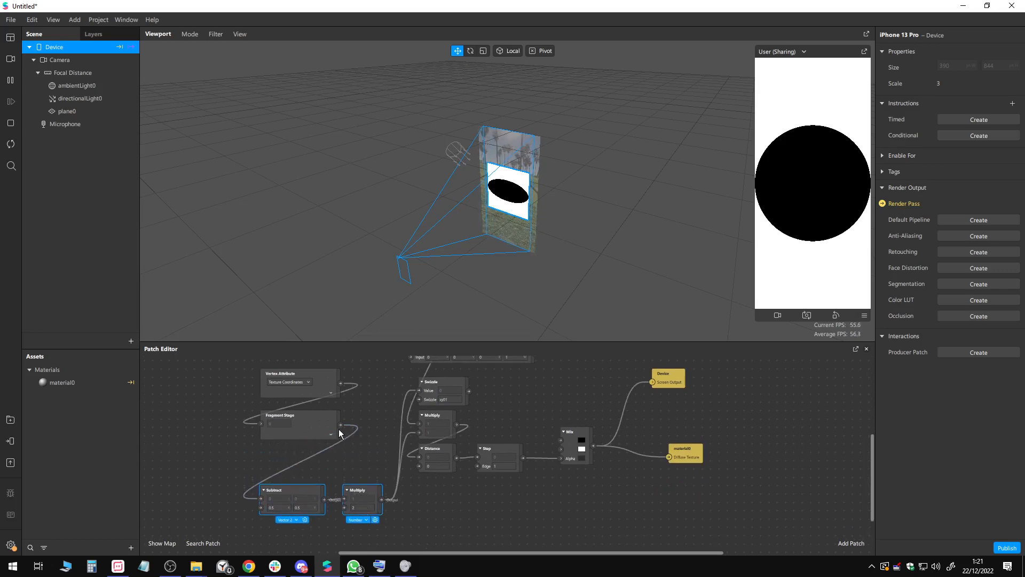
Step: Add a second Subtract patch fed by Fragment Stage and place it directly below Fragment Stage
left_click_drag(341, 425, 251, 459)
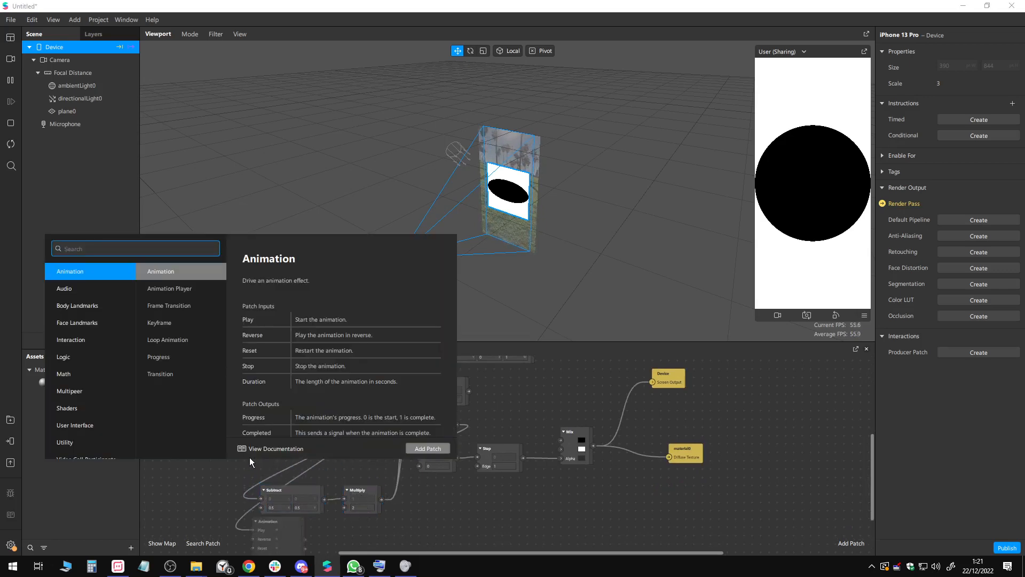
type("su")
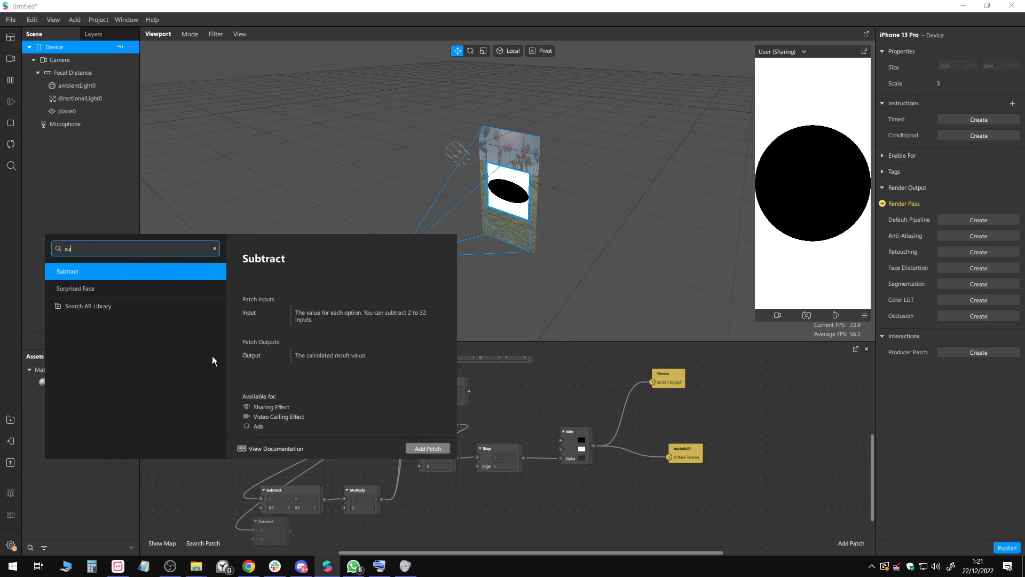
left_click(98, 271)
left_click_drag(279, 479, 269, 456)
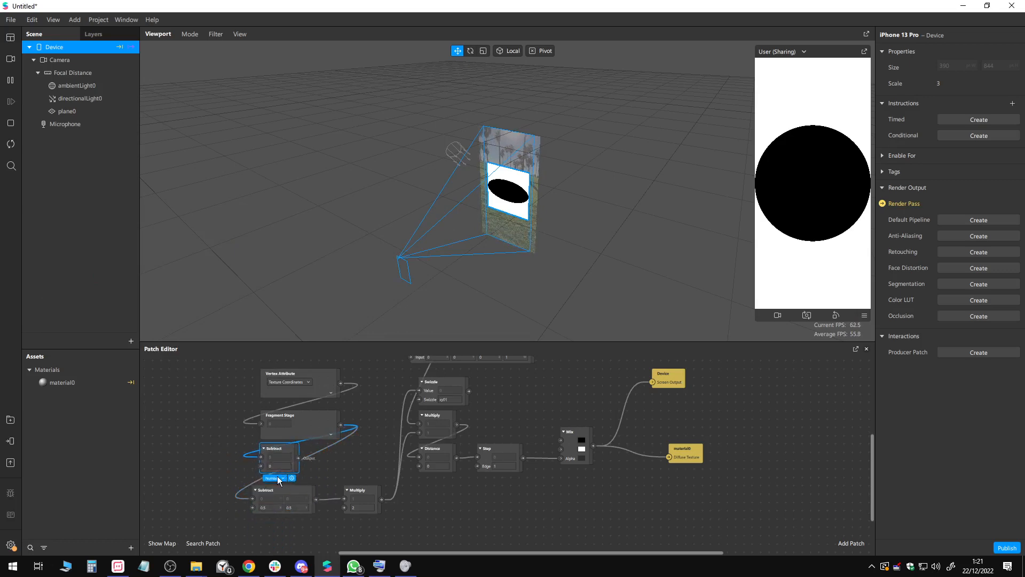
Step: Set the new Subtract patch to Vector 2 and connect its output to the lower Subtract patch
left_click(281, 478)
left_click(283, 516)
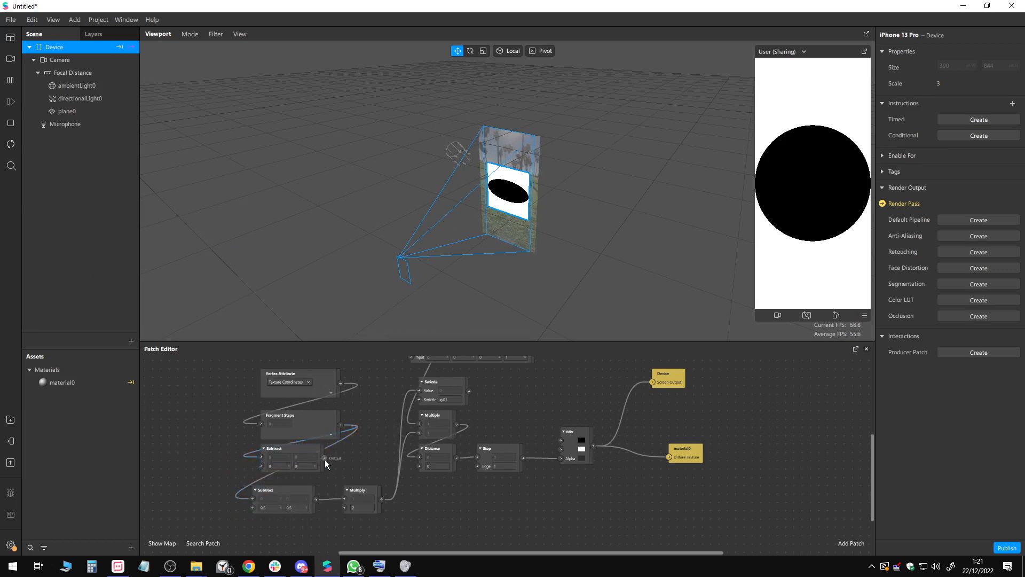
left_click(274, 466)
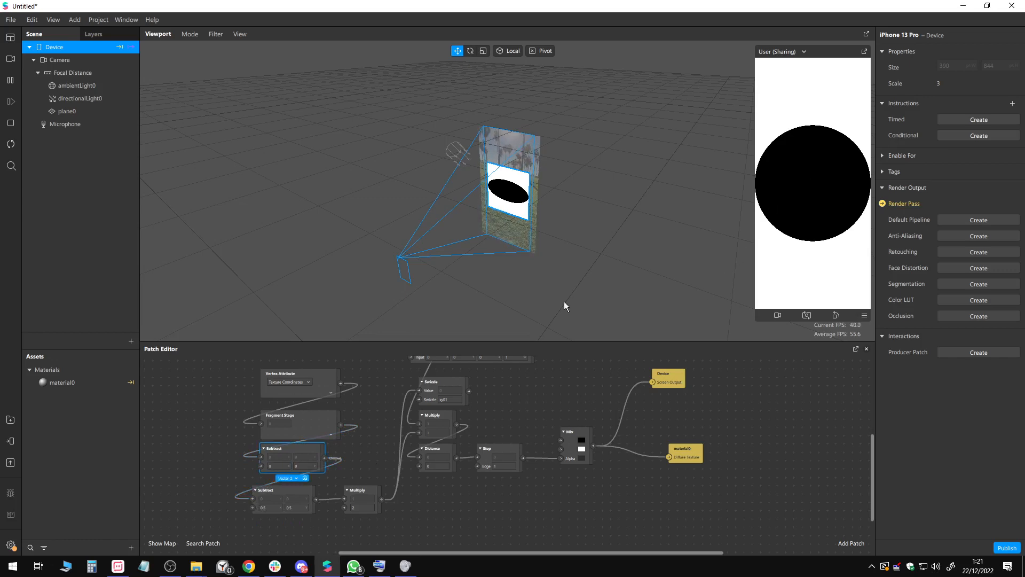
Step: Test horizontal offsets between about -0.5 and 0.5 in the new Subtract patch's X value, then return it to 0
left_click(281, 467)
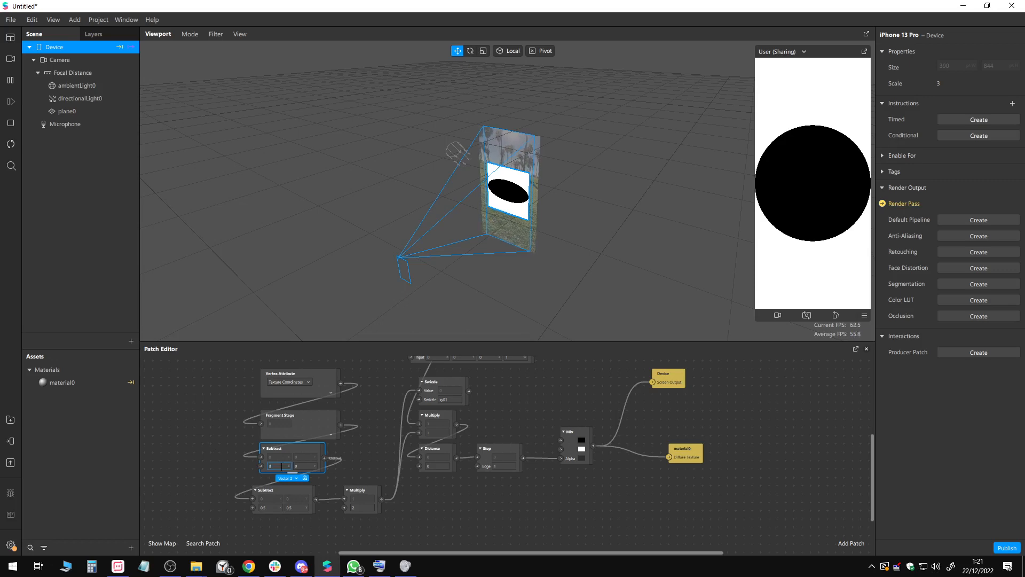
key("Down")
key("Down")
key("Down")
key("Down")
key("Up")
key("Up")
key("Up")
key("Up")
key("Up")
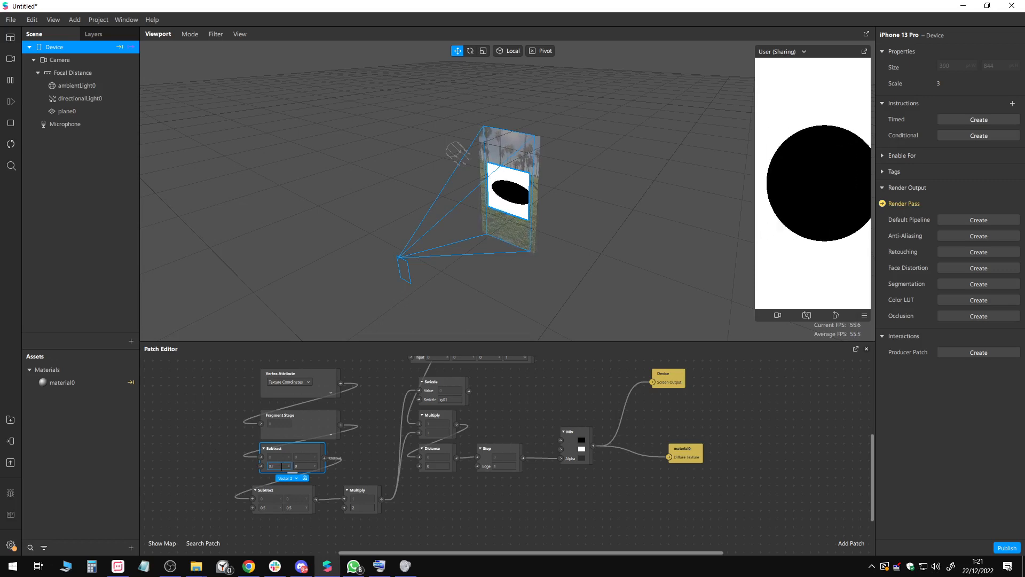
key("Up")
key("Up")
key("Up")
key("Down")
key("Down")
key("Down")
key("Down")
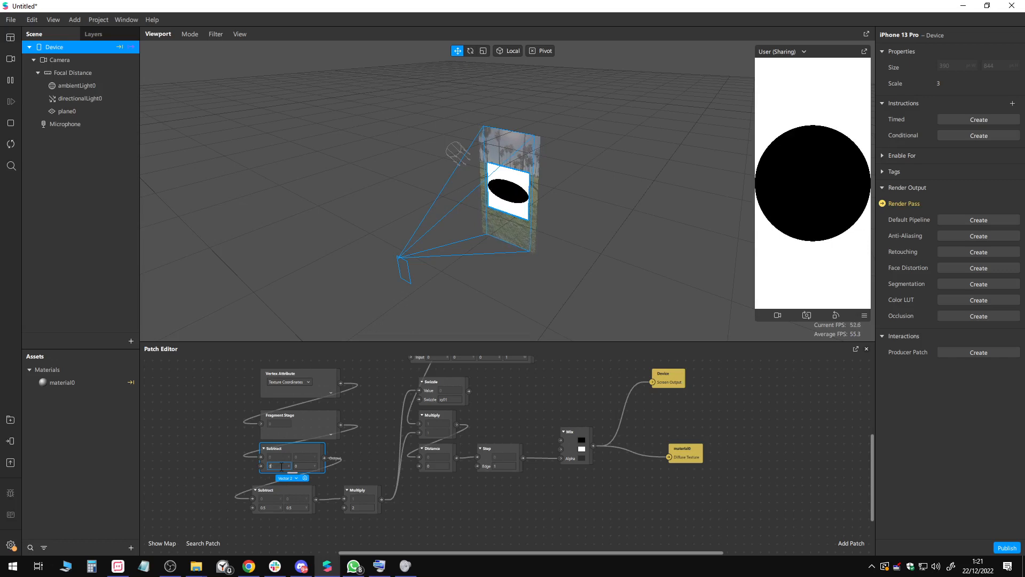
key("Up")
key("Up")
key("Up")
key("Up")
key("Up")
key("Up")
key("Down")
key("Down")
key("Down")
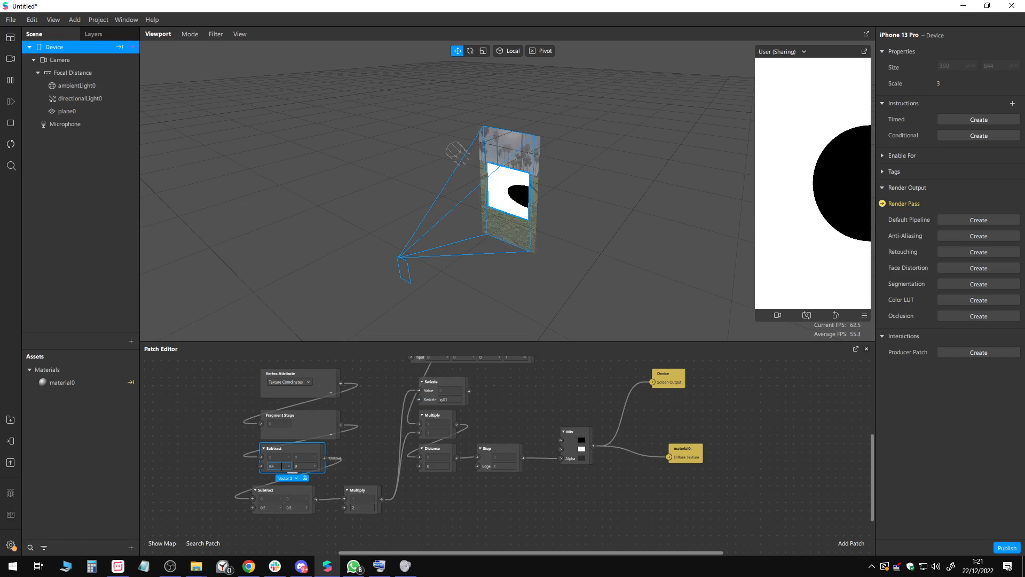
key("Down")
key("Down")
key("Down")
key("Down")
key("Down")
key("Down")
key("Down")
key("Down")
key("Down")
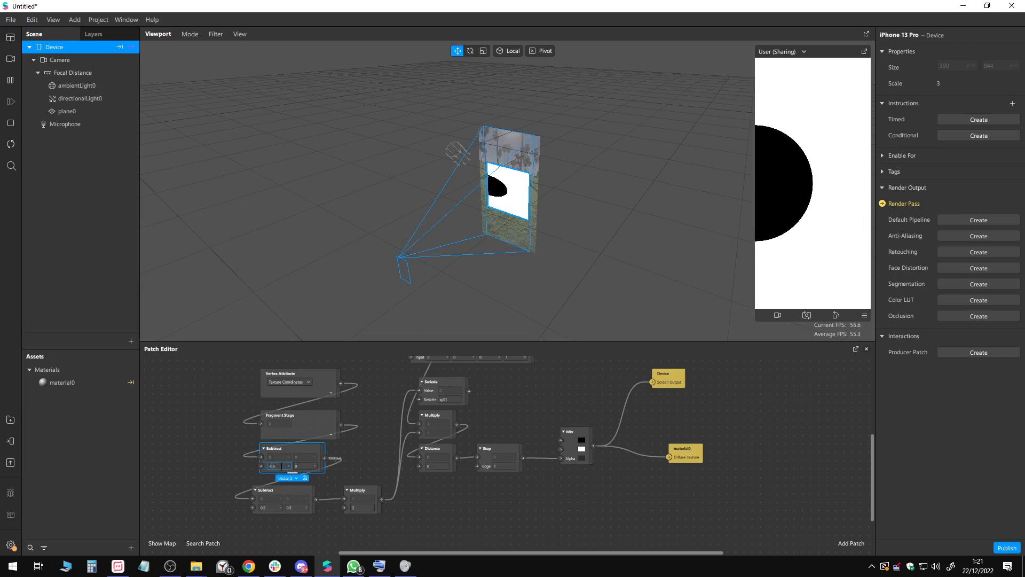
key("Up")
key("Up")
key("Up")
key("Up")
key("Up")
key("Up")
Step: Test positive and negative vertical offsets in the new Subtract patch's Y value, including 0.4 and -0.2, then return it to 0
left_click(305, 467)
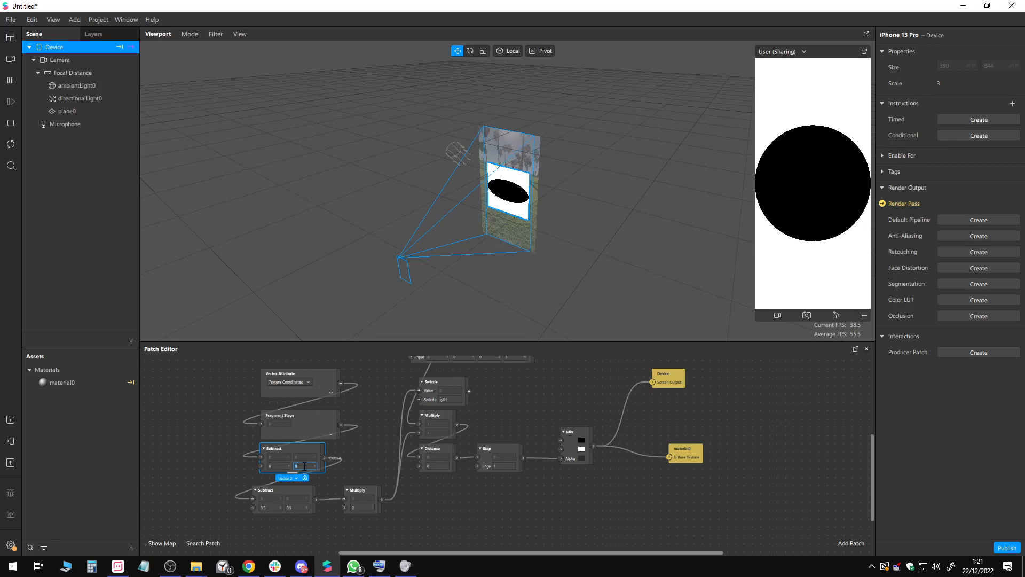
key("Up")
key("Up")
key("Up")
key("Up")
key("Up")
key("Up")
key("Down")
key("Down")
key("Down")
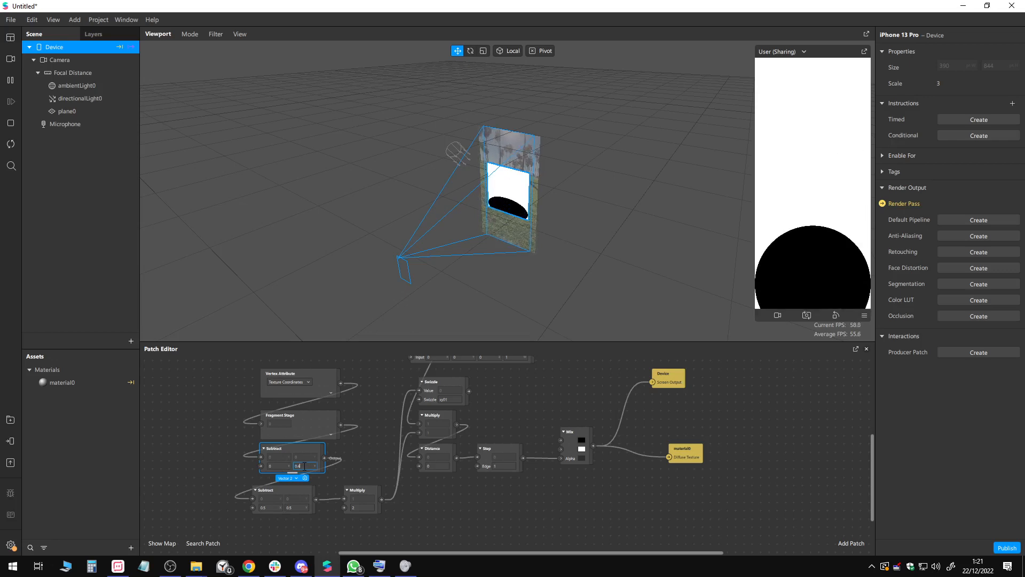
key("Up")
key("Up")
key("Up")
key("Up")
key("Up")
key("Up")
key("Up")
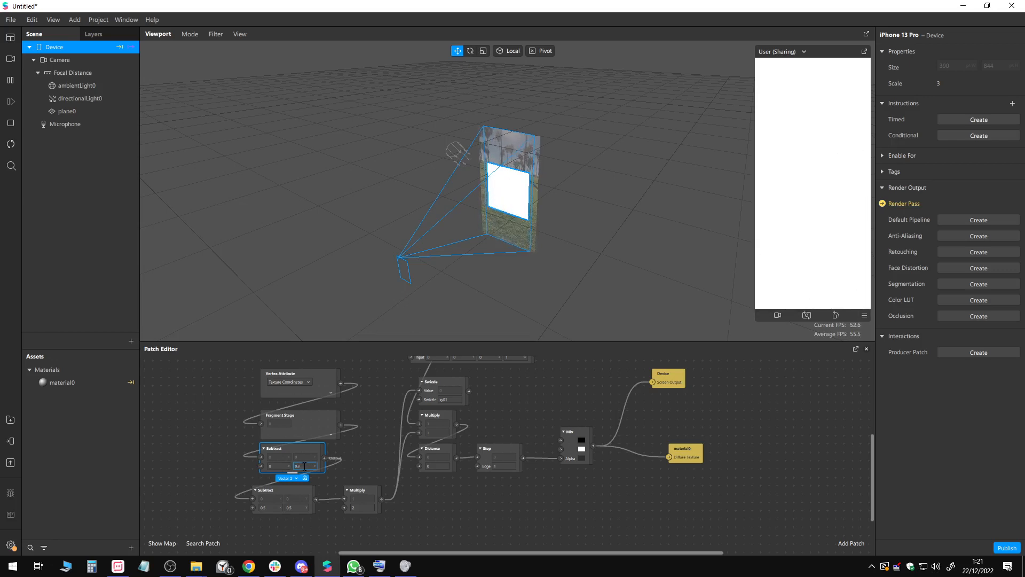
key("Down")
key("Down")
key("Down")
key("Down")
key("Down")
key("Down")
key("Down")
key("Down")
key("Down")
key("Down")
key("Down")
key("Down")
key("Down")
key("Down")
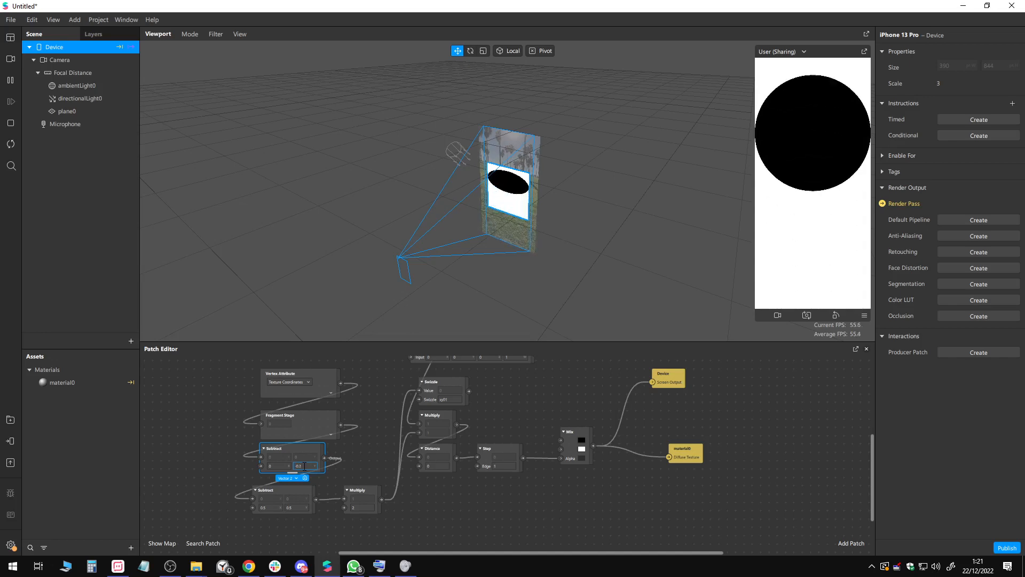
key("Up")
key("Up")
key("Up")
key("Up")
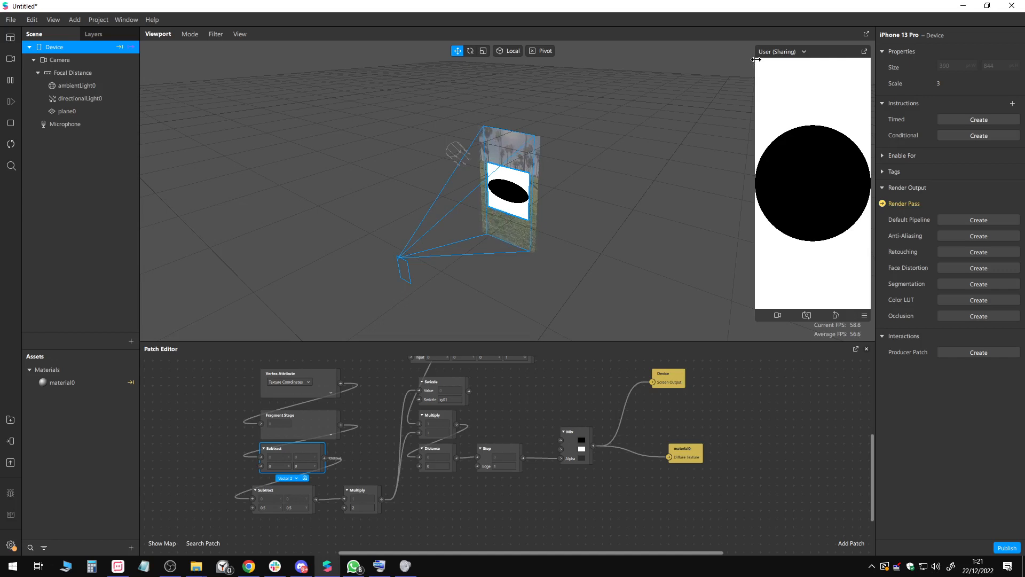
Step: Enlarge the Patch Editor and spread the coordinate patches and the Swizzle-to-output patches apart to make room between them
left_click(308, 466)
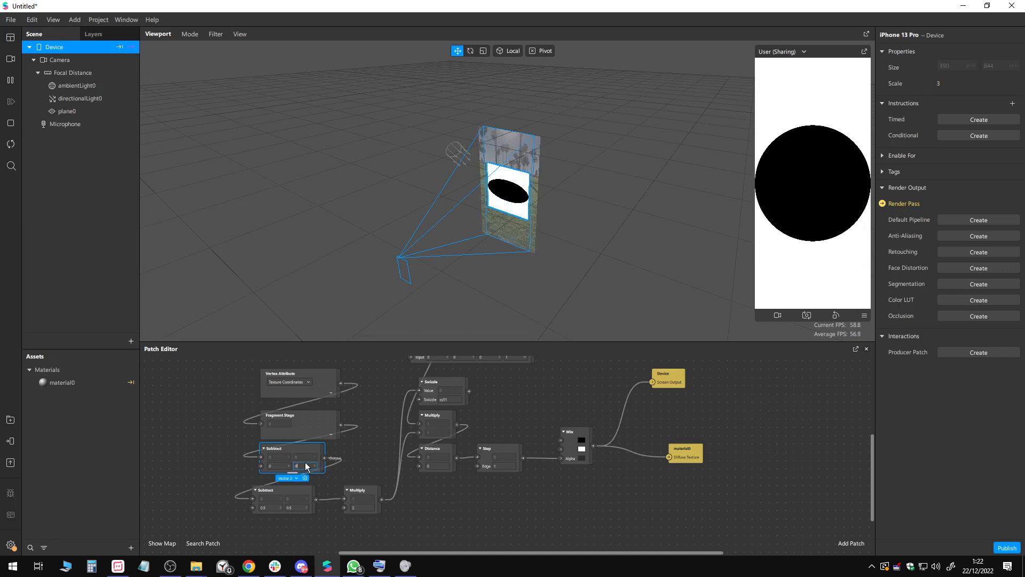
middle_click_drag(554, 507, 453, 546)
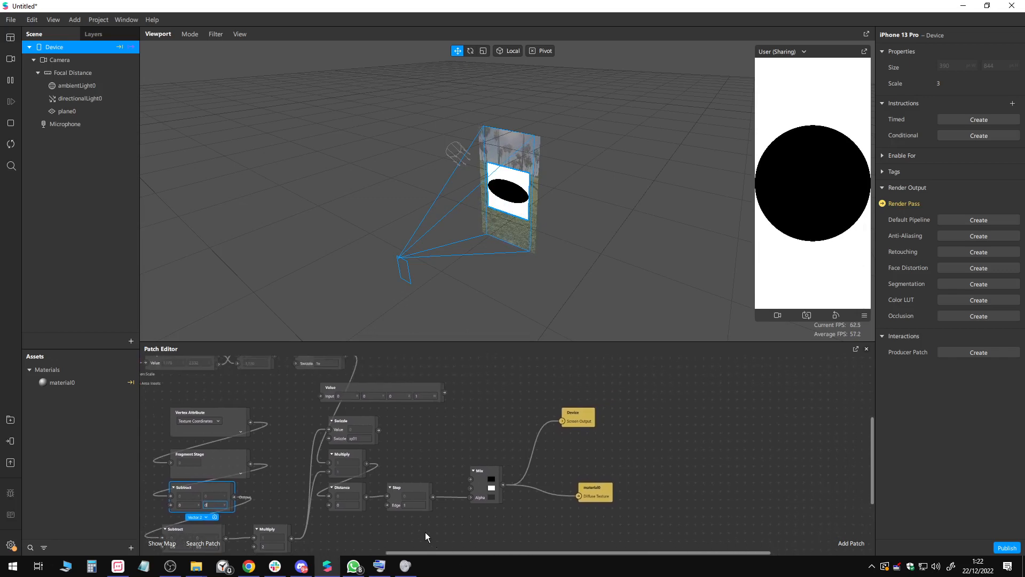
middle_click_drag(500, 435, 480, 430)
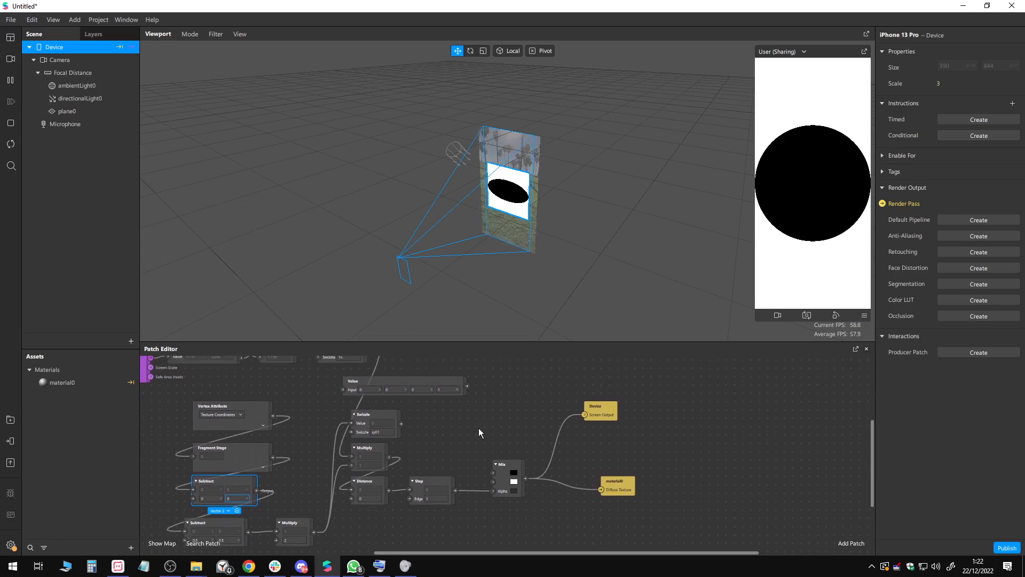
middle_click_drag(479, 428, 512, 452)
left_click_drag(496, 344, 524, 260)
middle_click_drag(527, 282, 617, 314)
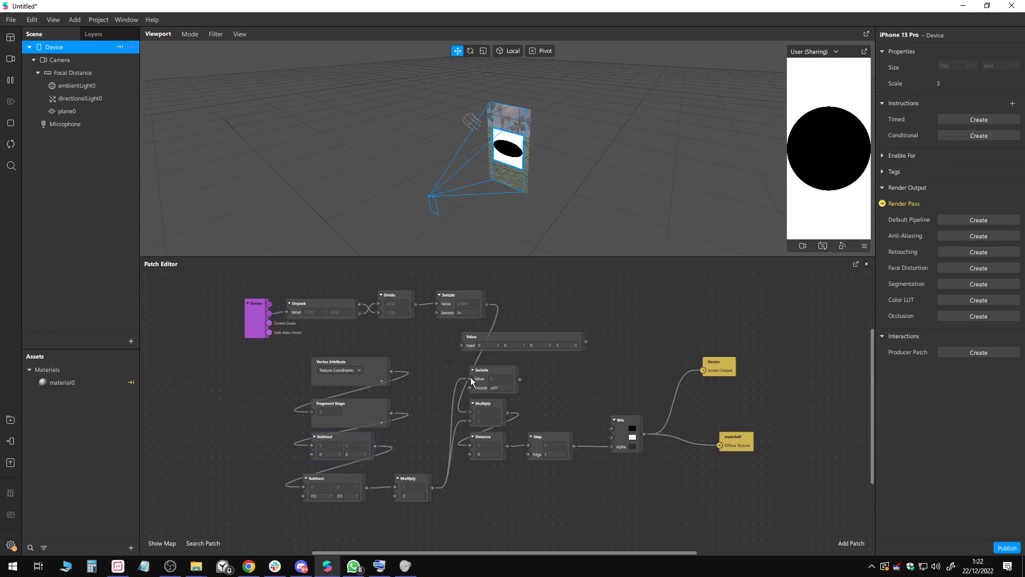
left_click_drag(447, 356, 822, 473)
left_click_drag(569, 441, 630, 525)
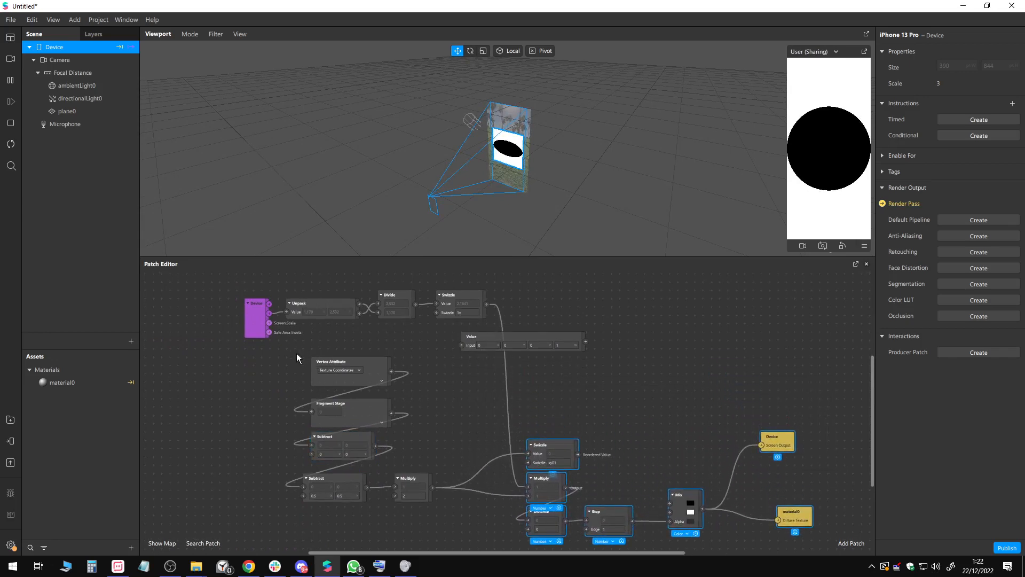
left_click_drag(285, 367, 362, 507)
left_click(375, 420)
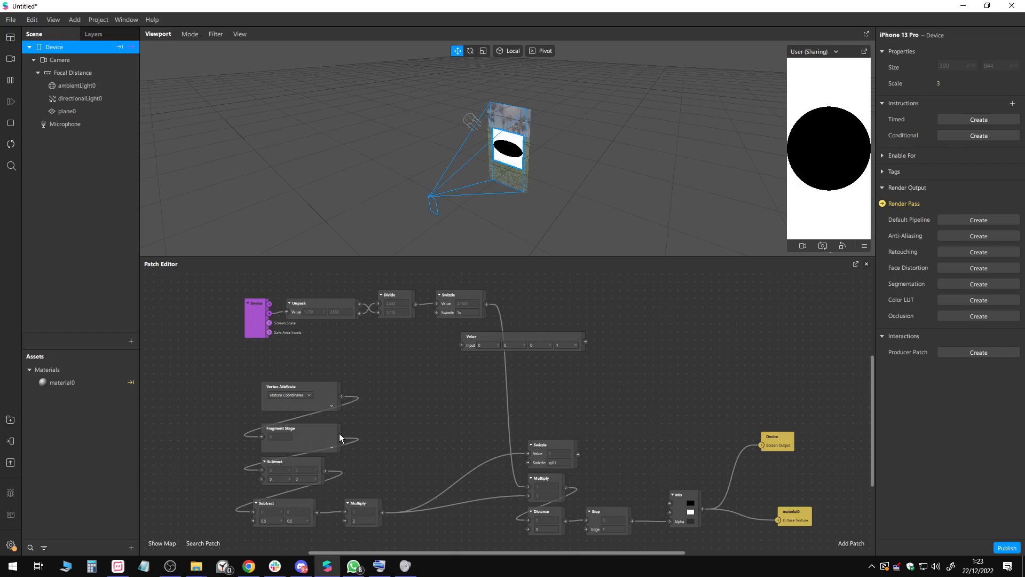
Step: Preview Fragment Stage through the Swizzle patch on the Device's Screen Output, with a new Multiply patch inserted before the Swizzle
left_click_drag(396, 455, 750, 370)
left_click_drag(574, 444, 630, 419)
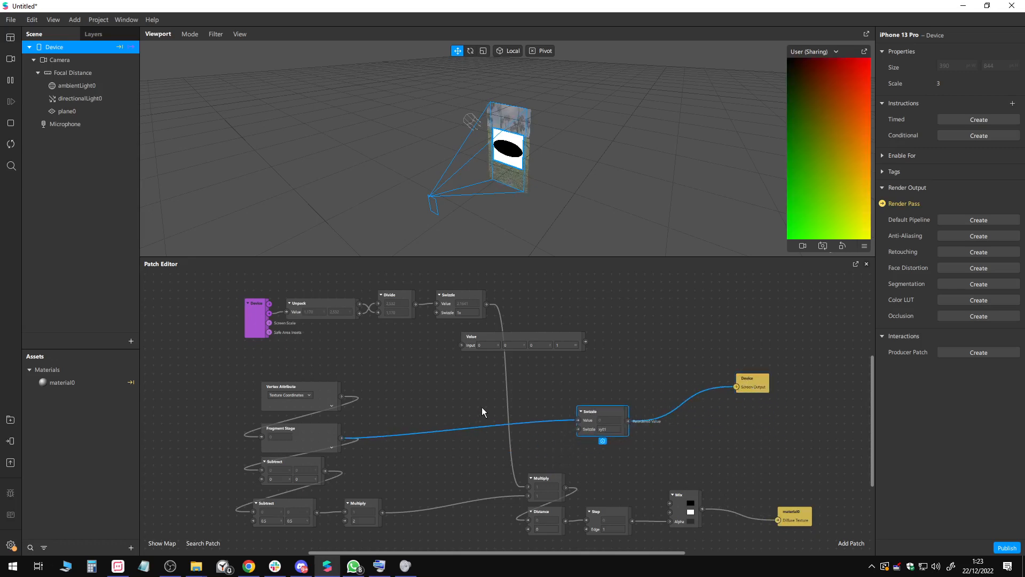
left_click_drag(393, 385, 388, 417)
left_click_drag(388, 417, 388, 417)
type("mul")
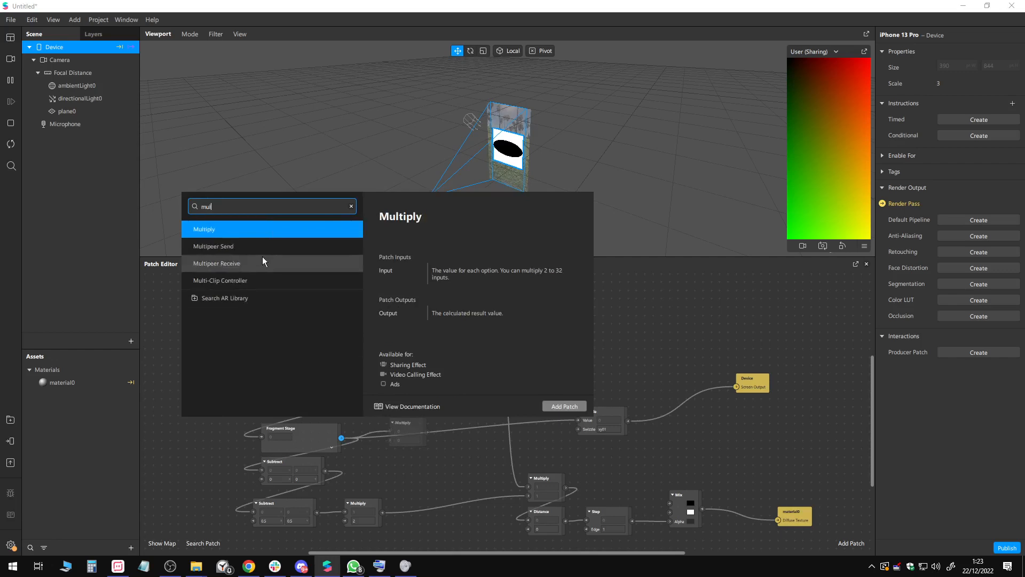
left_click(221, 233)
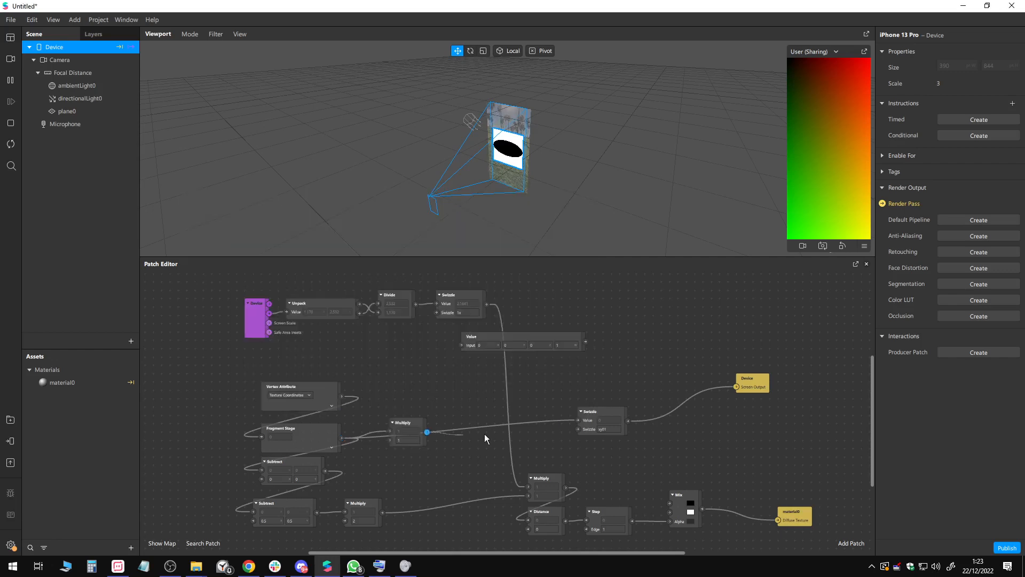
left_click_drag(485, 434, 578, 420)
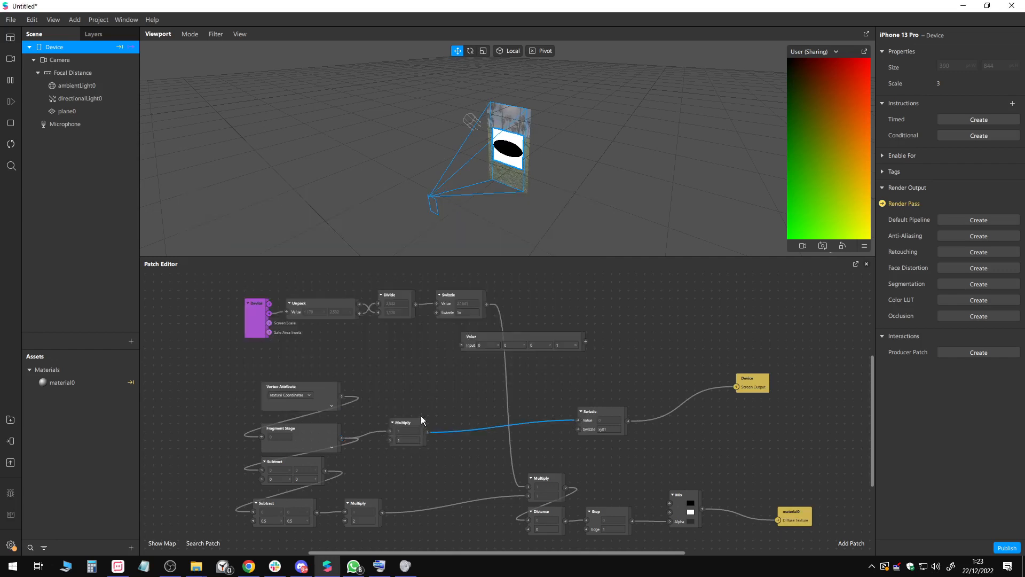
Step: Set the new Multiply patch's second value to 4 and move the patch closer to Fragment Stage
left_click(408, 440)
type("4")
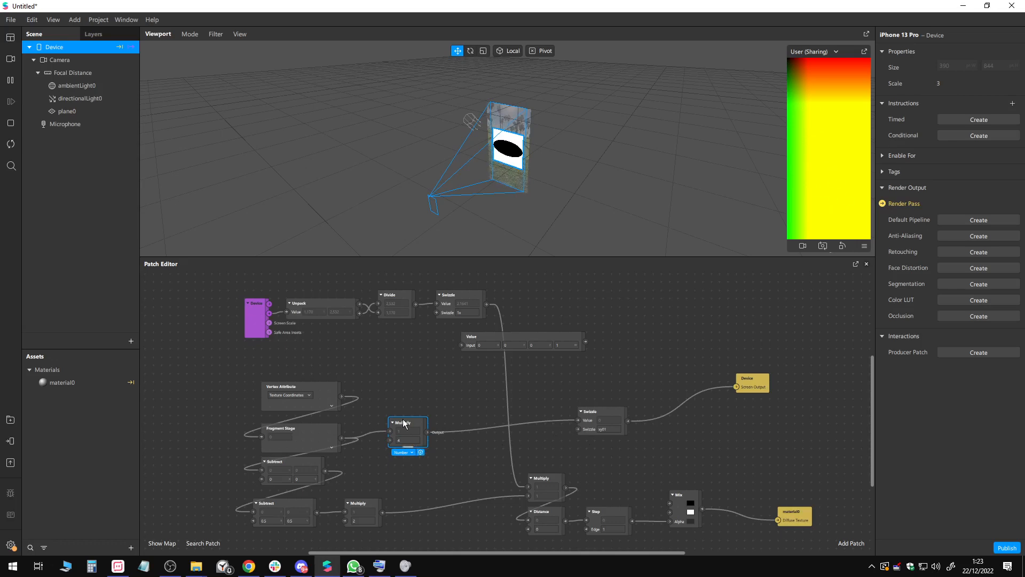
left_click_drag(404, 423, 393, 429)
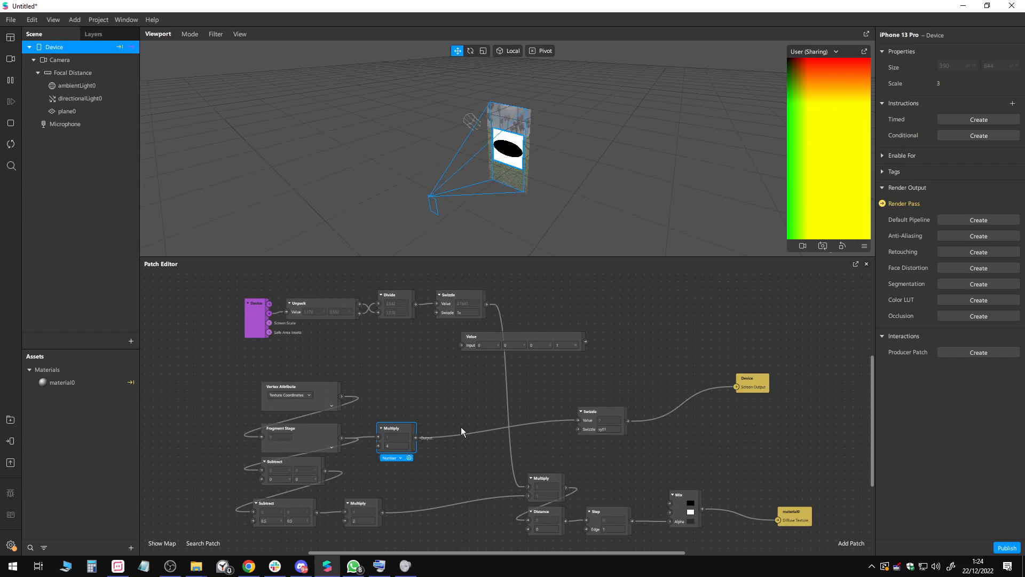
Step: Add a Modulo patch fed by the new Multiply patch and connect its output to the Swizzle value
left_click_drag(416, 438, 441, 426)
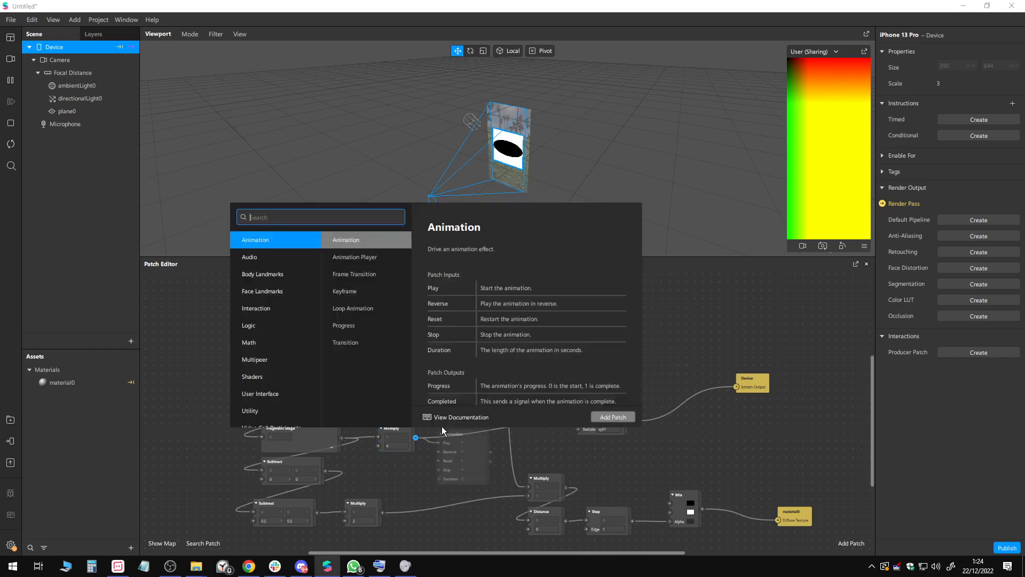
type("mo")
double_click(306, 259)
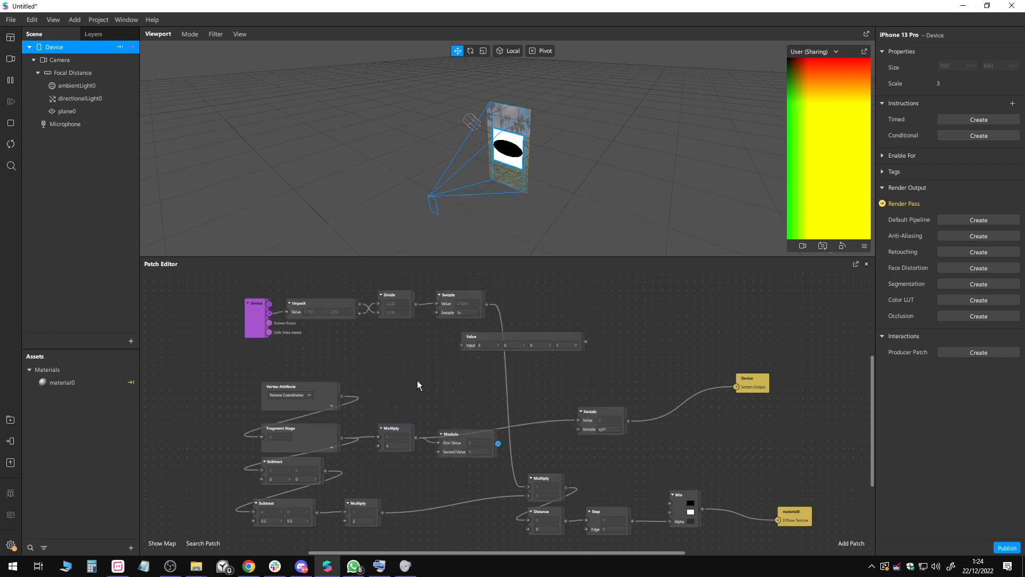
left_click_drag(483, 431, 579, 420)
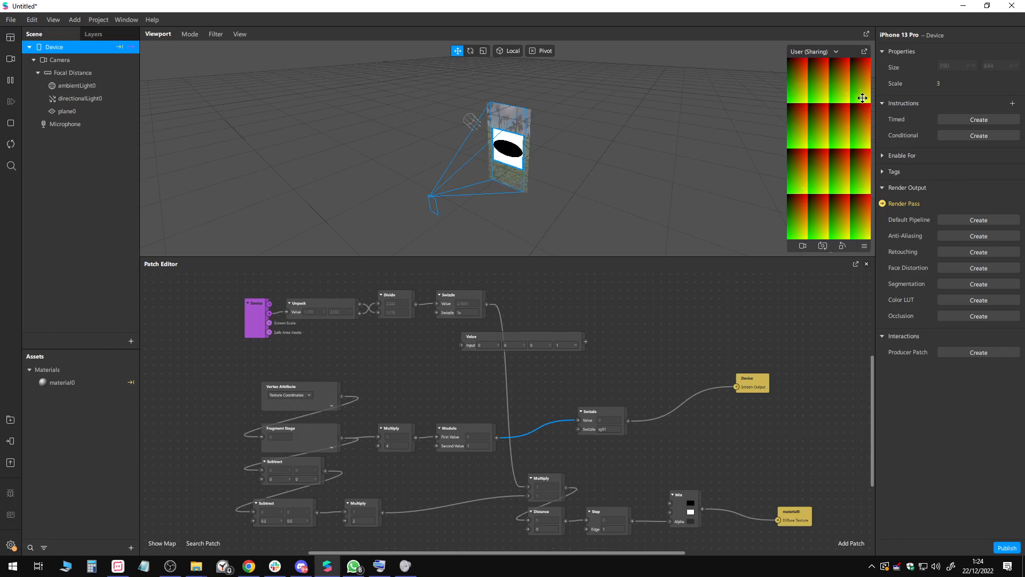
Step: Move Modulo further from the Multiply patch and change that Multiply patch's type to Vector 2
left_click(394, 445)
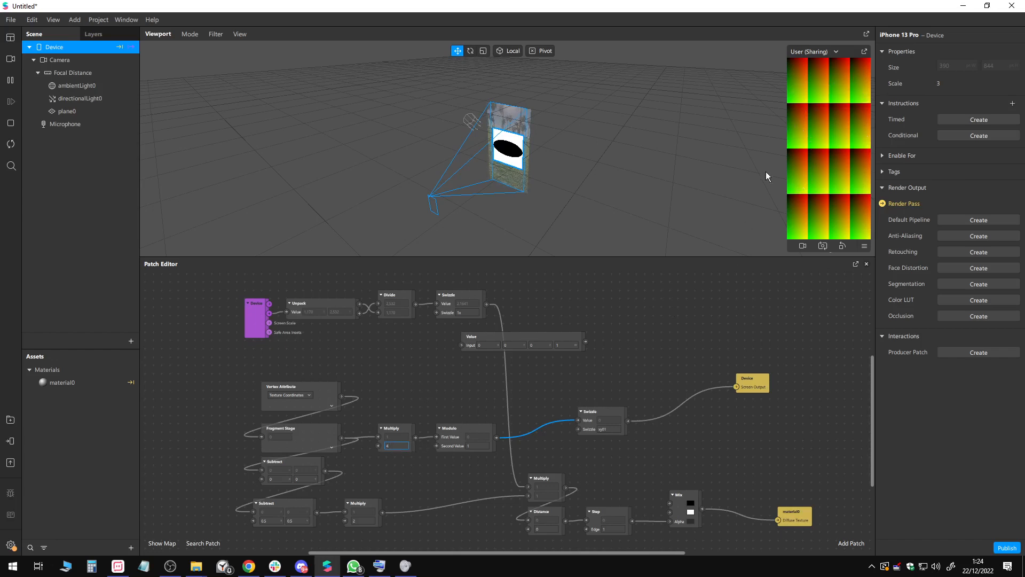
key("Return")
left_click_drag(473, 432, 505, 429)
left_click(396, 452)
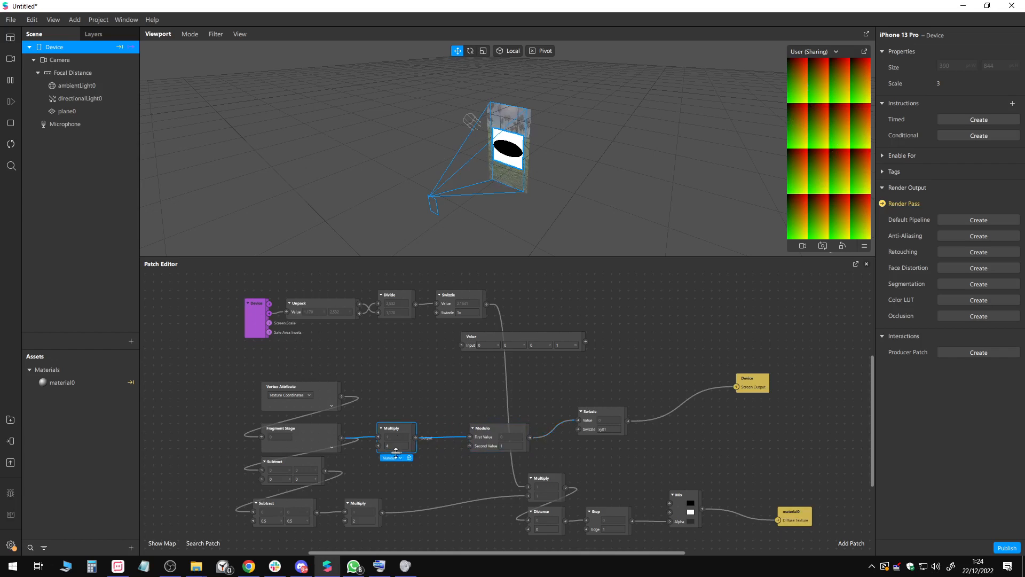
left_click(397, 457)
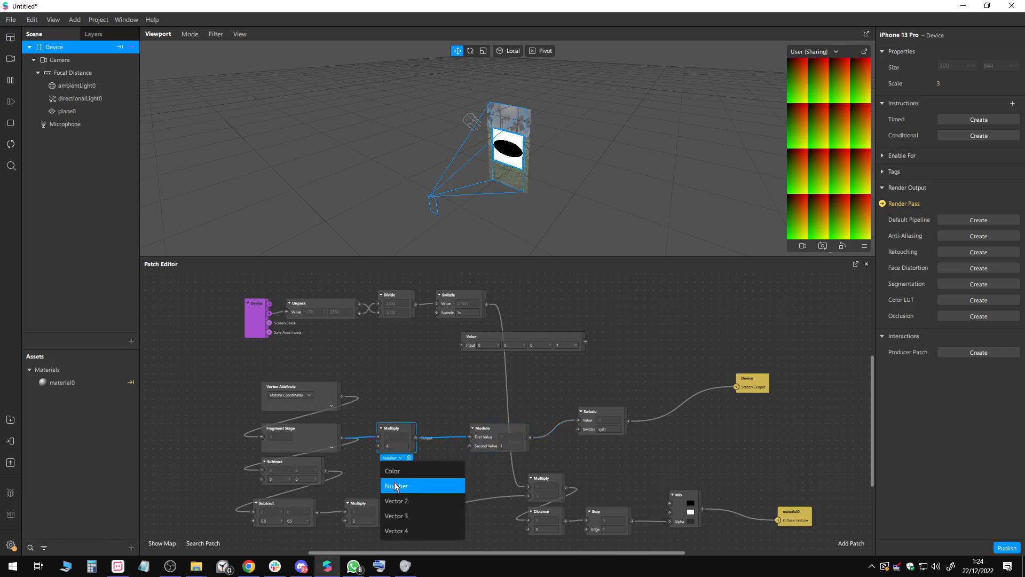
left_click(407, 502)
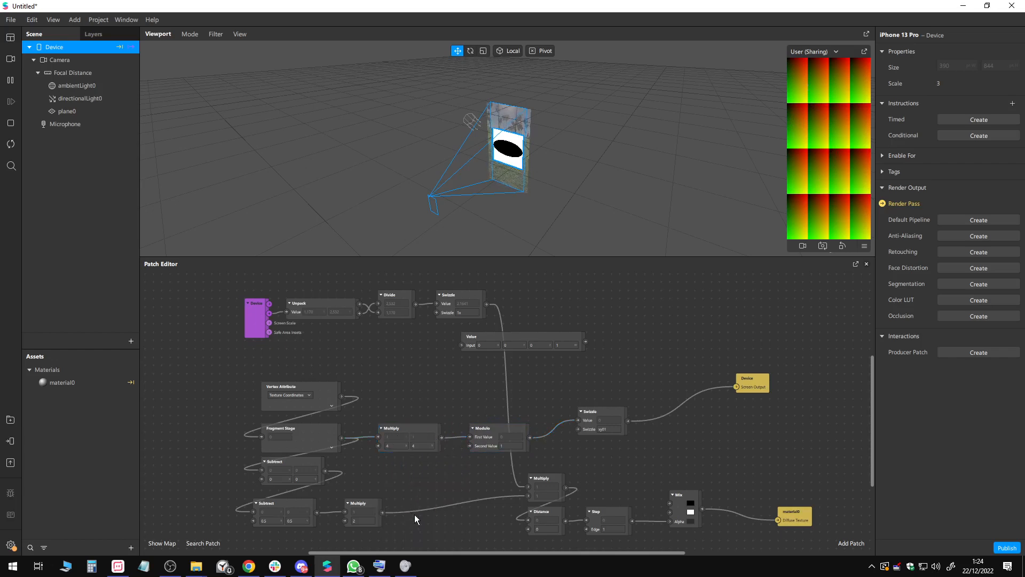
Step: Test a Y multiplier of 1 in the Vector 2 Multiply patch, then return it to 4
left_click(425, 447)
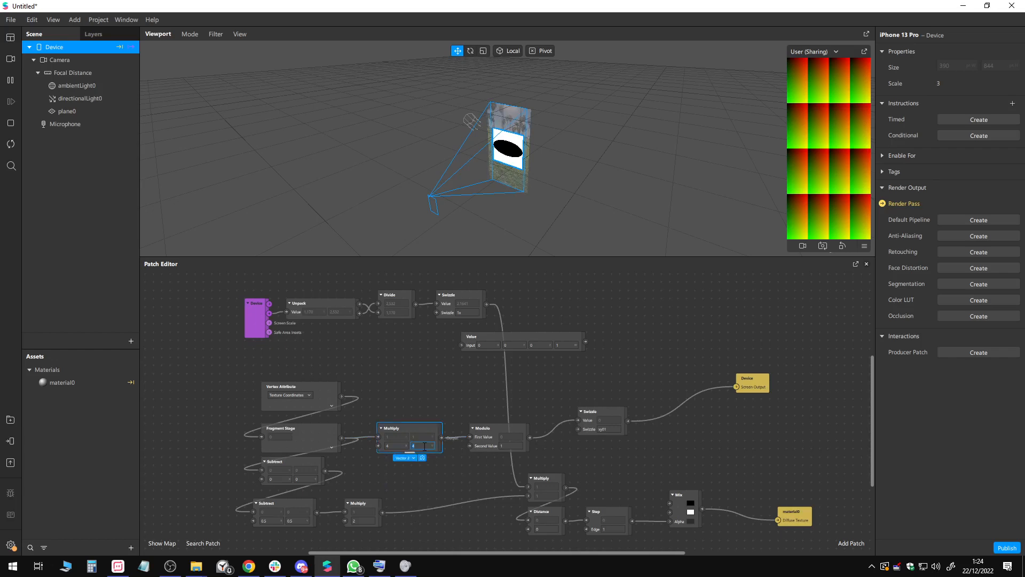
type("1")
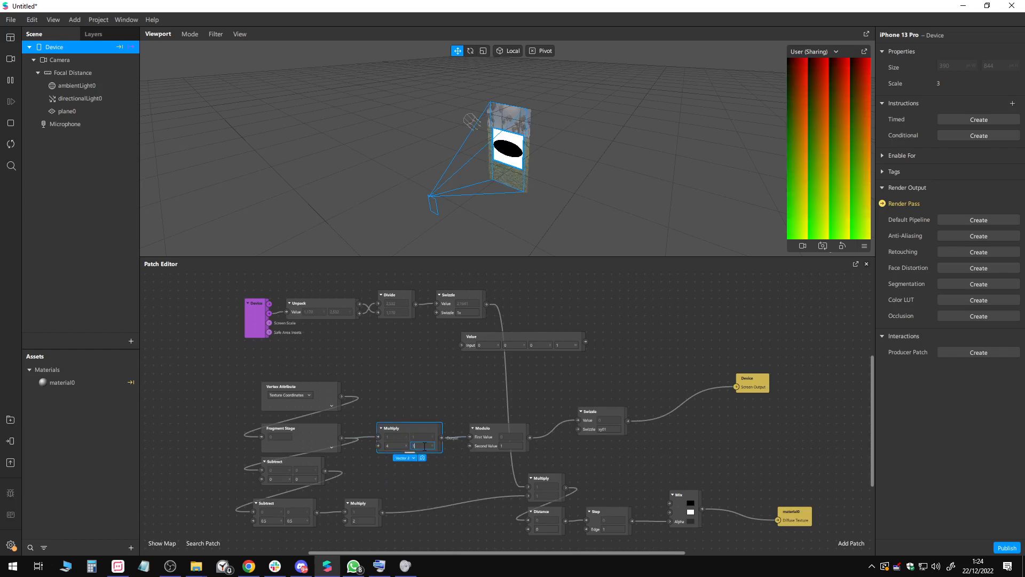
key("Return")
double_click(421, 445)
type("3")
key("Up")
Step: Test an X multiplier of 1 in the Vector 2 Multiply patch, then return it to 4
left_click(403, 447)
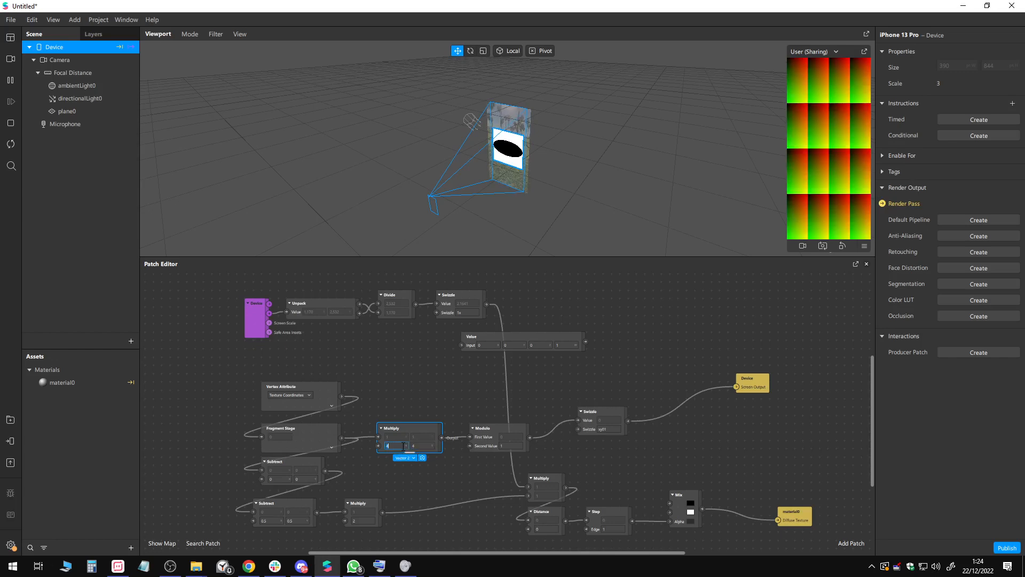
type("1")
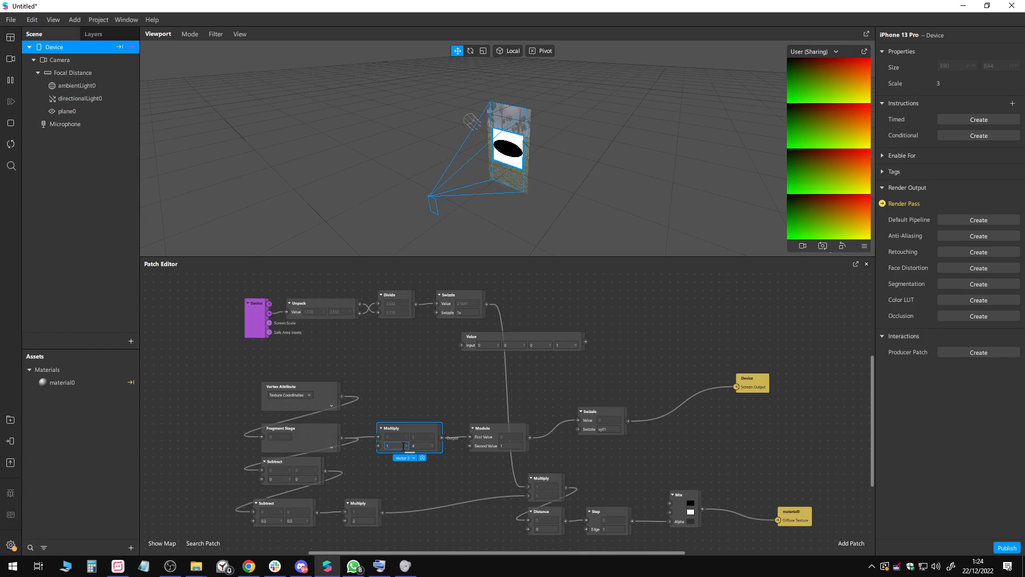
key("Return")
left_click(398, 447)
type("4")
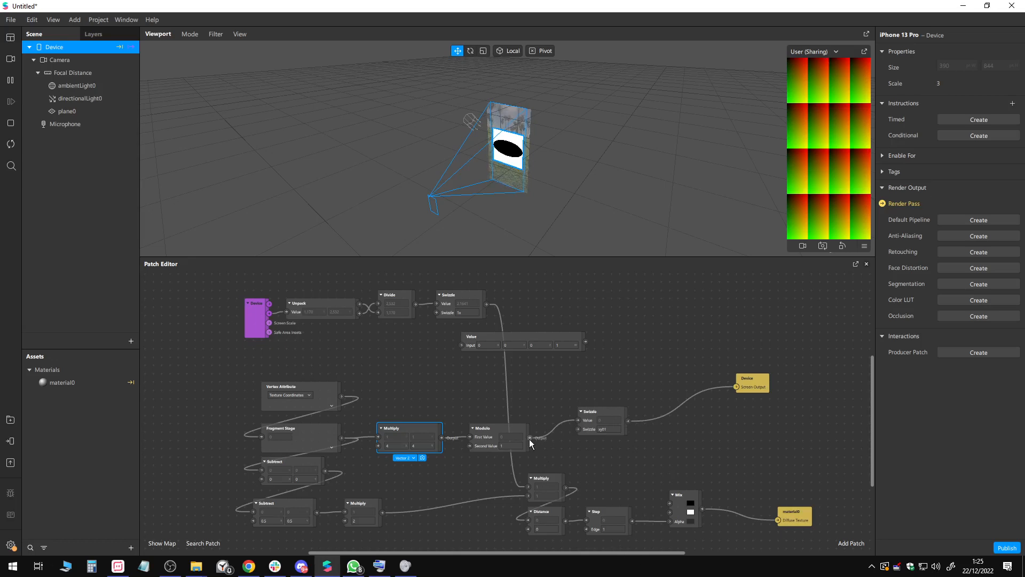
Step: Feed the Modulo output into the upper Subtract patch and connect the Mix output to the Device's Screen Output
left_click_drag(530, 439, 262, 470)
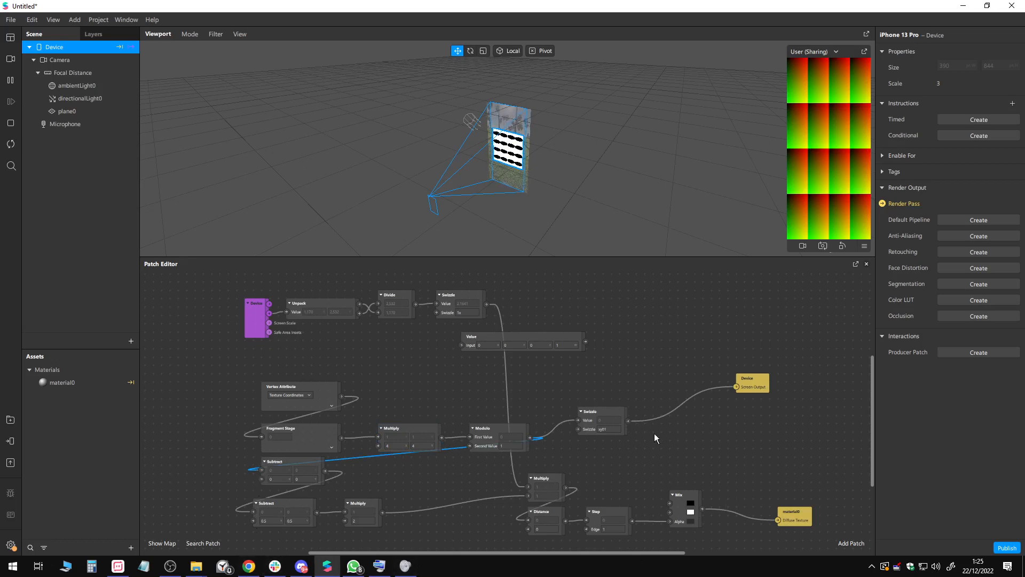
left_click_drag(702, 508, 736, 387)
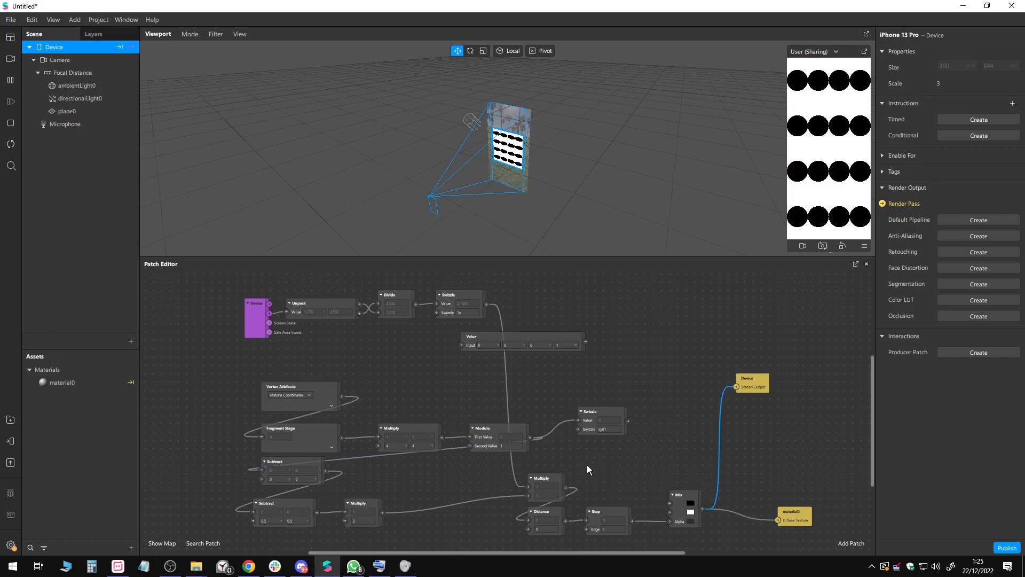
Step: Test Step edge values below 1 to resize the repeated circles, then return the edge to 1
left_click(609, 529)
type("0.4")
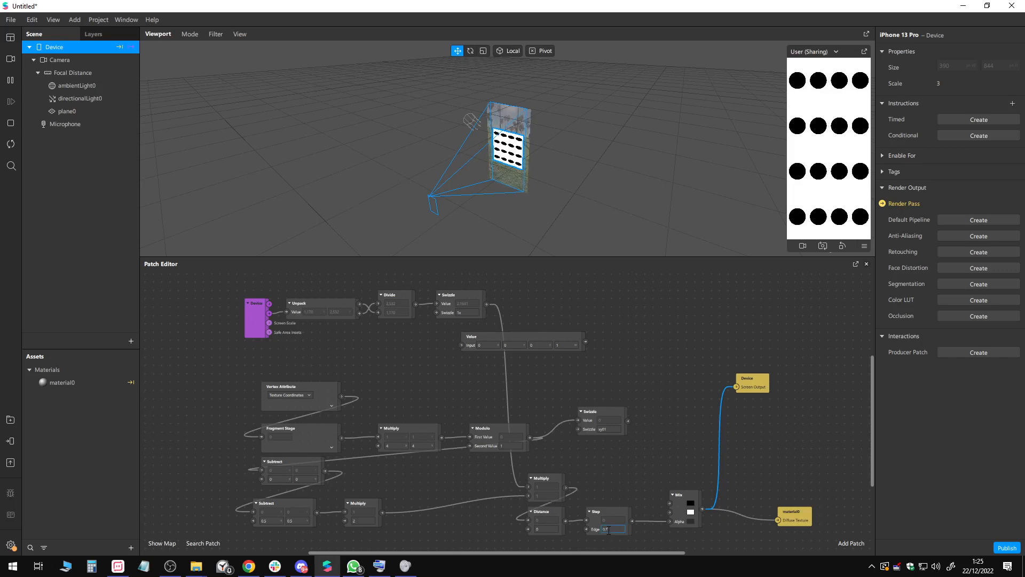
key("Up")
key("Up")
key("Up")
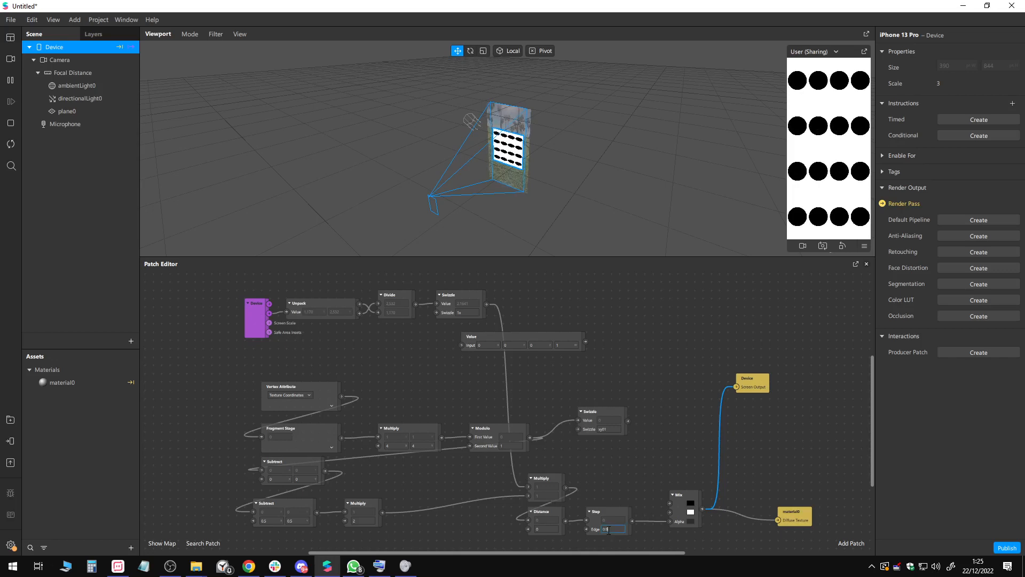
key("Up")
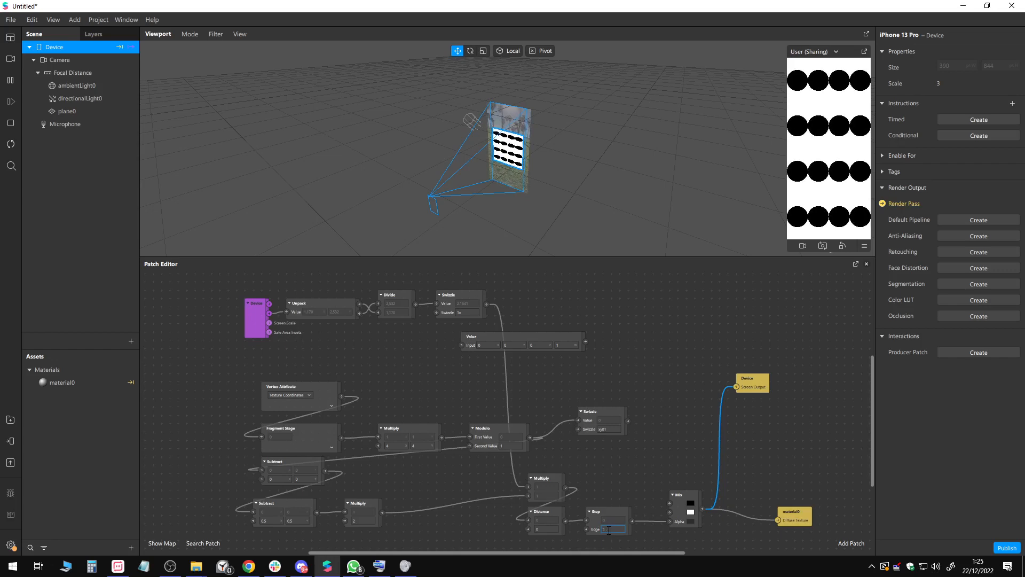
key("Down")
key("Down")
key("Down")
key("Down")
key("Up")
key("Up")
key("Up")
key("Up")
key("Up")
Step: Nudge the Vertex Attribute patch down slightly and create a texture extraction for the Camera
left_click_drag(317, 403, 319, 412)
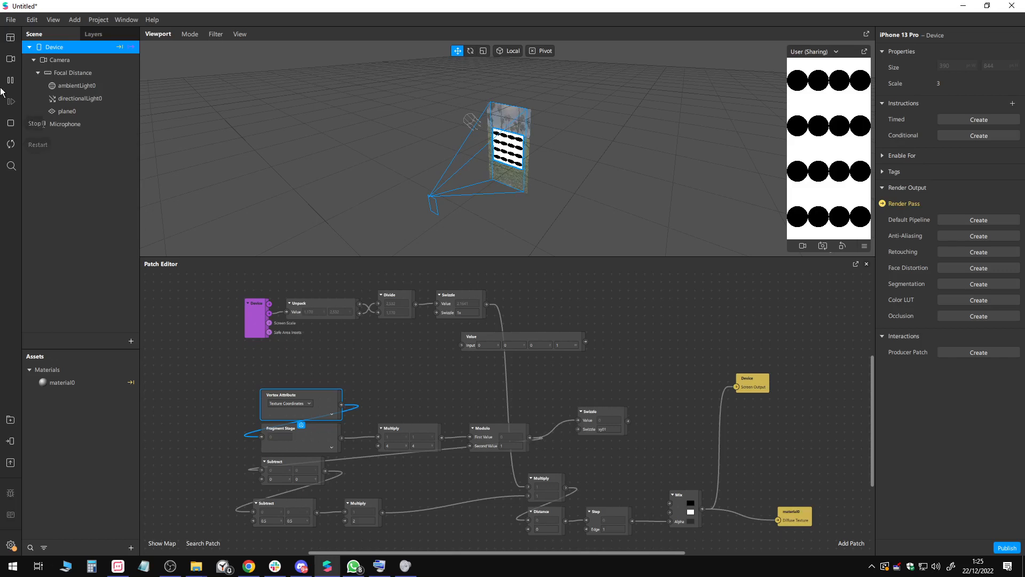
left_click(105, 64)
left_click(1016, 152)
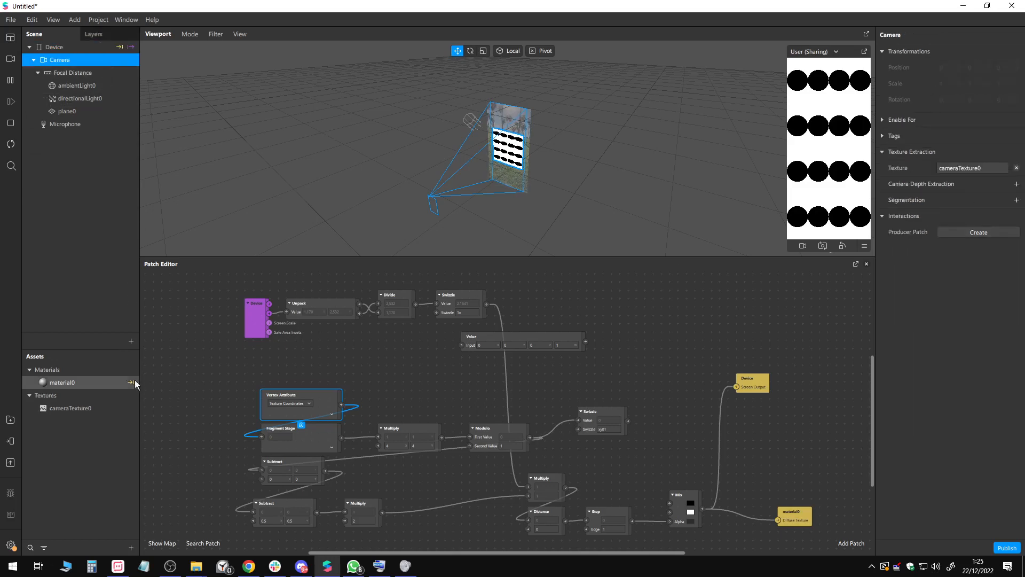
Step: Add the camera texture to the patch graph and feed it through a new Texture Sampler into the Device's Screen Output
left_click_drag(70, 408, 581, 371)
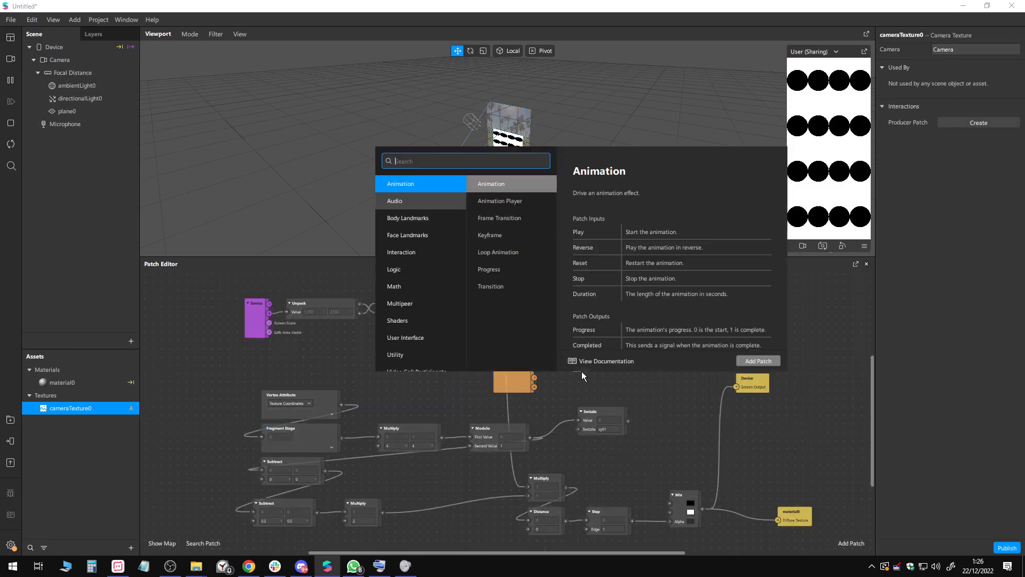
type("tex")
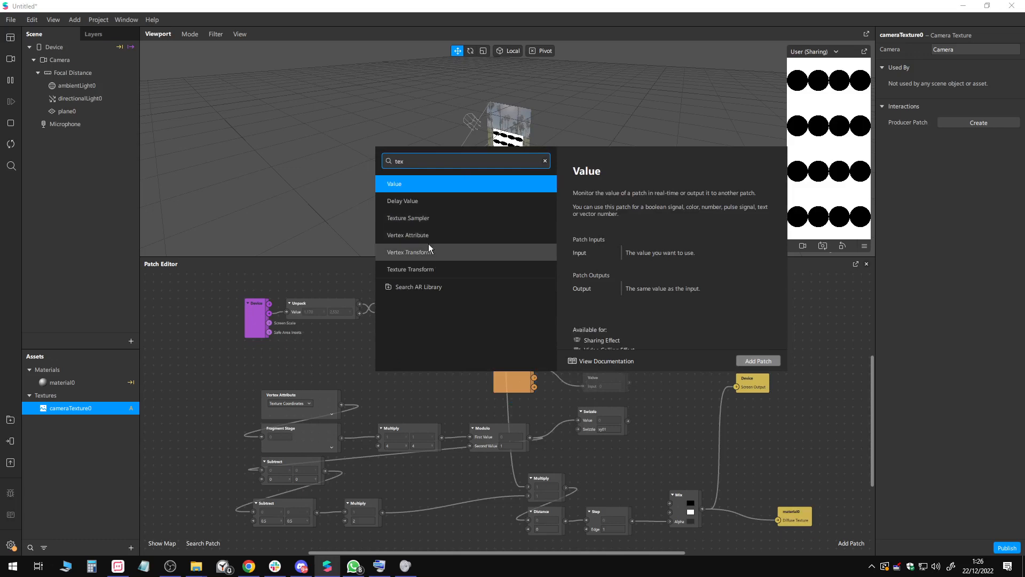
double_click(427, 219)
left_click_drag(647, 373, 654, 360)
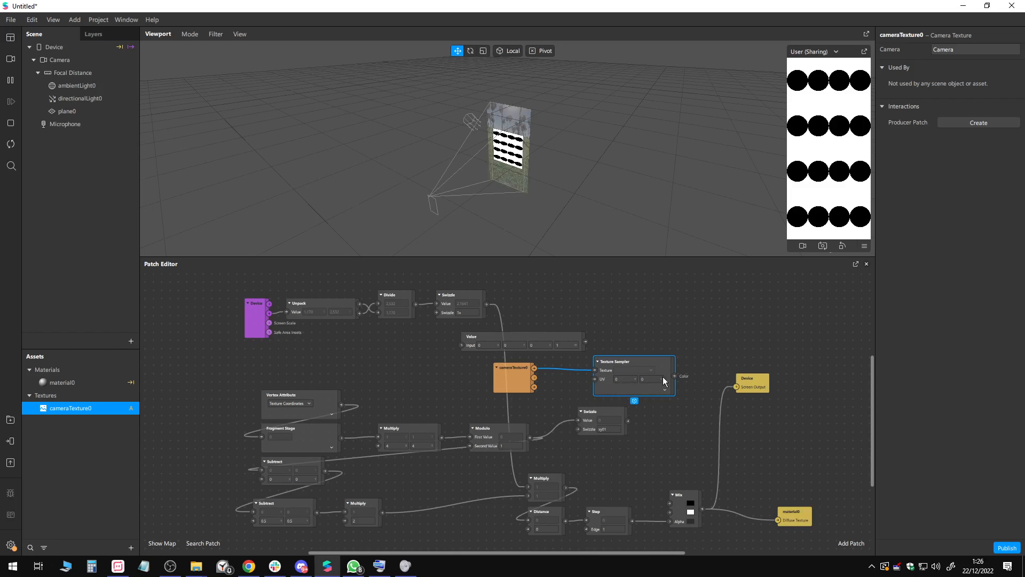
left_click_drag(731, 386, 734, 386)
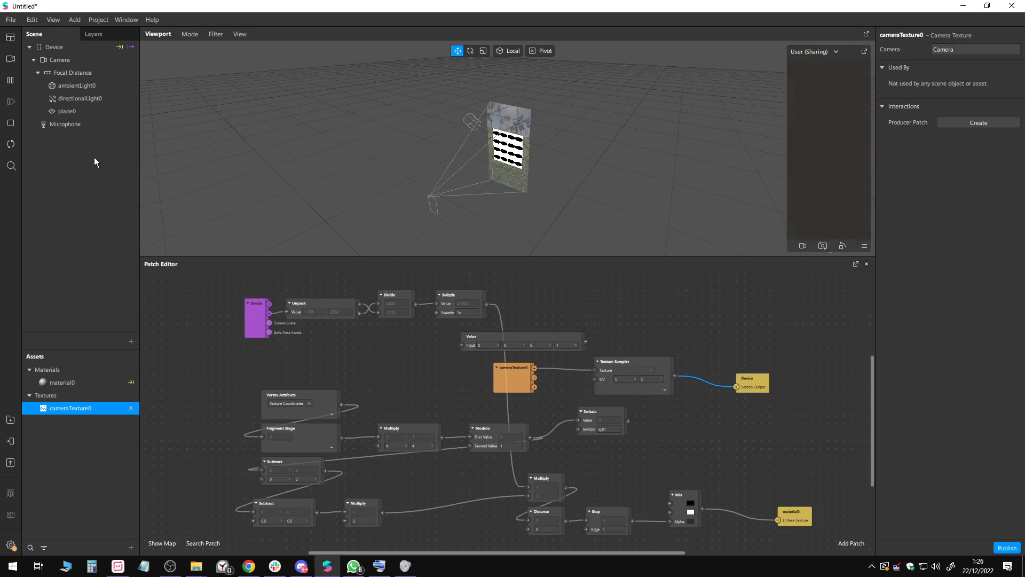
Step: Hide plane0 in the scene and switch the viewport to editing 2D objects
left_click(68, 112)
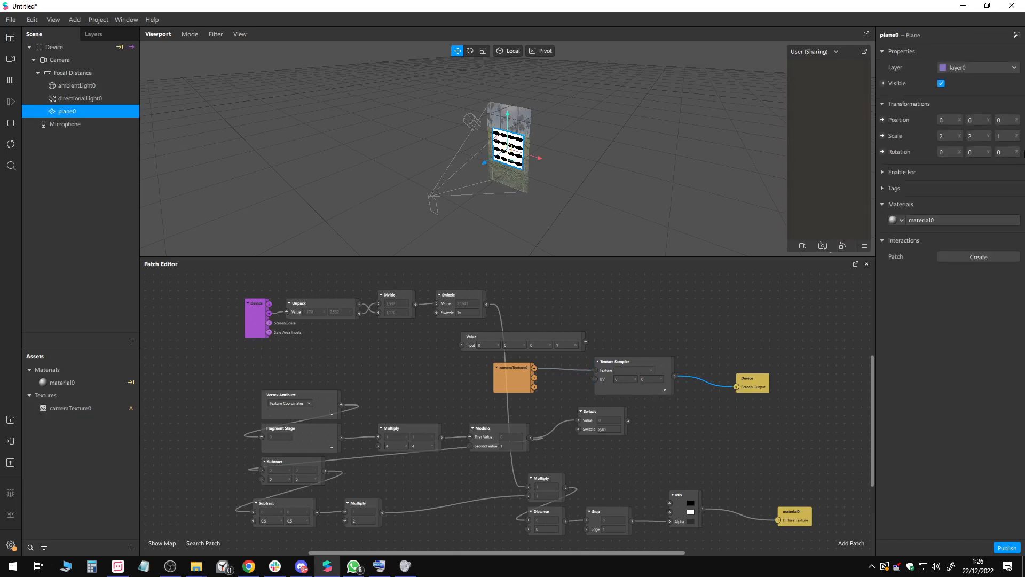
left_click(941, 84)
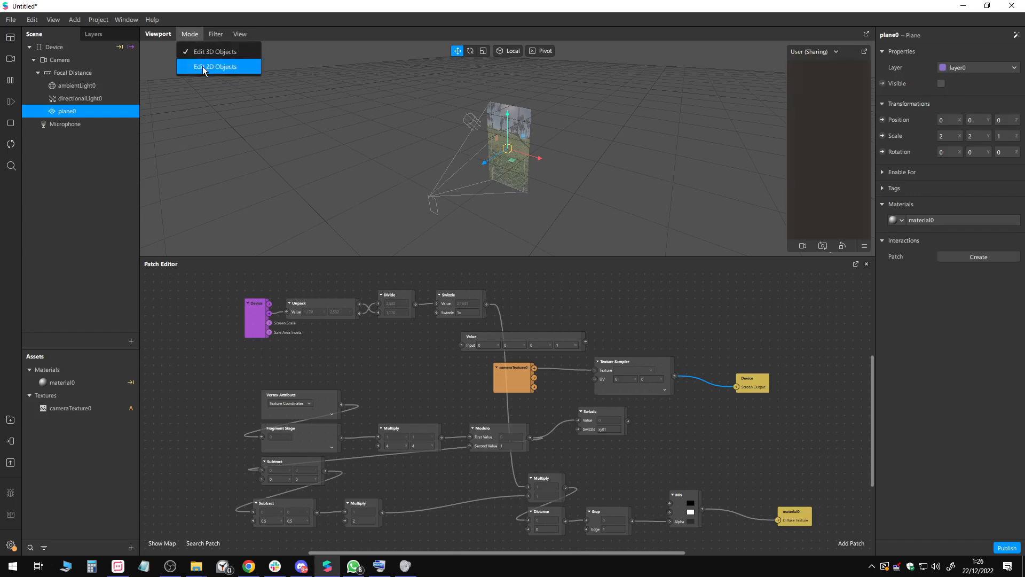
left_click(205, 66)
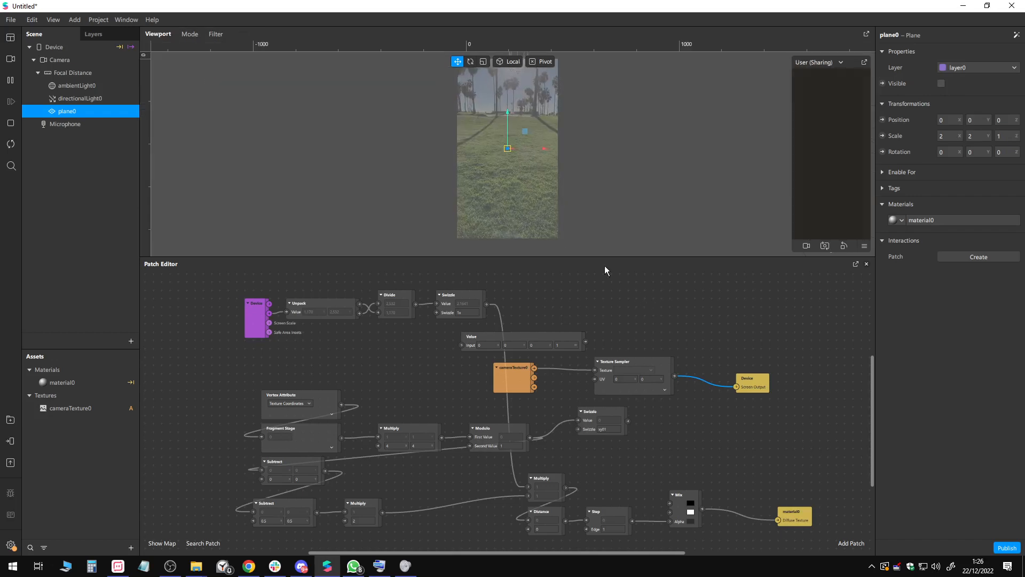
middle_click_drag(559, 192, 557, 206)
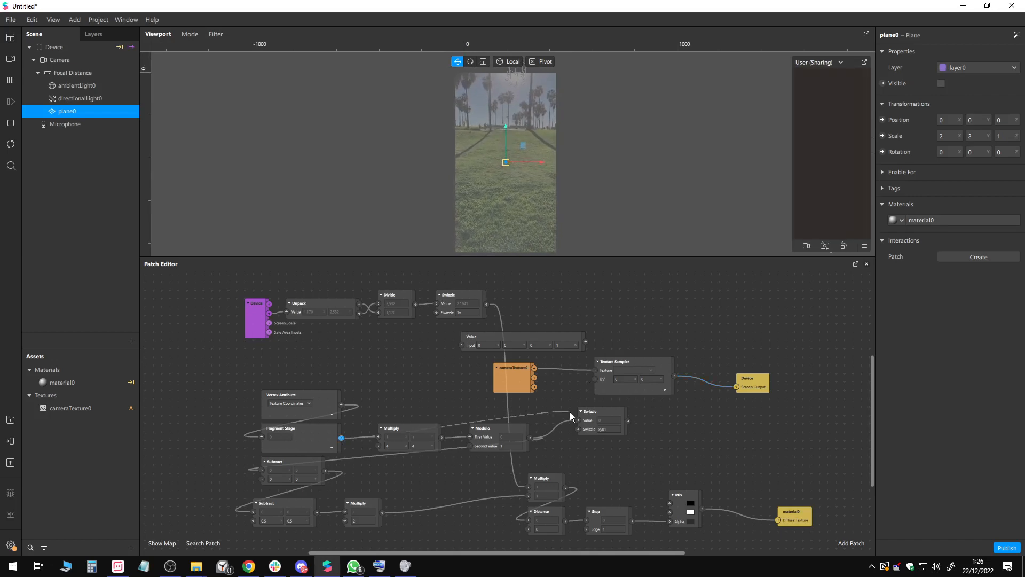
Step: Feed the Fragment Stage output into the xy01 Swizzle and connect the Swizzle to the Device's Screen Output, enlarging the viewport
left_click_drag(577, 422, 578, 421)
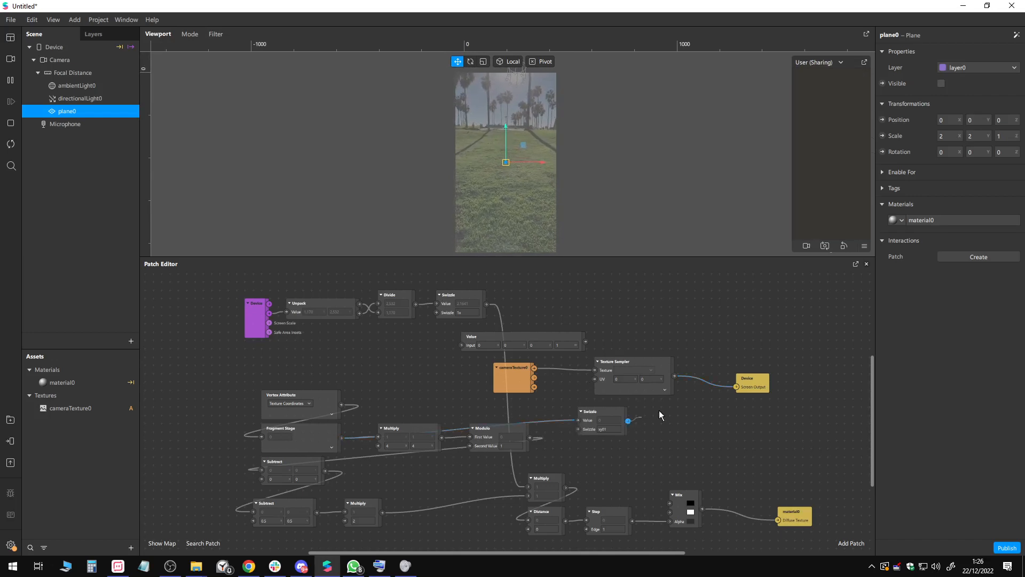
left_click_drag(735, 389, 736, 387)
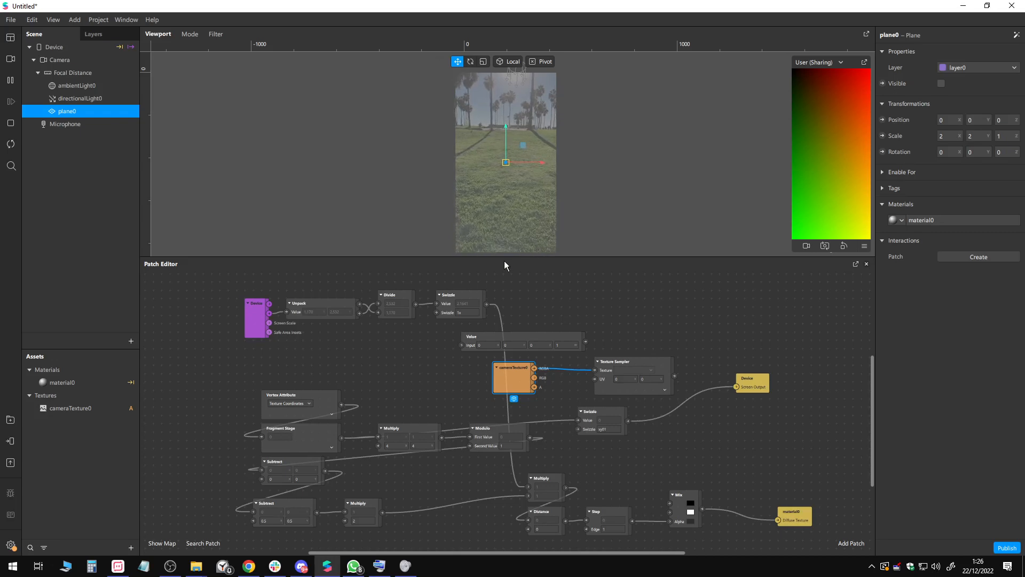
left_click_drag(507, 259, 492, 481)
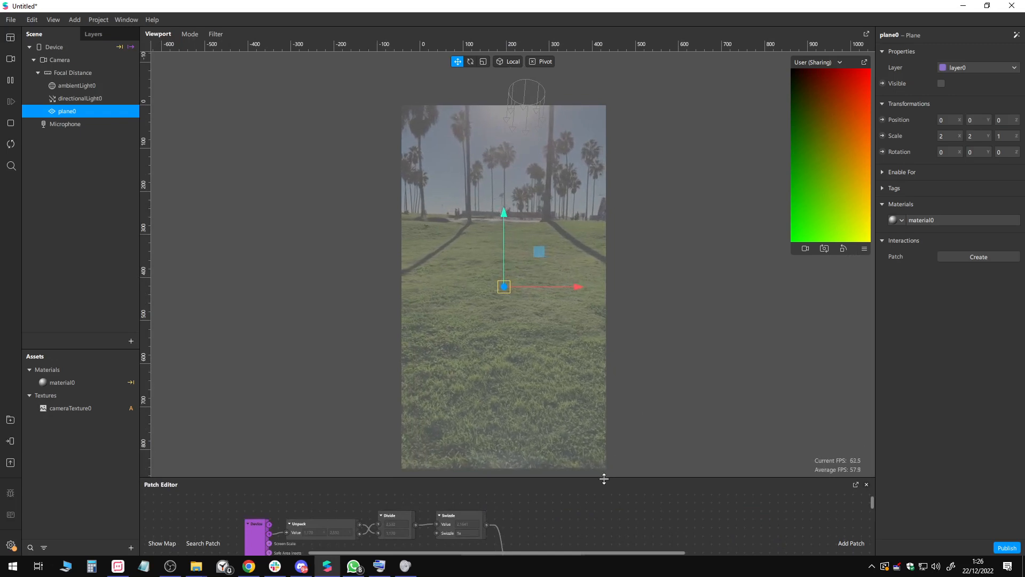
left_click_drag(618, 476, 624, 353)
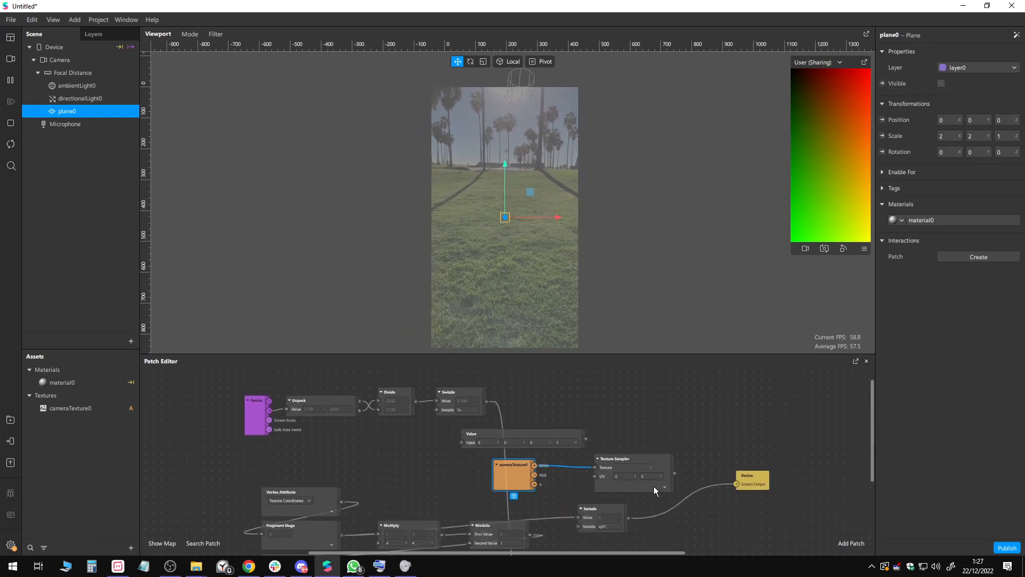
Step: Reconnect the Texture Sampler's color output to the Device's Screen Output and inspect its UV inputs
left_click_drag(674, 473, 736, 484)
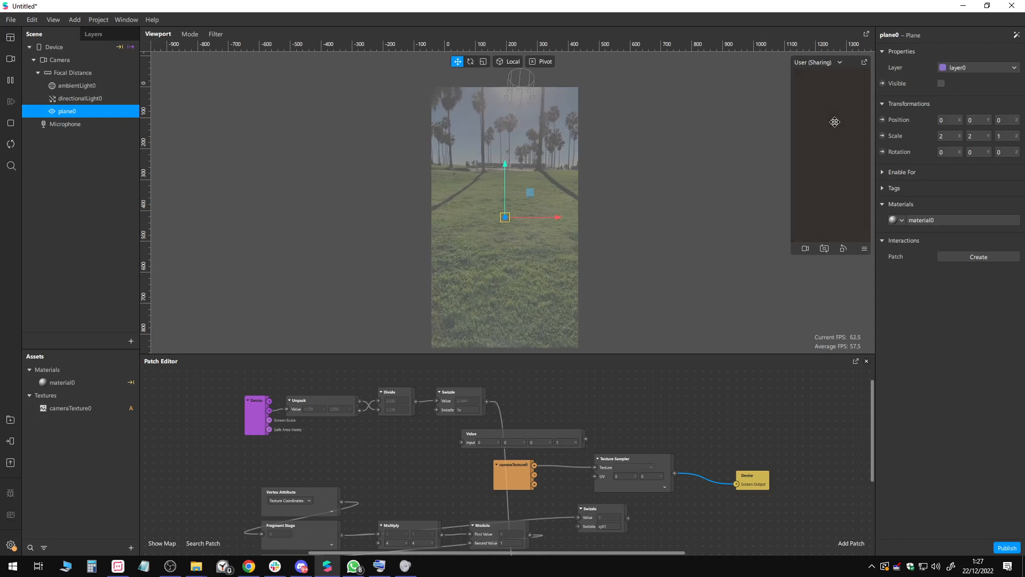
left_click(630, 476)
left_click(647, 476)
left_click(626, 477)
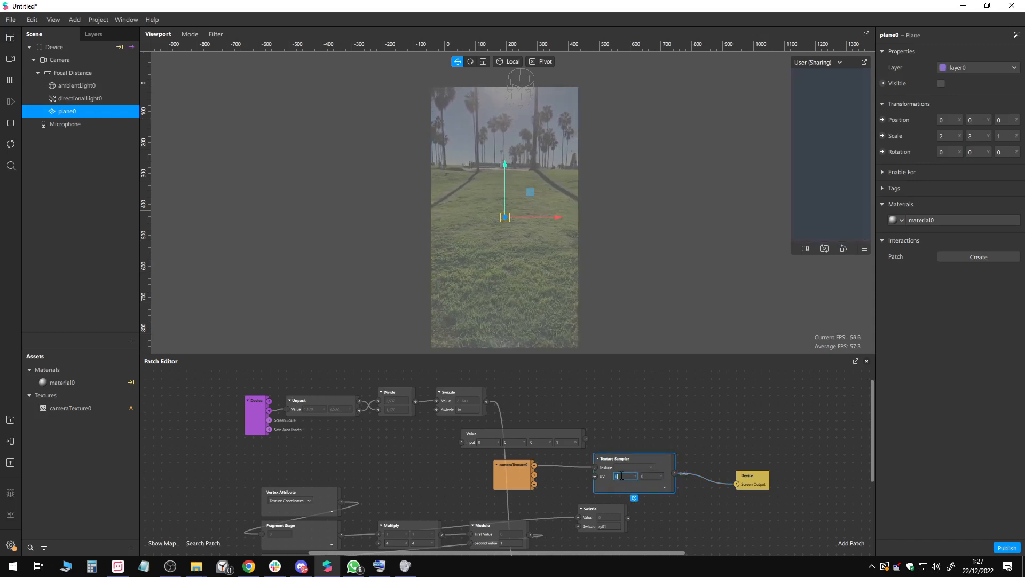
left_click(647, 476)
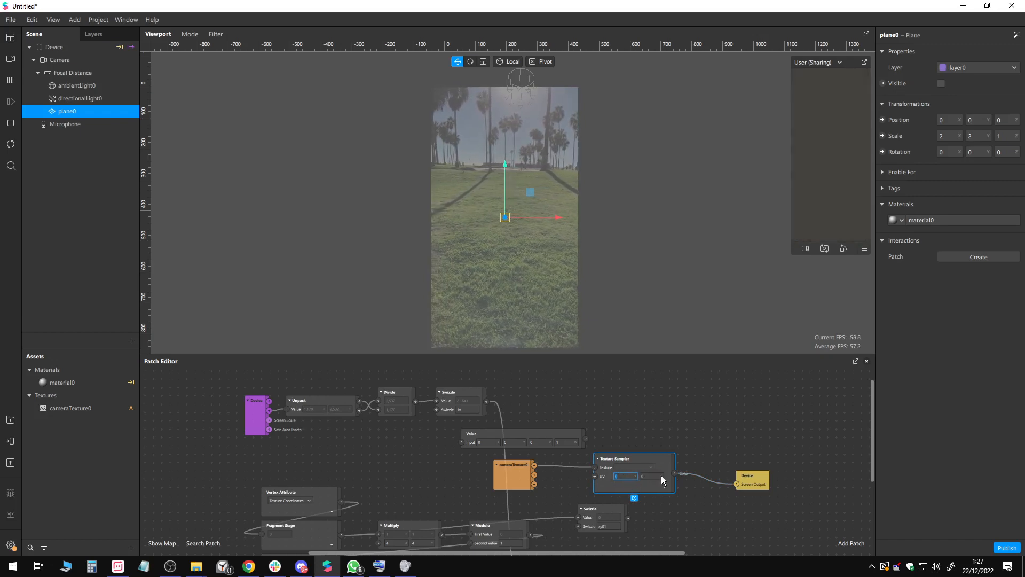
Step: Examine the camera image in the 2D viewport from its upper corner down to its lower edge
scroll(412, 79, "up", 6)
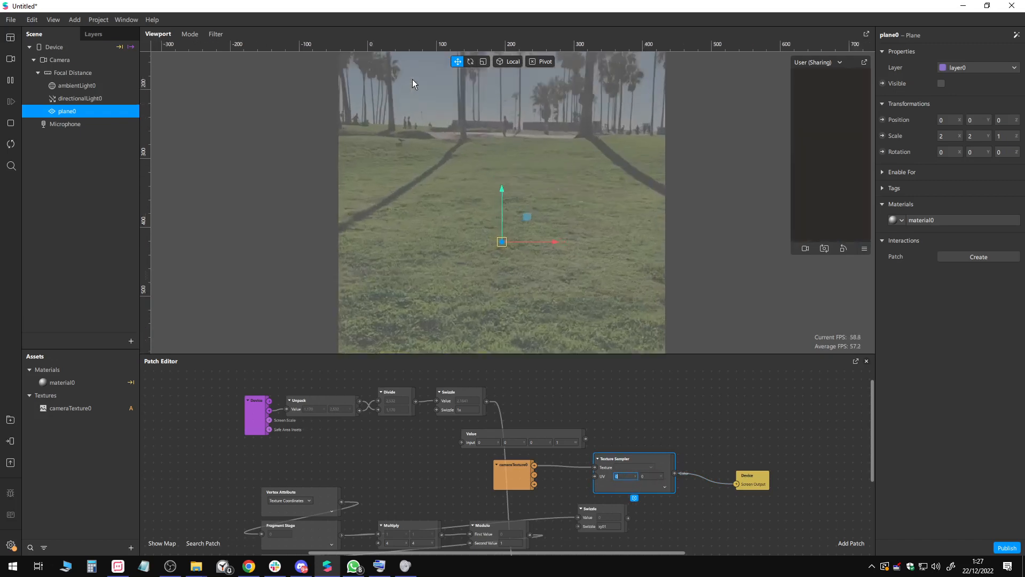
scroll(460, 240, "up", 5)
scroll(459, 241, "left", 2)
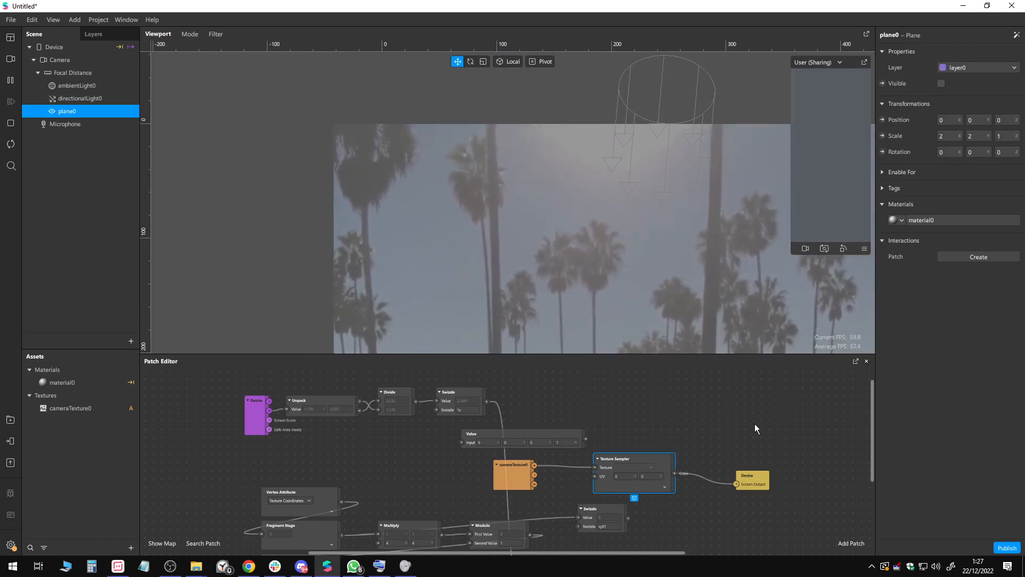
scroll(643, 275, "down", 3)
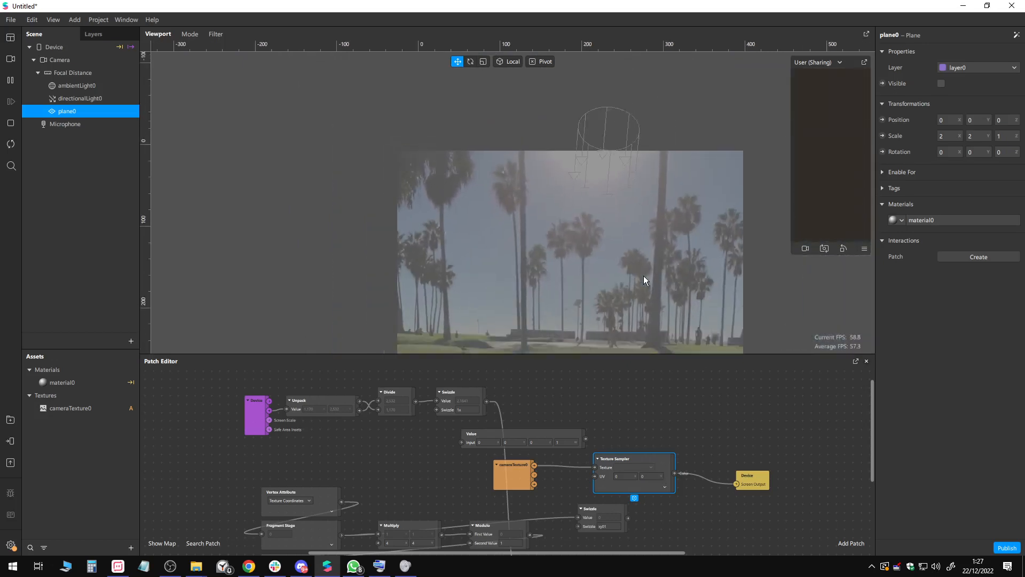
middle_click_drag(629, 258, 558, 165)
scroll(559, 165, "down", 1)
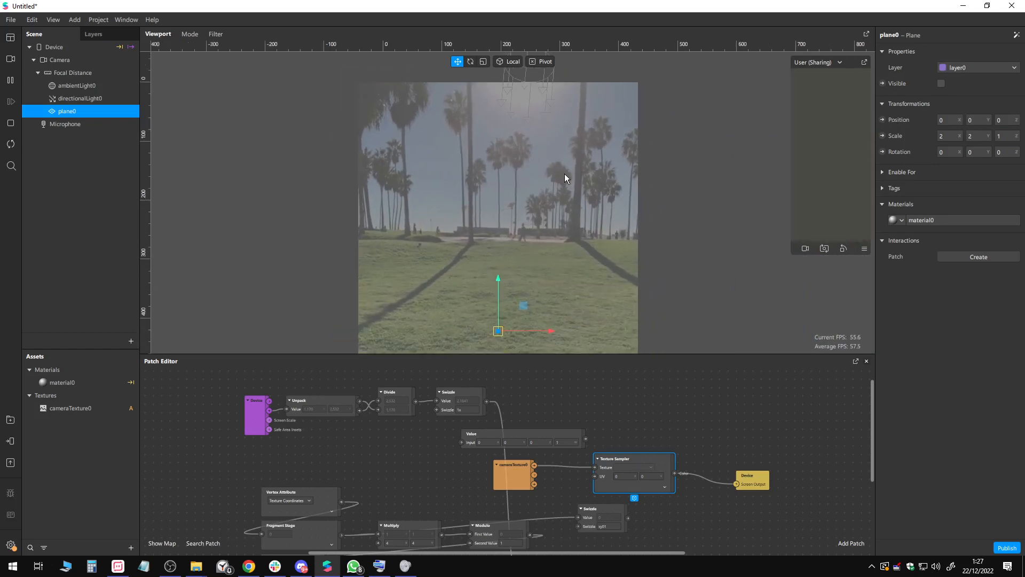
scroll(565, 175, "down", 2)
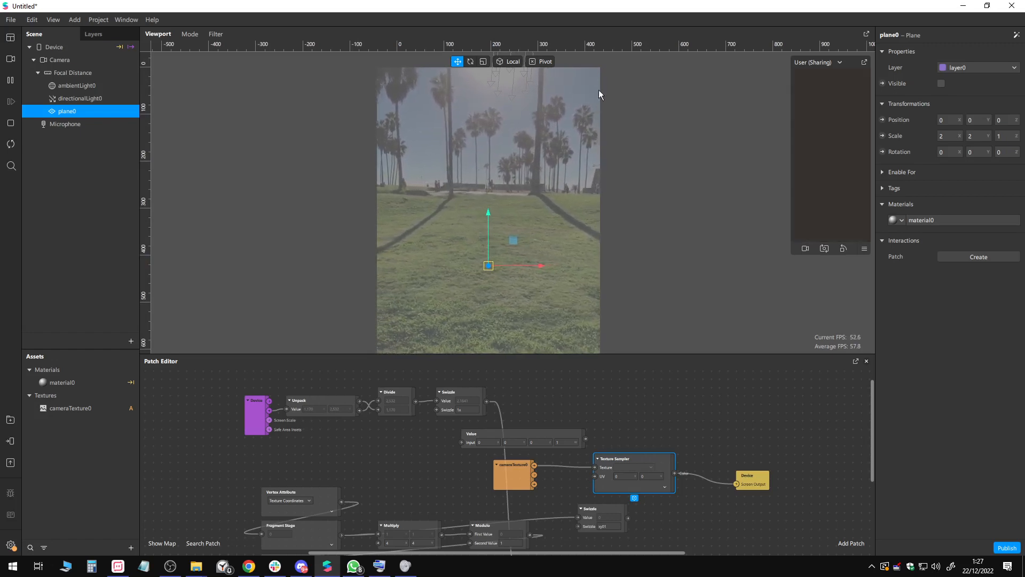
scroll(576, 65, "down", 3)
scroll(568, 248, "down", 3)
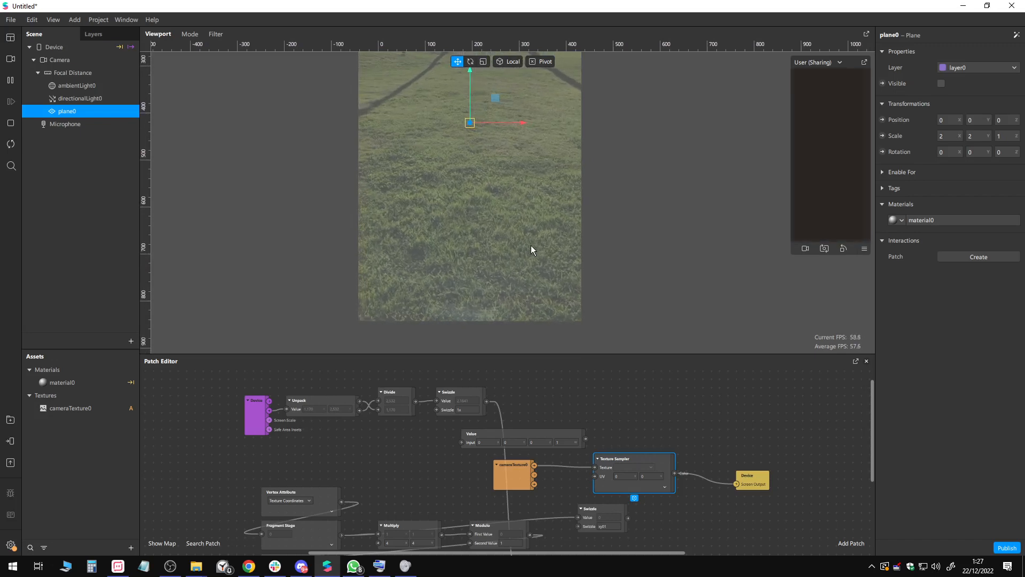
scroll(541, 259, "up", 2)
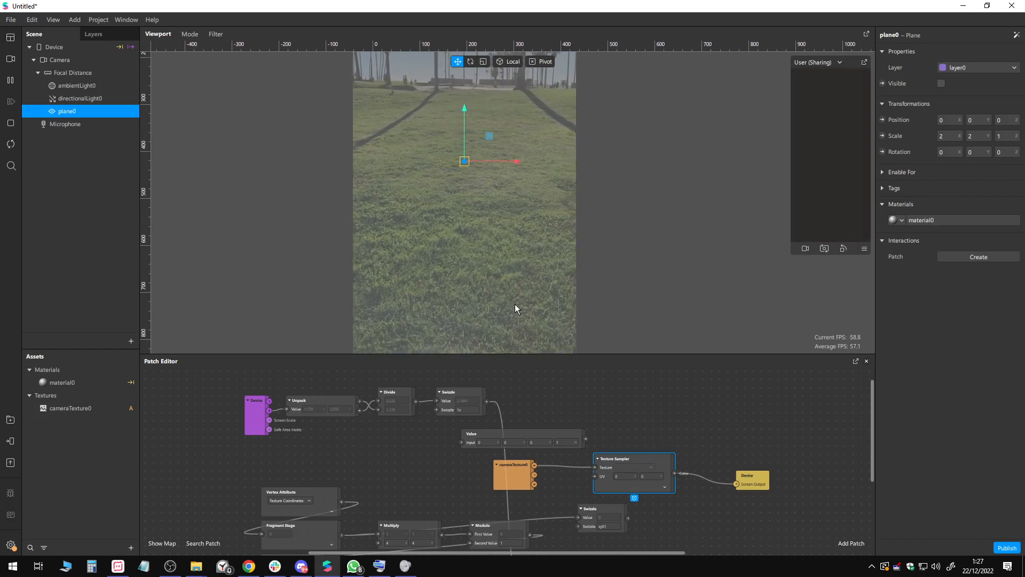
Step: Connect the Fragment Stage output to the Texture Sampler's UV input
scroll(614, 411, "down", 2)
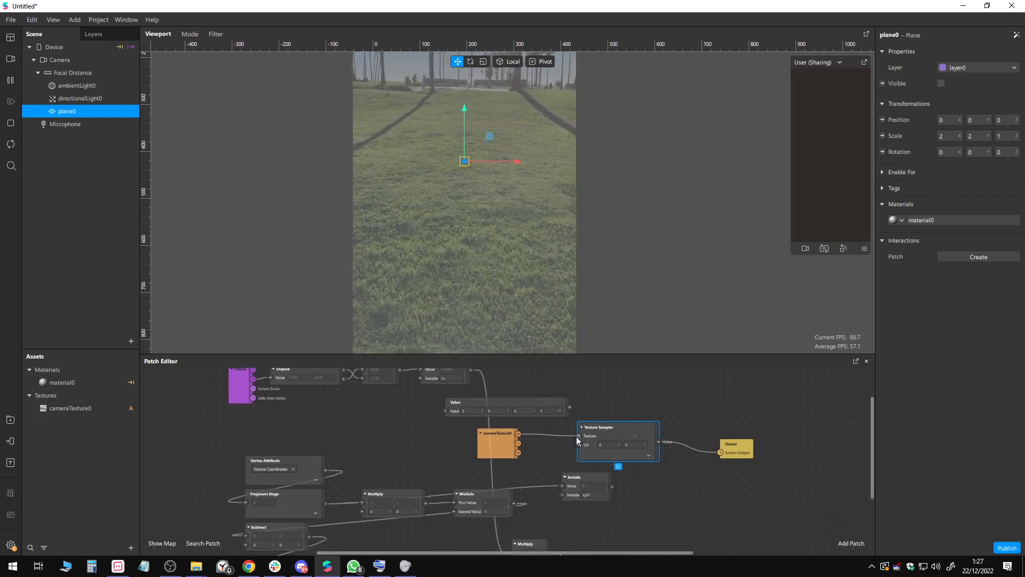
left_click_drag(326, 503, 578, 445)
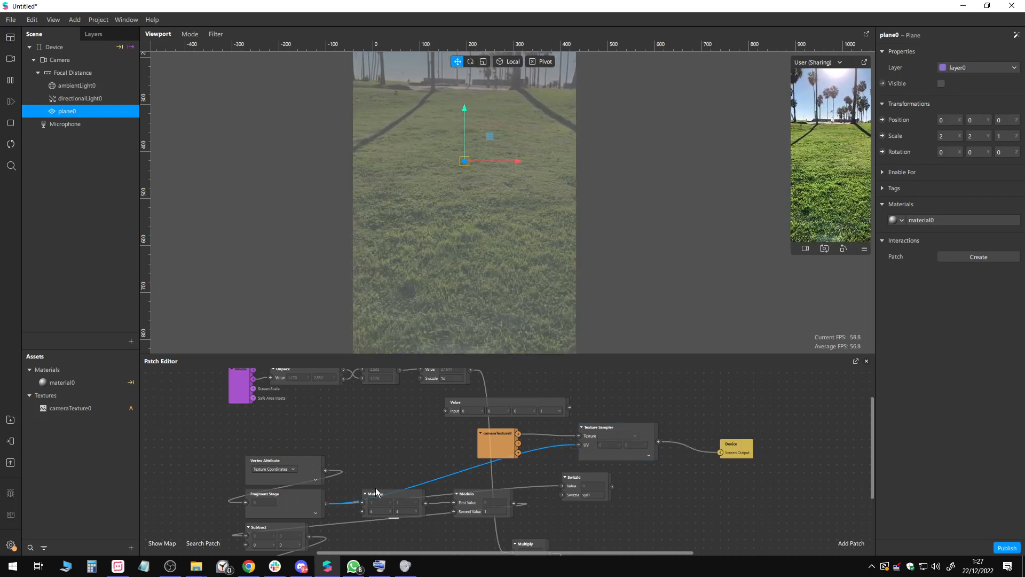
scroll(620, 188, "down", 3)
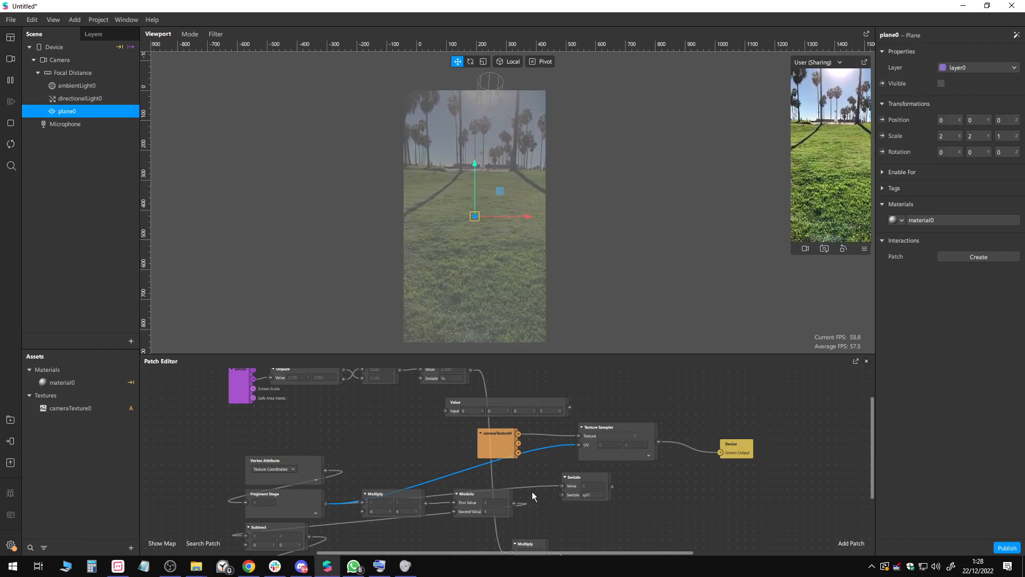
Step: Feed the Modulo output into the Texture Sampler's UV input and enlarge the simulator preview to check the tiling
left_click_drag(514, 504, 578, 446)
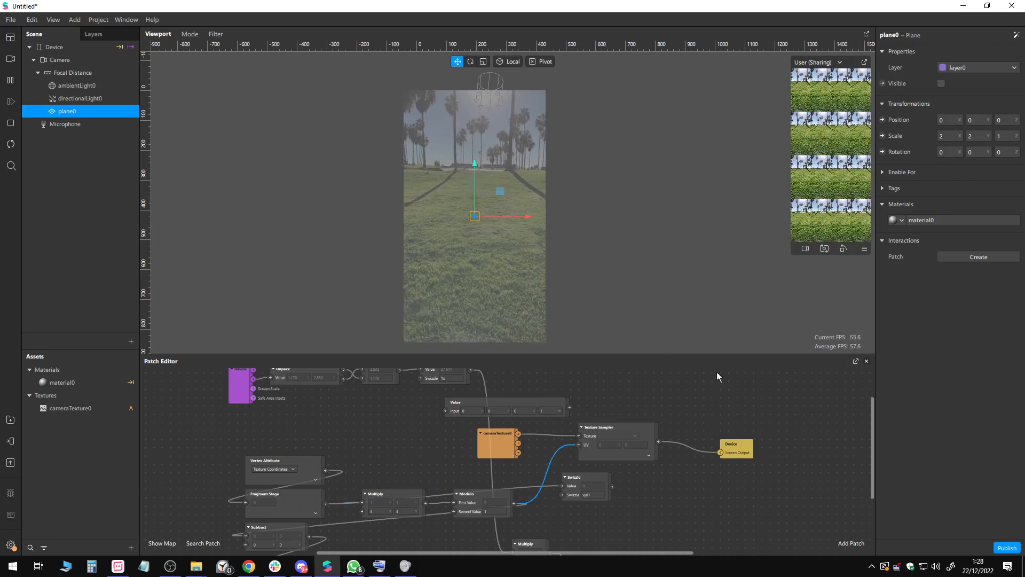
left_click_drag(791, 254, 693, 455)
left_click_drag(747, 349, 640, 490)
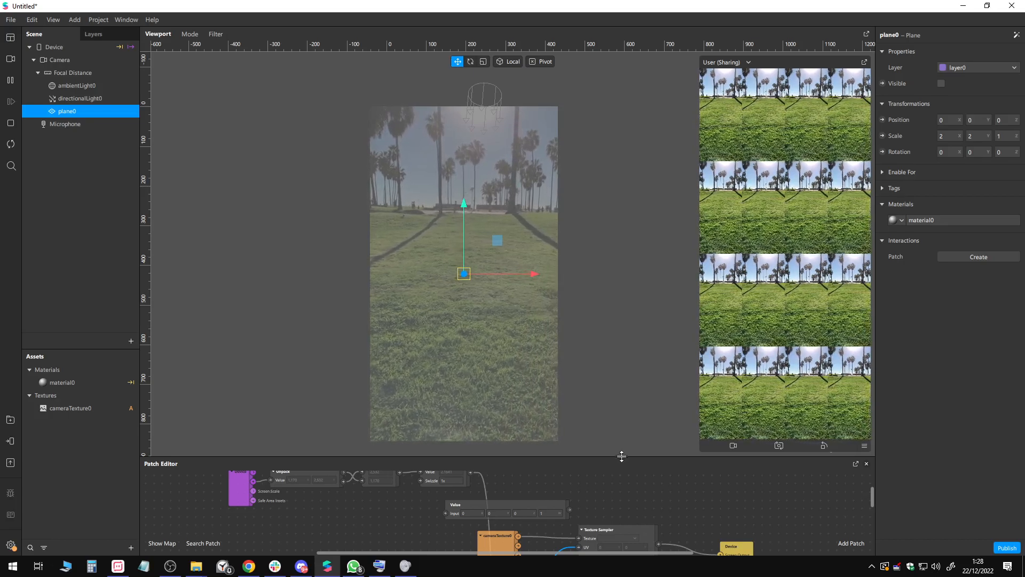
left_click_drag(619, 457, 630, 357)
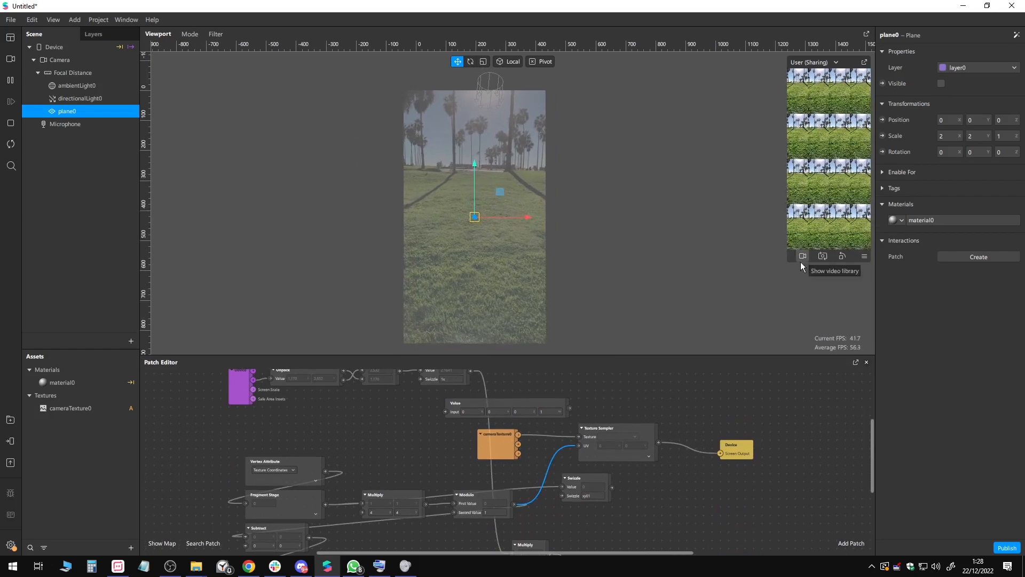
left_click_drag(787, 283, 766, 284)
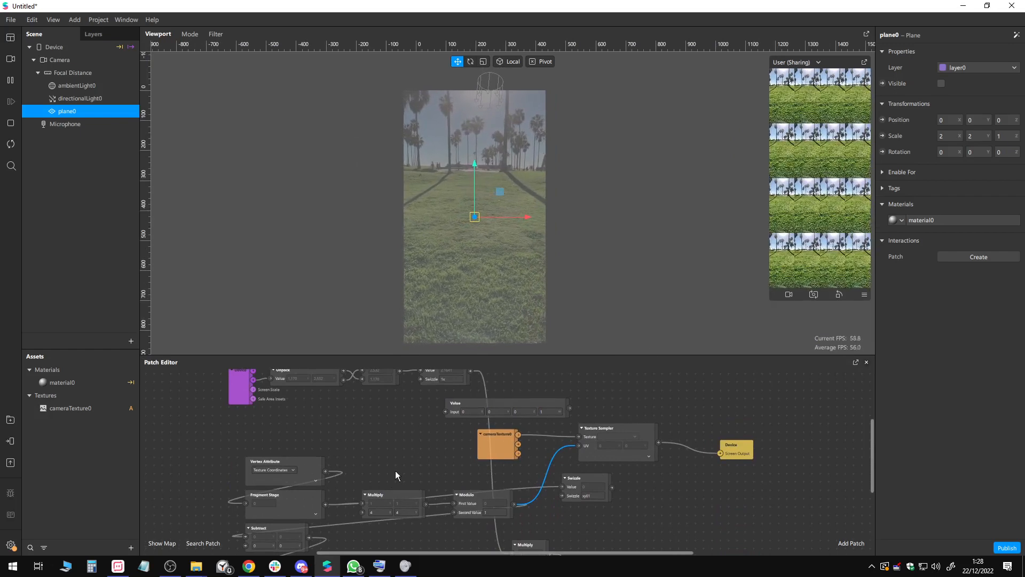
Step: Move the xy01 Swizzle patch directly below the Multiply patch that precedes Modulo
left_click(390, 495)
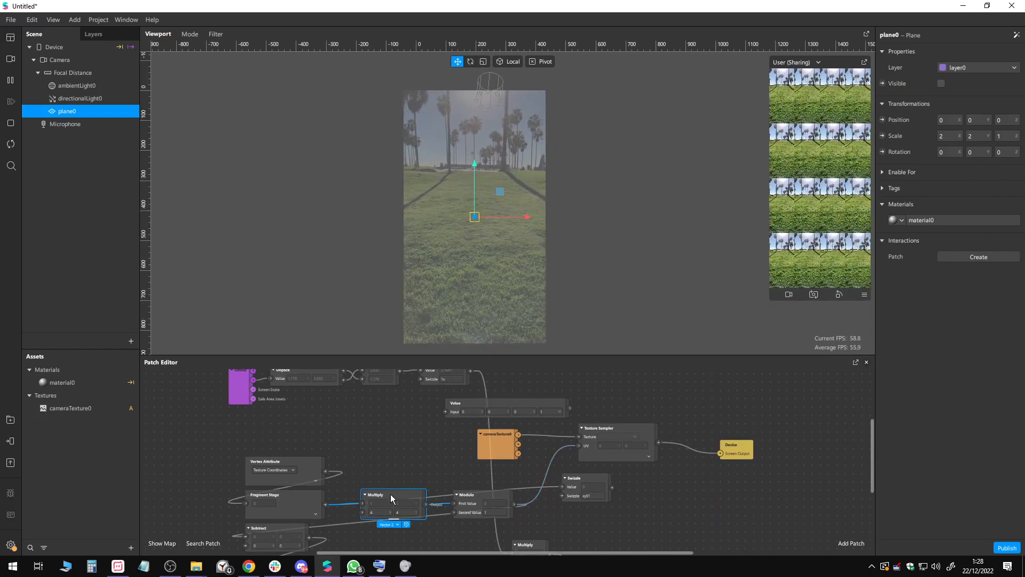
middle_click_drag(411, 467, 362, 394)
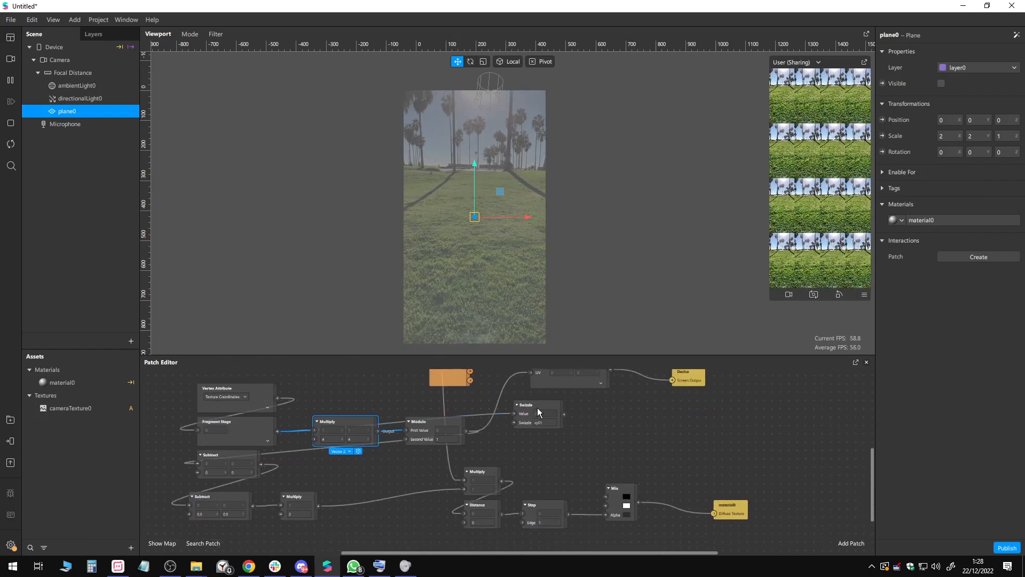
left_click_drag(538, 411, 337, 462)
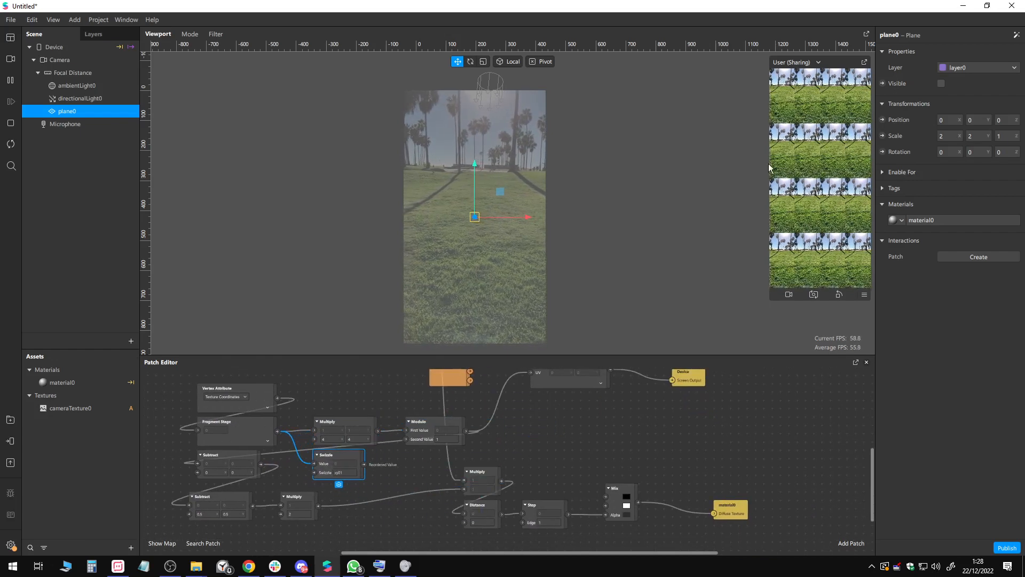
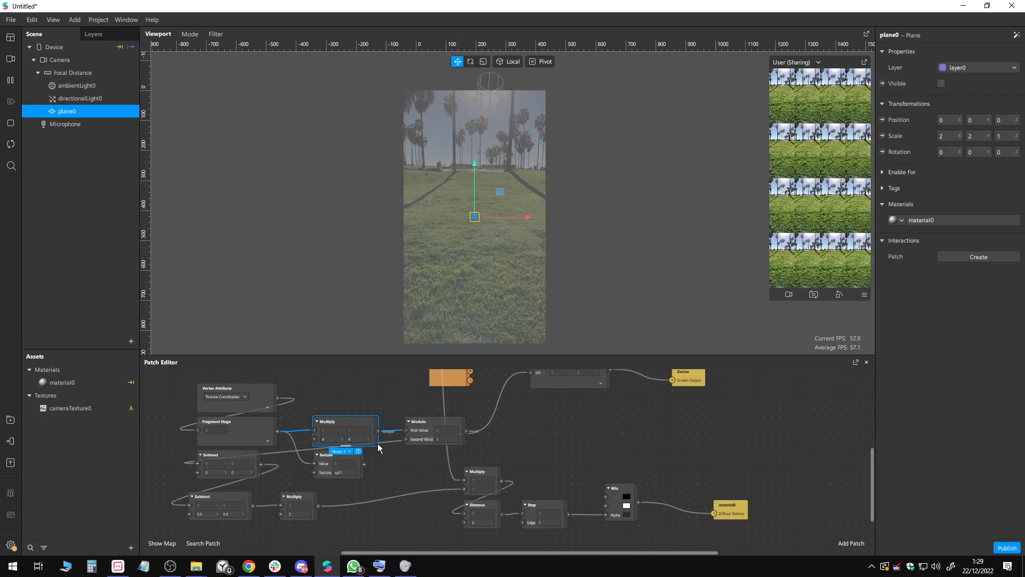
Step: Connect the output of the Multiply before Modulo to the Texture Sampler's UV input and enlarge the simulator preview
scroll(379, 448, "up", 1)
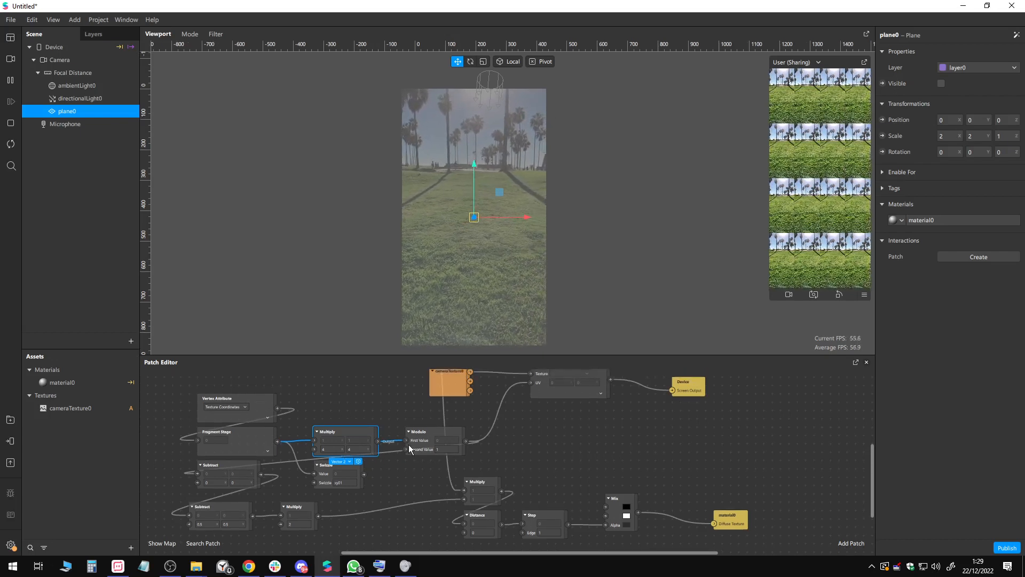
scroll(412, 451, "up", 3)
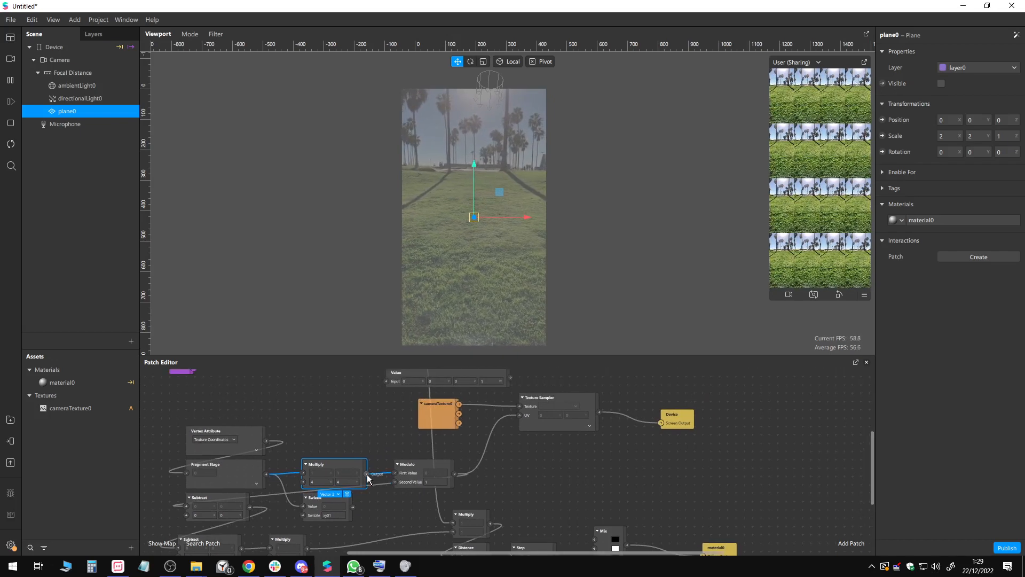
left_click_drag(367, 474, 520, 415)
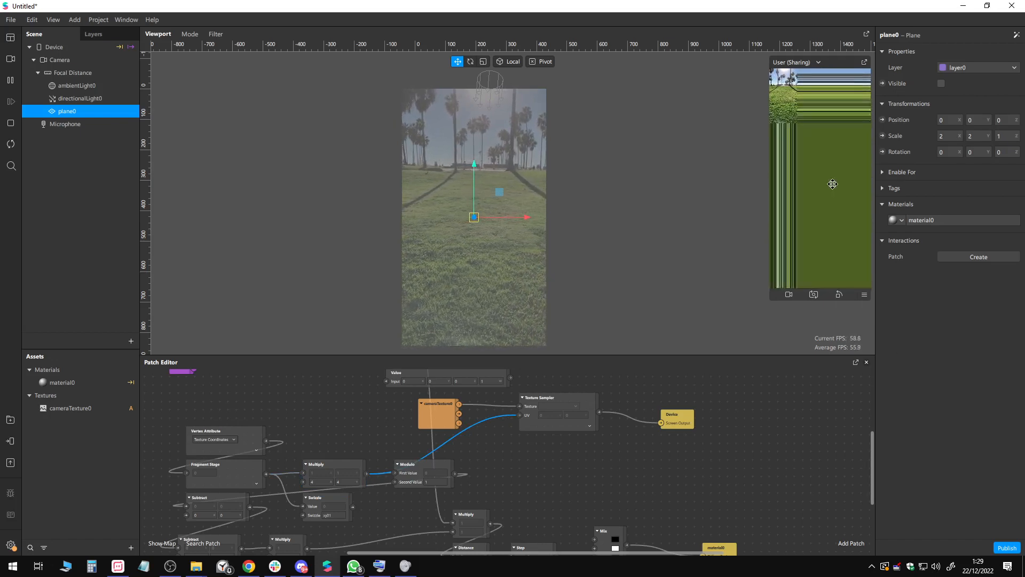
left_click_drag(770, 300, 691, 473)
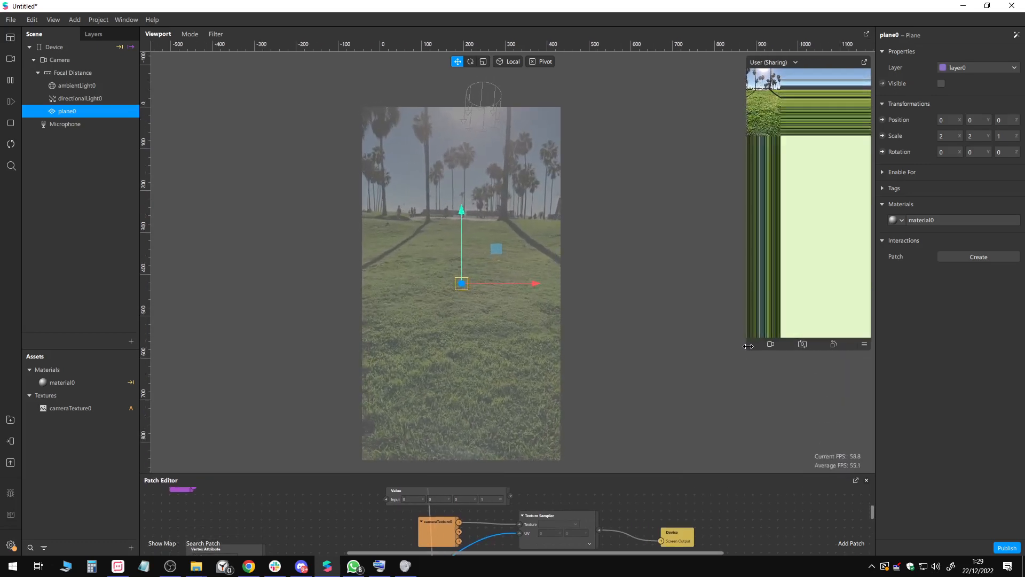
left_click_drag(749, 347, 693, 347)
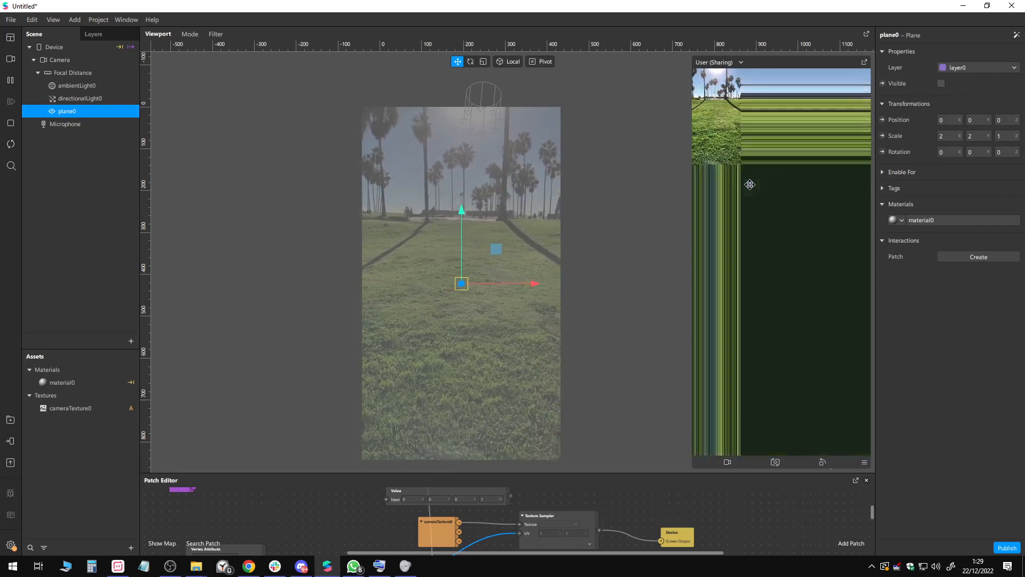
middle_click_drag(592, 150, 525, 126)
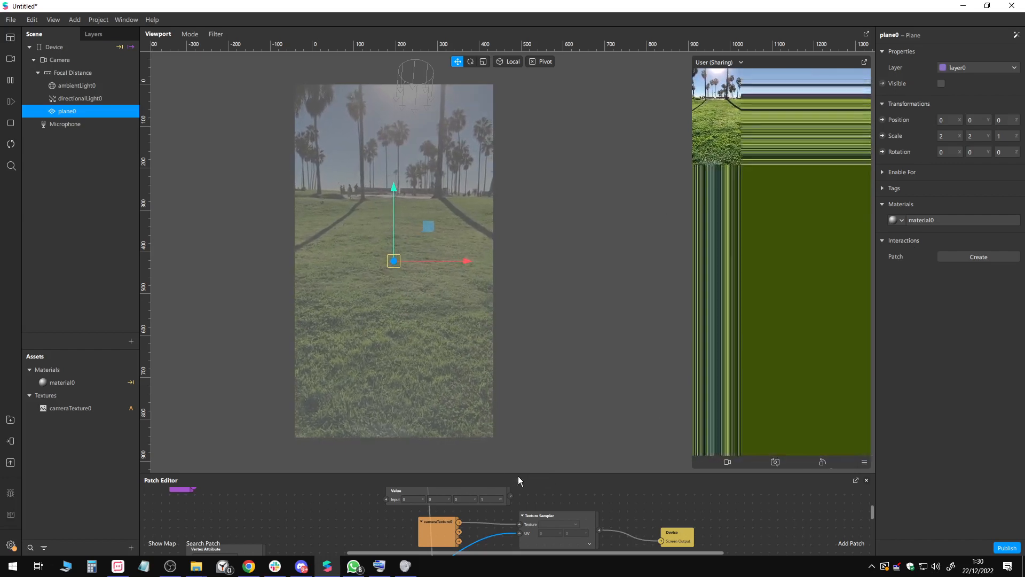
Step: Enlarge the patch editor and connect the Modulo output to the Texture Sampler's UV input
left_click_drag(520, 473, 519, 376)
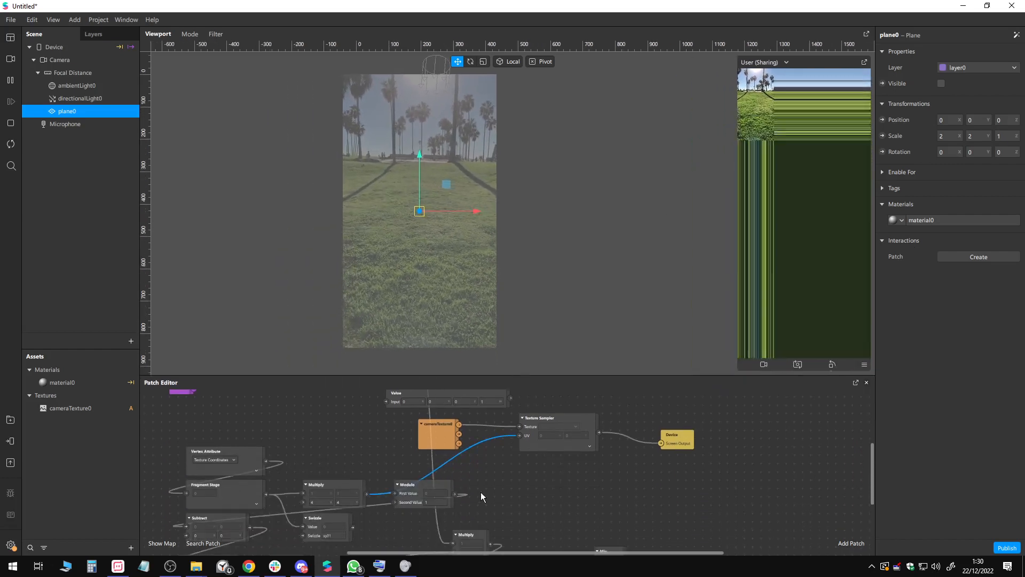
left_click_drag(488, 451, 518, 435)
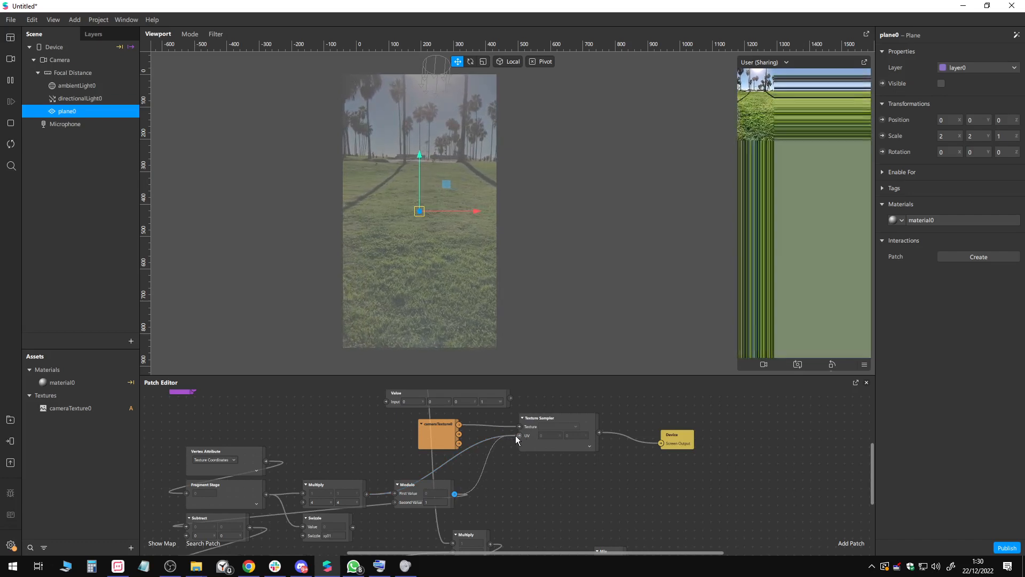
double_click(486, 491)
left_click(430, 503)
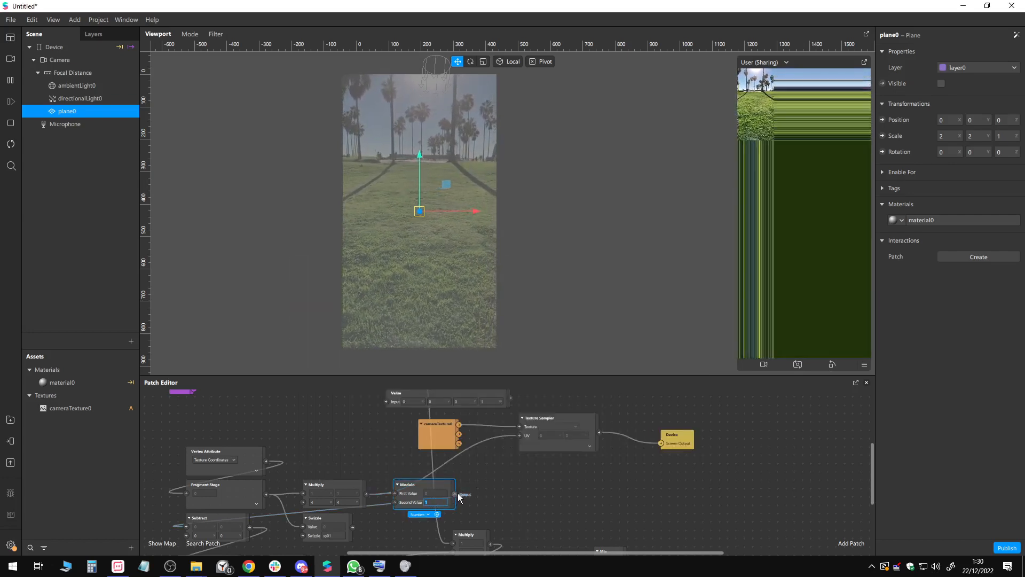
left_click_drag(457, 495, 520, 435)
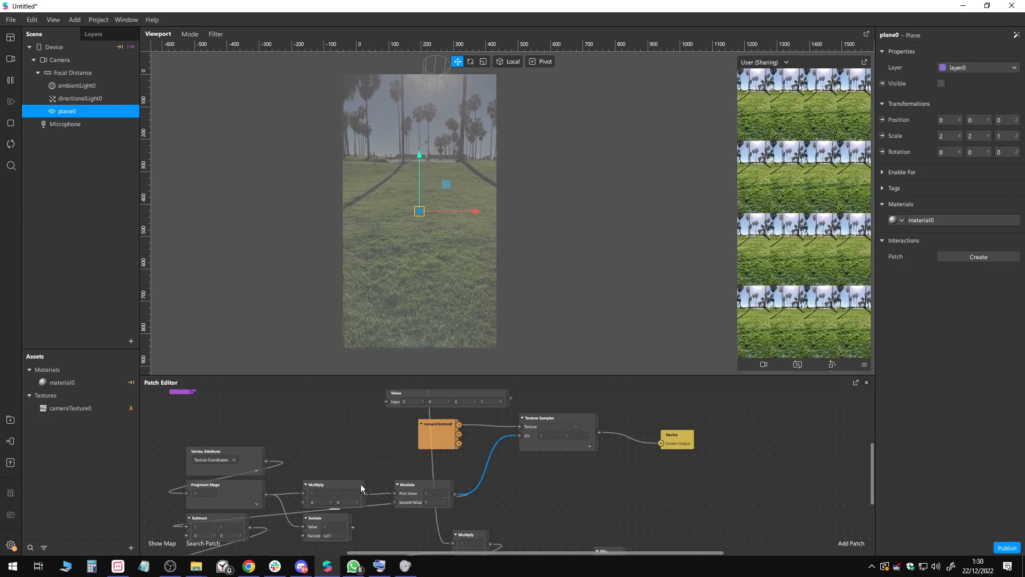
left_click(344, 486)
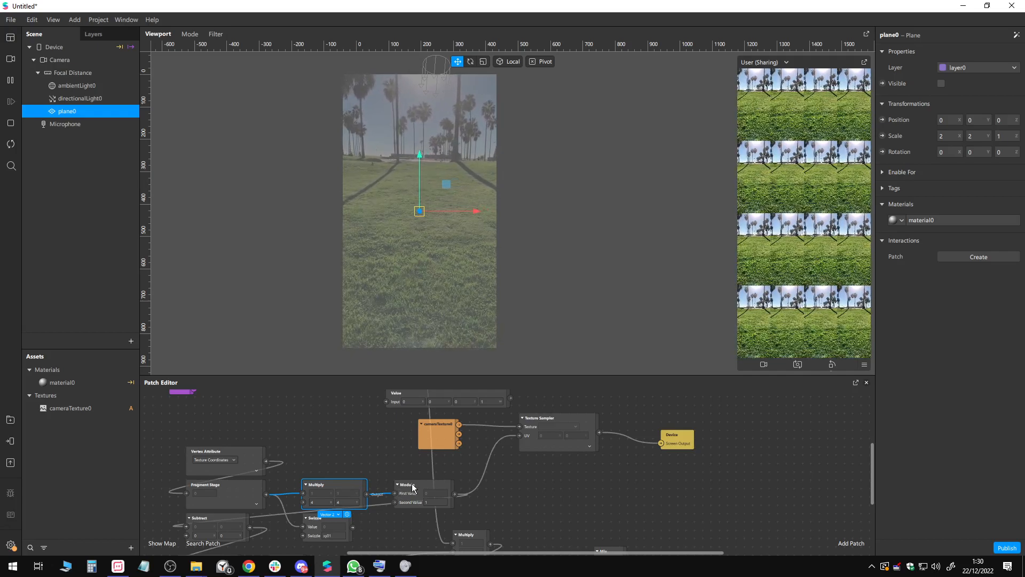
Step: Move the circle shader patches, from Subtract and Swizzle through to material0, further down below the Multiply and Modulo patches
middle_click_drag(401, 479, 369, 422)
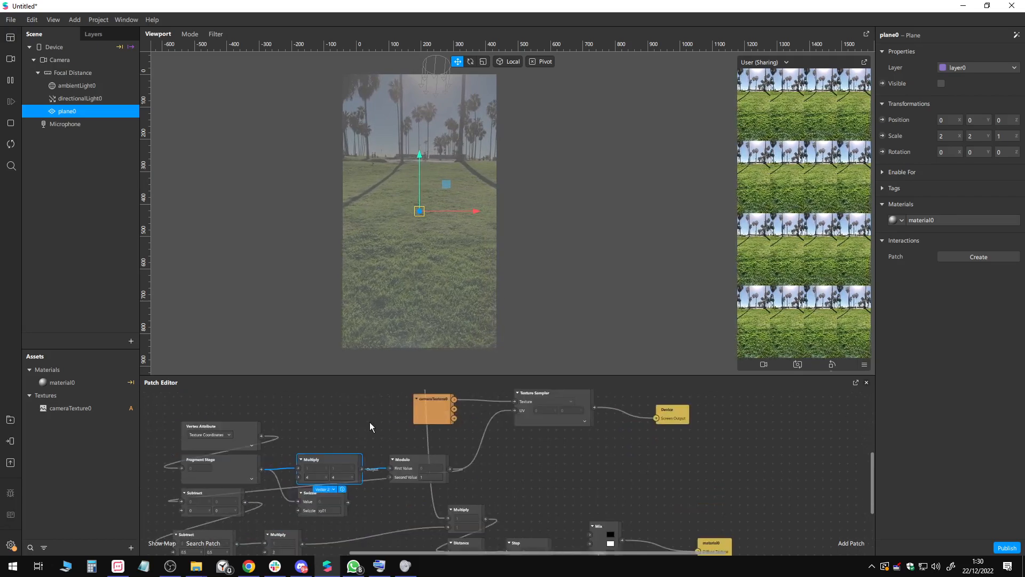
middle_click_drag(414, 508, 391, 433)
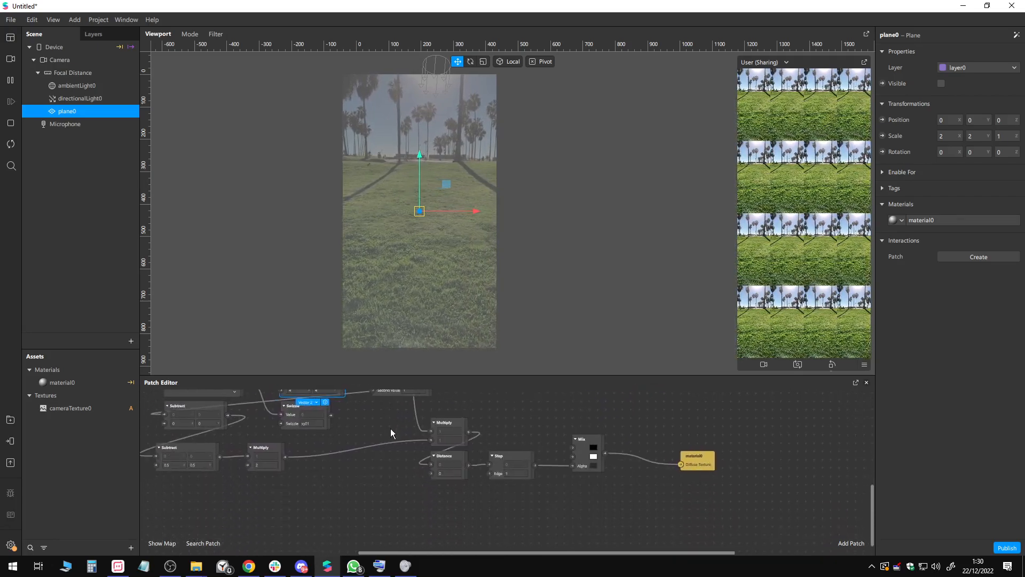
left_click(175, 414)
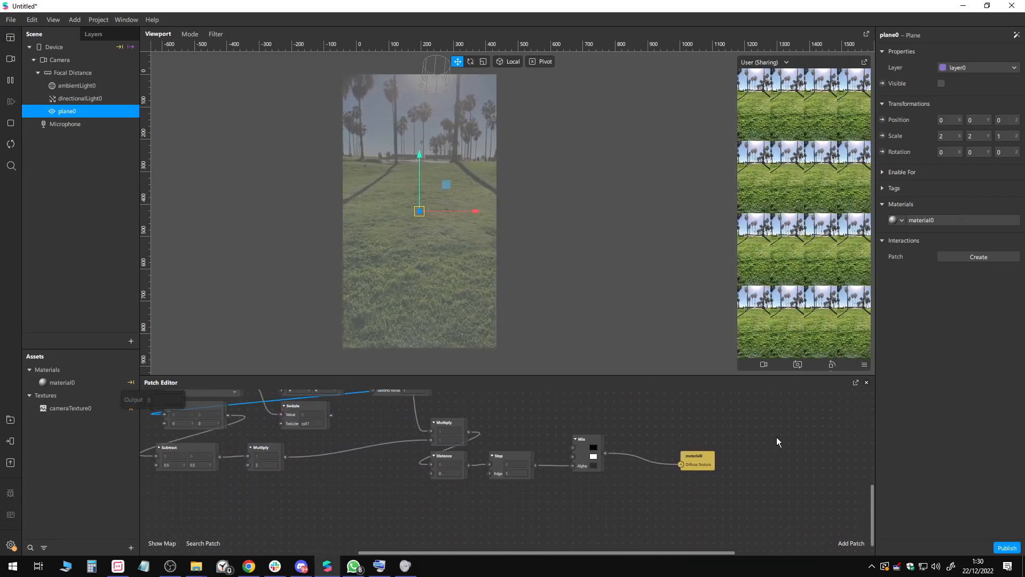
left_click_drag(744, 427, 201, 463)
left_click_drag(217, 413, 209, 496)
Step: Connect the output of the Multiply before Modulo to the Texture Sampler's UV input and set both multiplier components to 1
middle_click_drag(425, 466, 433, 515)
scroll(468, 451, "up", 3)
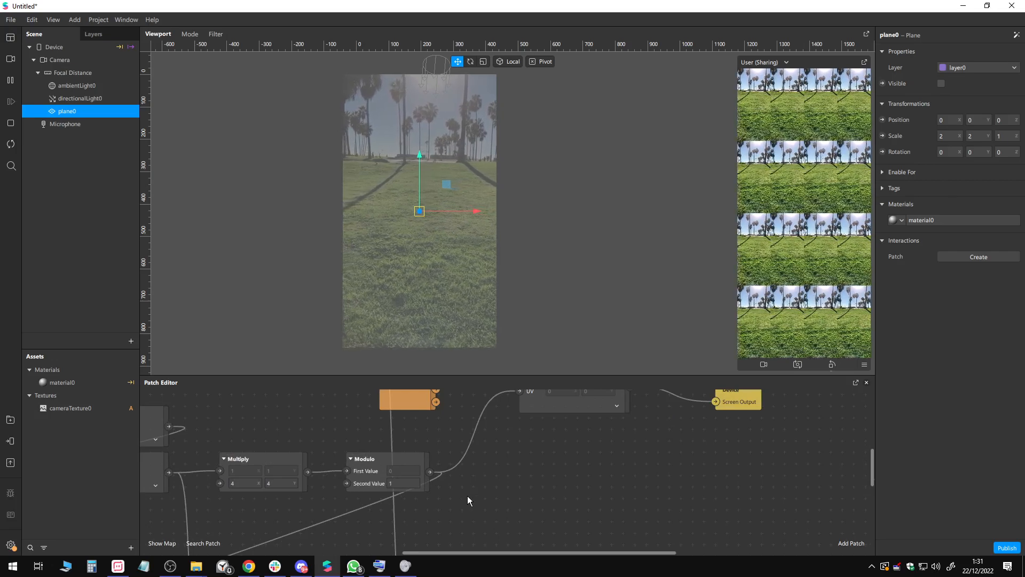
middle_click_drag(467, 496, 477, 521)
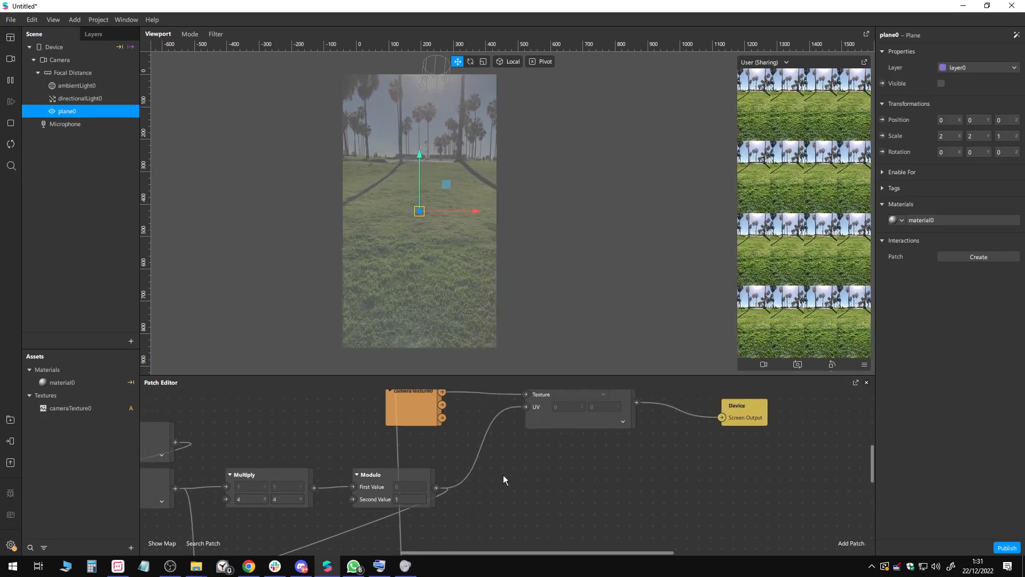
middle_click_drag(503, 479, 553, 481)
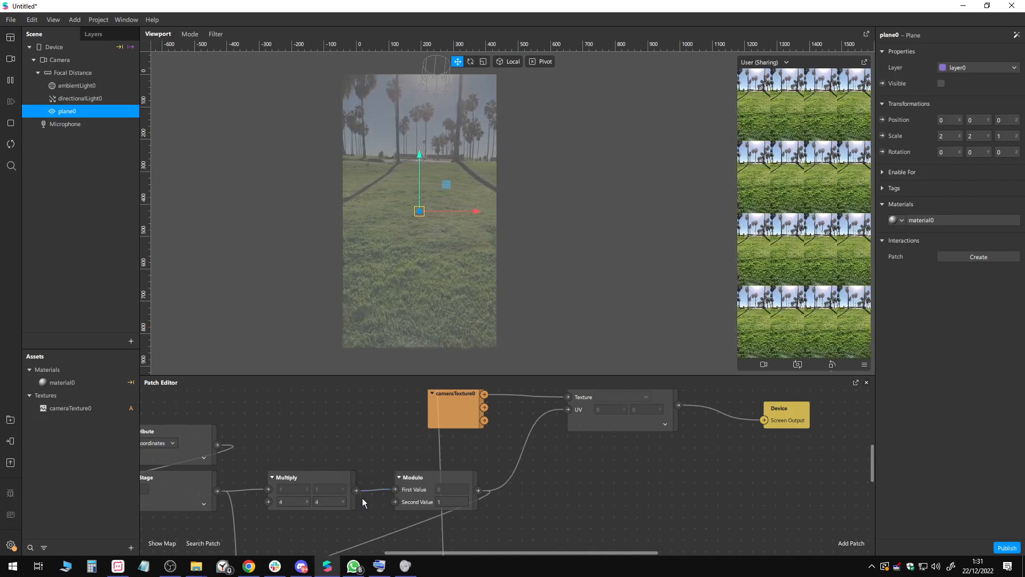
left_click_drag(357, 491, 567, 410)
left_click(295, 511)
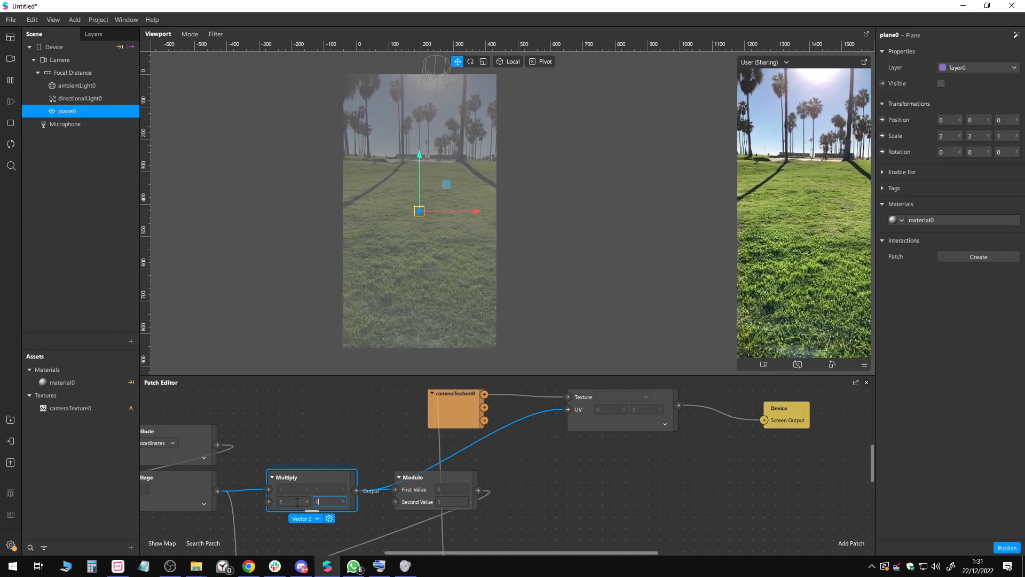
Step: Change the value type of the Multiply patch before Modulo from Vector 2 to Number
left_click(312, 519)
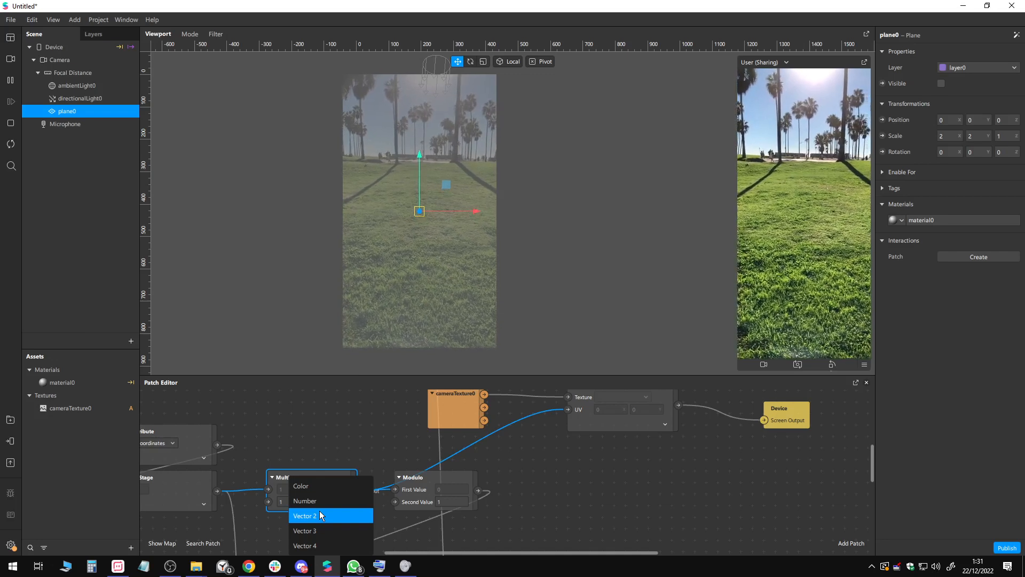
left_click(320, 512)
left_click(313, 502)
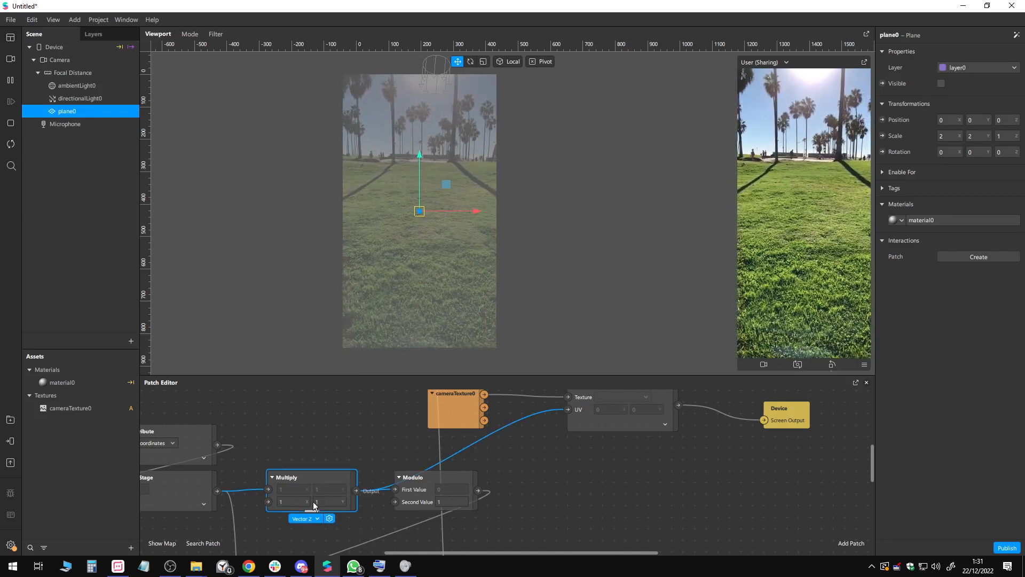
left_click(316, 518)
left_click(305, 485)
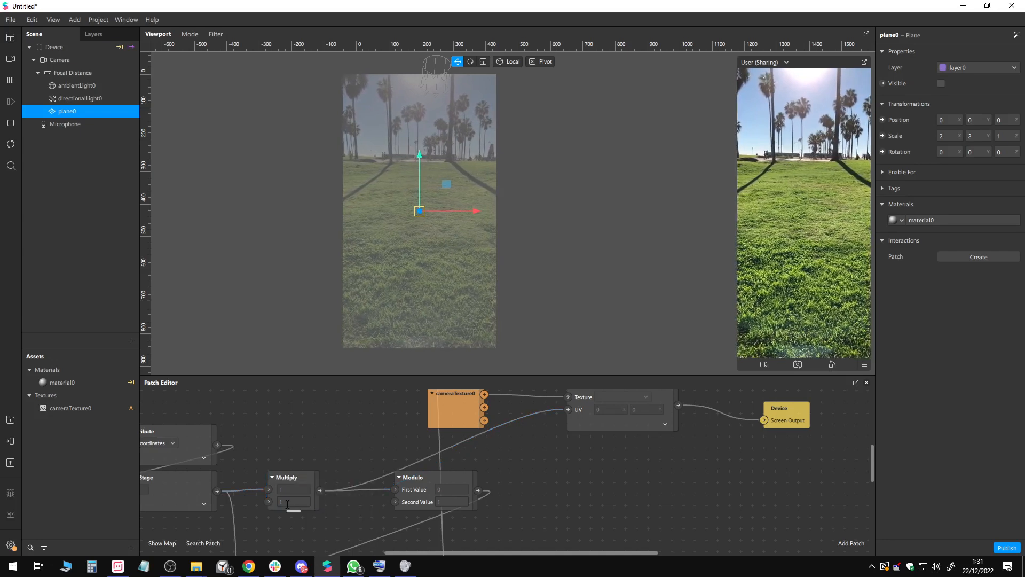
Step: Test multipliers of 0.5 and 0.3 on the Multiply patch and set it back to 1
left_click(292, 502)
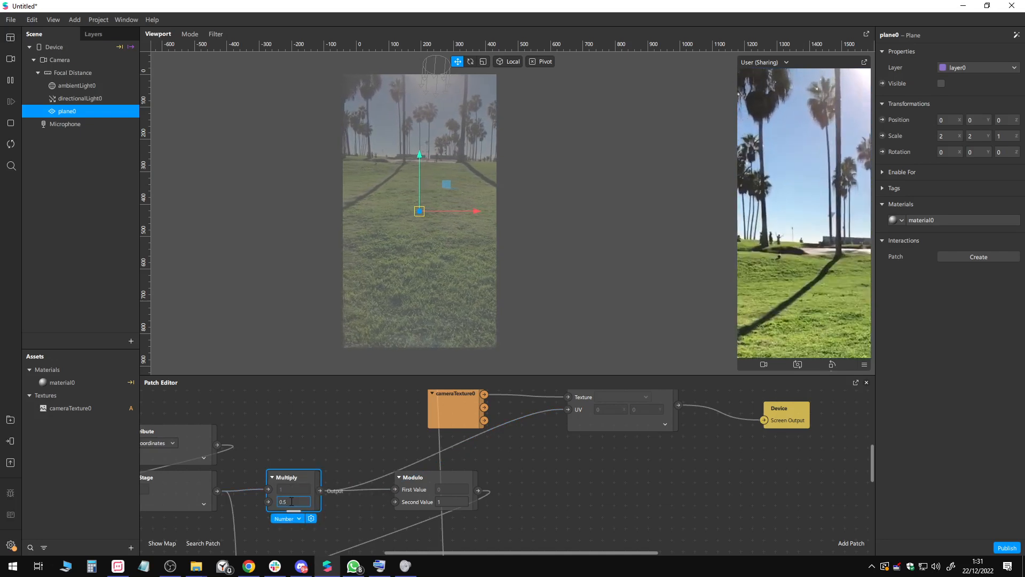
type("0.3")
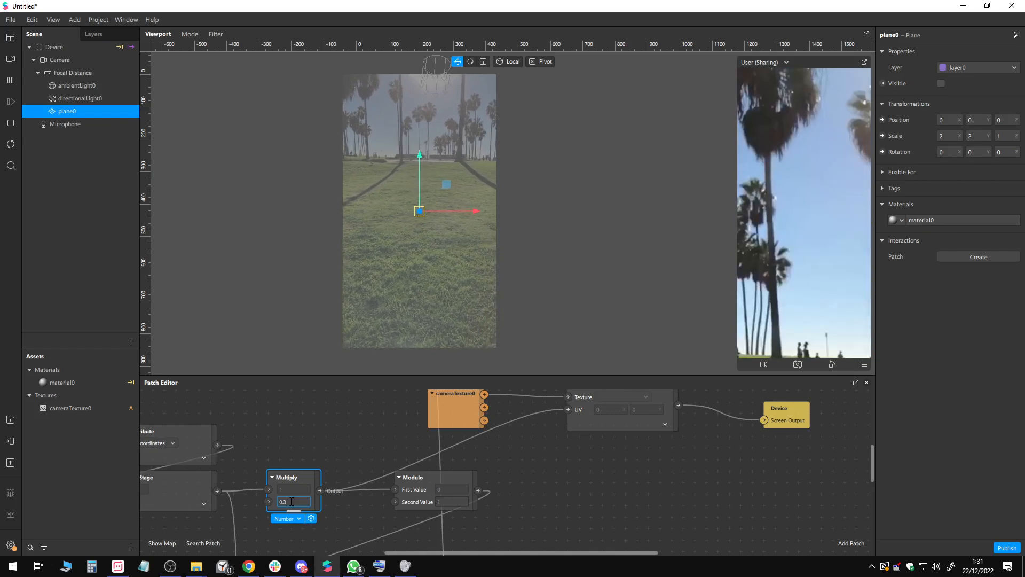
key("BackSpace")
type("1")
key("BackSpace")
type("2")
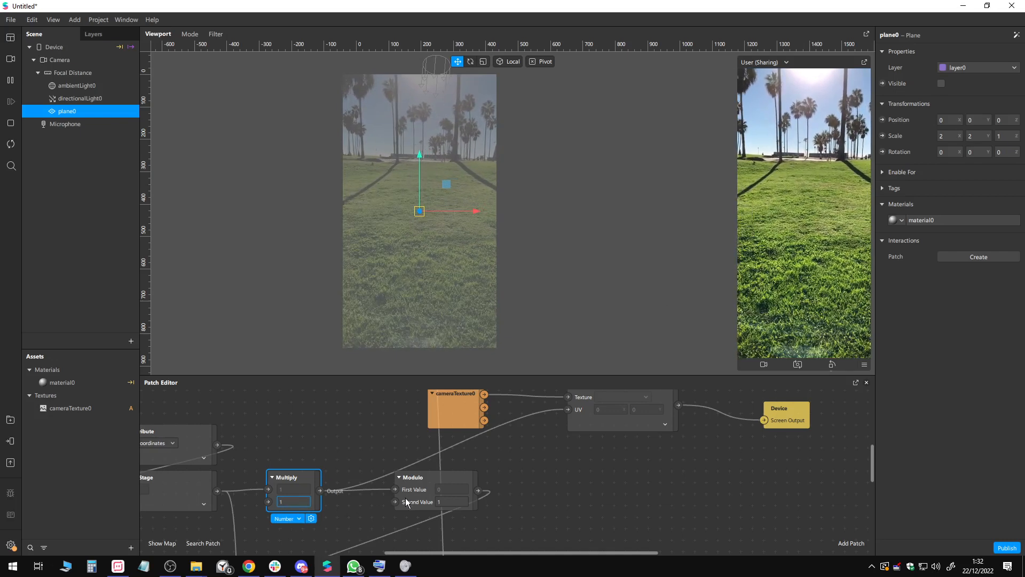
Step: Look over the patch graph from the Fragment Stage and Multiply patches down to the circle shader's Subtract, Distance and Mix patches
middle_click_drag(361, 517, 426, 439)
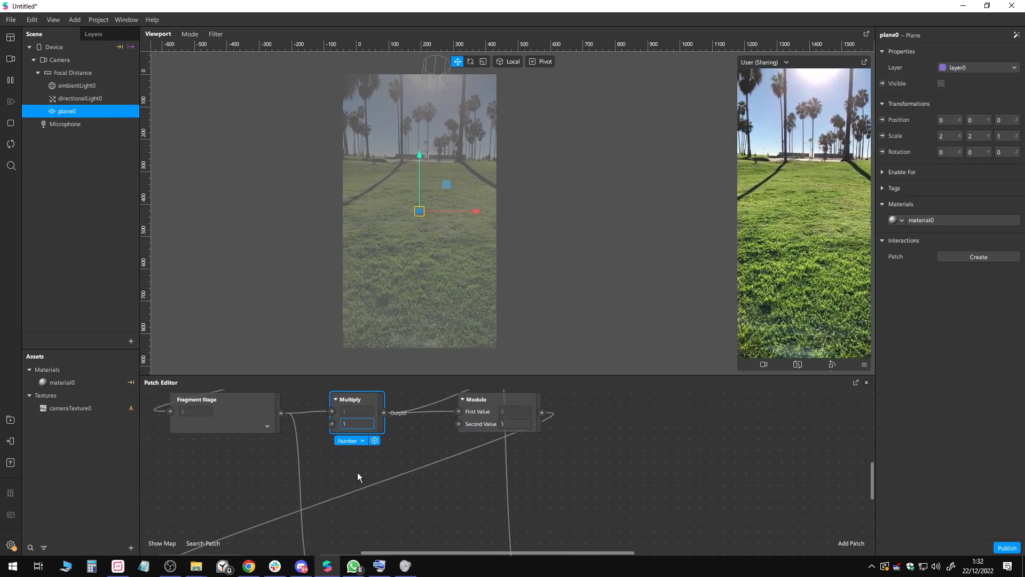
middle_click_drag(357, 472, 384, 511)
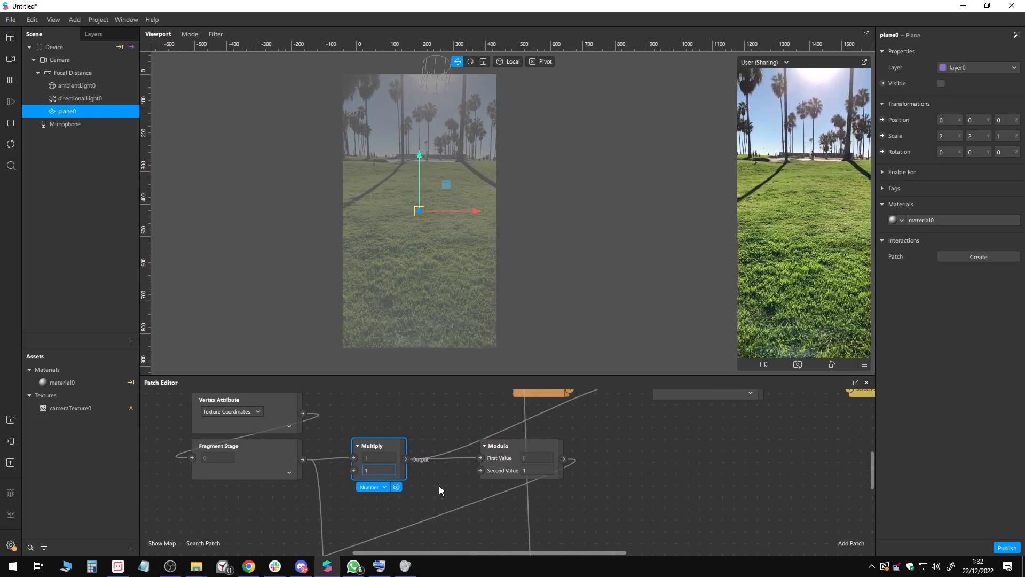
middle_click_drag(440, 487, 390, 501)
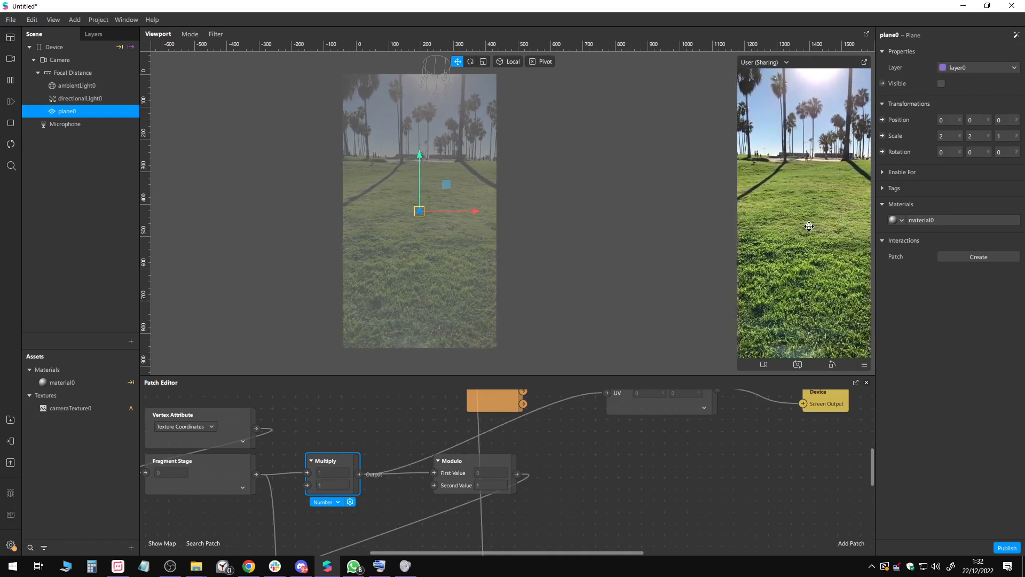
middle_click_drag(354, 530, 377, 485)
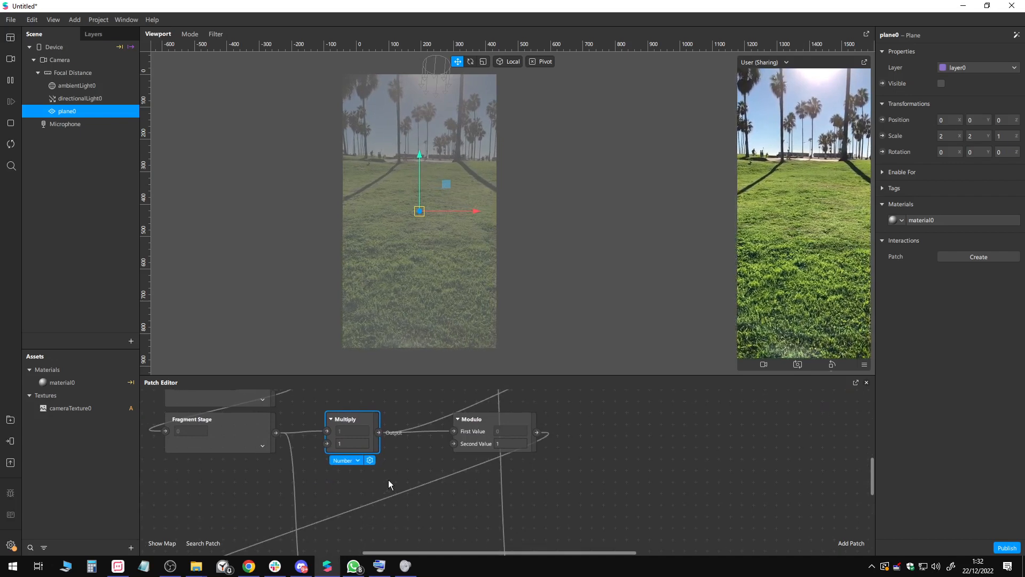
scroll(388, 480, "down", 3)
middle_click_drag(366, 528, 422, 485)
scroll(412, 437, "down", 1)
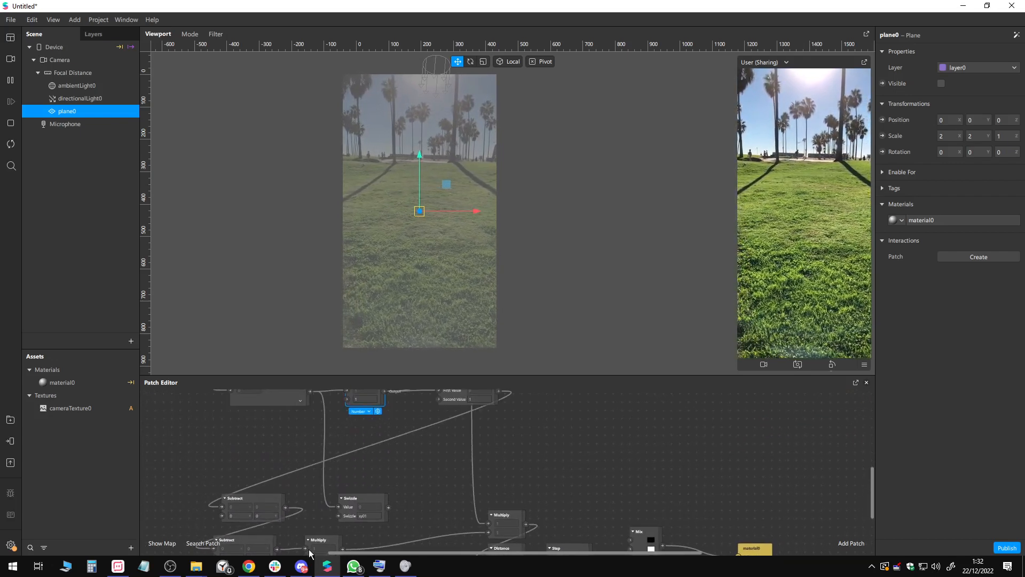
middle_click_drag(280, 533, 272, 501)
mouse_move(335, 514)
middle_mouse_down()
mouse_move(322, 527)
mouse_move(350, 526)
middle_mouse_up()
scroll(348, 512, "down", 2)
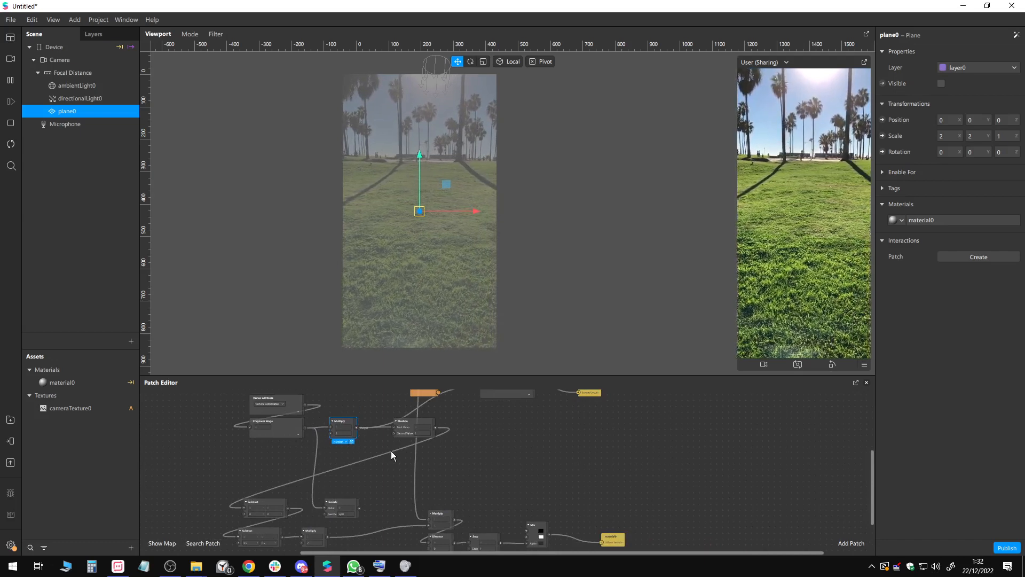
scroll(390, 448, "up", 1)
scroll(389, 443, "down", 1)
scroll(387, 444, "up", 3)
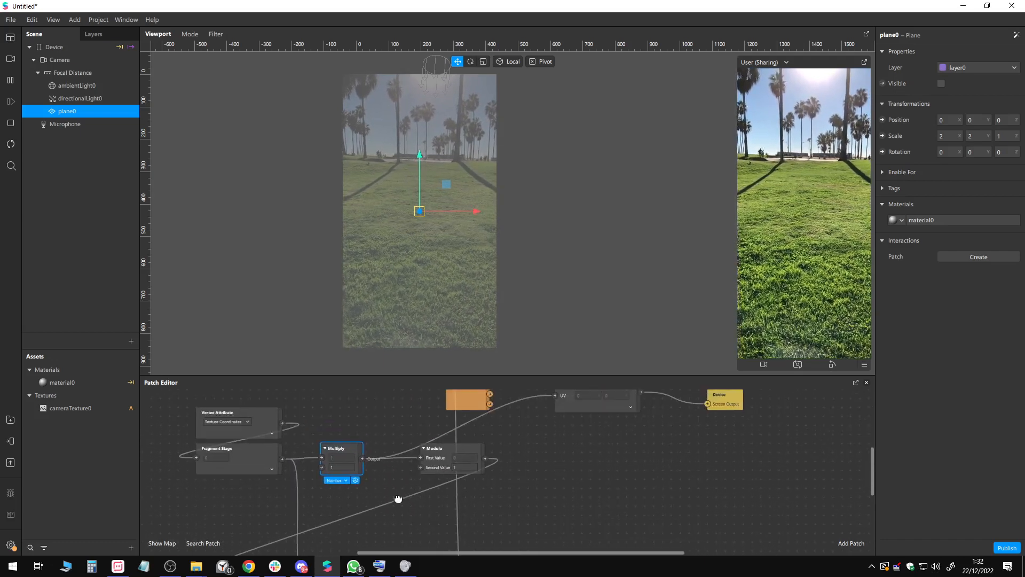
Step: Set the multiplier of the Multiply patch after the Fragment Stage to 0.5, trying 0.7 first
left_click(336, 465)
type("0.7")
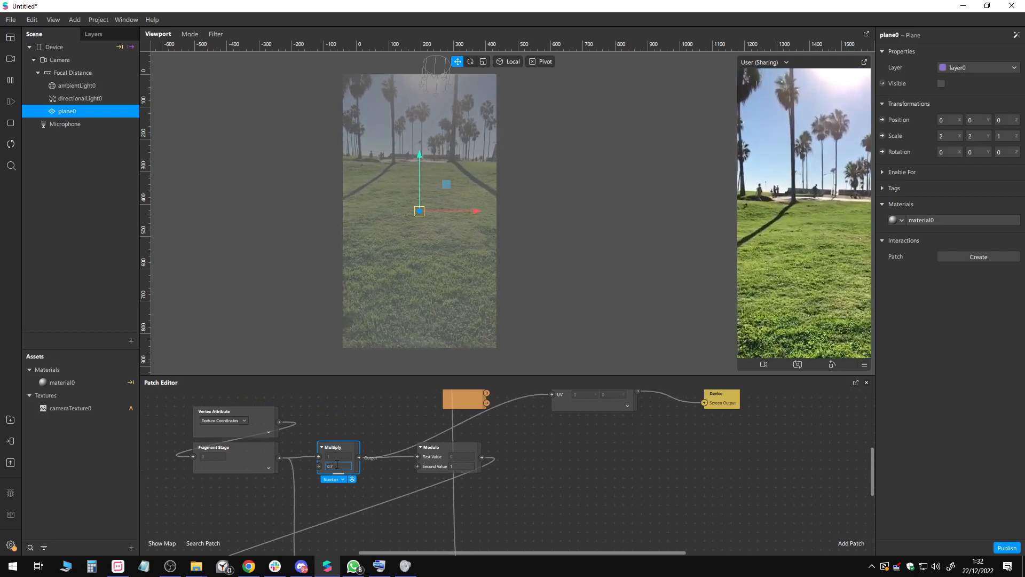
key("BackSpace")
type("5")
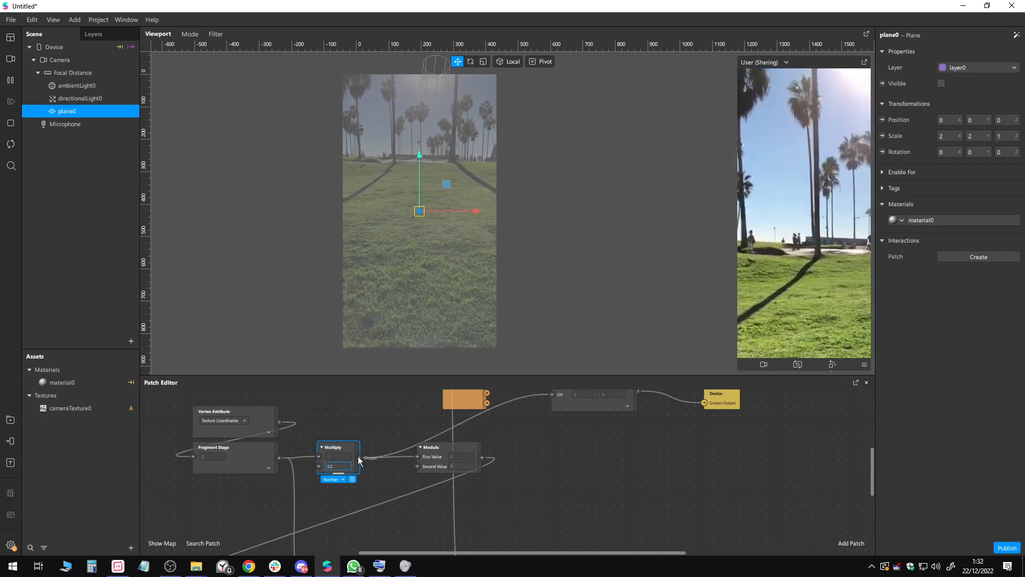
left_click(317, 447)
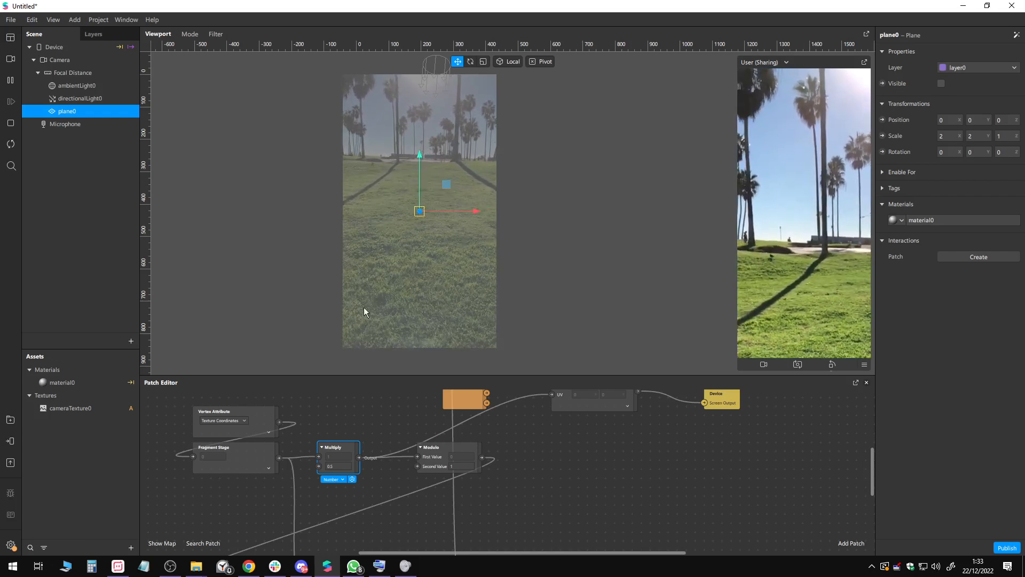
Step: Add a Subtract patch fed by the Fragment Stage output and connect its output to the Multiply patch's first input
mouse_move(272, 467)
left_mouse_down()
mouse_move(270, 491)
mouse_move(268, 470)
left_mouse_up()
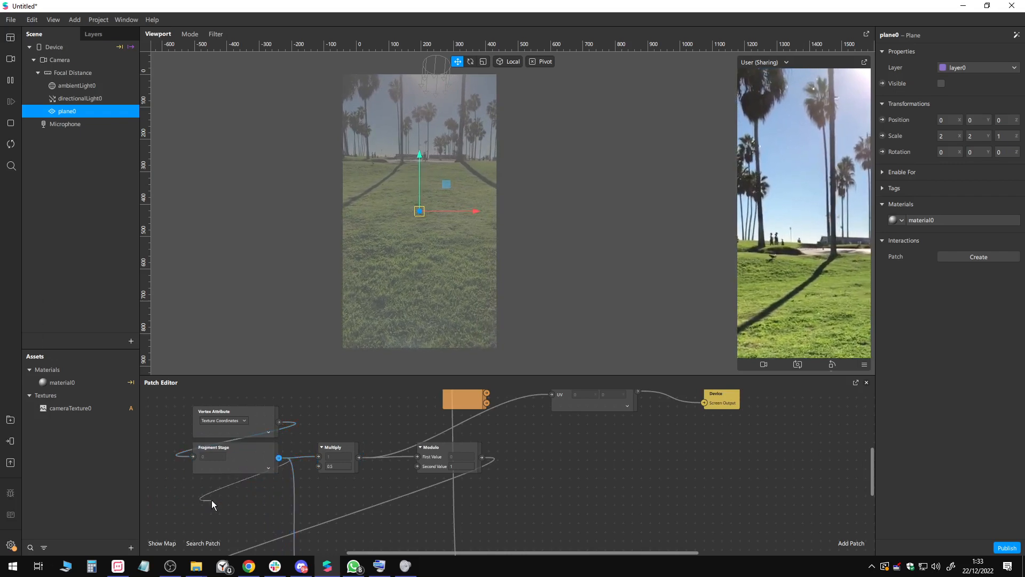
double_click(211, 500)
type("sub")
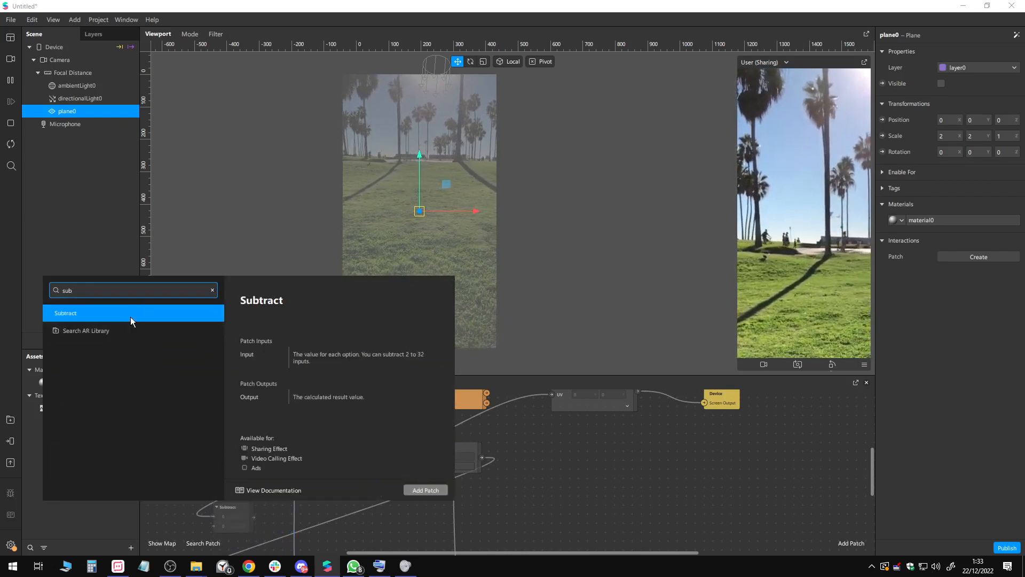
left_click(130, 315)
left_click_drag(227, 507, 318, 457)
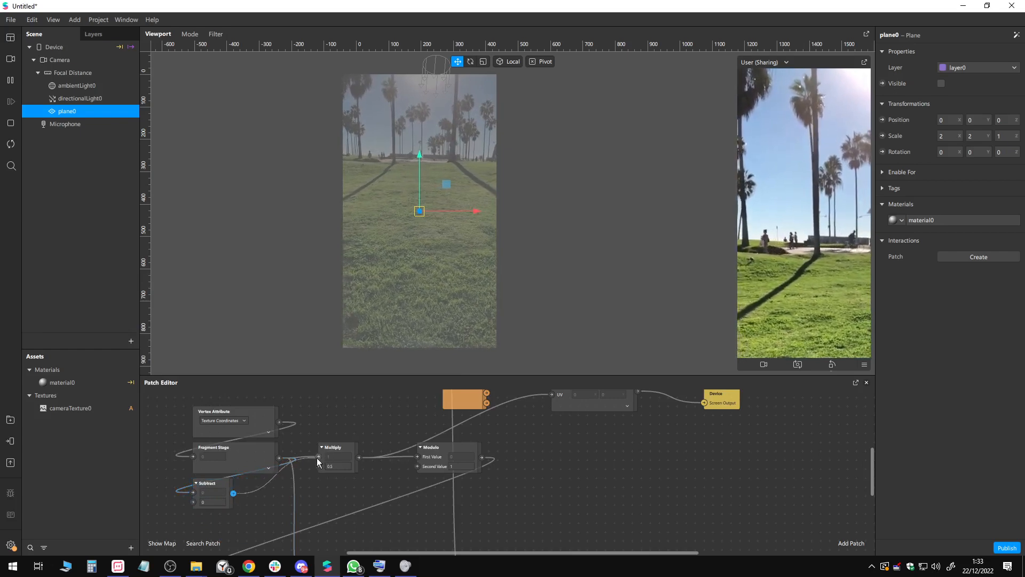
Step: Change the new Subtract patch to Vector 2 and set its X subtraction value to 0.8, trying 0.2 and 0.4 first
left_click(213, 487)
left_click(209, 516)
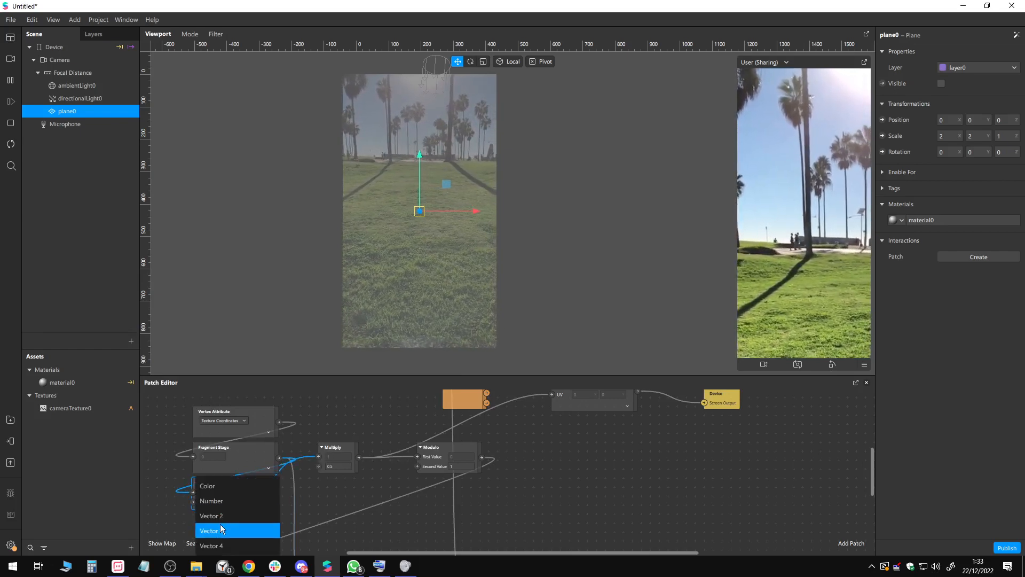
left_click(228, 516)
left_click(211, 502)
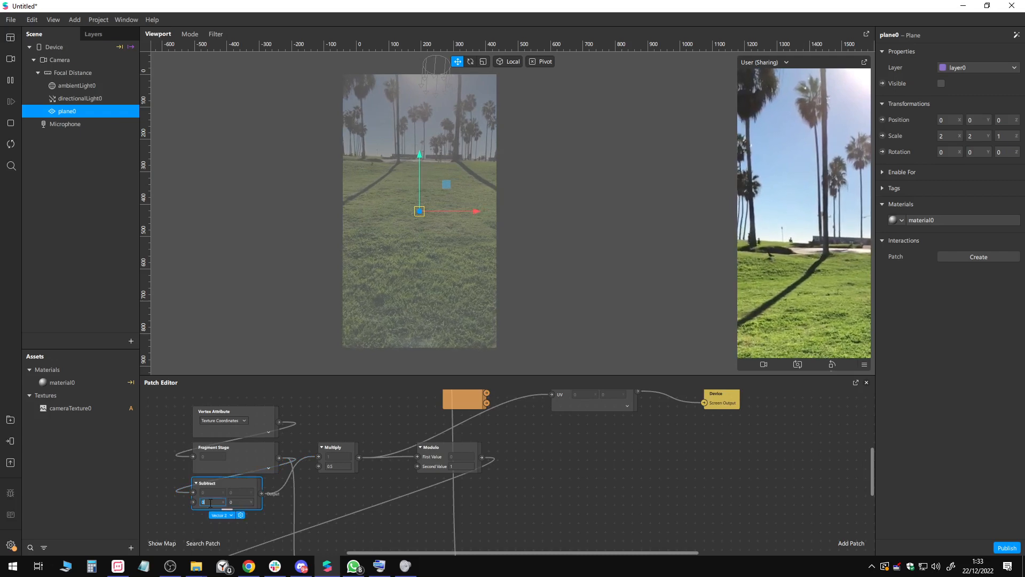
type("0.2")
key("BackSpace")
type("4")
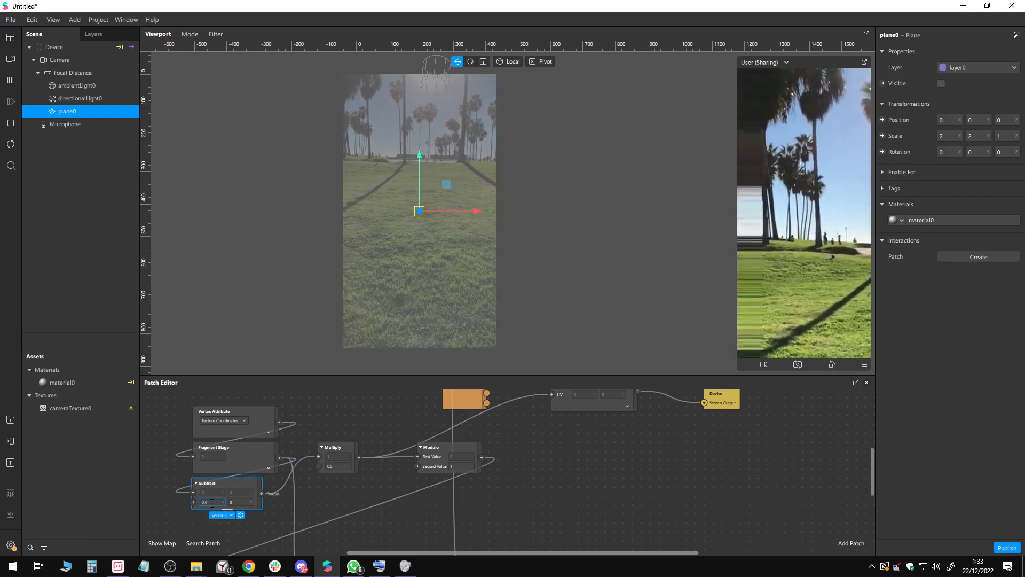
key("BackSpace")
type("8")
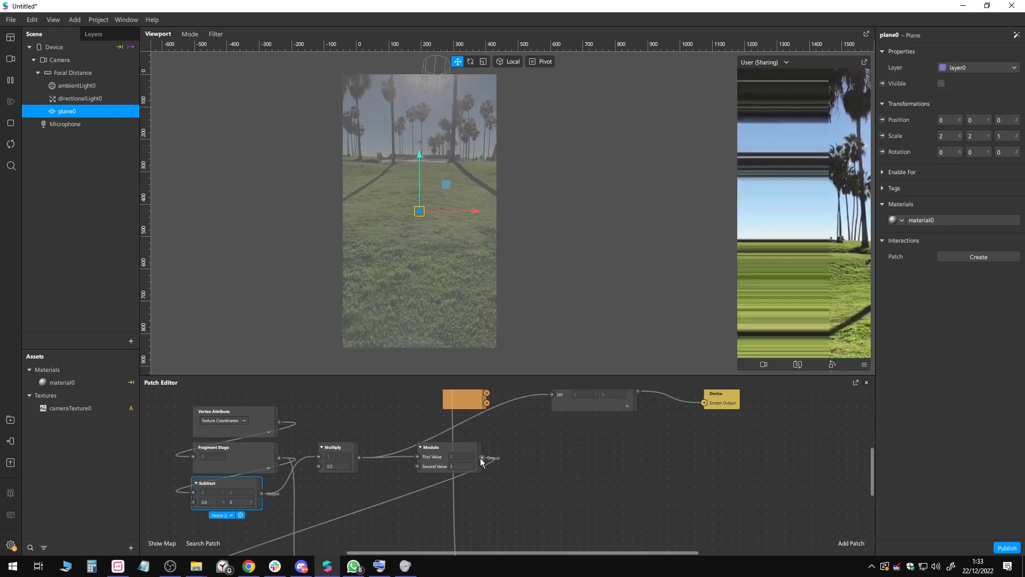
Step: Connect the Modulo output to the Texture Sampler's UV input and set the X subtraction value of the Vector 2 Subtract patch to -0.5
left_click_drag(482, 457, 551, 395)
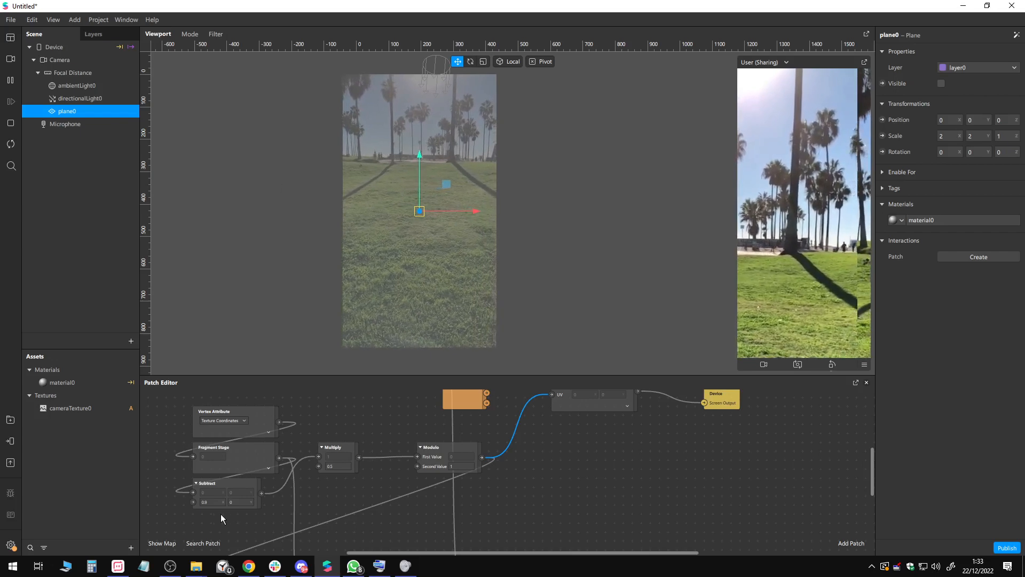
left_click(213, 502)
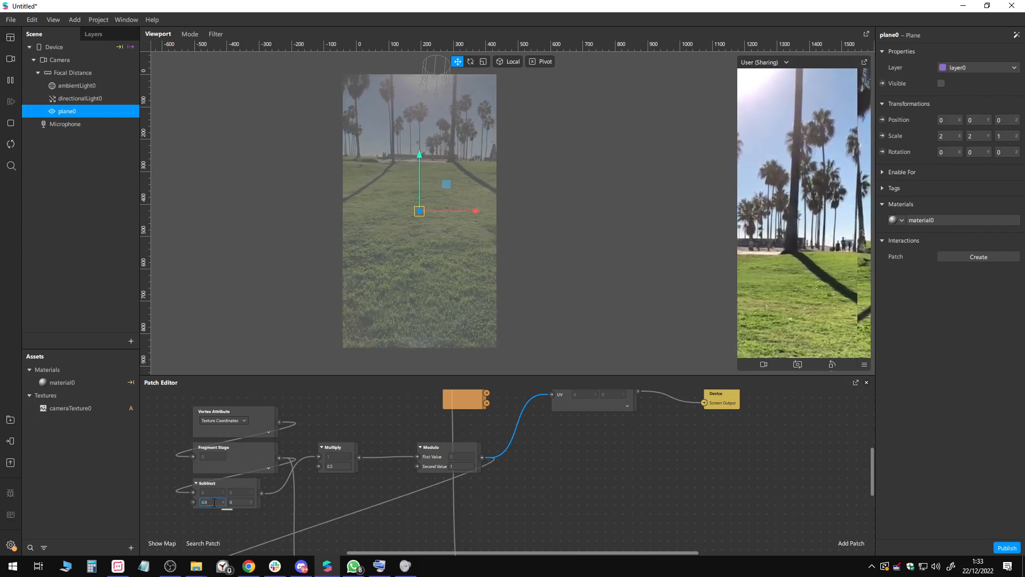
key("Down")
key("Down")
key("Down")
key("Down")
key("Down")
key("Down")
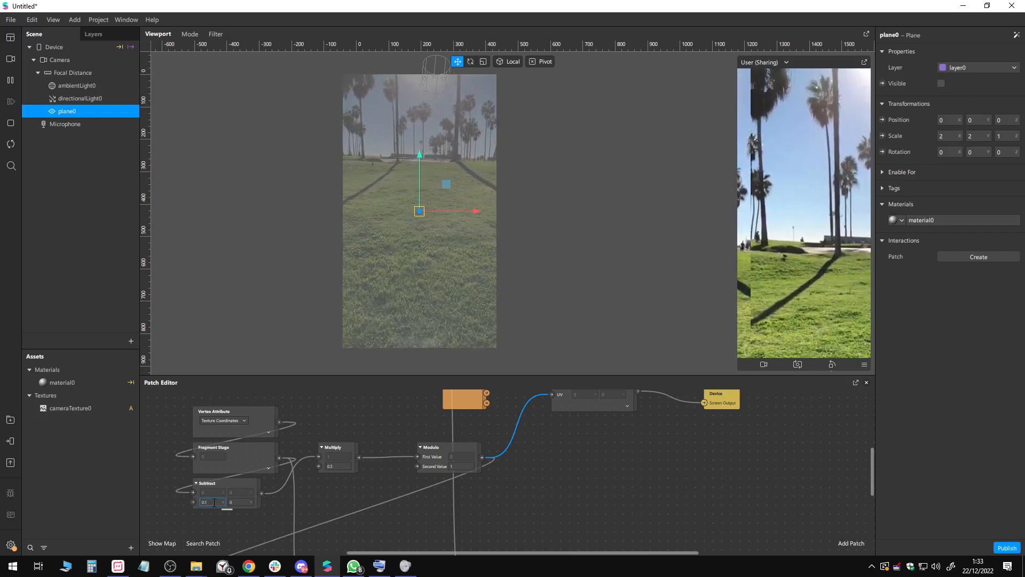
key("Up")
key("Up")
key("Up")
key("Up")
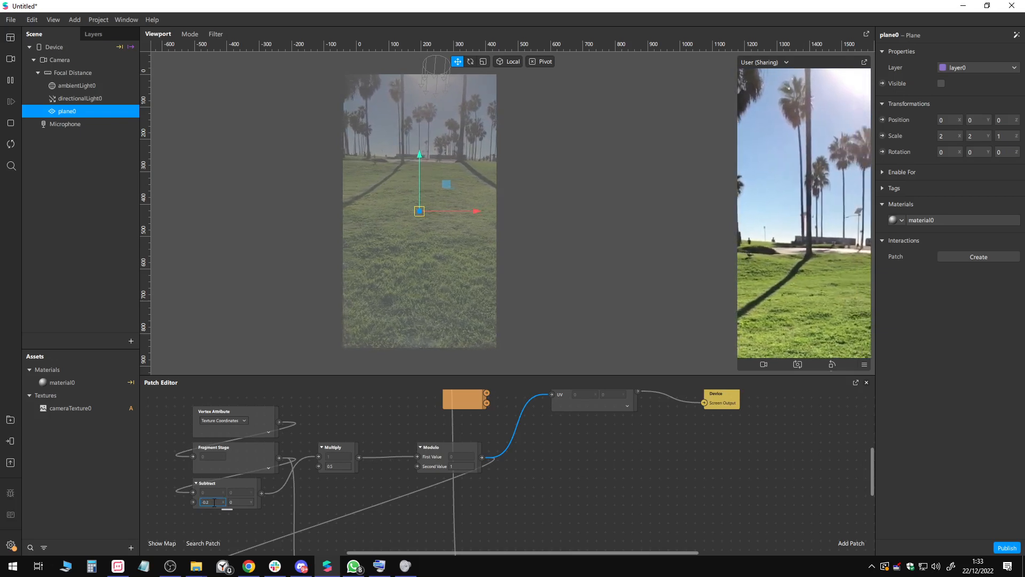
Step: Set the Y subtraction value of the Vector 2 Subtract patch to -0.5
left_click(239, 502)
key("Down")
key("Down")
key("Down")
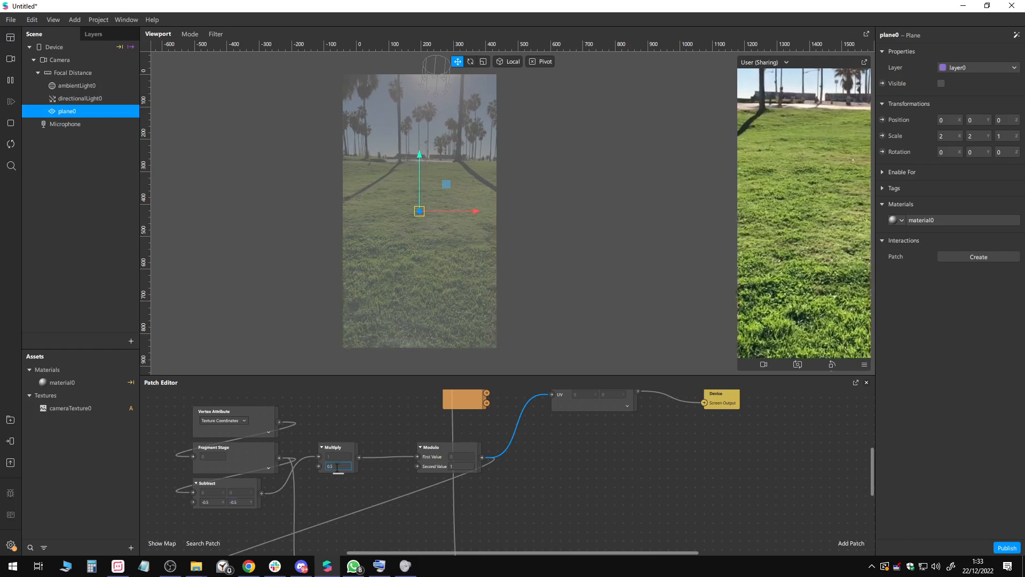
Step: Set the Multiply patch's multiplier to 1, going up to 1.1 first
key("Up")
key("Up")
key("Up")
key("Up")
key("Up")
key("Up")
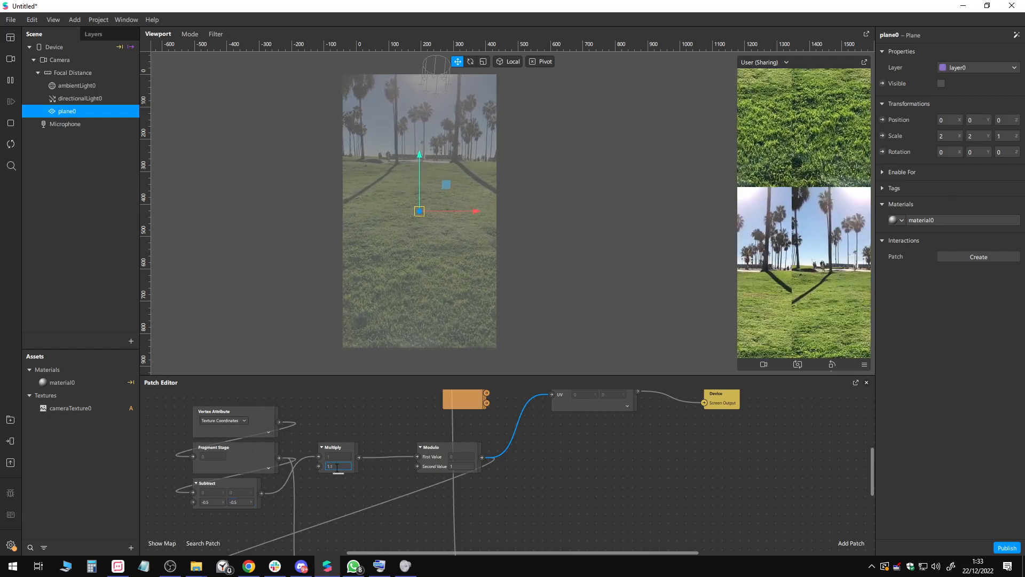
key("Down")
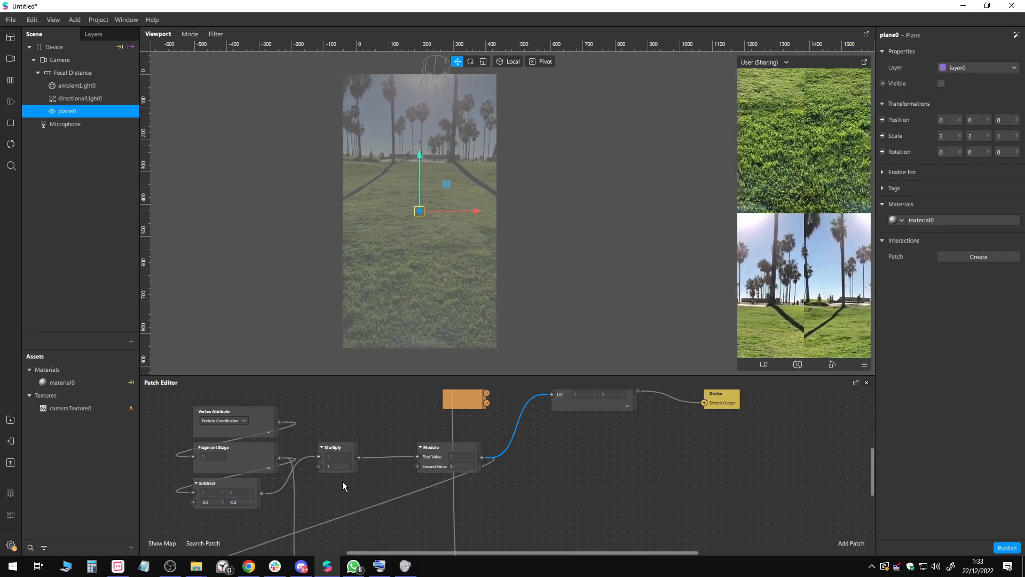
Step: Insert a second Subtract patch between the Multiply output and the Modulo's first value, and set its subtraction value to 0.5
left_click(340, 467)
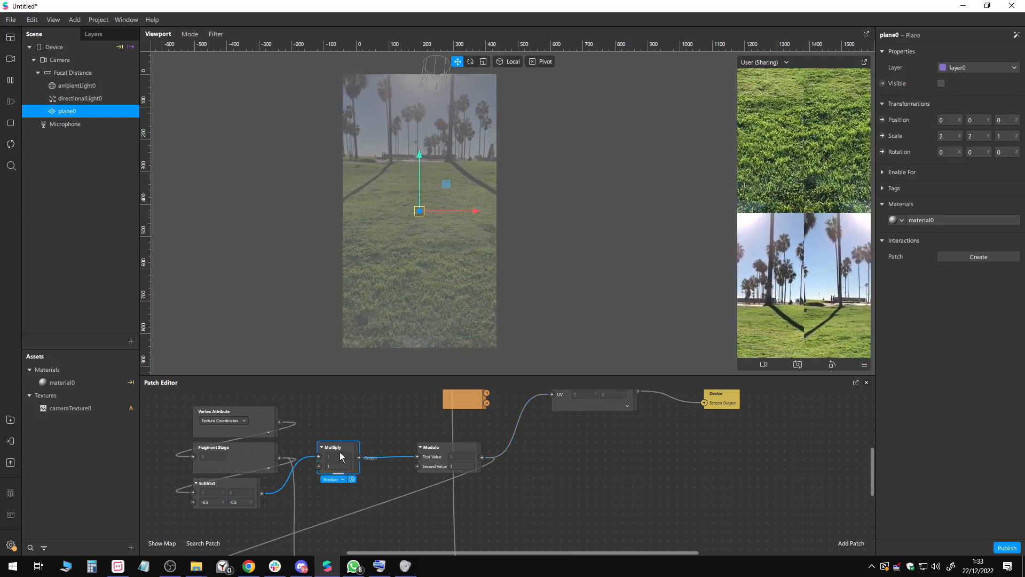
left_click_drag(340, 452, 351, 459)
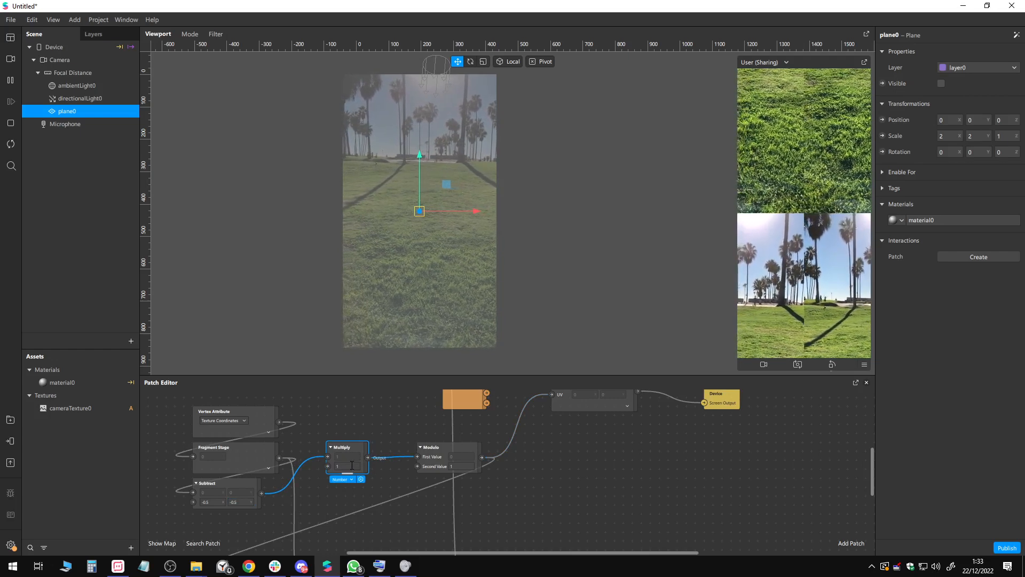
left_click(235, 491)
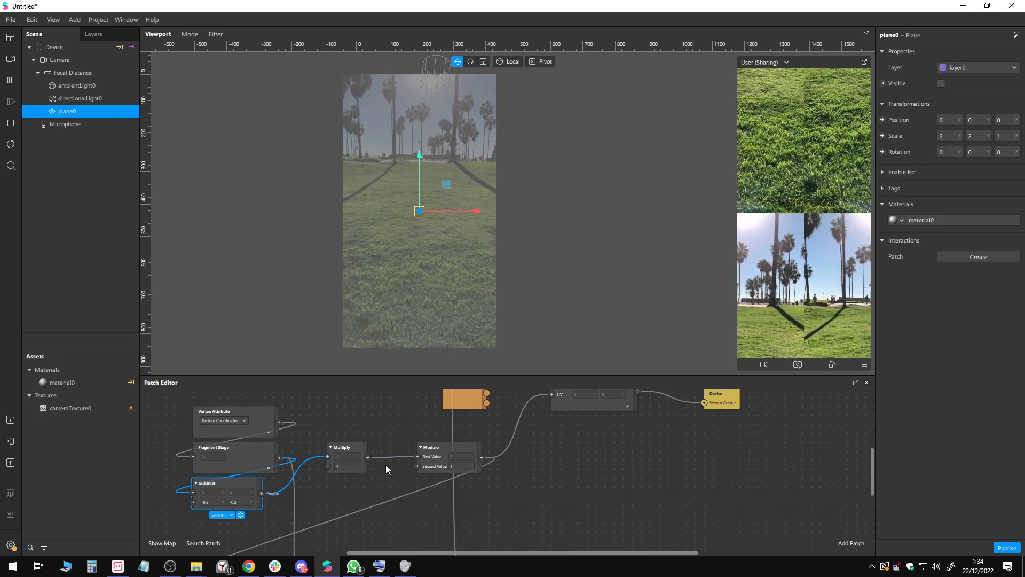
left_click_drag(367, 458, 348, 504)
type("sub")
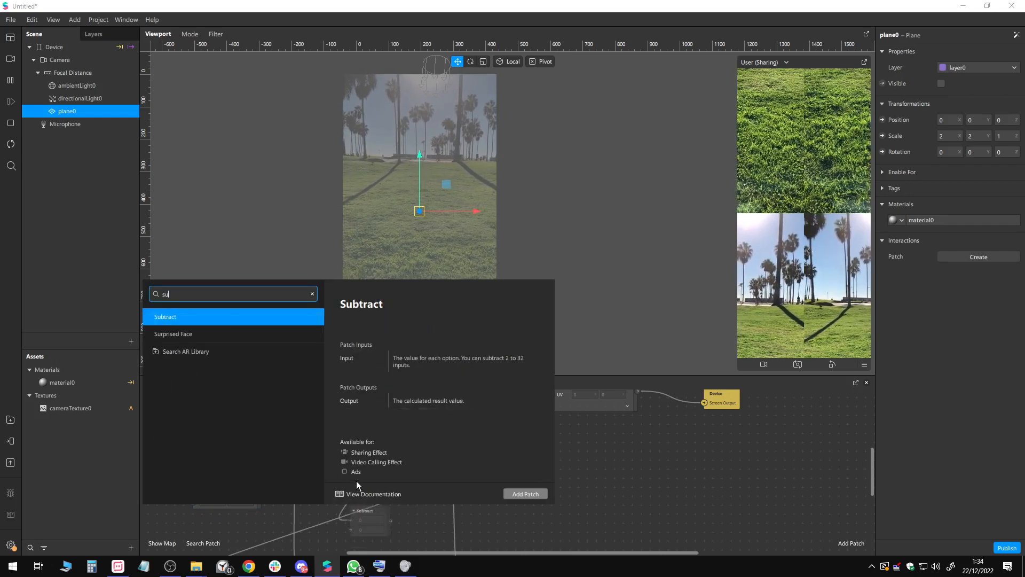
left_click(216, 318)
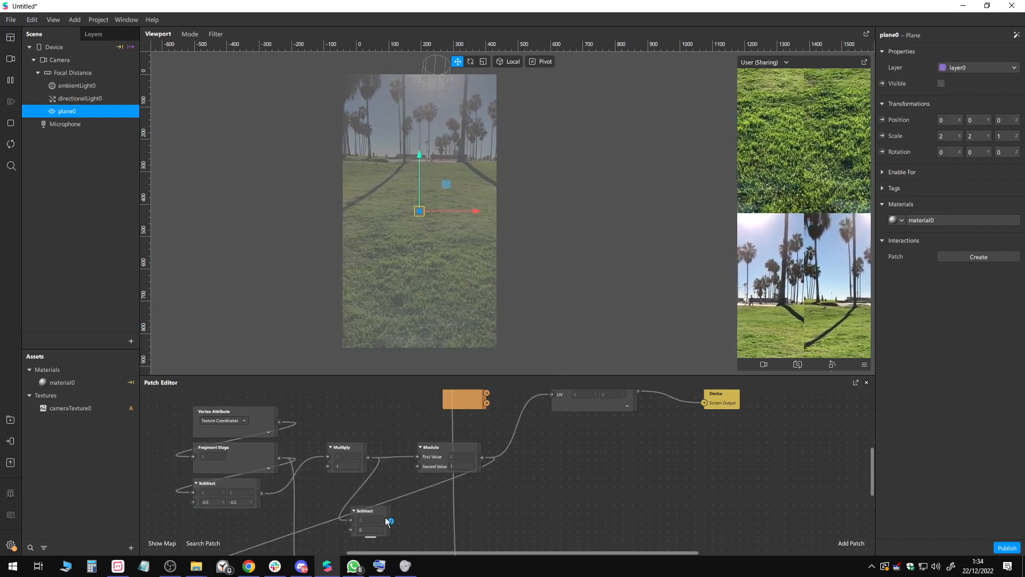
left_click_drag(417, 460, 417, 458)
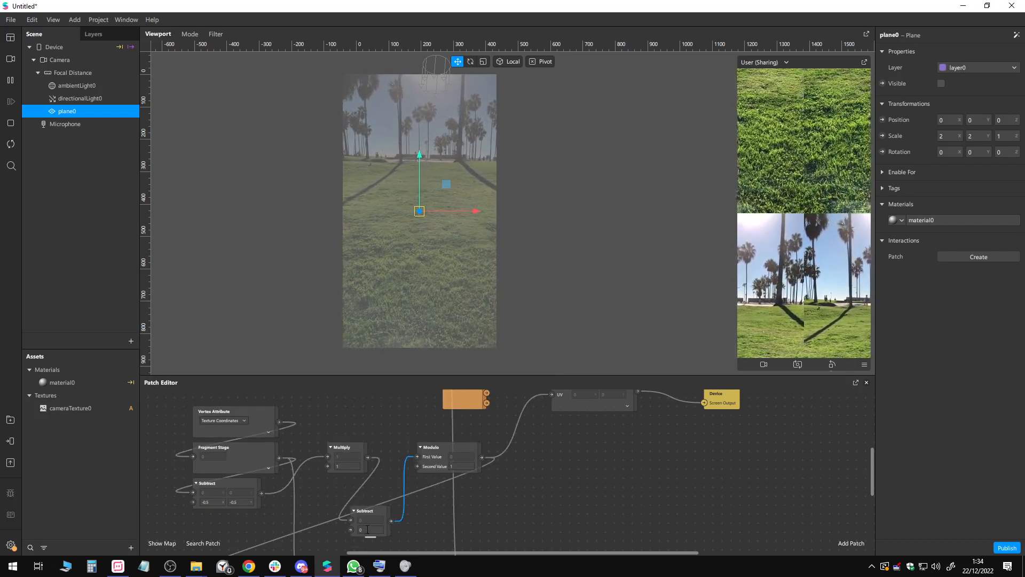
left_click(368, 529)
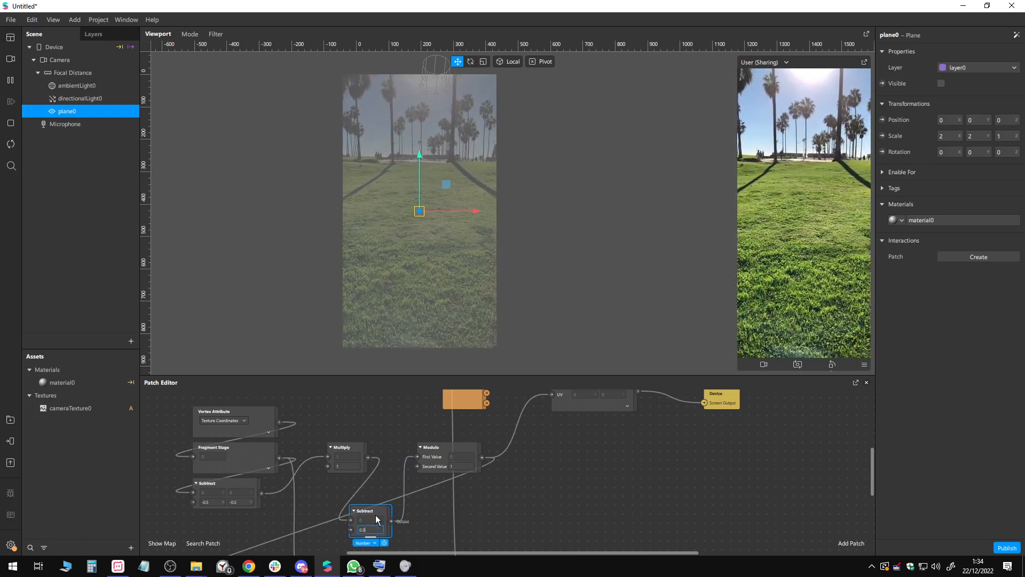
Step: Arrange the first Subtract, Multiply, second Subtract and Modulo patches into a tidy left-to-right chain below the Fragment Stage
left_click_drag(378, 519, 400, 473)
left_click_drag(445, 445, 499, 434)
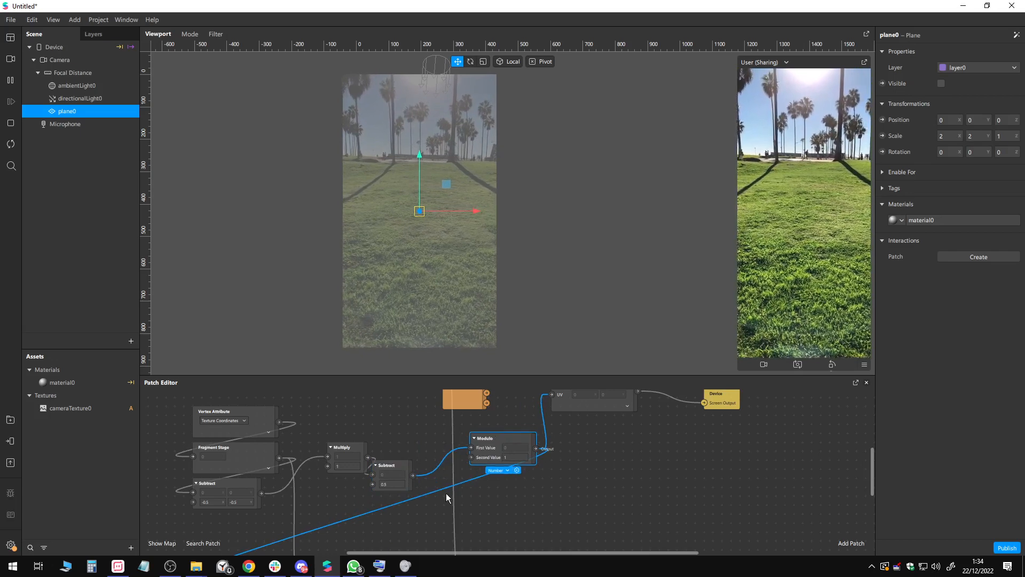
middle_click_drag(435, 506, 467, 499)
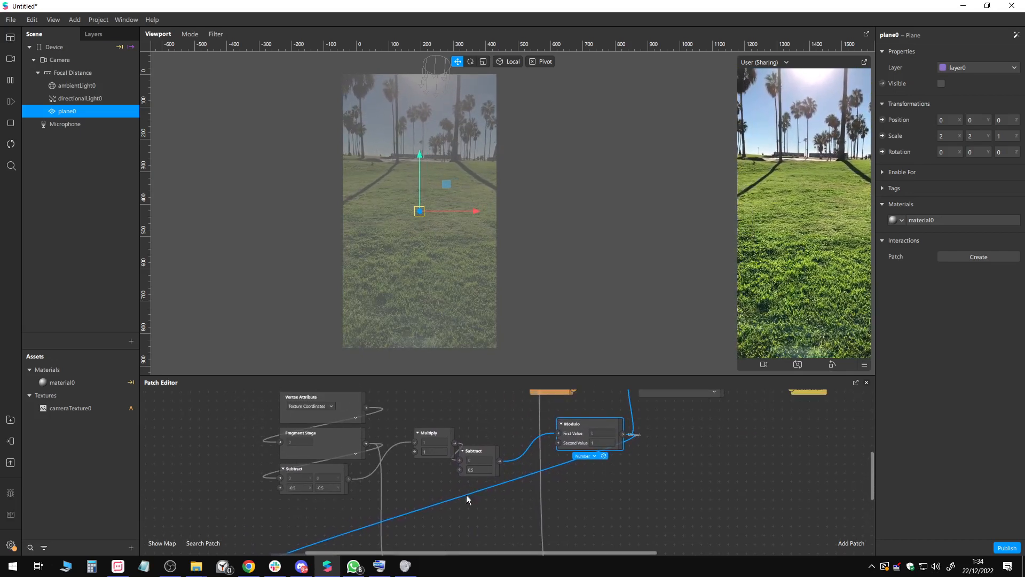
middle_click_drag(235, 408, 255, 432)
left_click_drag(249, 417, 338, 448)
left_click_drag(344, 495, 345, 468)
left_click_drag(462, 463, 431, 472)
left_click_drag(505, 474, 514, 465)
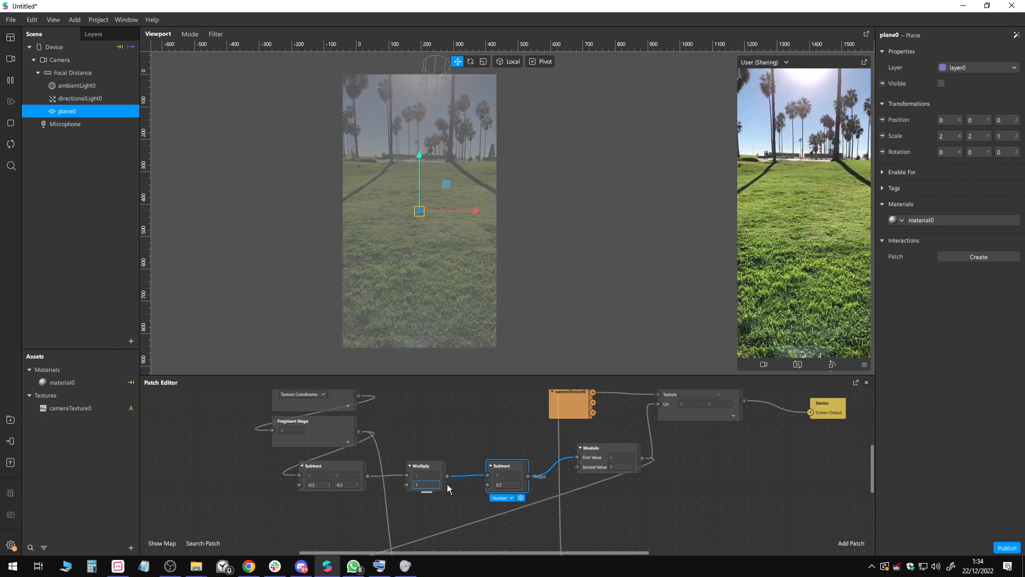
Step: Bypass the second Subtract by connecting Multiply directly to the Modulo's first value, and try several multipliers below 1, starting with 0.5
scroll(431, 485, "right", 3)
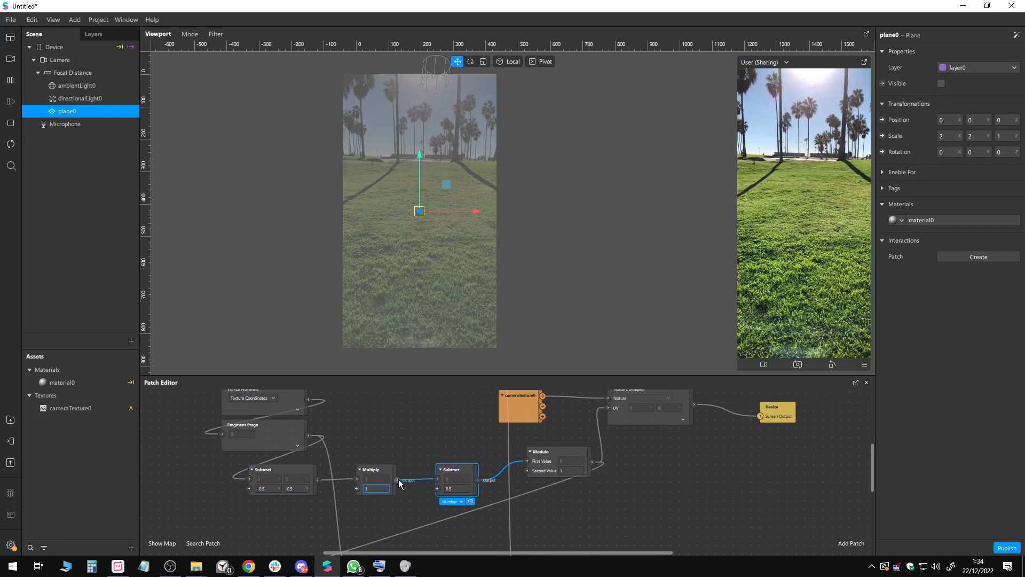
left_click_drag(398, 480, 527, 461)
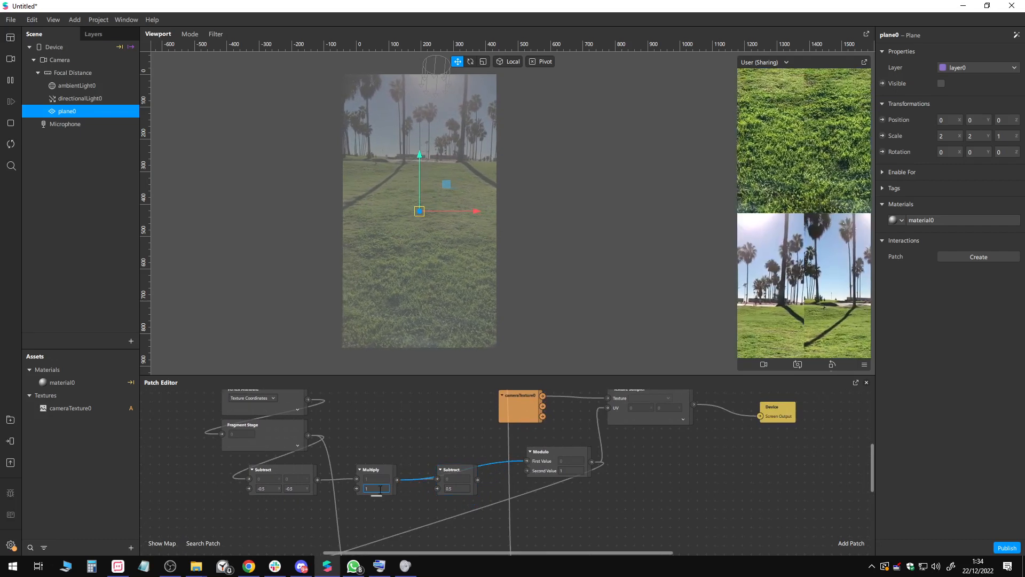
key("BackSpace")
type("0.5")
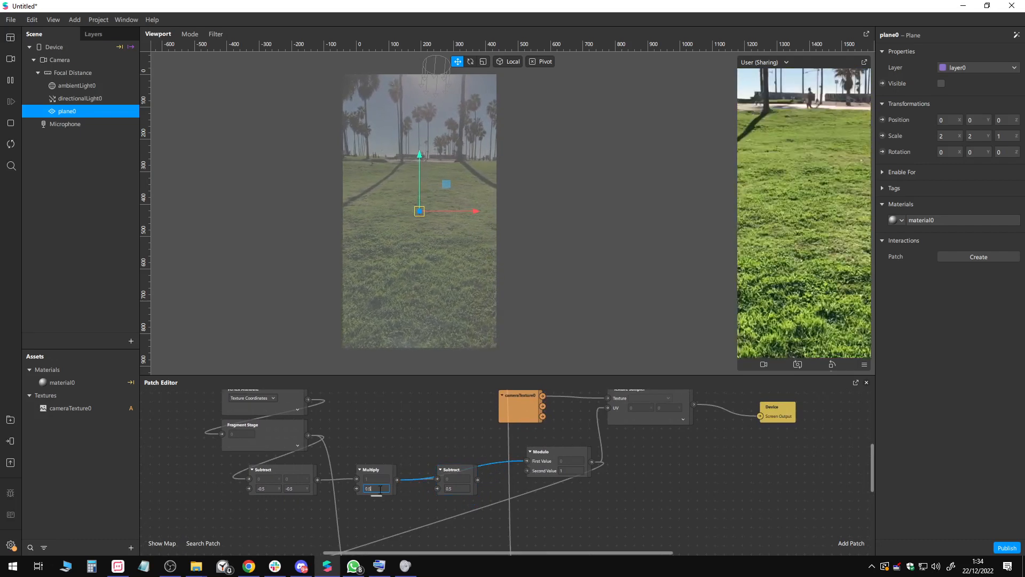
key("BackSpace")
type("3")
key("BackSpace")
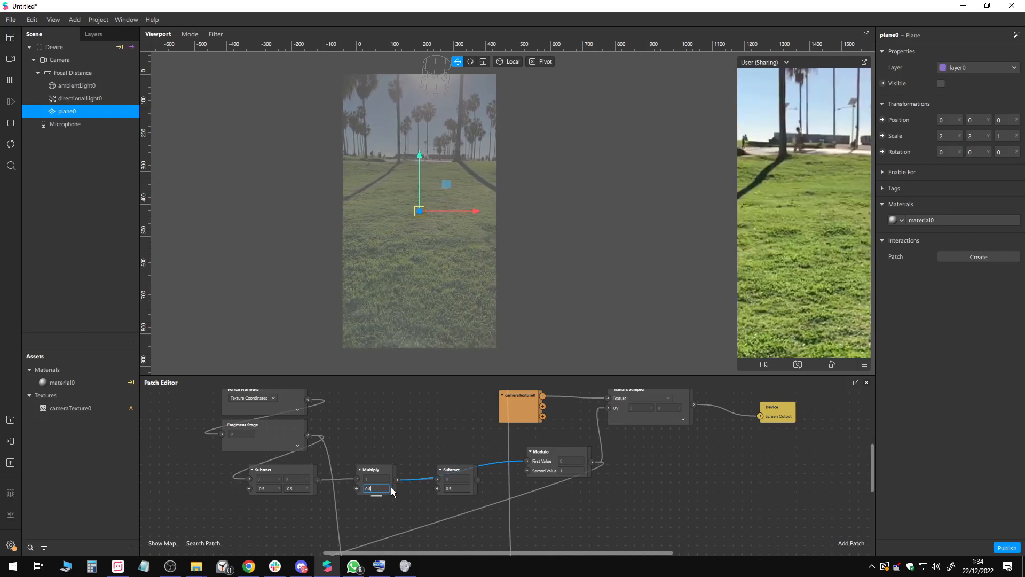
type("8")
key("BackSpace")
type("9")
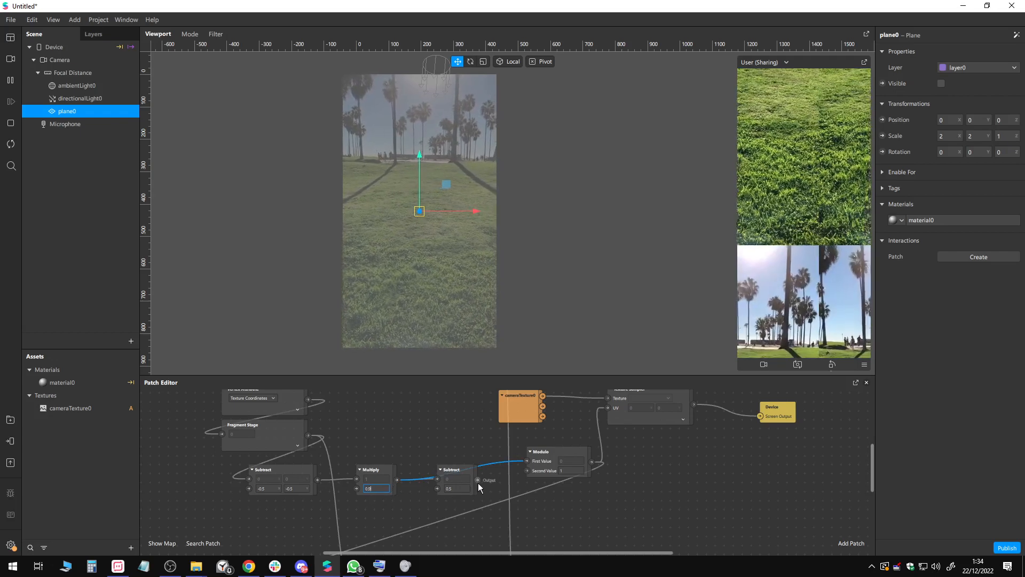
Step: Set the multiplier back to 1 and reconnect the second Subtract's output to the Modulo's first value
key("BackSpace")
key("BackSpace")
key("BackSpace")
type("1")
left_click_drag(478, 480, 527, 461)
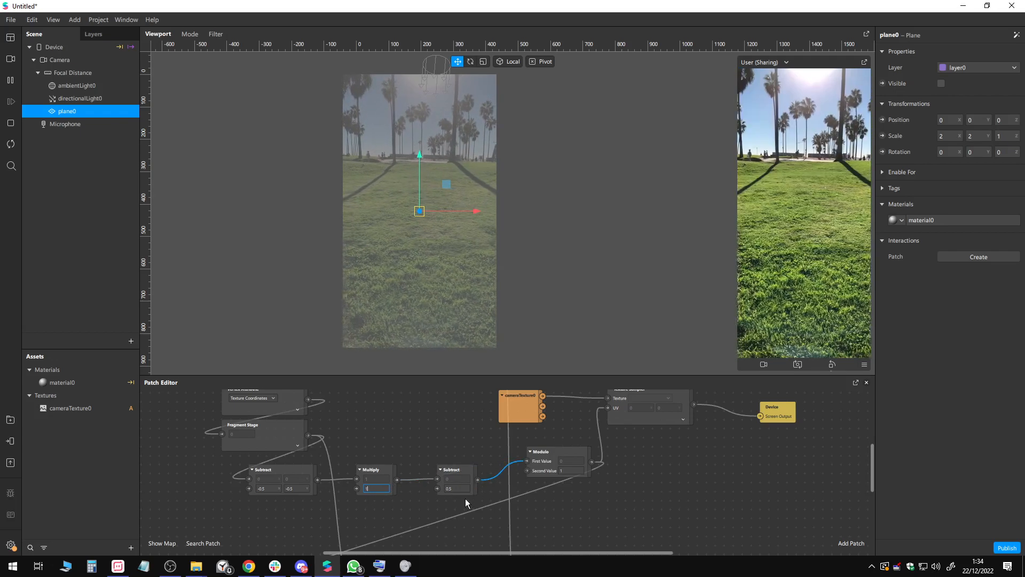
Step: Examine how the Fragment Stage output passes through the Subtract, Multiply and second Subtract patches before reaching the Modulo
left_click_drag(433, 498, 448, 495)
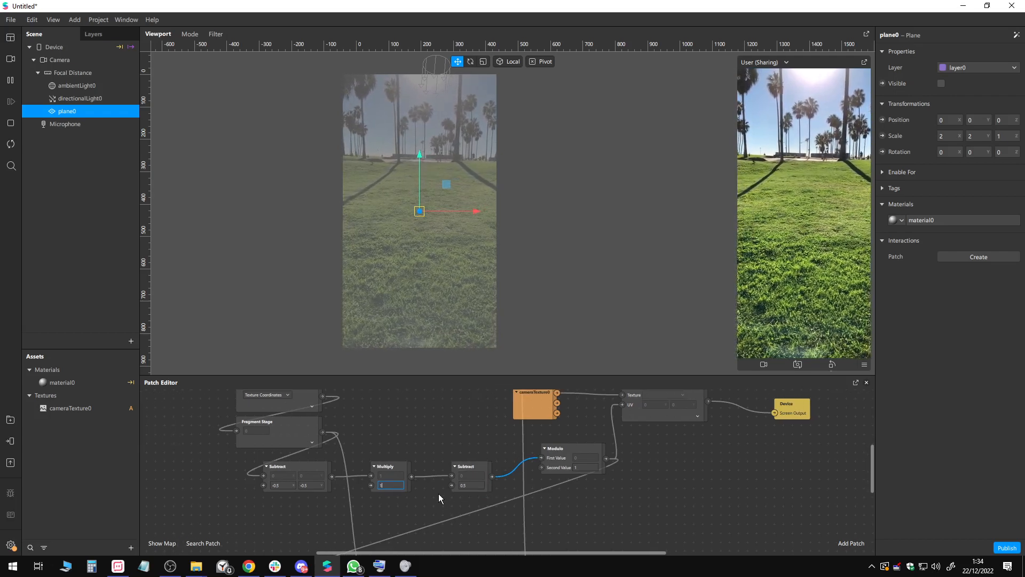
left_click(551, 381)
left_click(291, 473)
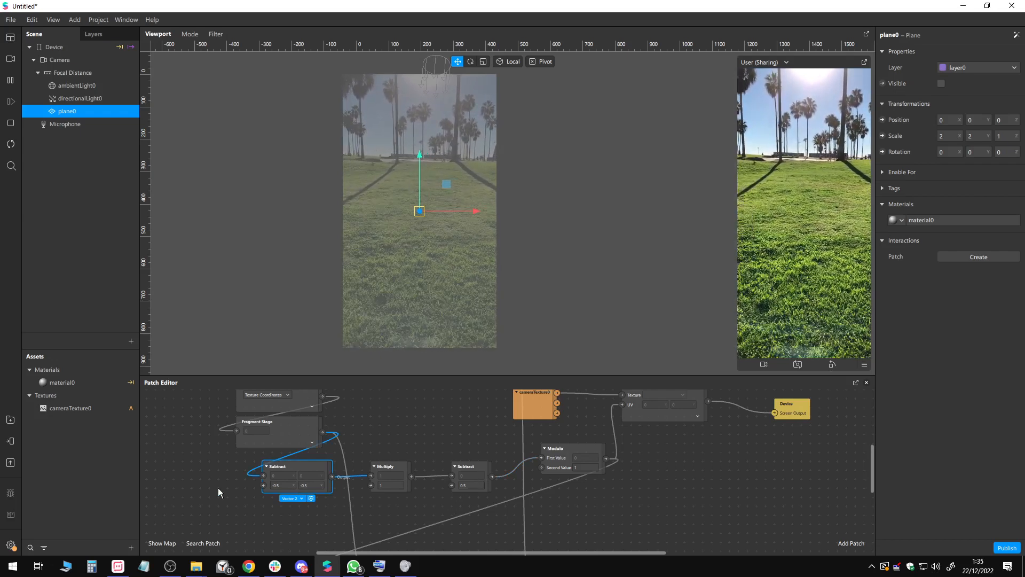
scroll(393, 501, "down", 3)
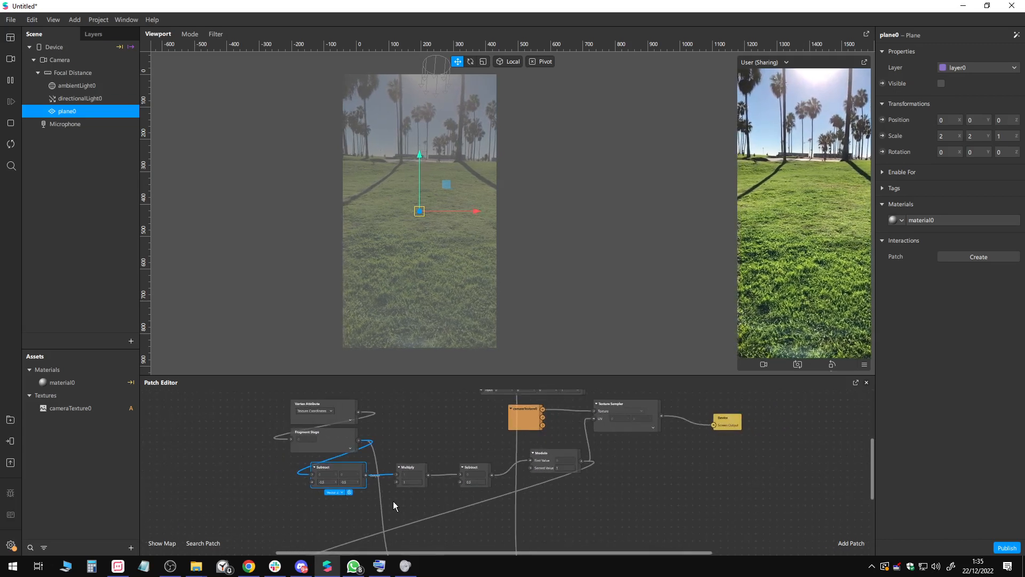
scroll(412, 506, "up", 3)
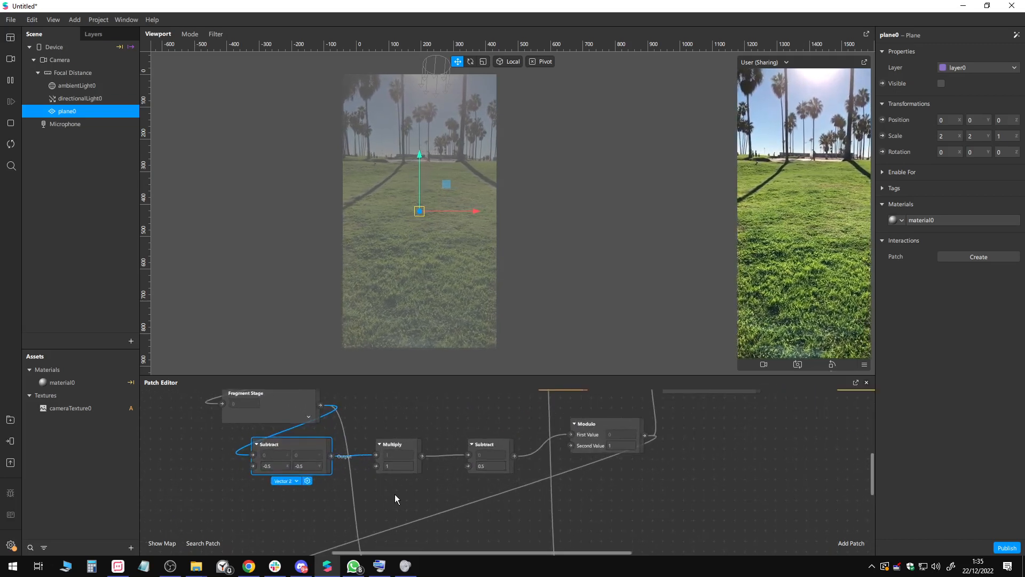
middle_click_drag(346, 496, 391, 499)
scroll(404, 500, "down", 1)
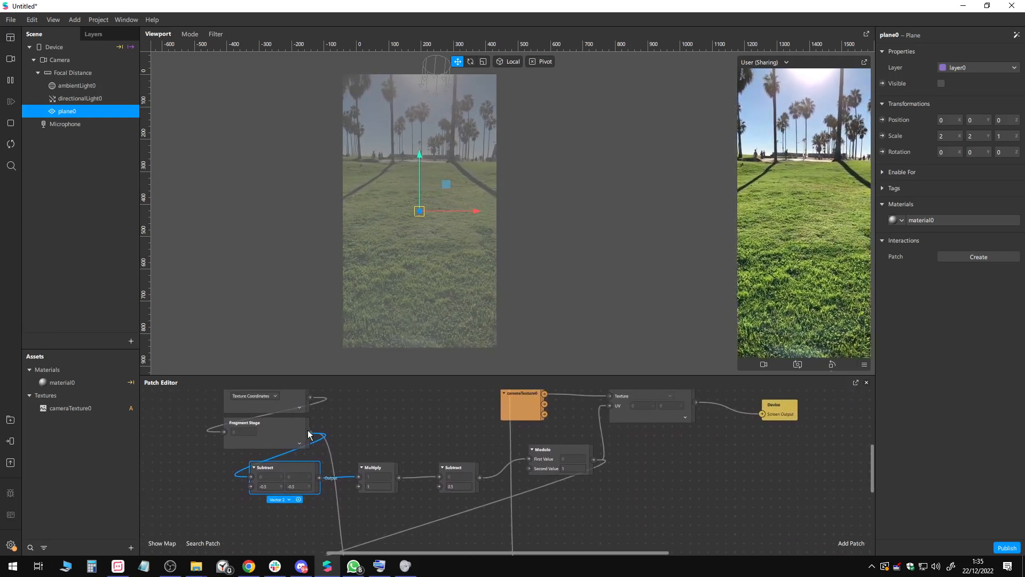
left_click_drag(309, 434, 358, 477)
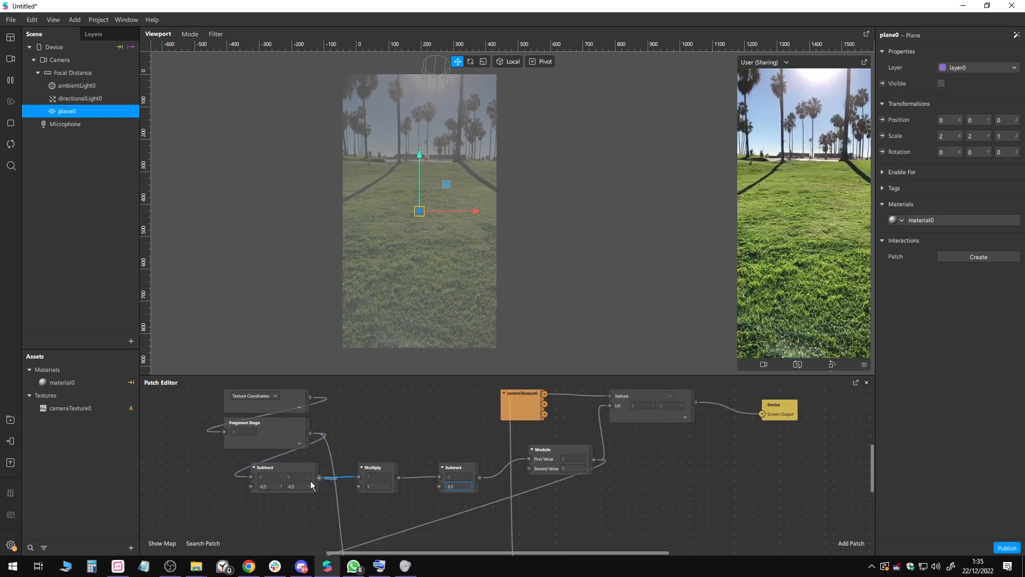
left_click(460, 459)
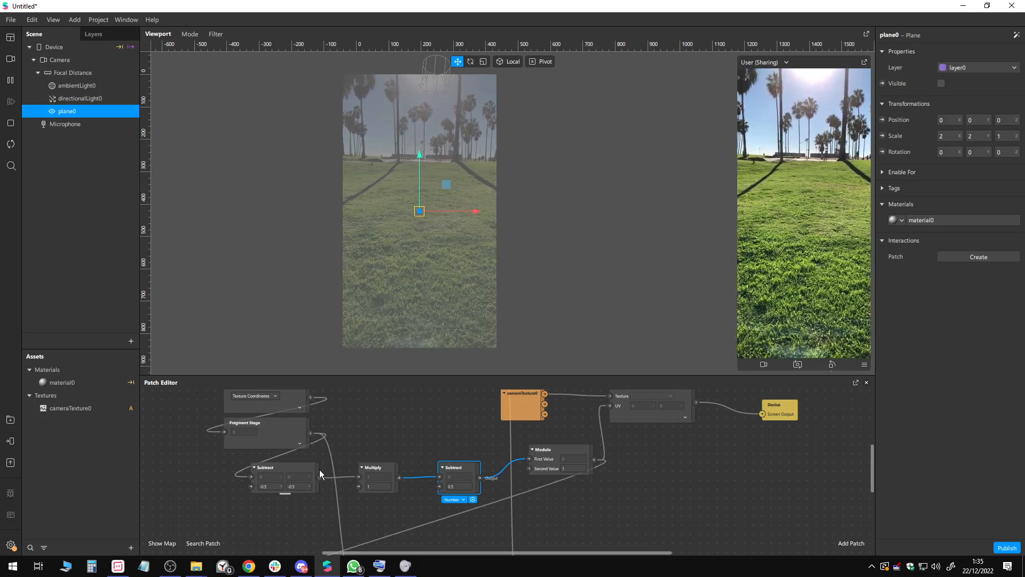
middle_click_drag(350, 450, 329, 483)
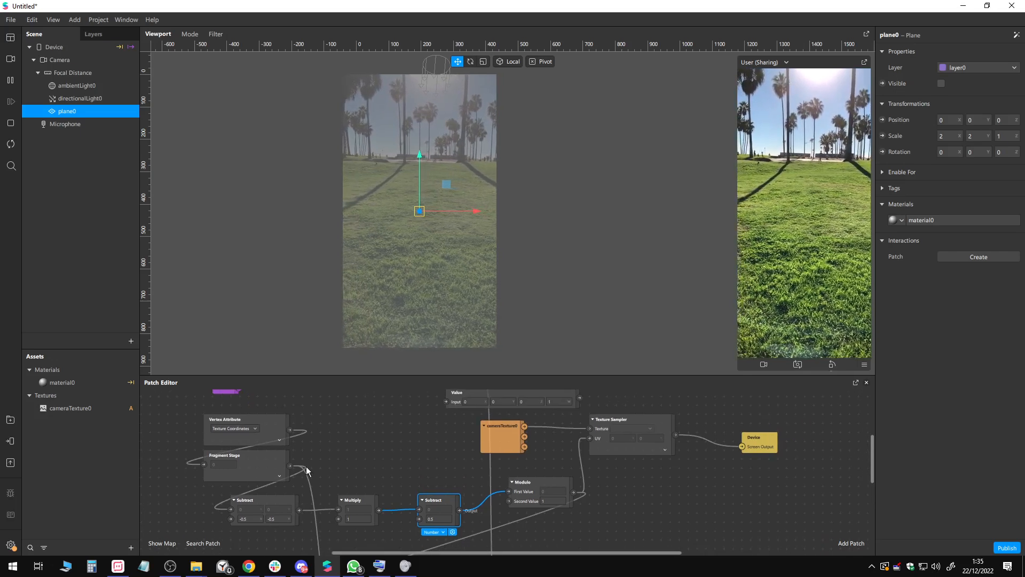
Step: Select the Subtract, Multiply and second Subtract patches together and move them closer beneath the Fragment Stage
middle_click_drag(404, 482, 374, 475)
left_click(225, 494)
left_click(333, 494, "shift")
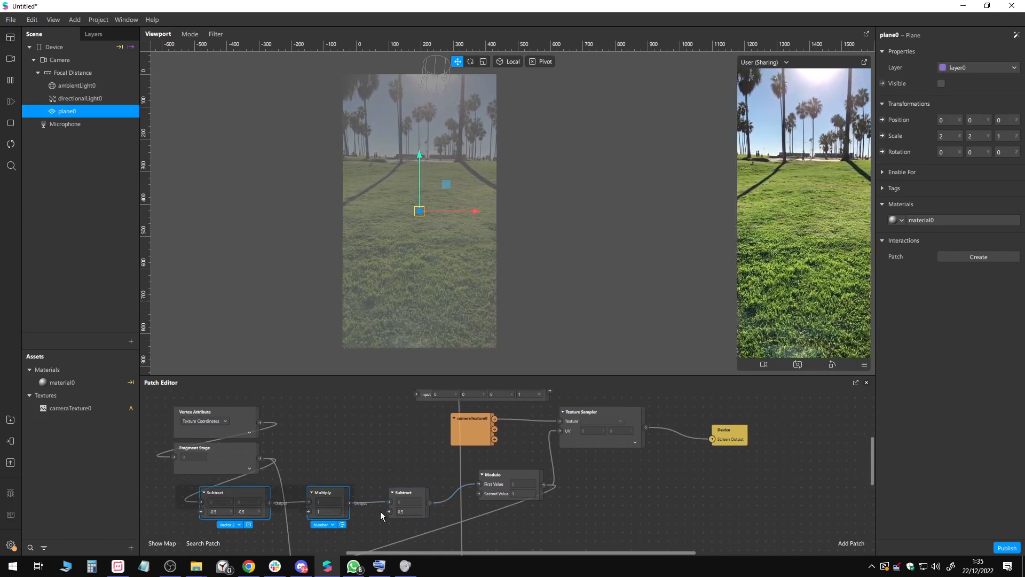
left_click(416, 490, "shift")
left_click_drag(412, 490, 385, 483)
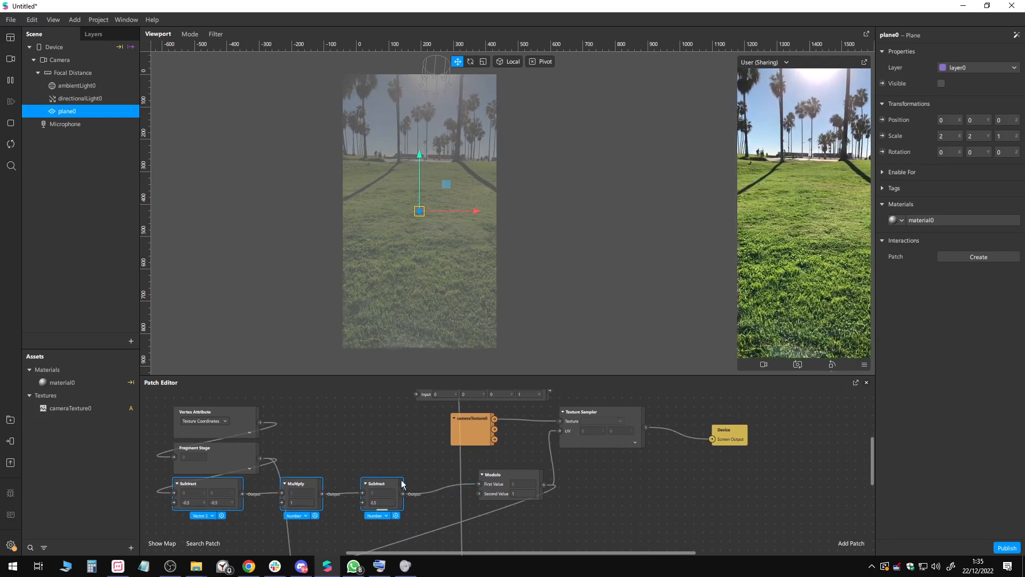
Step: Move the Multiply and second Subtract patches together closer to the first Subtract patch
middle_click_drag(438, 507, 413, 483)
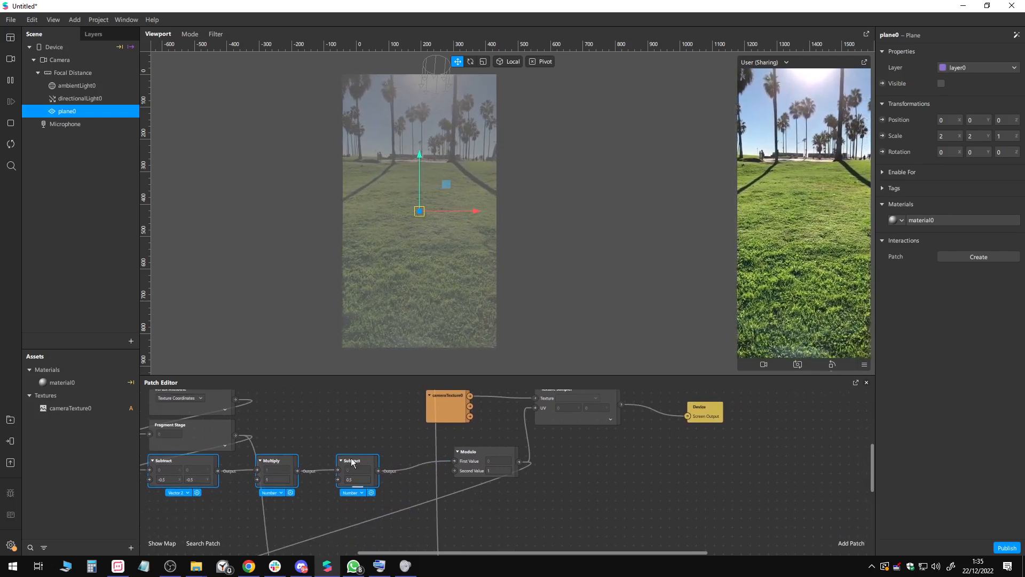
left_click_drag(384, 436, 280, 497)
left_click_drag(364, 458, 345, 460)
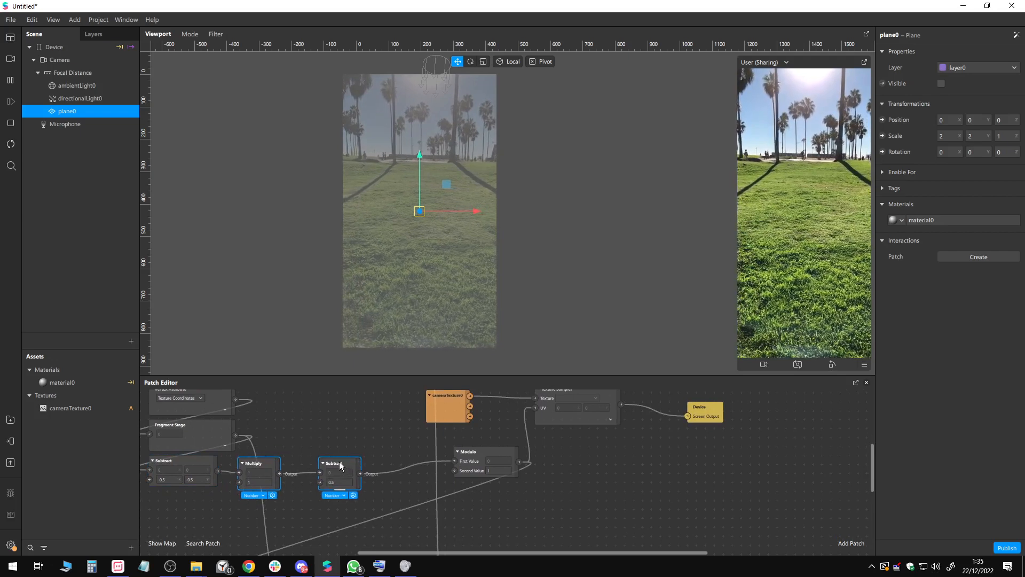
Step: Add a Texture Transform patch below the Texture Sampler and connect the camera texture's main output to its Texture input
left_click_drag(209, 507, 368, 480)
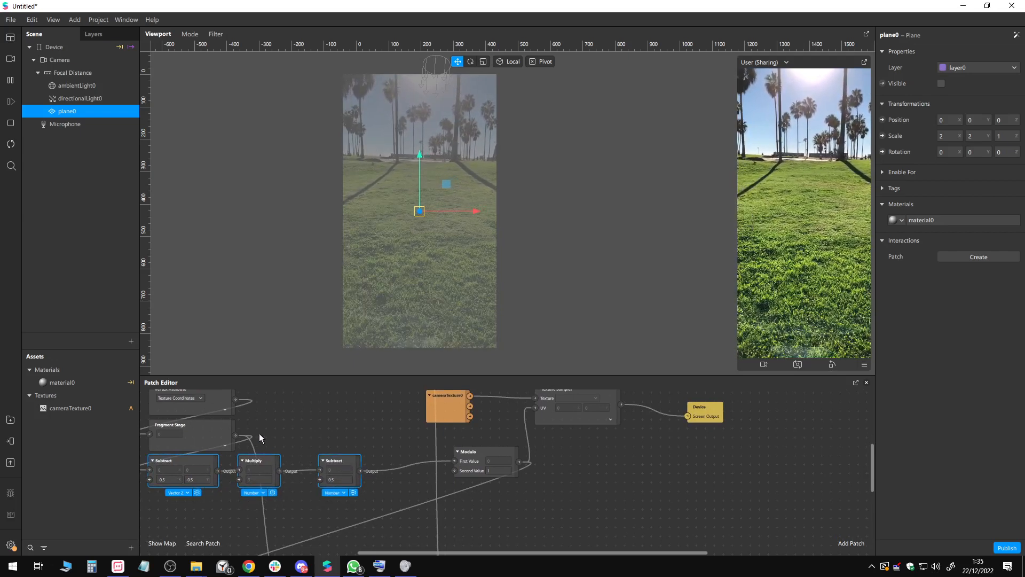
scroll(499, 478, "right", 3)
double_click(466, 473)
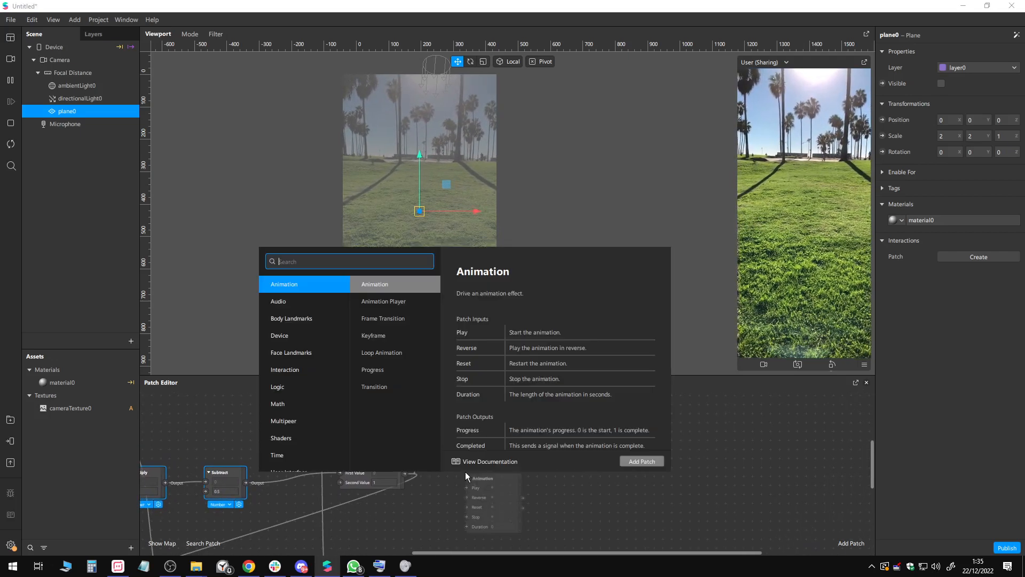
type("tex")
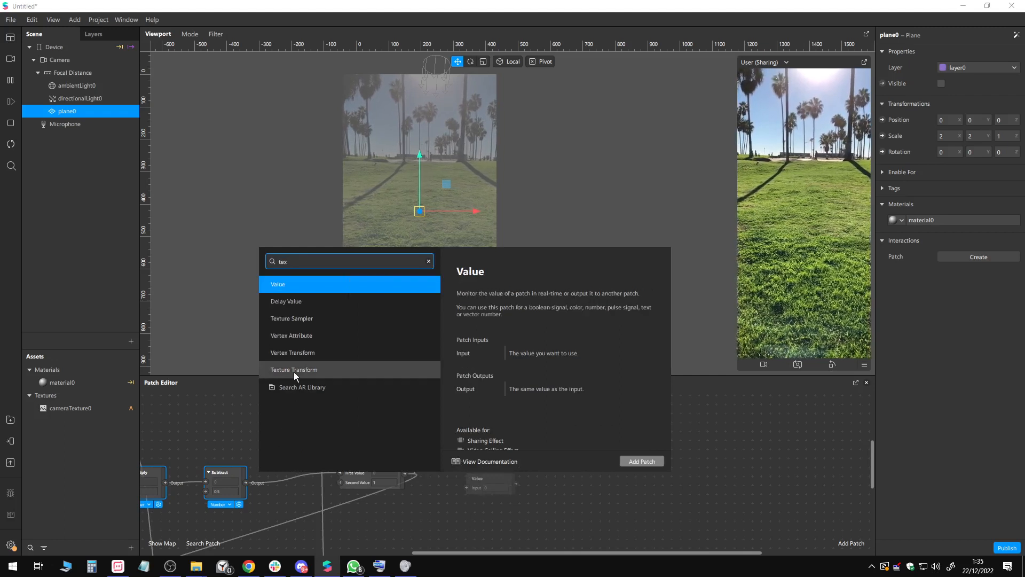
double_click(294, 372)
left_click_drag(498, 480, 488, 464)
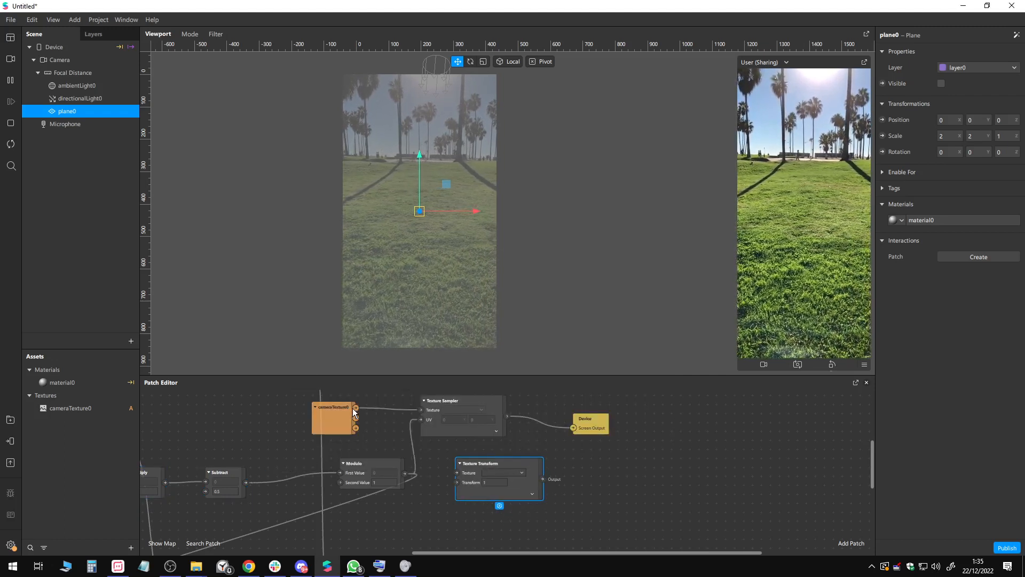
left_click_drag(355, 407, 457, 473)
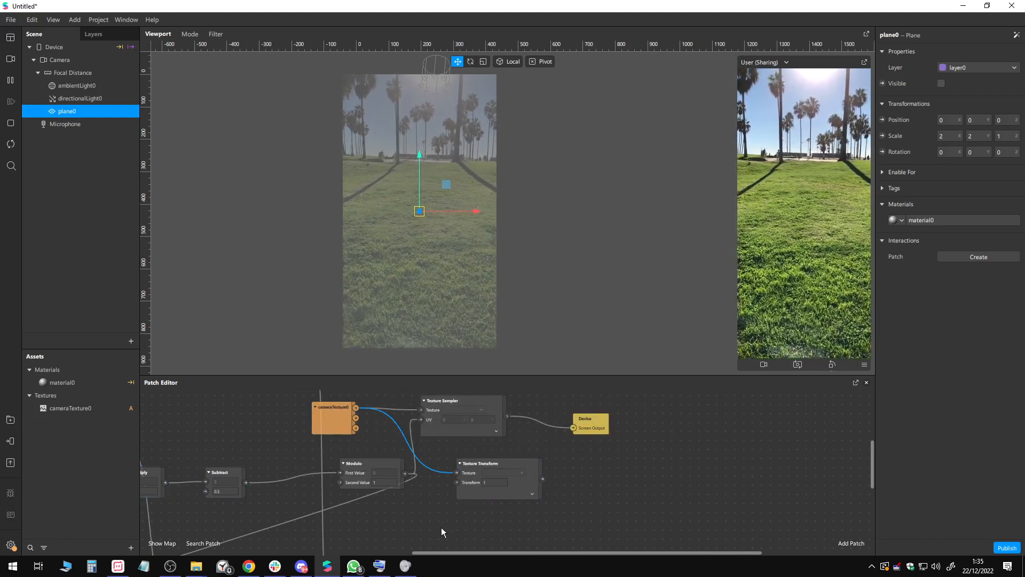
scroll(441, 527, "down", 1)
scroll(441, 527, "left", 1)
double_click(447, 503)
type("tra")
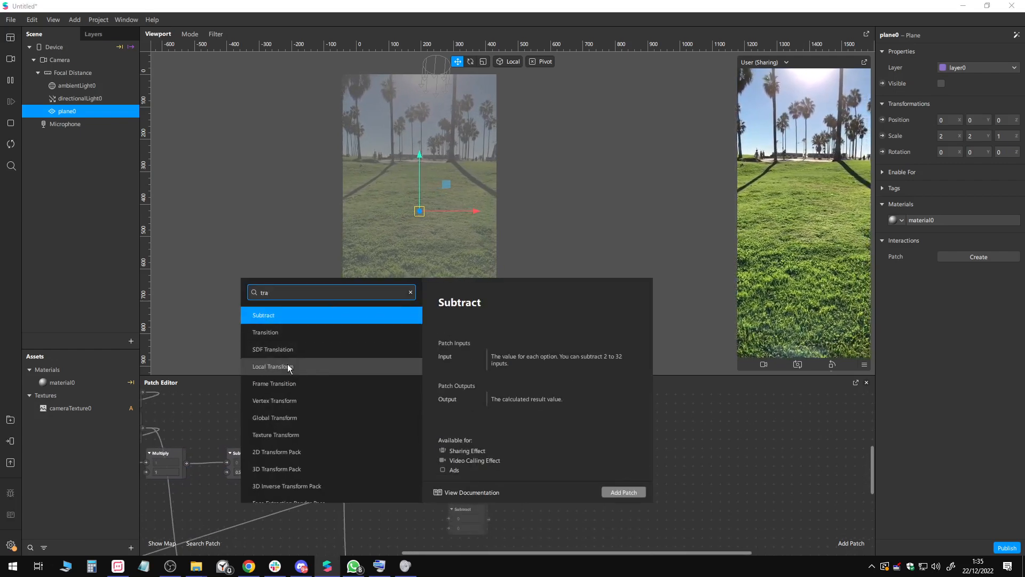
left_click(285, 434)
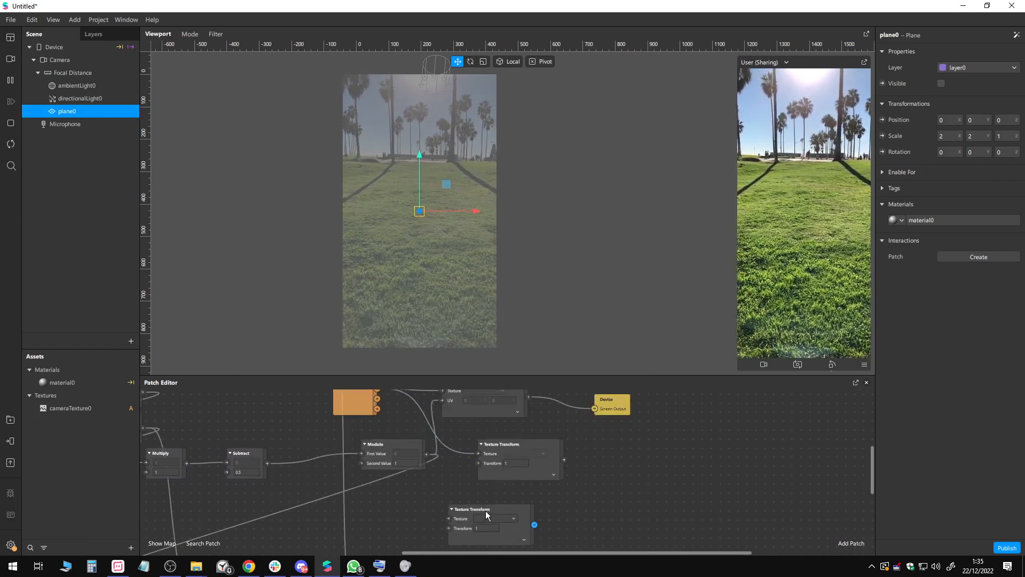
left_click(486, 512)
key("Delete")
Step: Add a 2D Transform Pack below the Modulo and connect it to the Texture Transform's Transform input
double_click(408, 517)
type("tex")
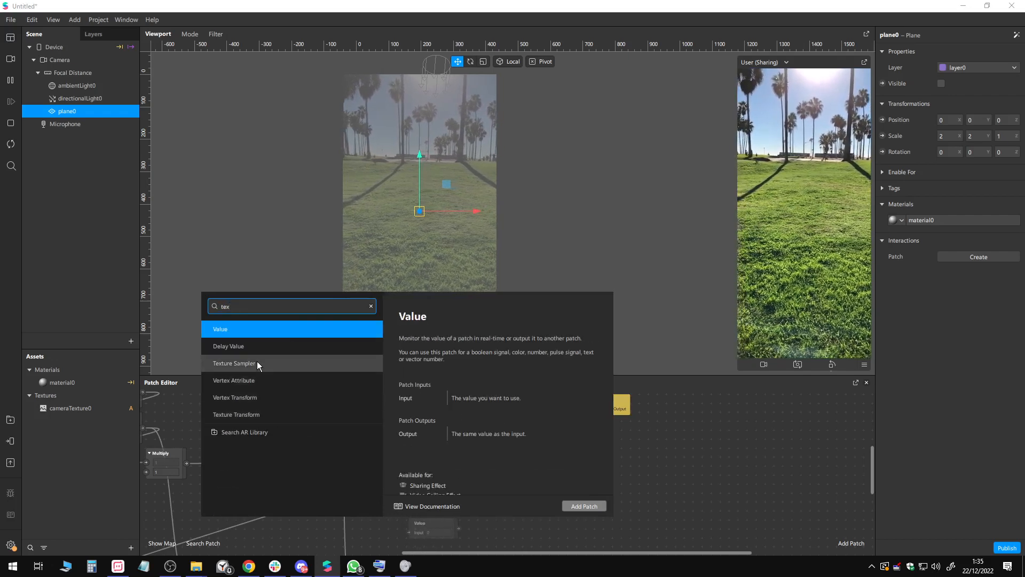
key("BackSpace")
key("BackSpace")
key("BackSpace")
type("2d")
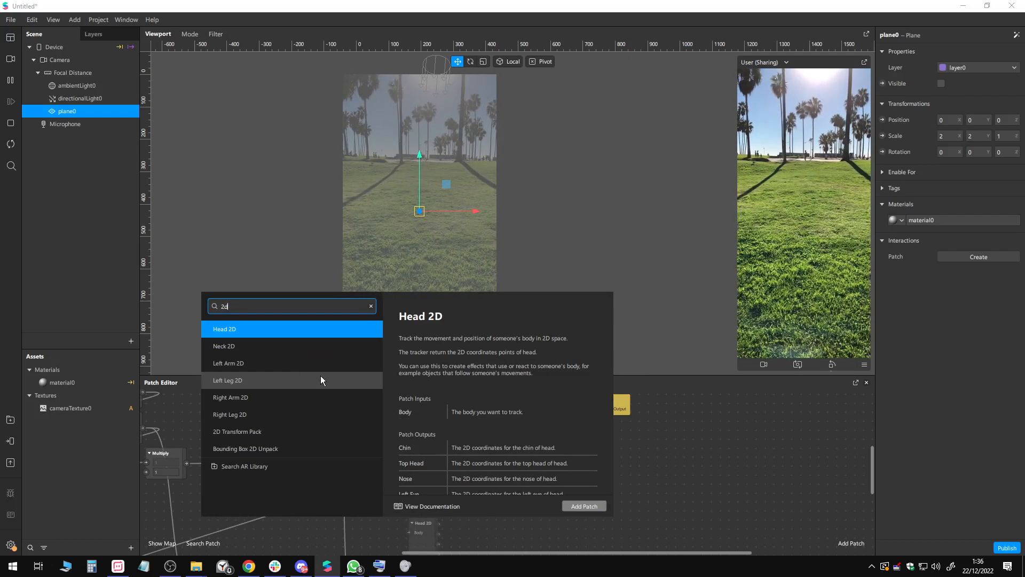
double_click(282, 431)
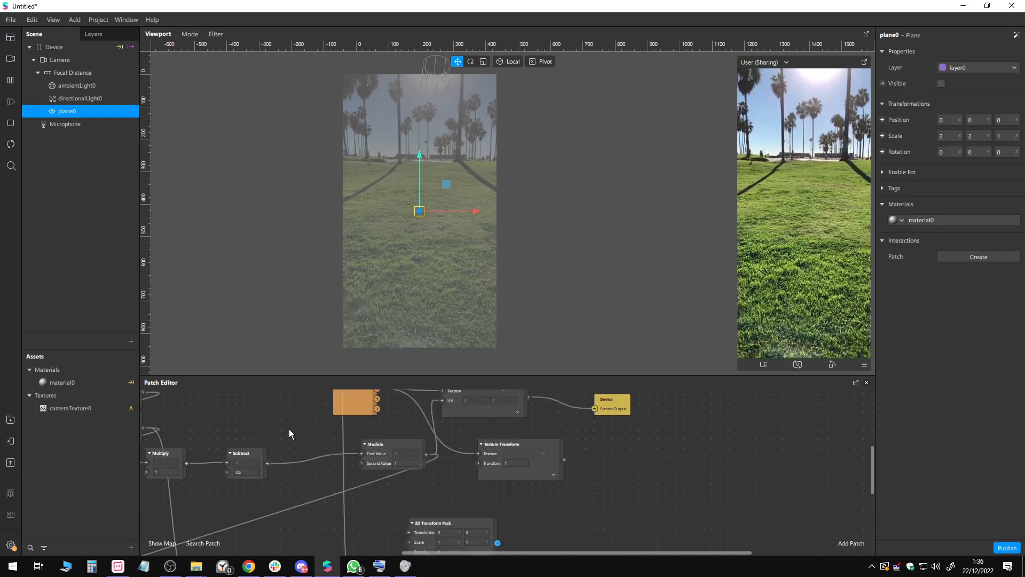
left_click_drag(471, 526, 479, 465)
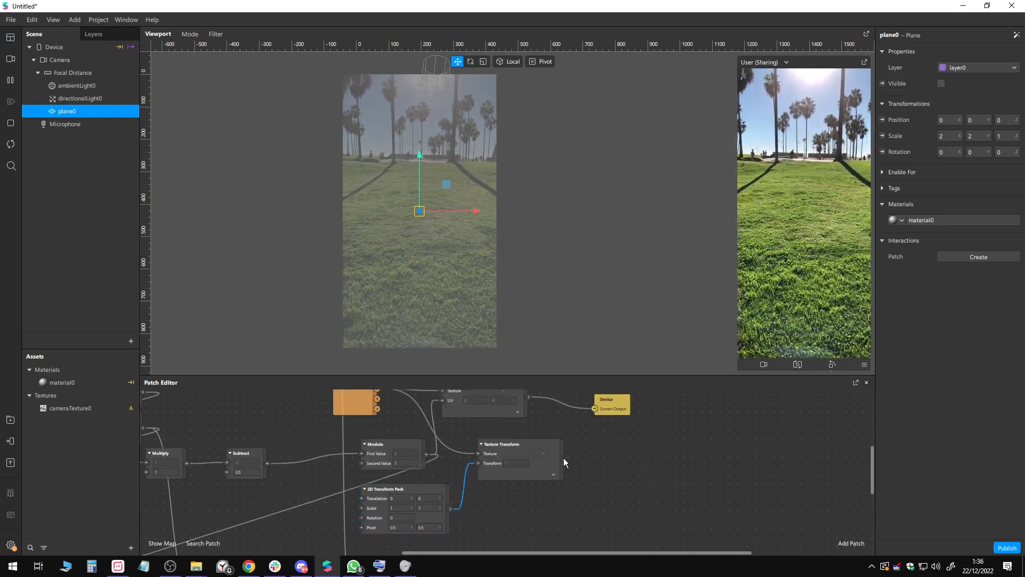
Step: Connect the Texture Transform to the Device's Screen Output and set the 2D Transform Pack's X translation to -0.2
left_click_drag(565, 460, 595, 407)
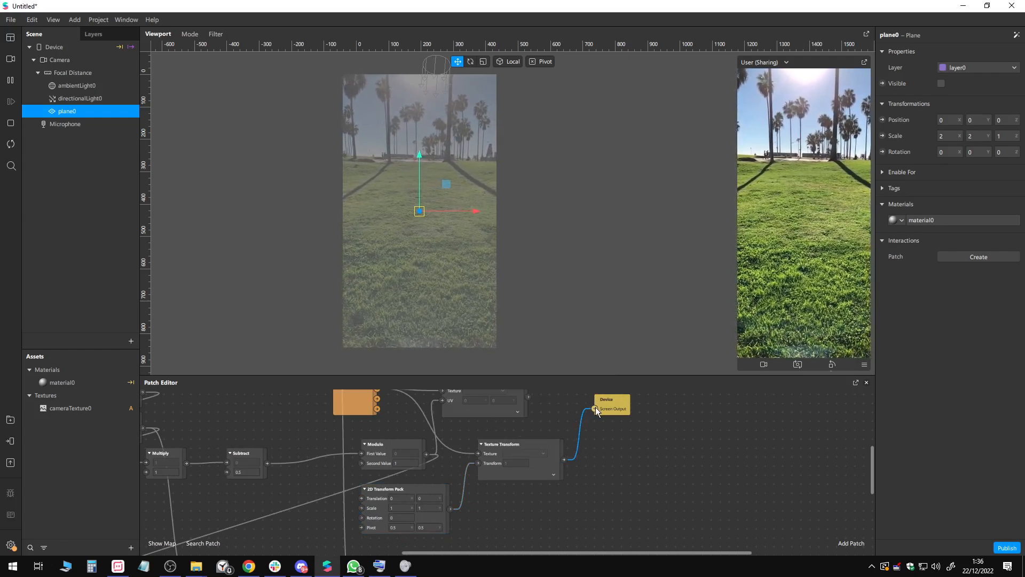
left_click(405, 499)
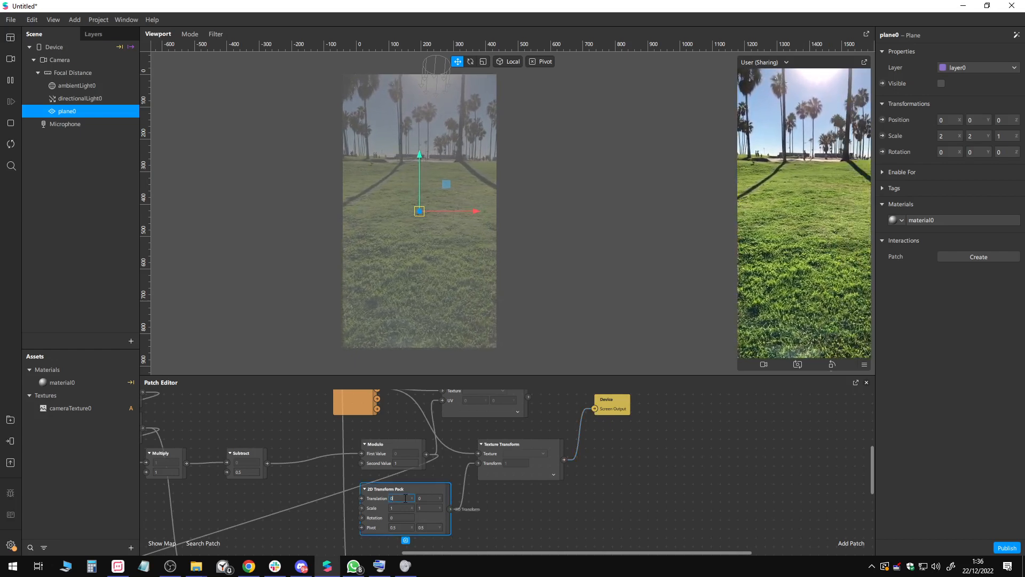
mouse_move(405, 499)
left_mouse_down()
mouse_move(377, 510)
mouse_move(390, 510)
left_mouse_up()
Step: Compare the first Subtract, the Multiply and the second Subtract patches with the 2D Transform Pack's inputs
middle_click_drag(267, 508, 452, 516)
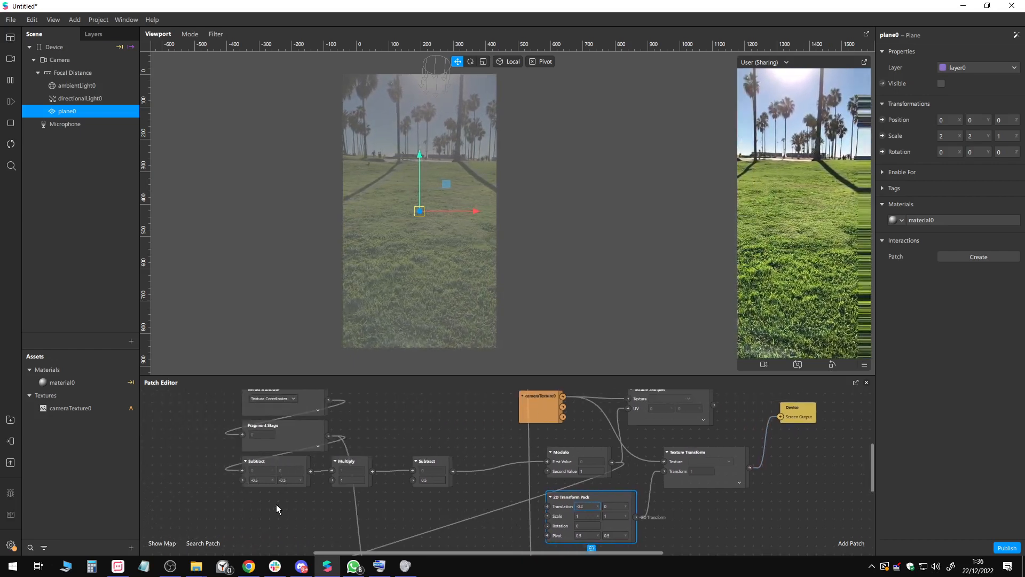
left_click(277, 461)
middle_click_drag(578, 518, 425, 523)
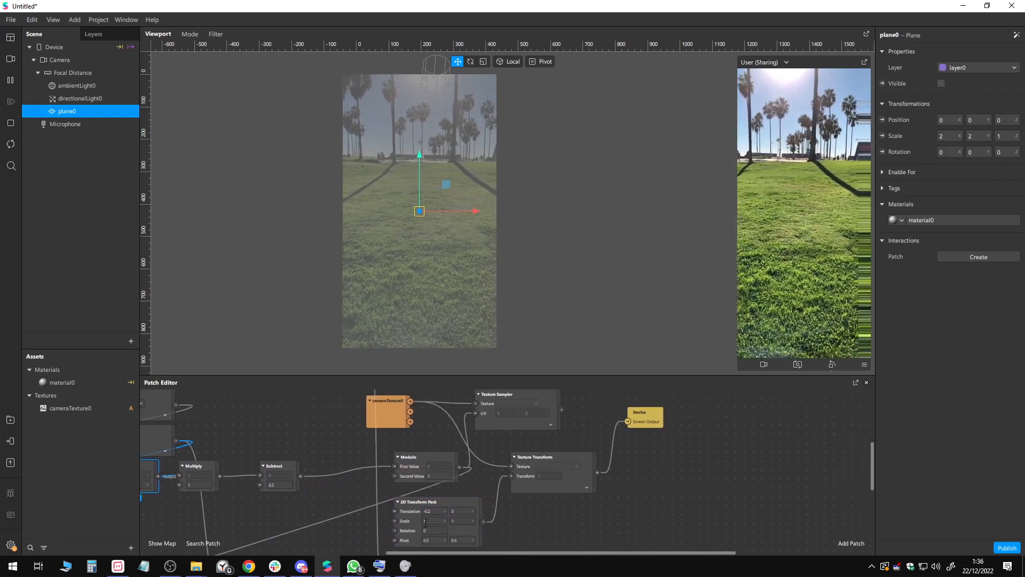
left_click(211, 484)
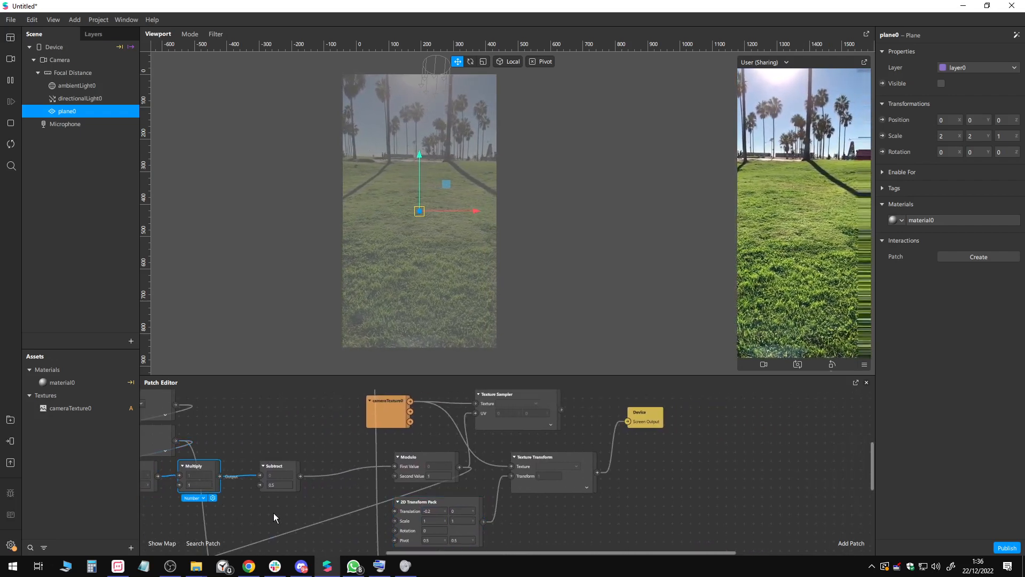
middle_click_drag(273, 513, 357, 511)
left_click(347, 483)
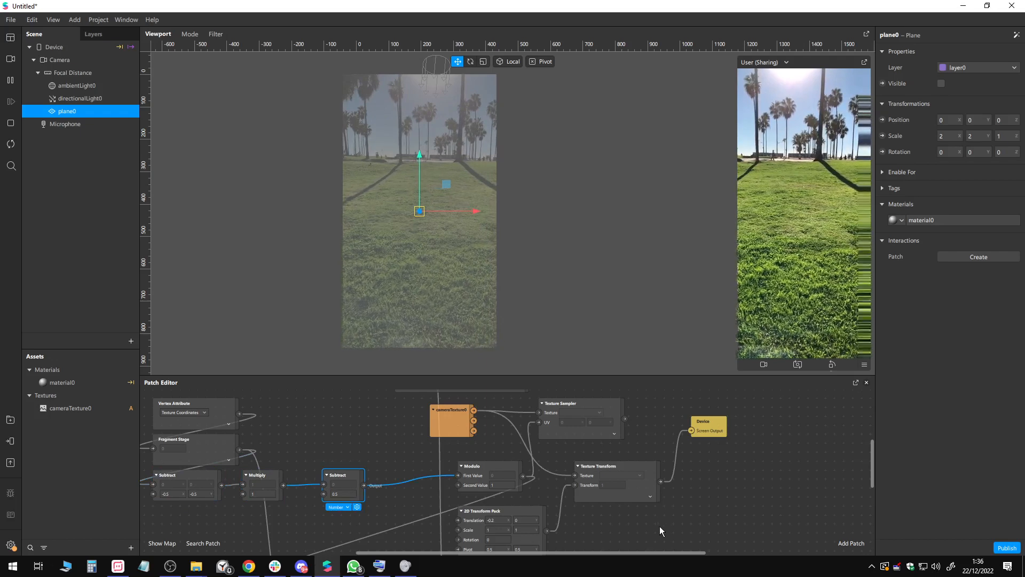
middle_click_drag(659, 526, 604, 510)
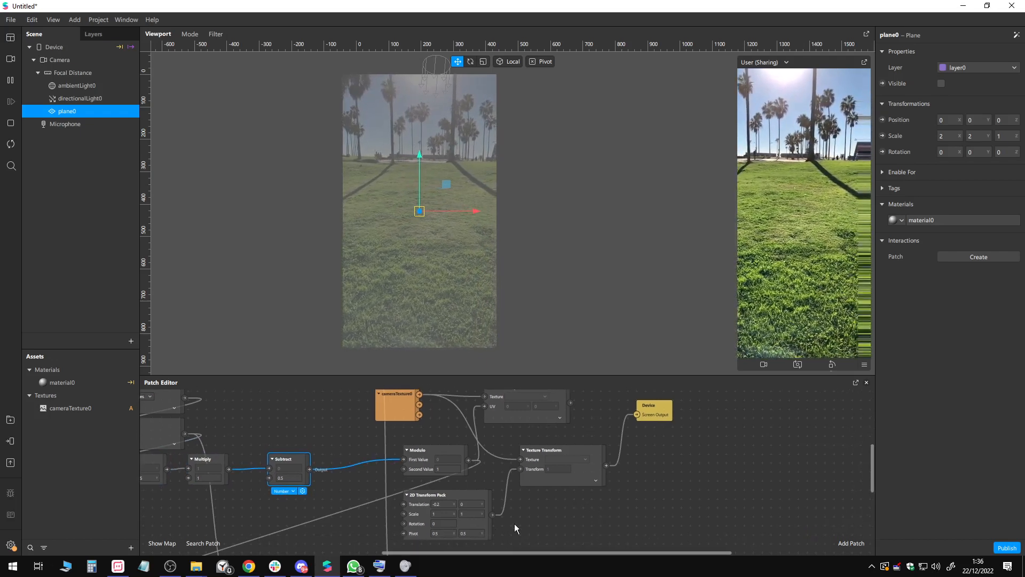
Step: Reset the 2D Transform Pack's X translation to 0 and compare its Pivot values with the second Subtract patch
left_click(448, 505)
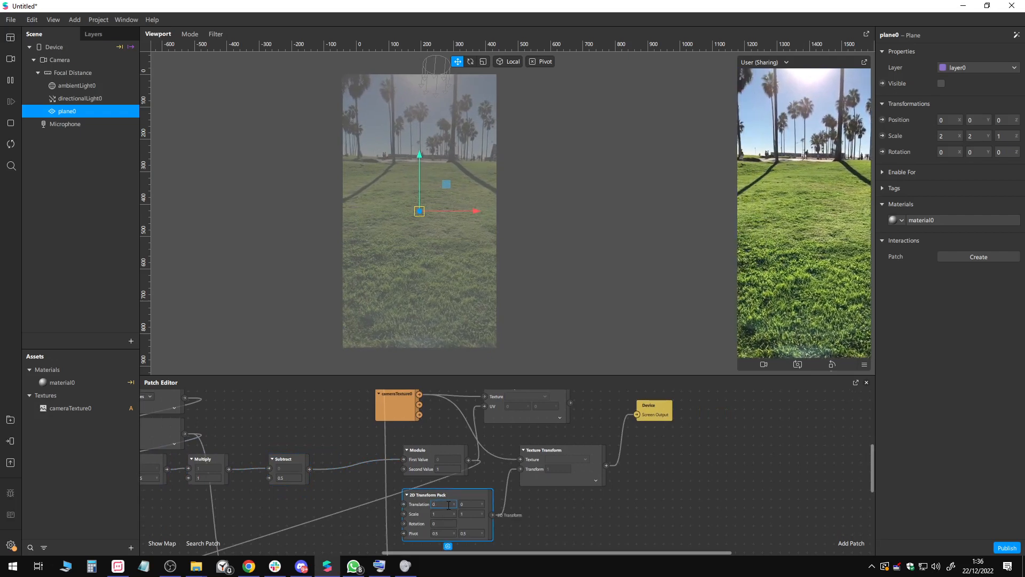
left_click(445, 534)
middle_click_drag(446, 534, 406, 518)
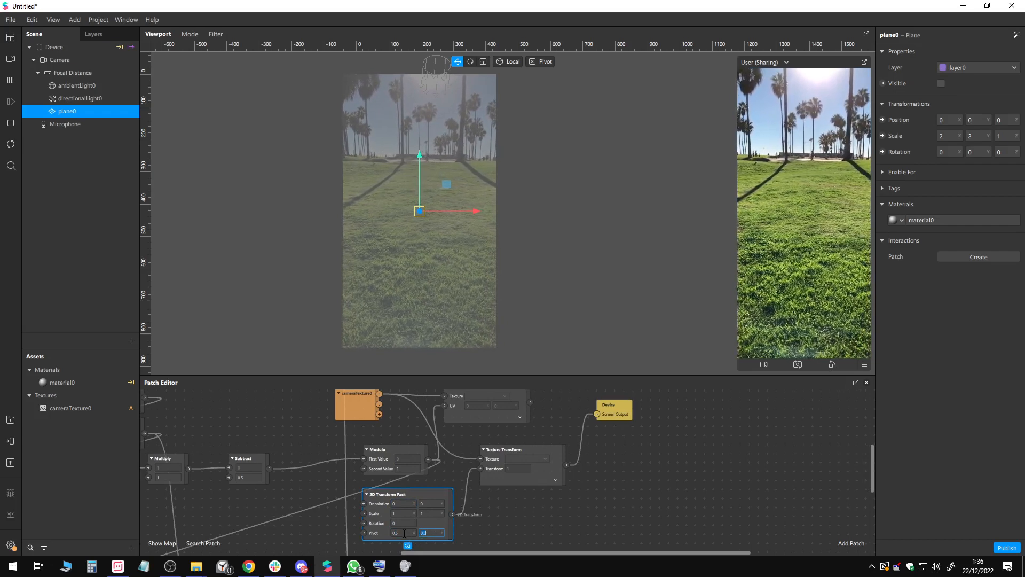
left_click(411, 533)
left_click(436, 533)
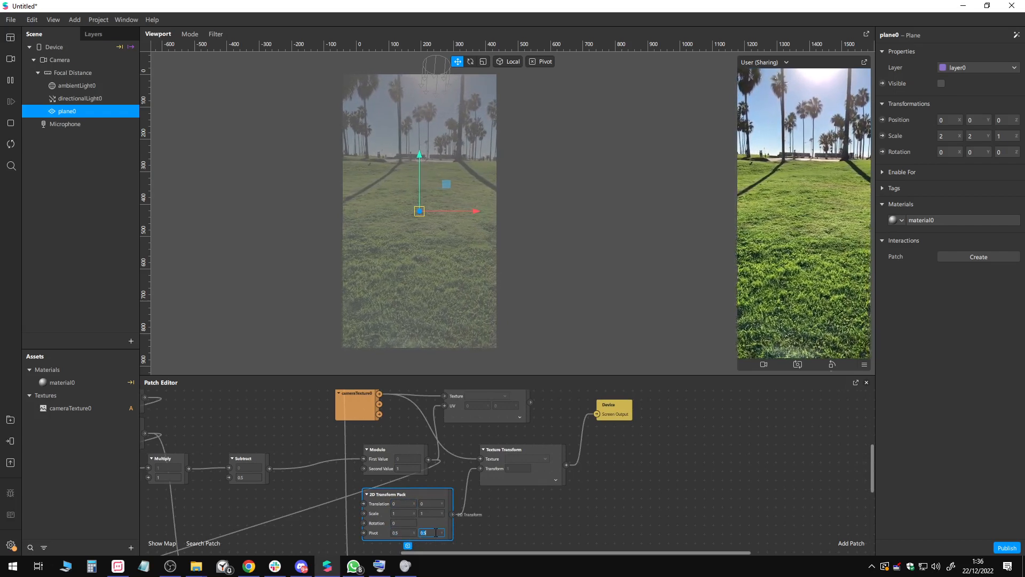
left_click(250, 463)
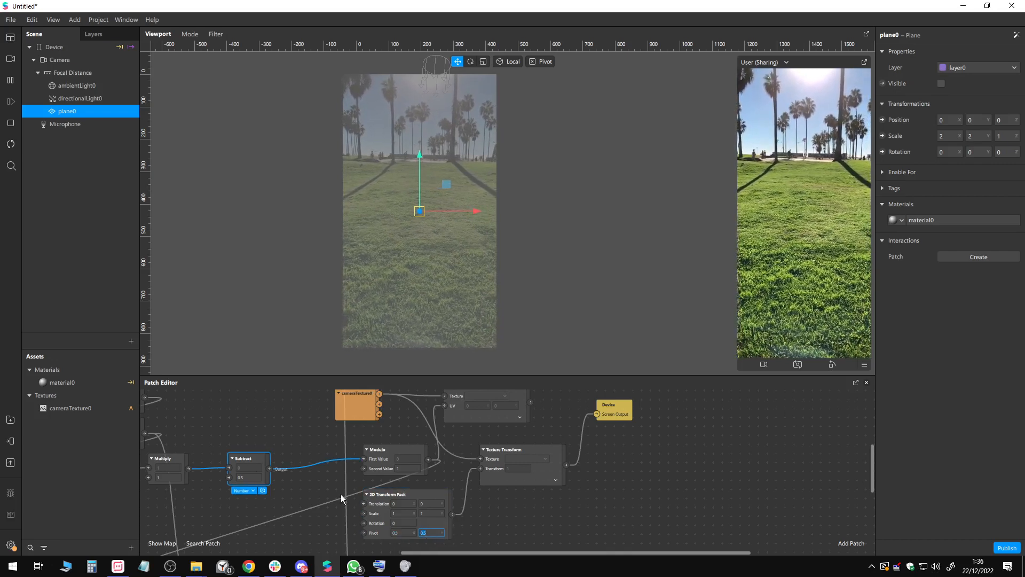
Step: Set both the X and Y scale of the 2D Transform Pack to 2
left_click(402, 513)
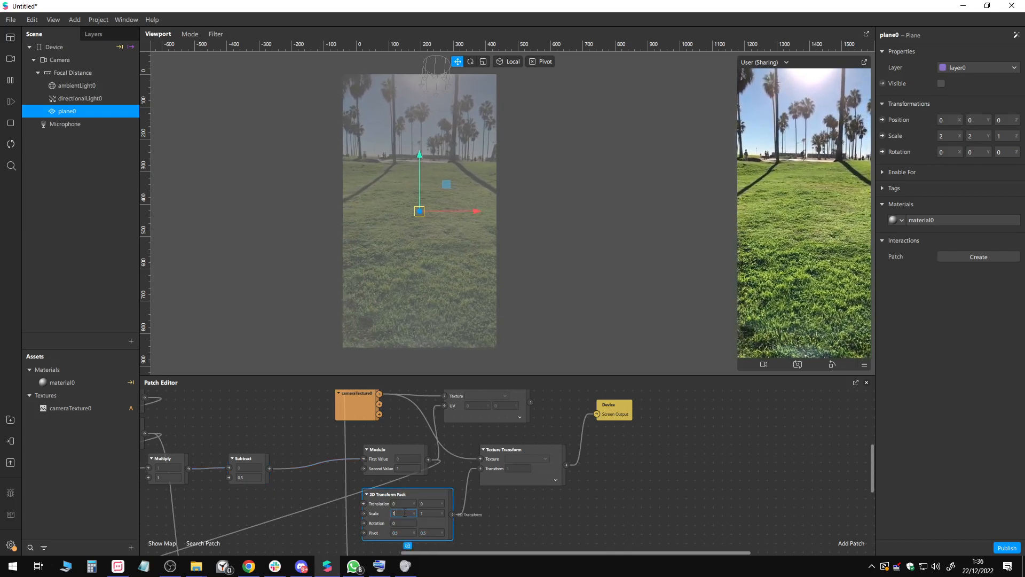
left_click(434, 514)
type(".2")
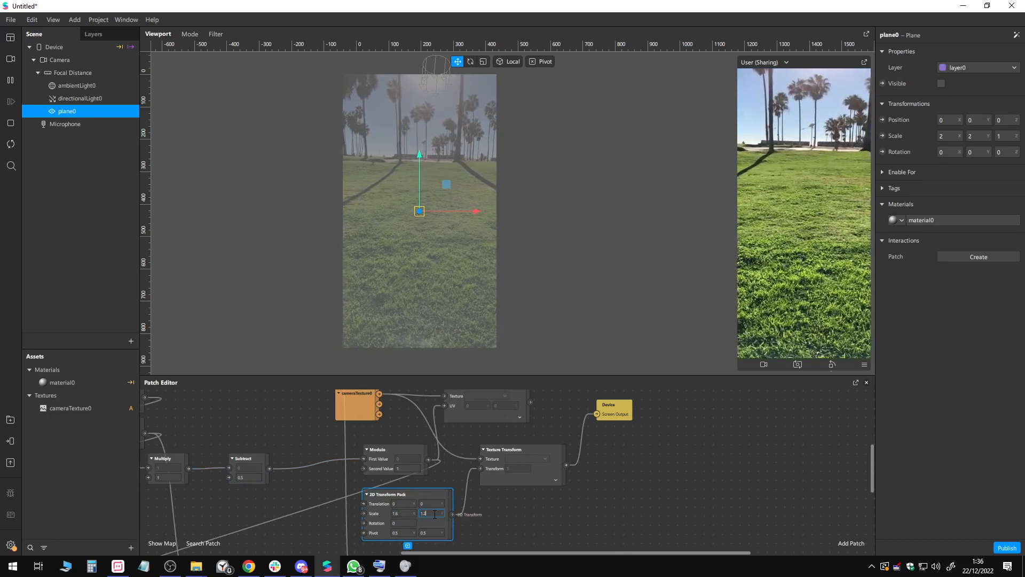
left_click(401, 514)
key("BackSpace")
type("7")
left_click(433, 514)
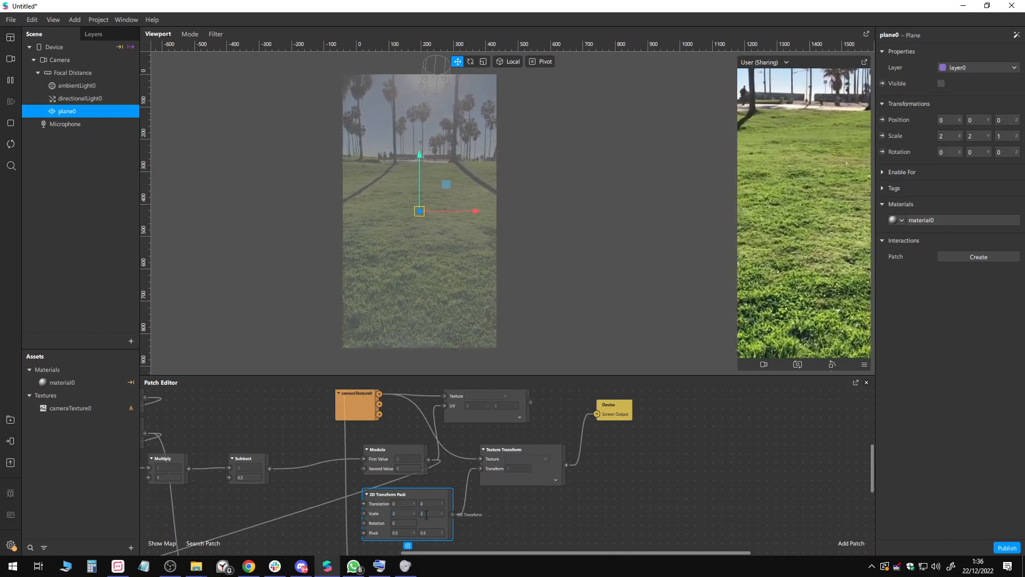
Step: Delete the Texture Transform and 2D Transform Pack patches and reconnect the Texture Sampler's output to the Device's Screen Output
scroll(480, 498, "down", 5)
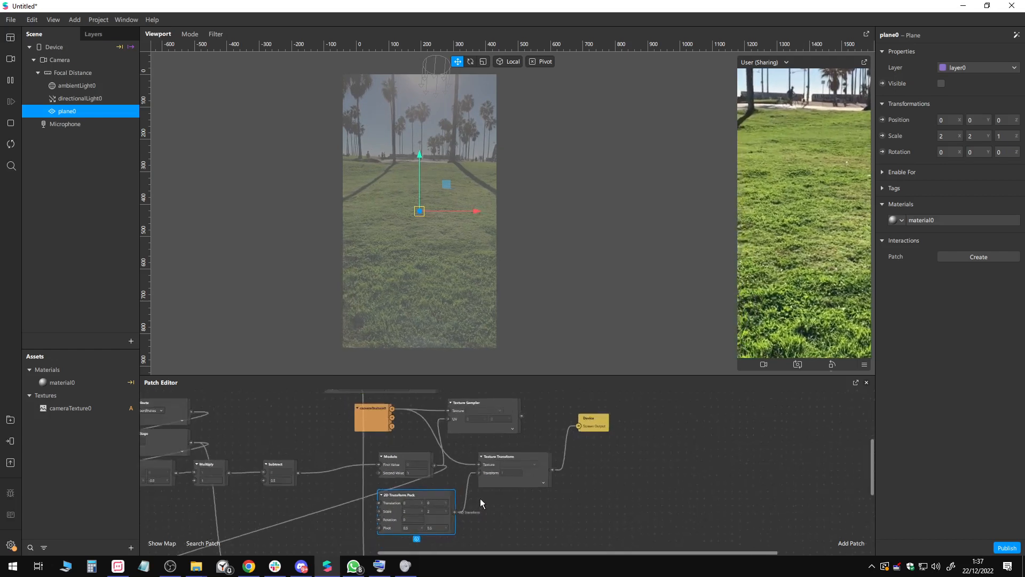
left_click_drag(475, 487, 525, 507)
key("Delete")
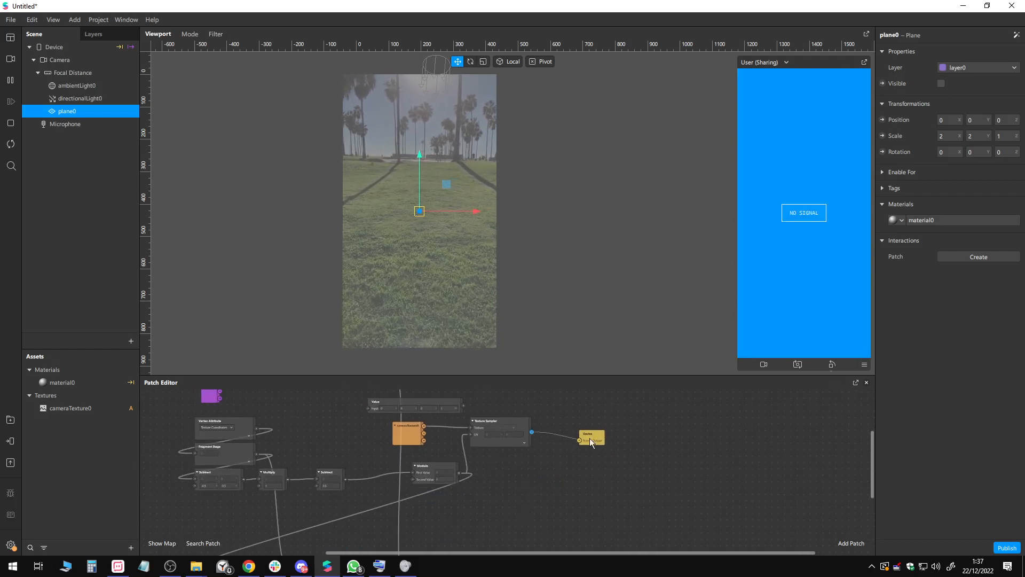
left_click_drag(590, 438, 581, 439)
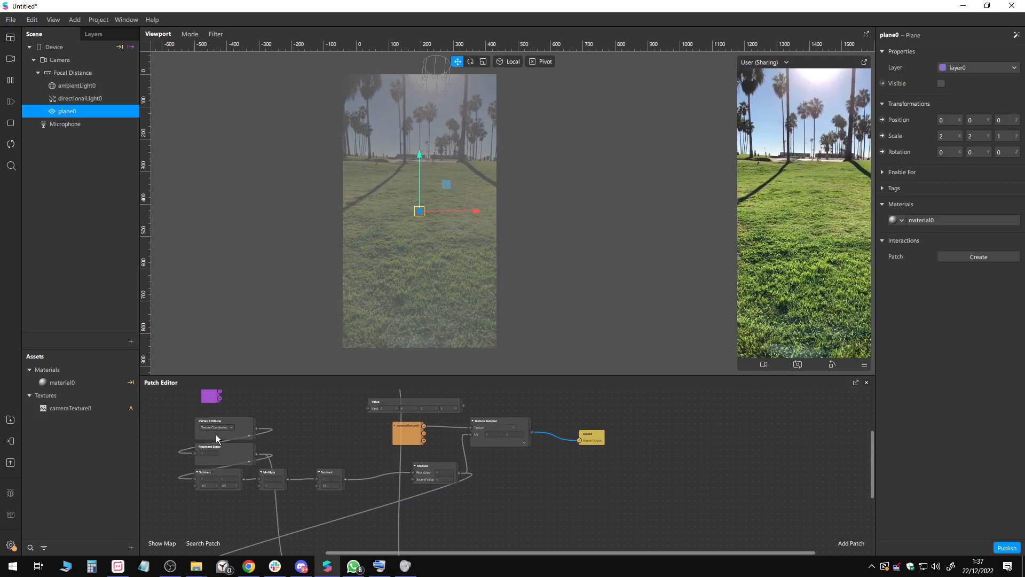
left_click_drag(215, 434, 511, 533)
key("Delete")
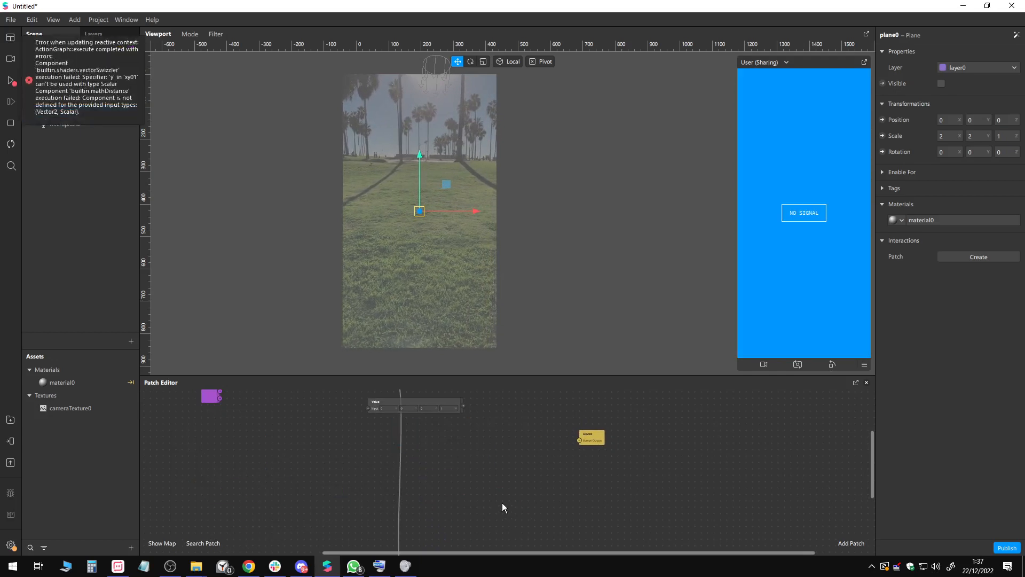
middle_click_drag(492, 490, 467, 463)
left_click_drag(565, 416, 571, 472)
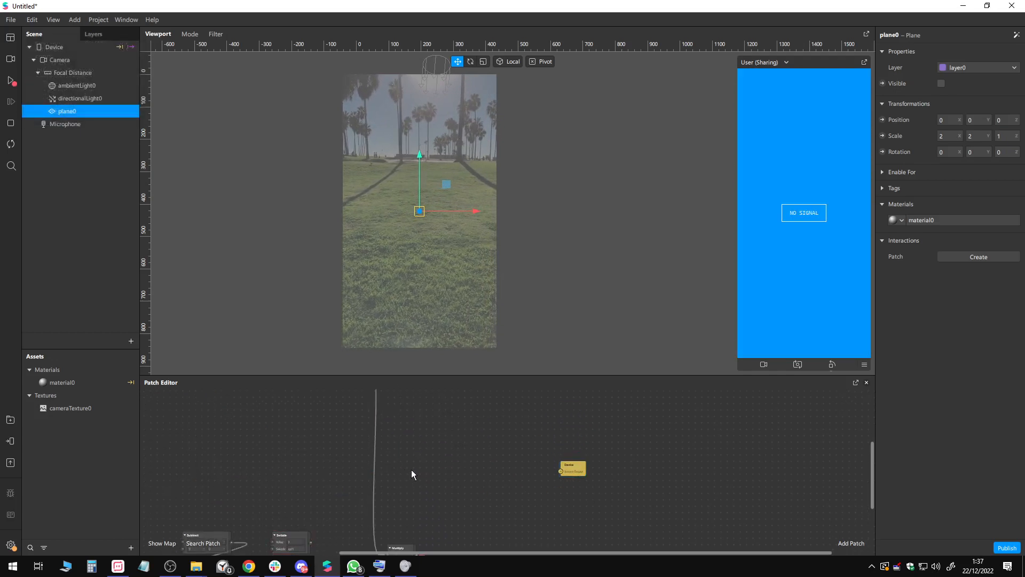
key("ctrl+z")
key("ctrl+z")
middle_click_drag(465, 485, 470, 478)
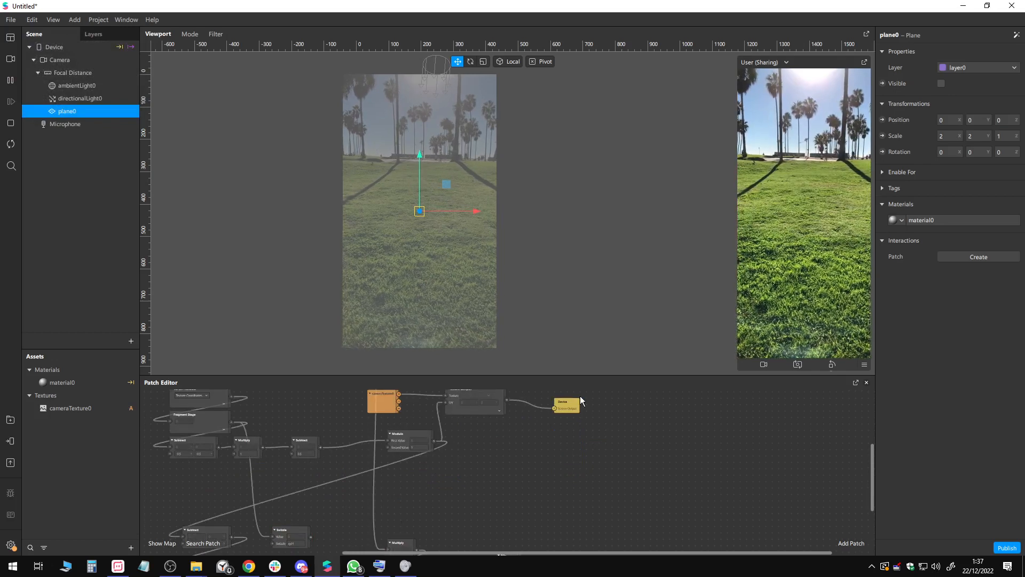
Step: Move the Device patch down towards the circle shader patches and connect the circle shader's output to its Screen Output
left_click_drag(573, 404, 581, 501)
middle_click_drag(513, 520, 509, 463)
left_click_drag(489, 479, 527, 417)
middle_click_drag(467, 408, 508, 495)
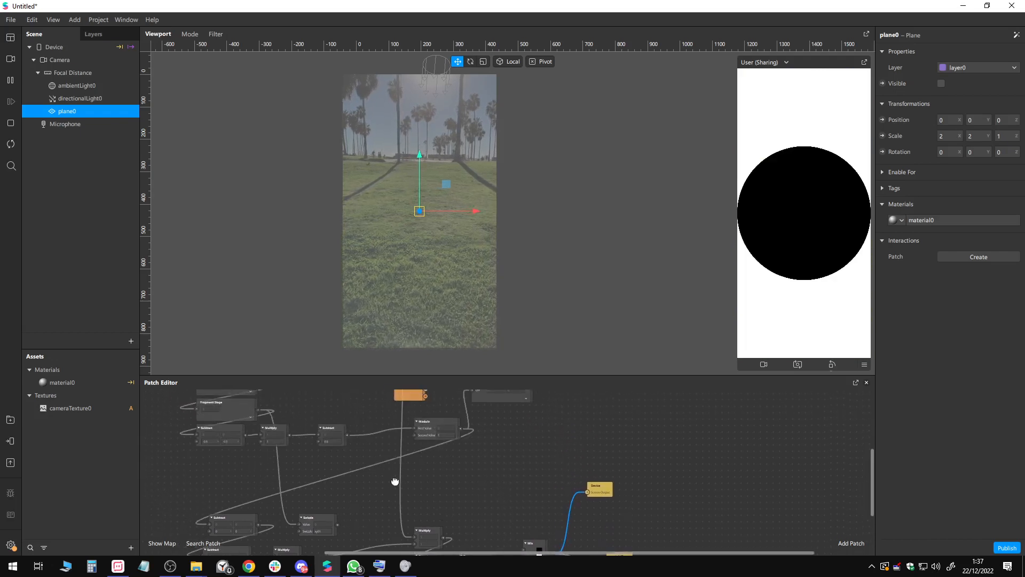
middle_click_drag(394, 480, 422, 516)
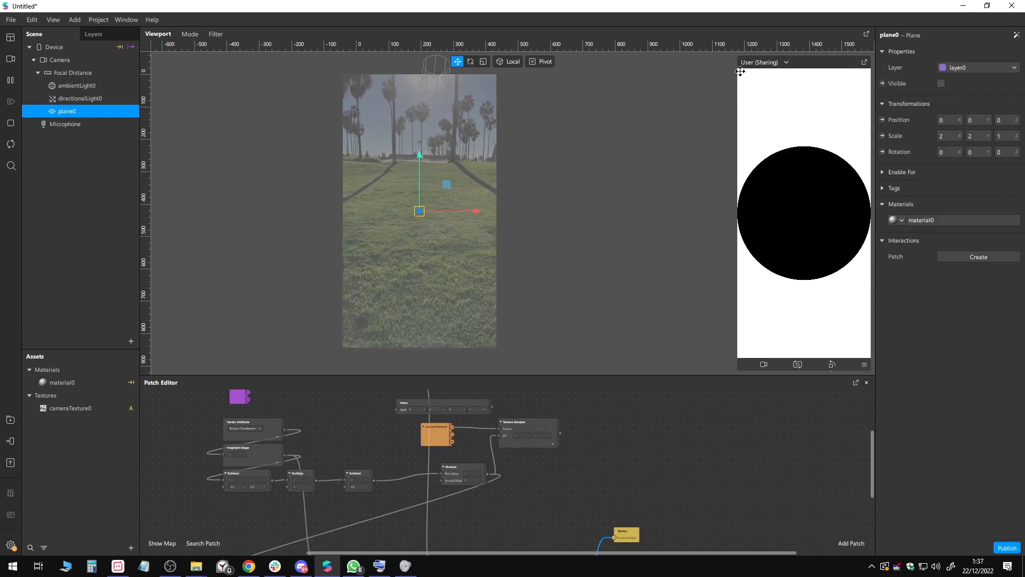
middle_click_drag(466, 499, 457, 472)
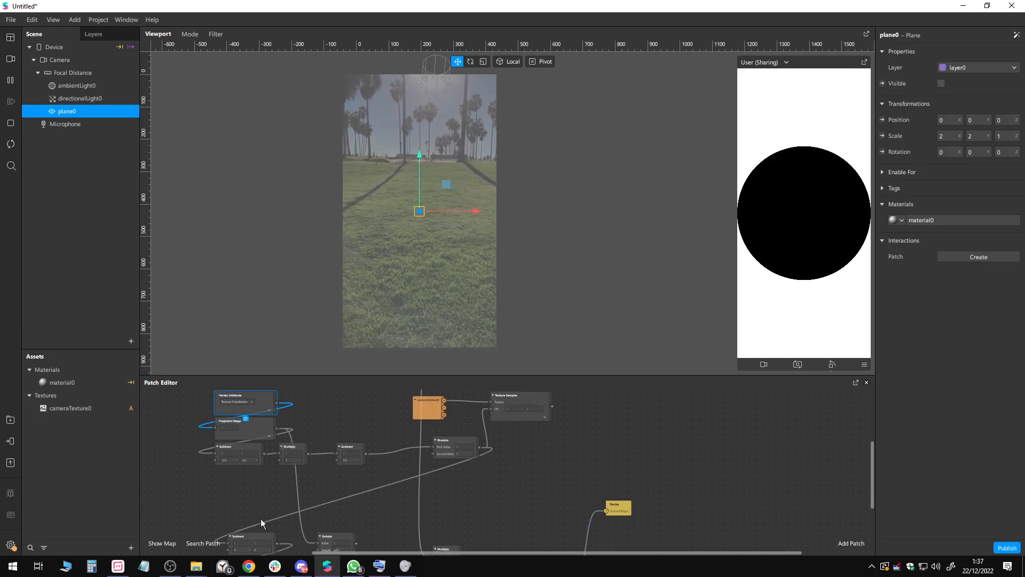
mouse_move(181, 567)
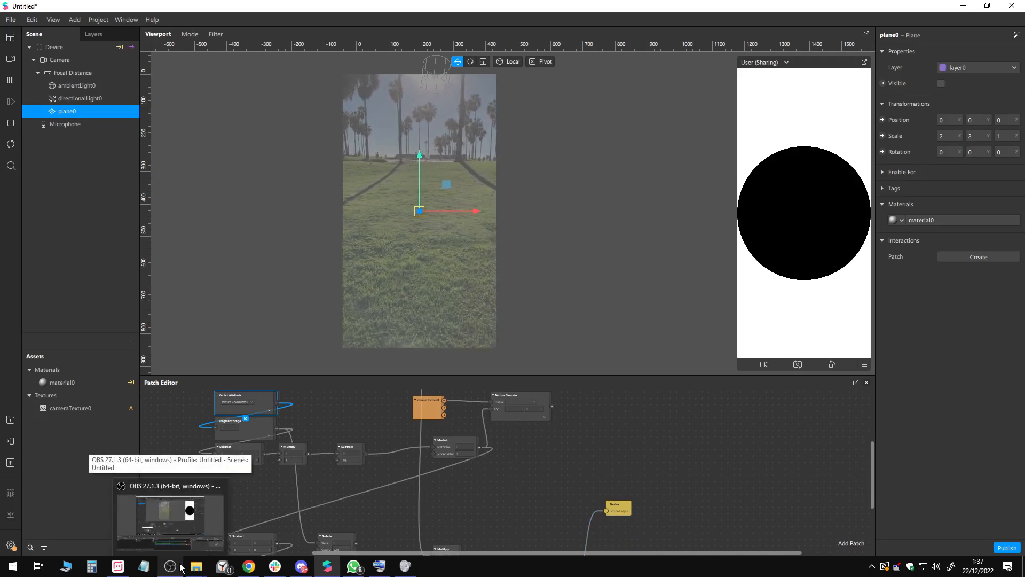
left_click(199, 528)
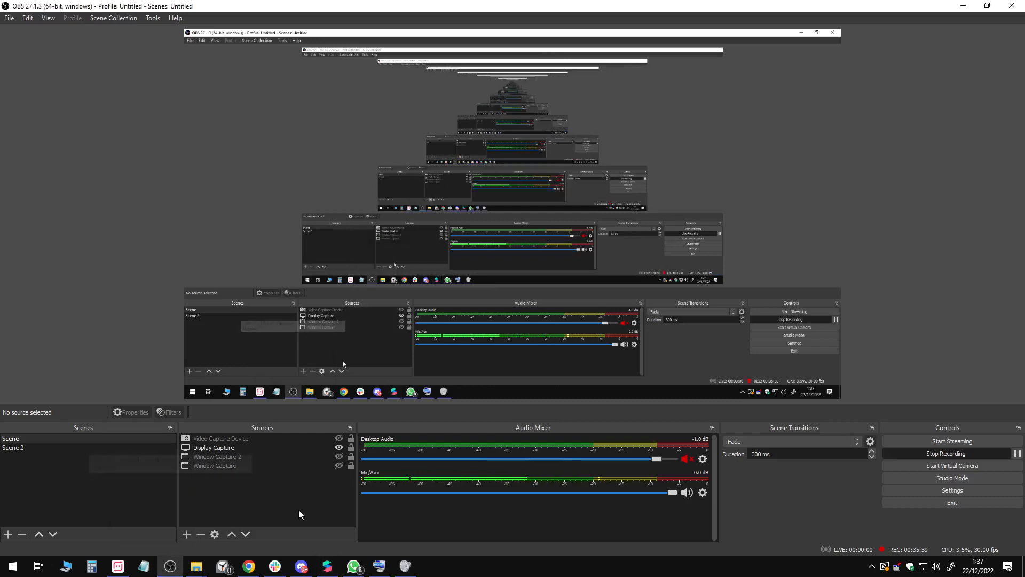